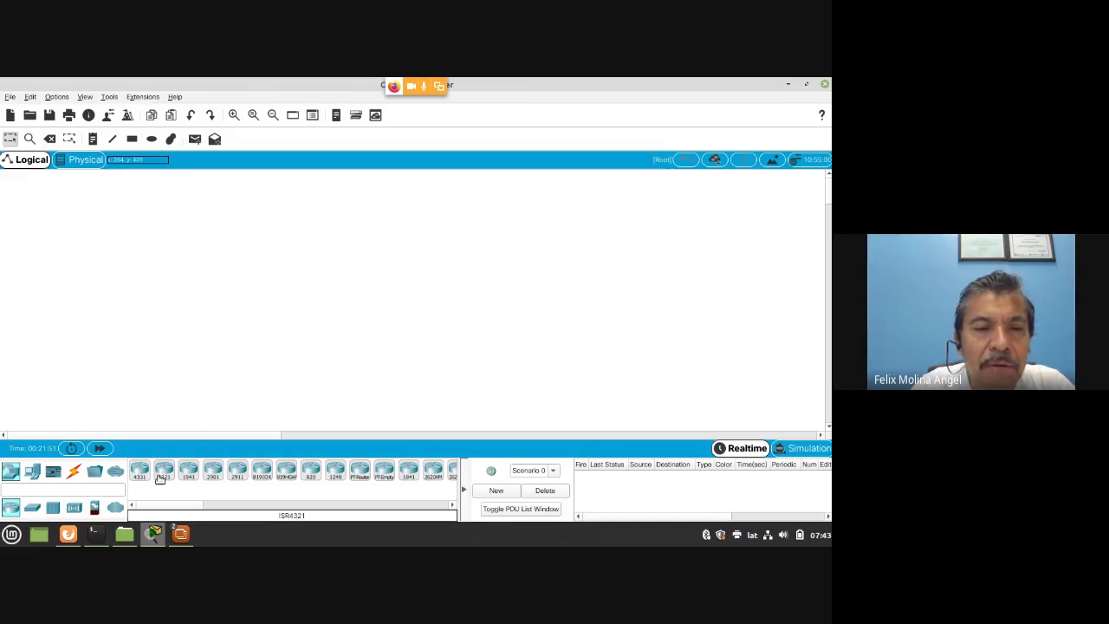
Step: Place a 2901 router and a 2960 switch on the topology's left side, and a second router and 2960 switch to their right
left_click_drag(213, 475, 179, 280)
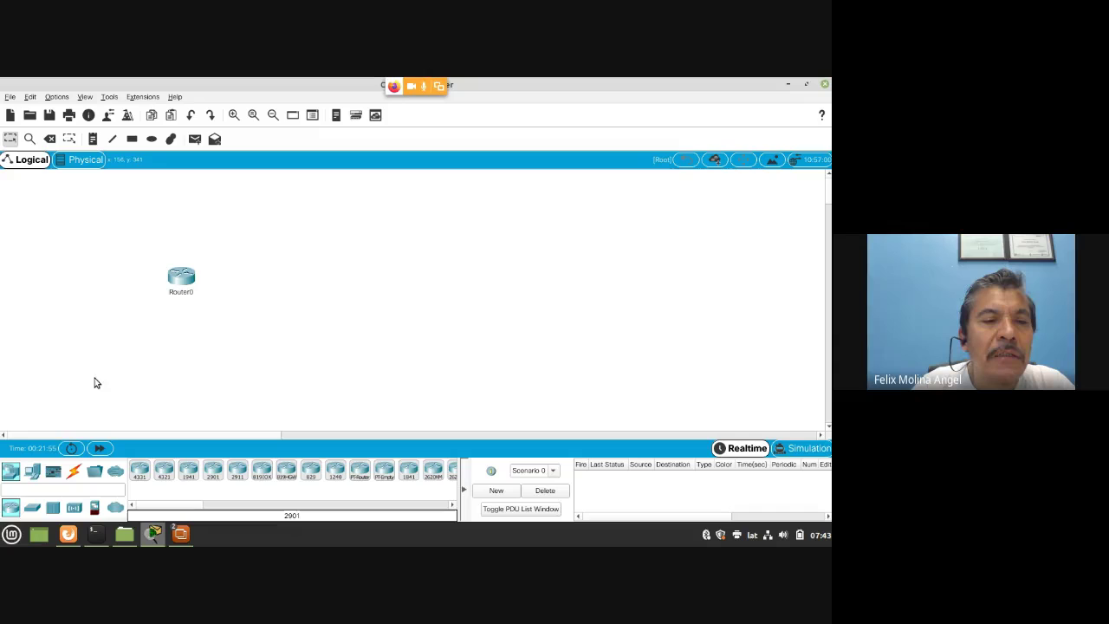
left_click(32, 509)
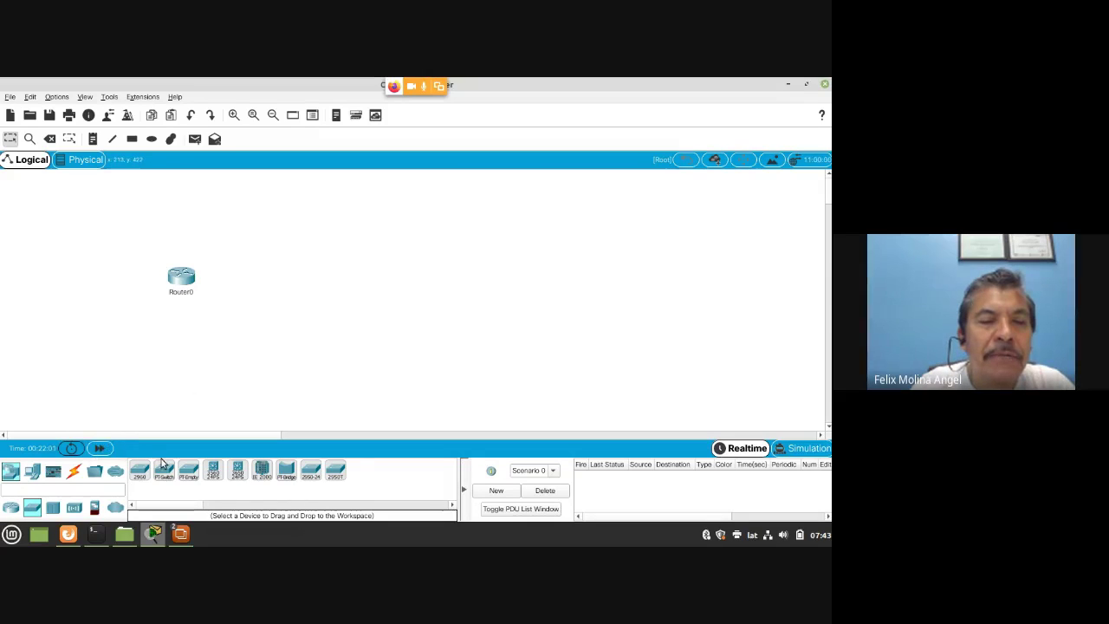
left_click_drag(140, 472, 222, 338)
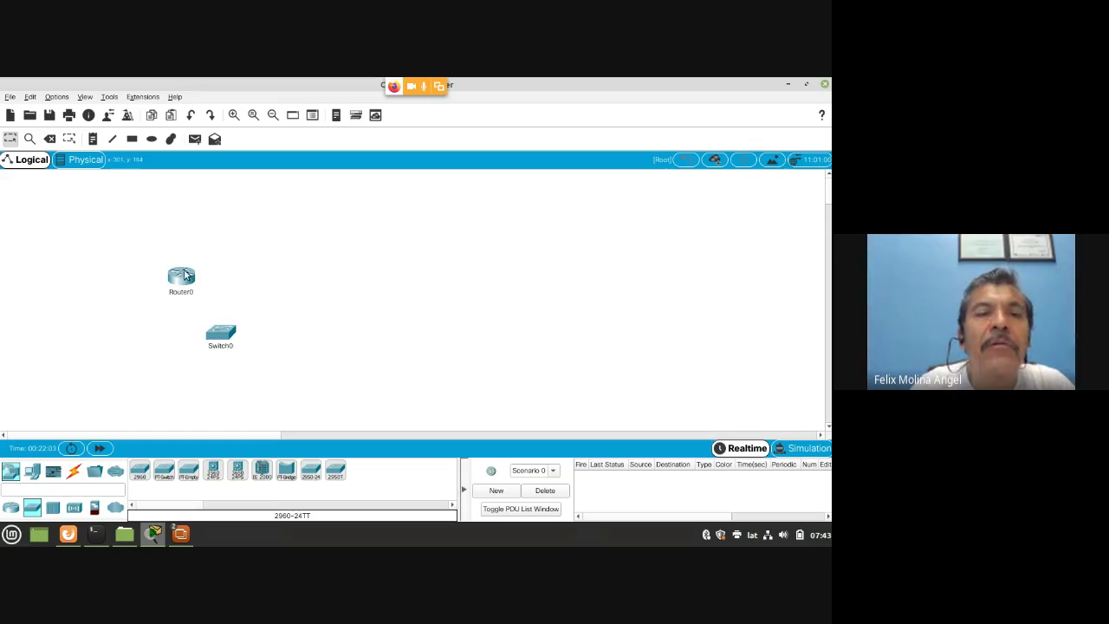
left_click_drag(186, 278, 216, 258)
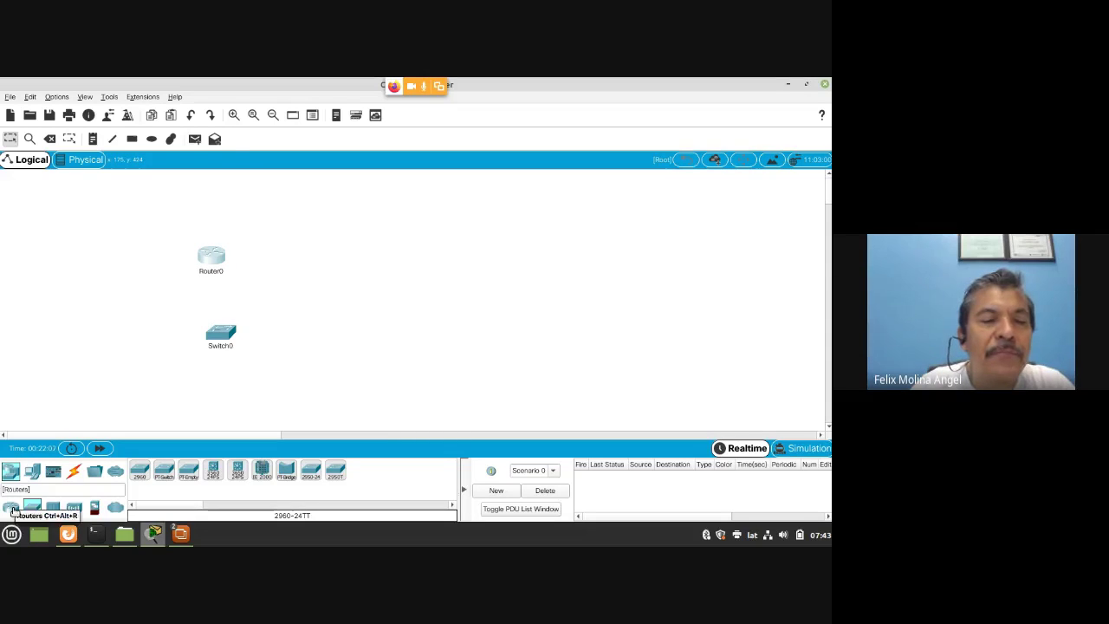
left_click_drag(13, 511, 385, 269)
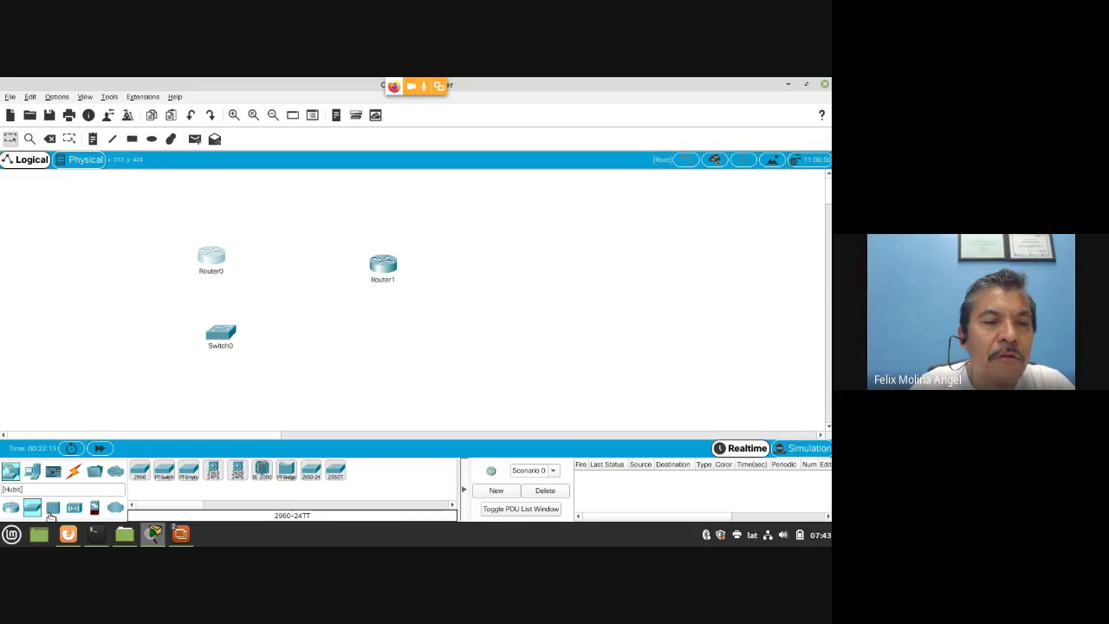
left_click_drag(32, 510, 452, 329)
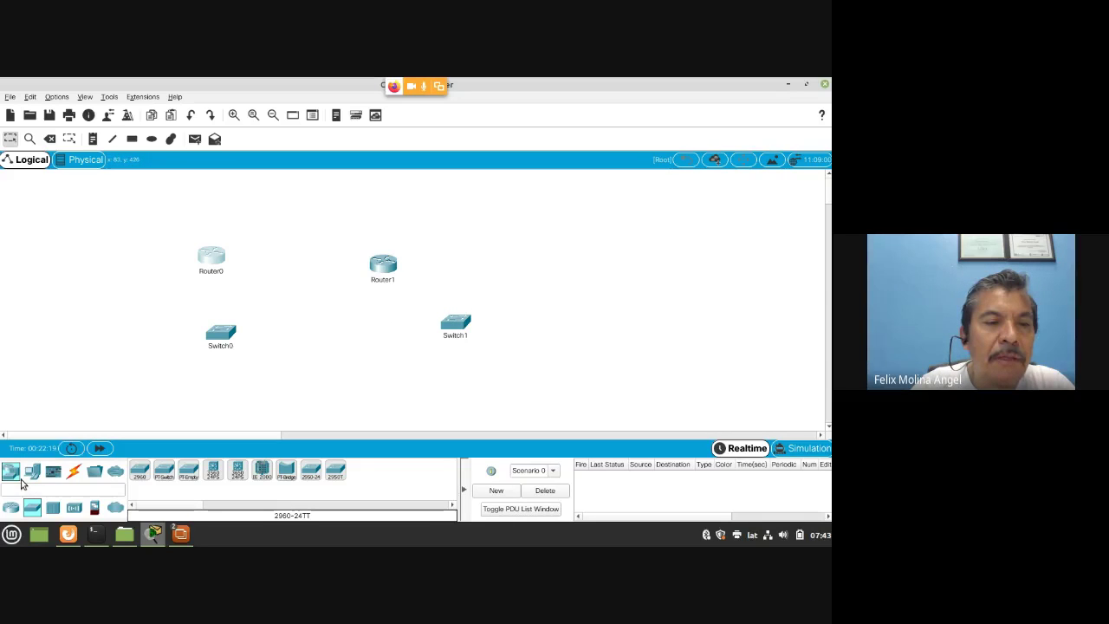
Step: Add two PCs on the topology's left side and arrange them around Switch0, with the switch moved between PC0 and Router0
left_click_drag(33, 472, 61, 284)
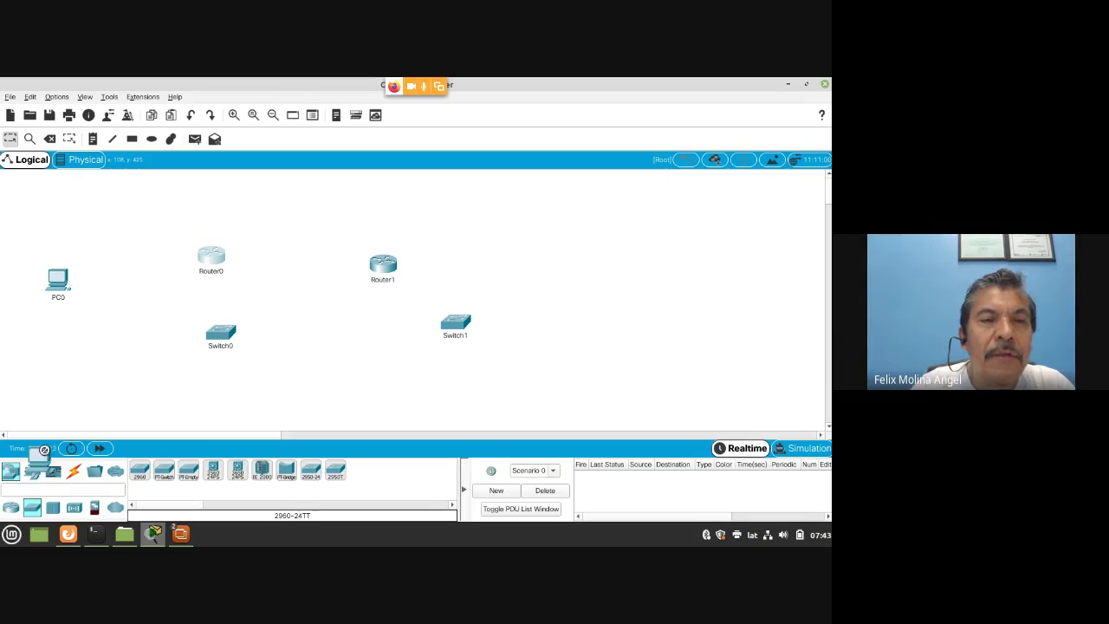
left_click_drag(33, 472, 105, 355)
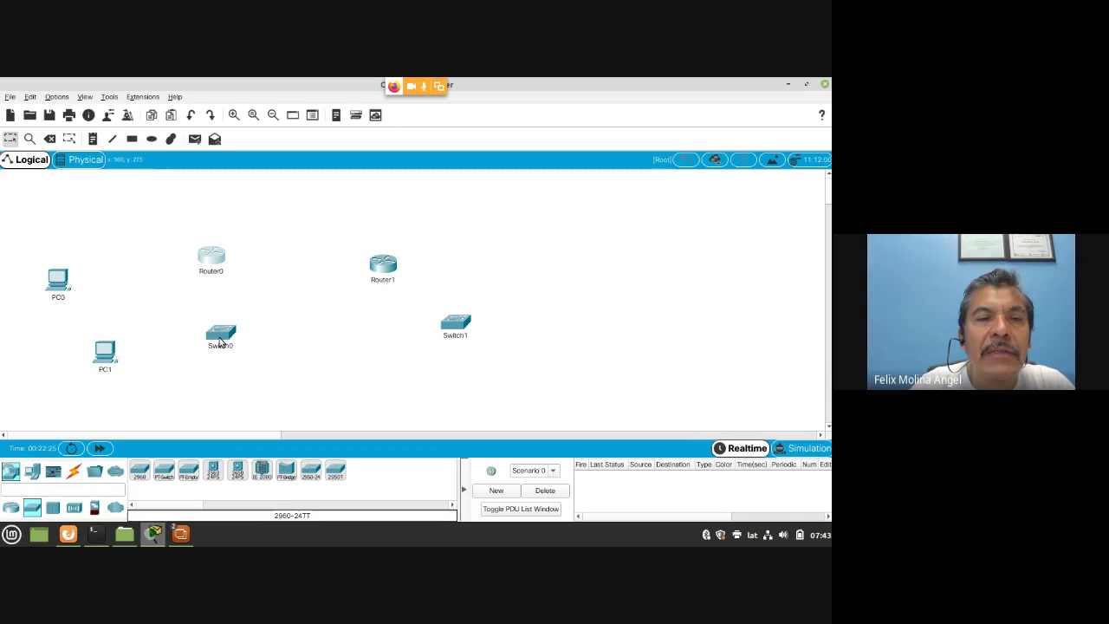
left_click_drag(221, 334, 134, 291)
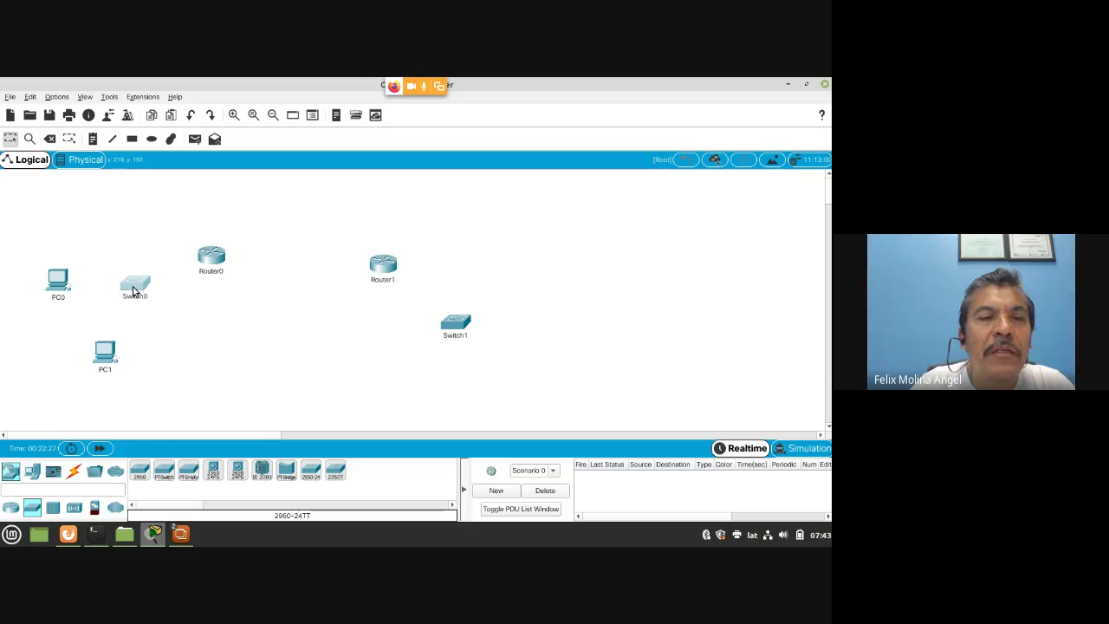
left_click_drag(104, 362, 133, 353)
left_click_drag(60, 282, 135, 278)
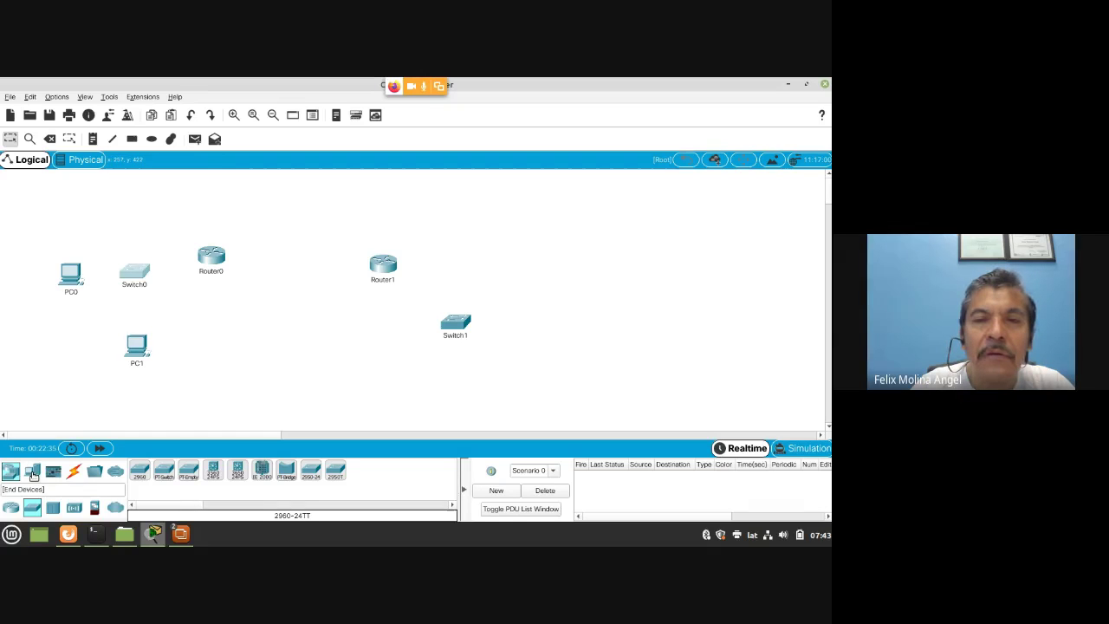
Step: Add two PCs on the topology's right side and arrange Switch1 between them and Router1
left_click_drag(35, 476, 501, 271)
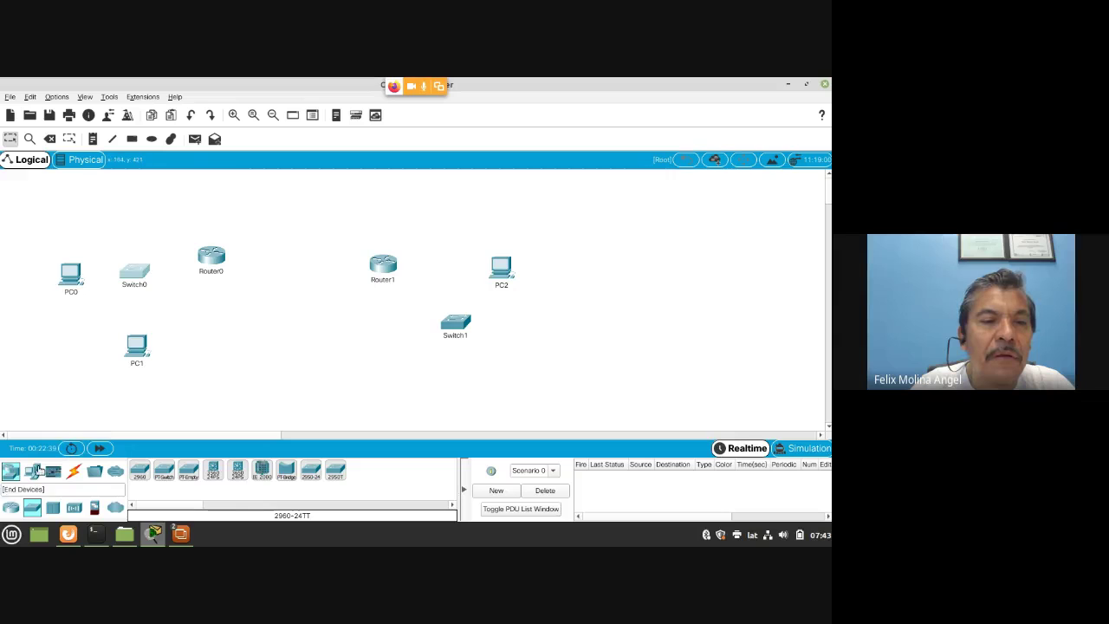
left_click_drag(35, 476, 448, 292)
left_click_drag(382, 269, 354, 258)
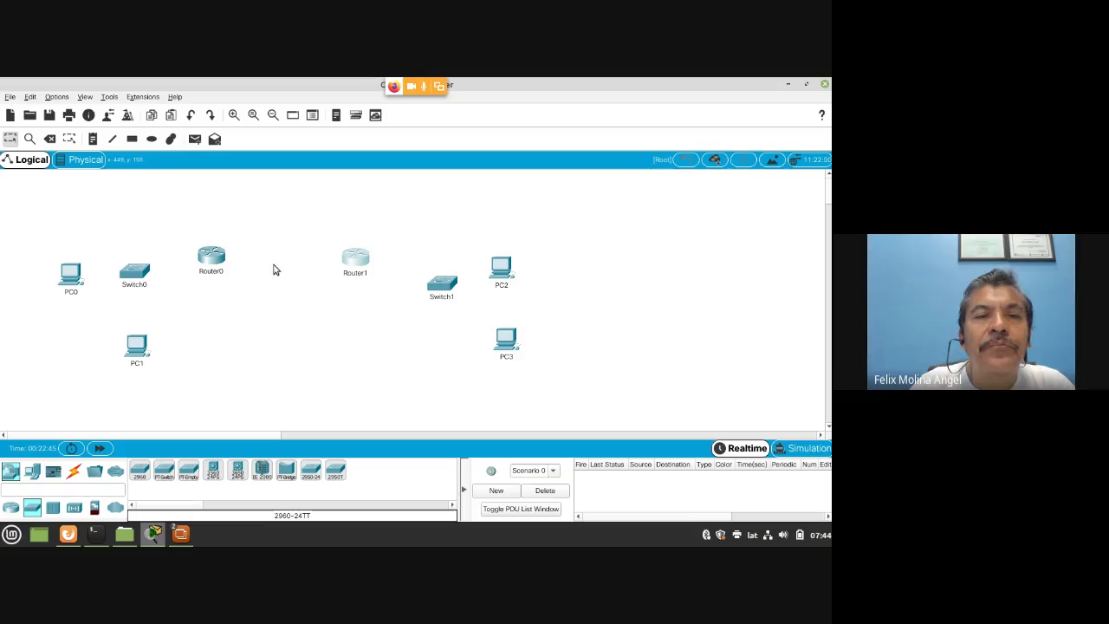
left_click_drag(135, 277, 130, 281)
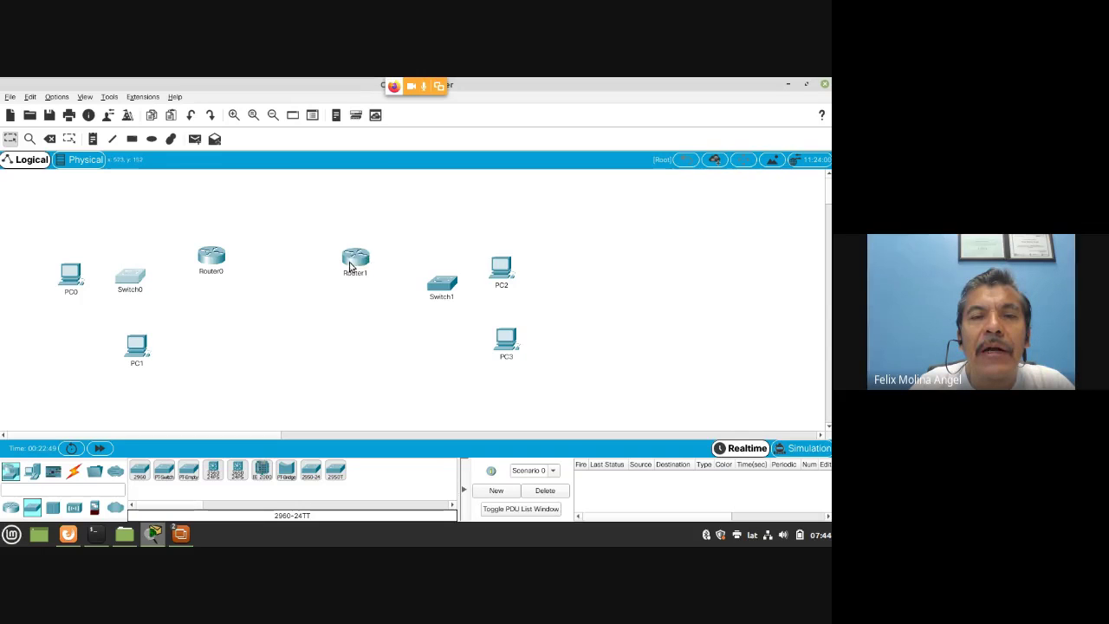
left_click_drag(352, 265, 356, 261)
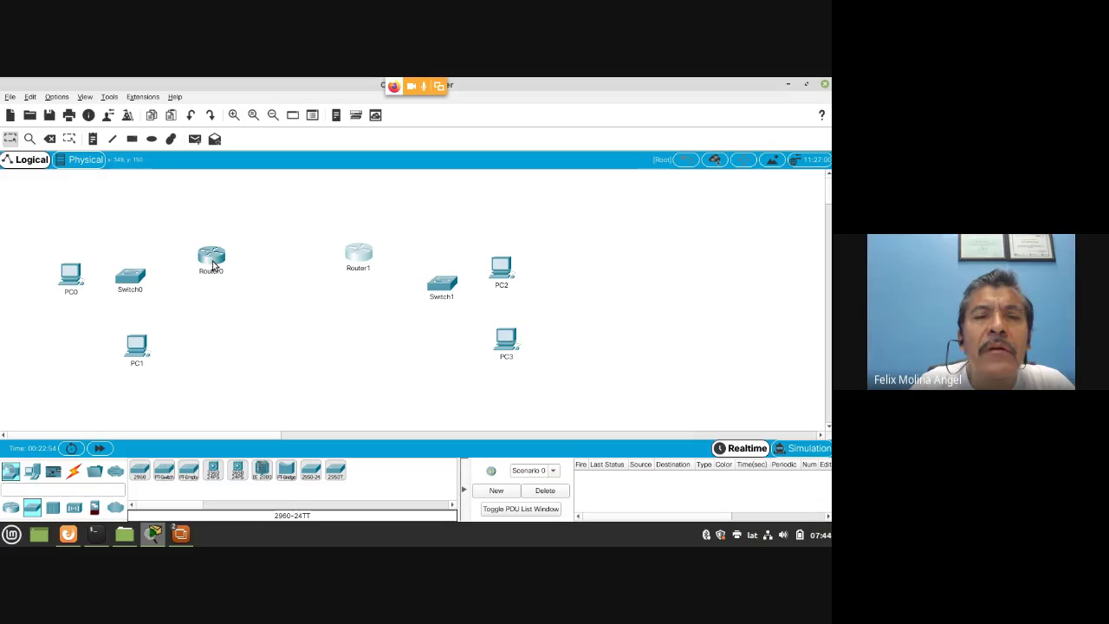
Step: Install an HWIC-2T serial module in the rightmost empty slot of Router0 and close its device window
mouse_move(213, 263)
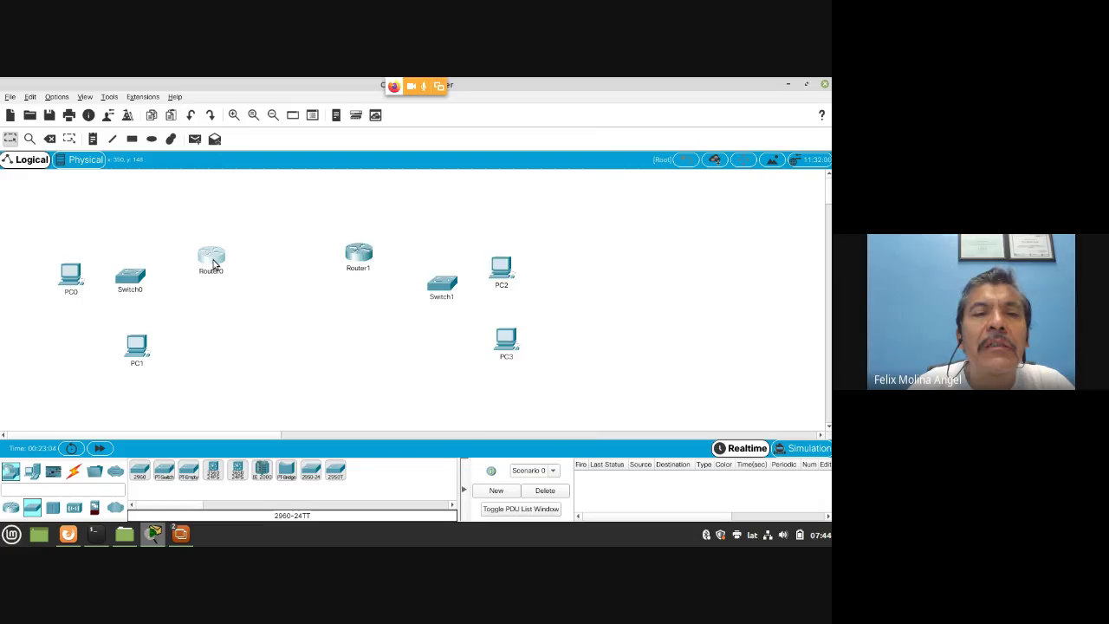
left_click(212, 260)
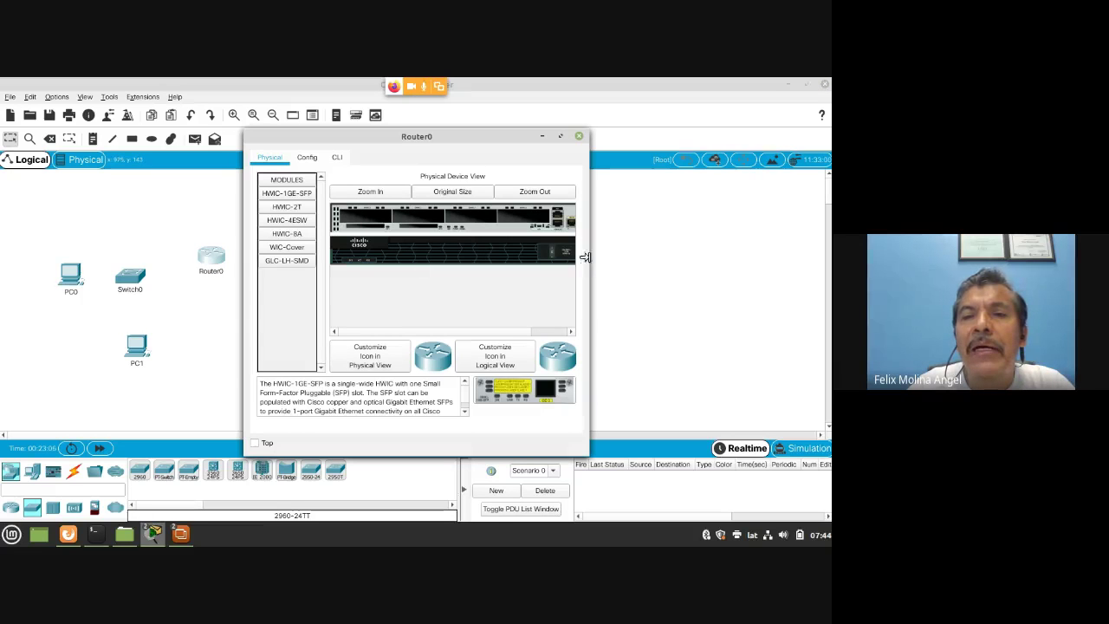
left_click_drag(589, 260, 694, 260)
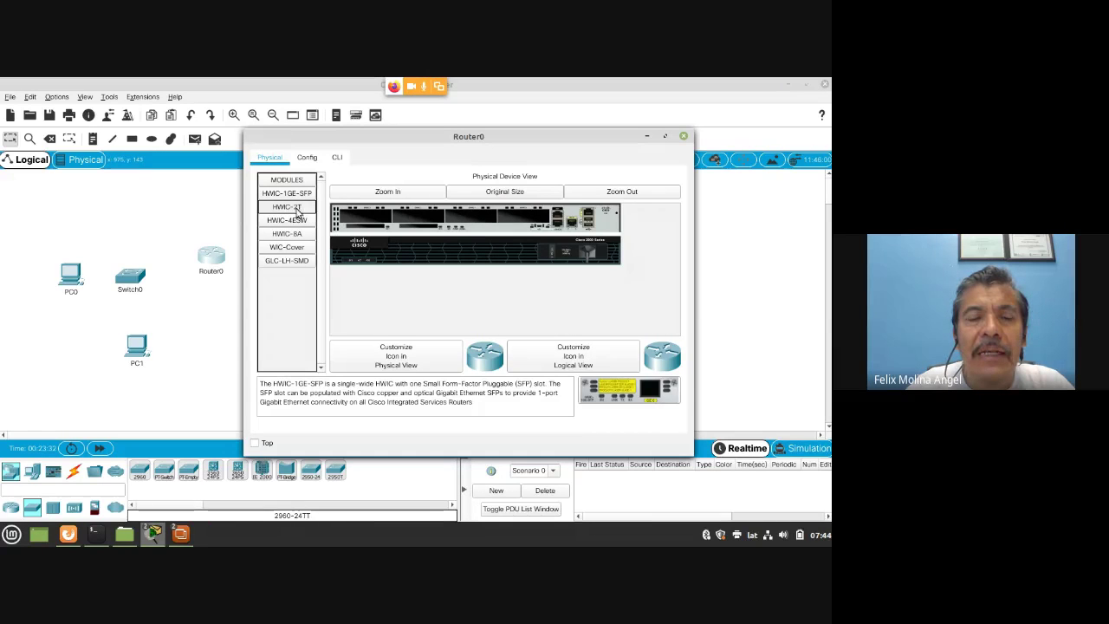
left_click_drag(288, 212, 524, 216)
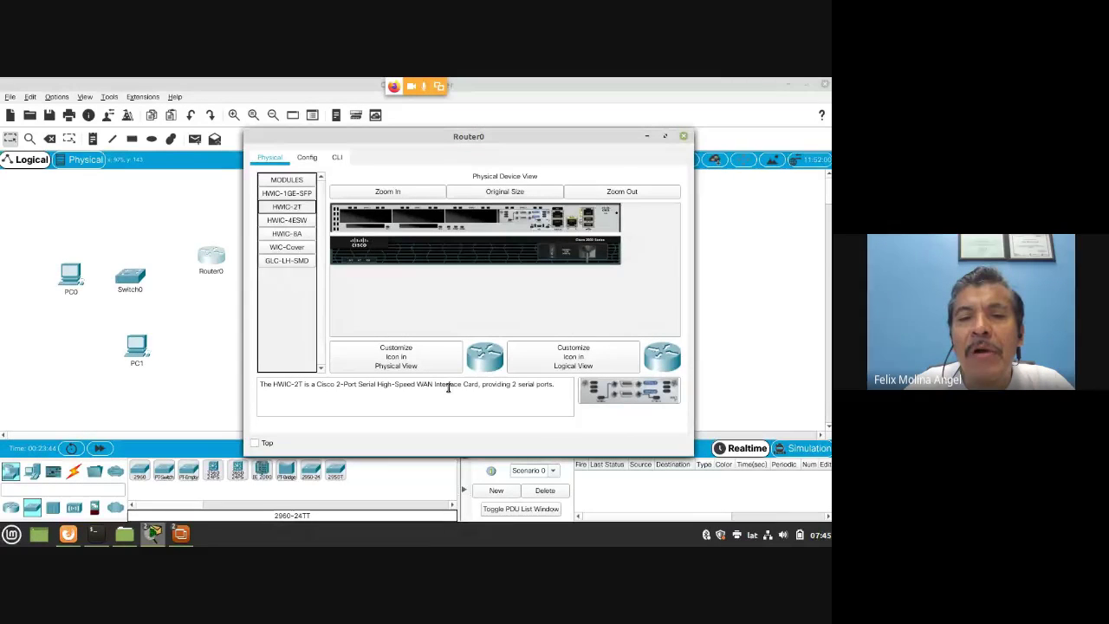
left_click_drag(412, 385, 443, 385)
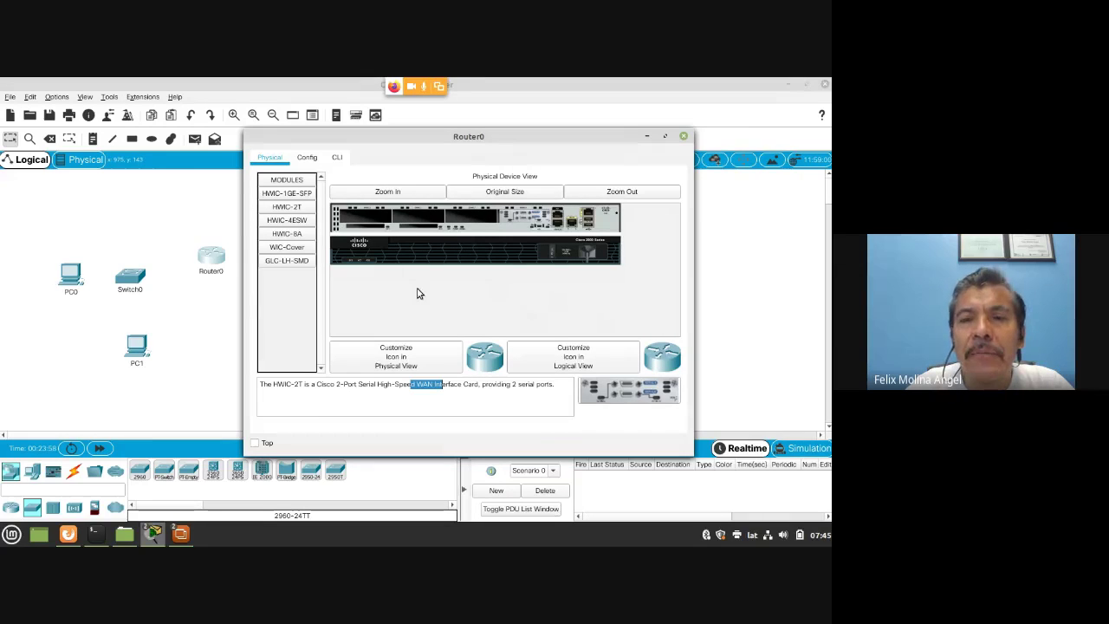
left_click(684, 138)
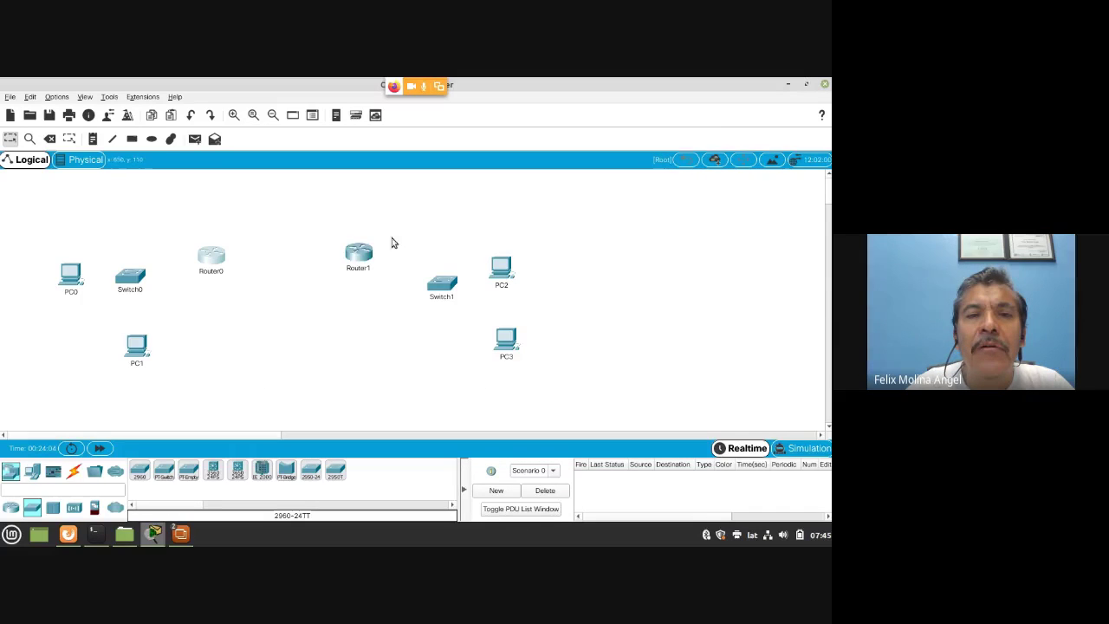
Step: Install an HWIC-2T serial module in the rightmost empty slot of Router1 and close its device window
left_click(355, 258)
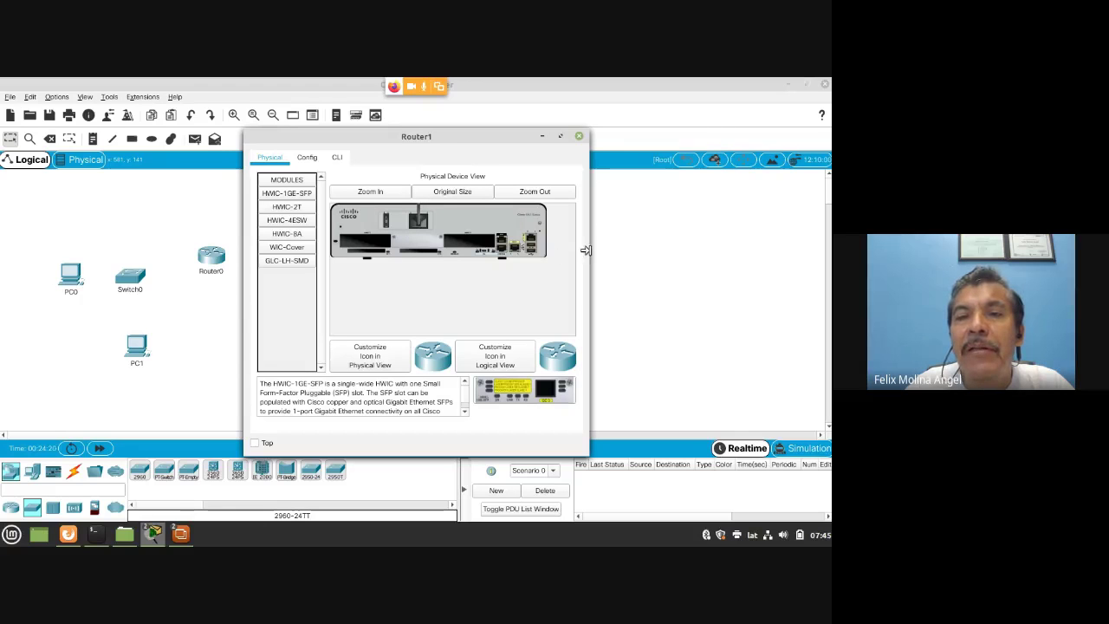
left_click_drag(586, 251, 724, 251)
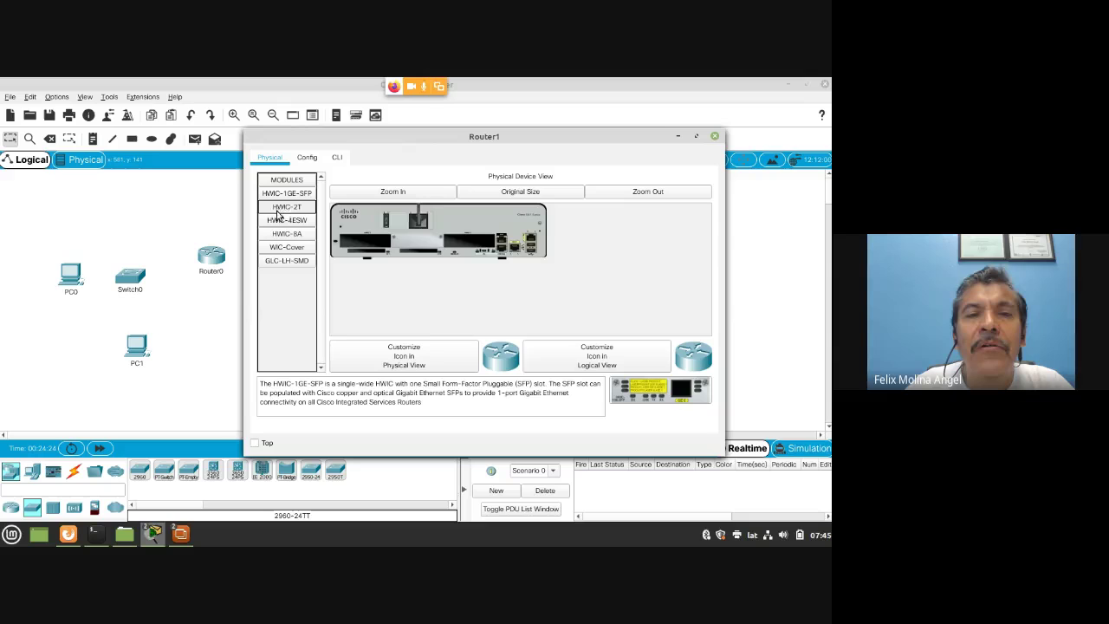
left_click_drag(284, 210, 474, 243)
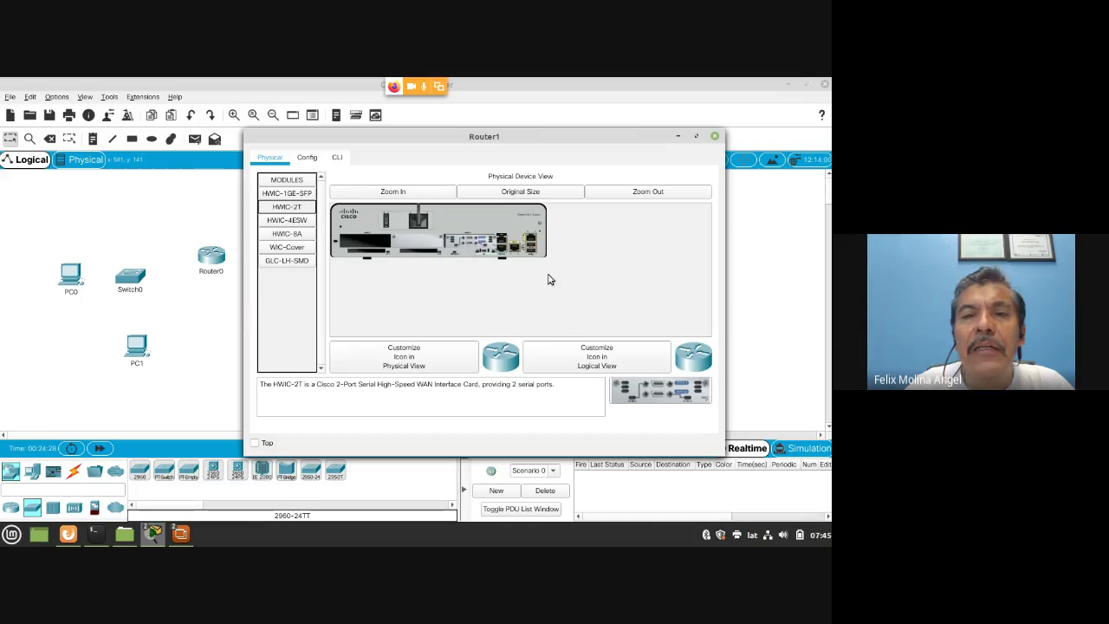
left_click(473, 251)
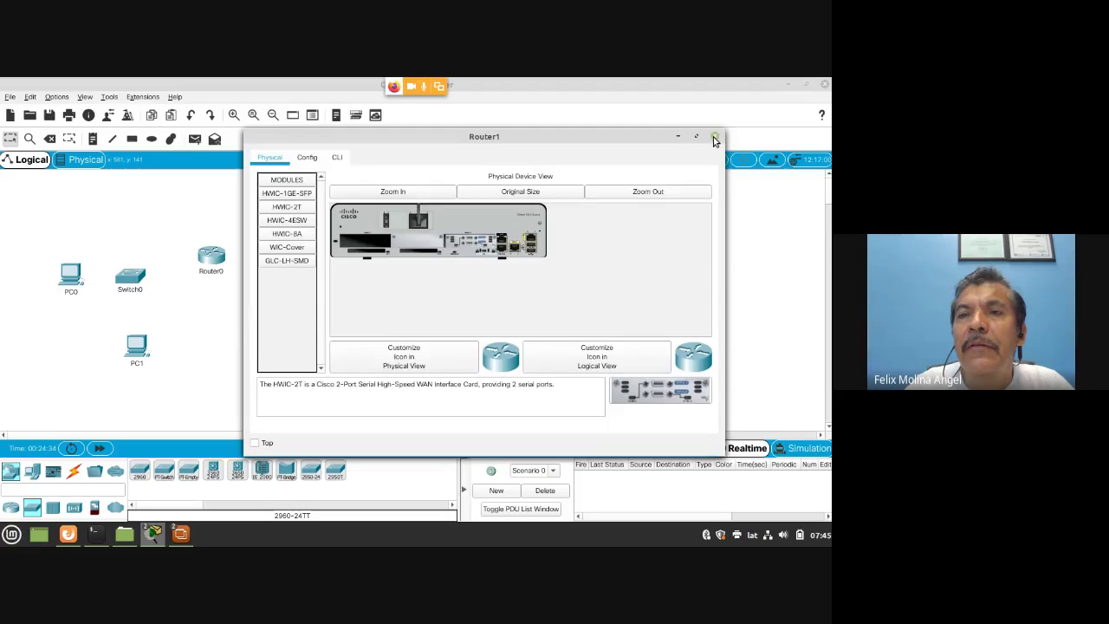
left_click(714, 136)
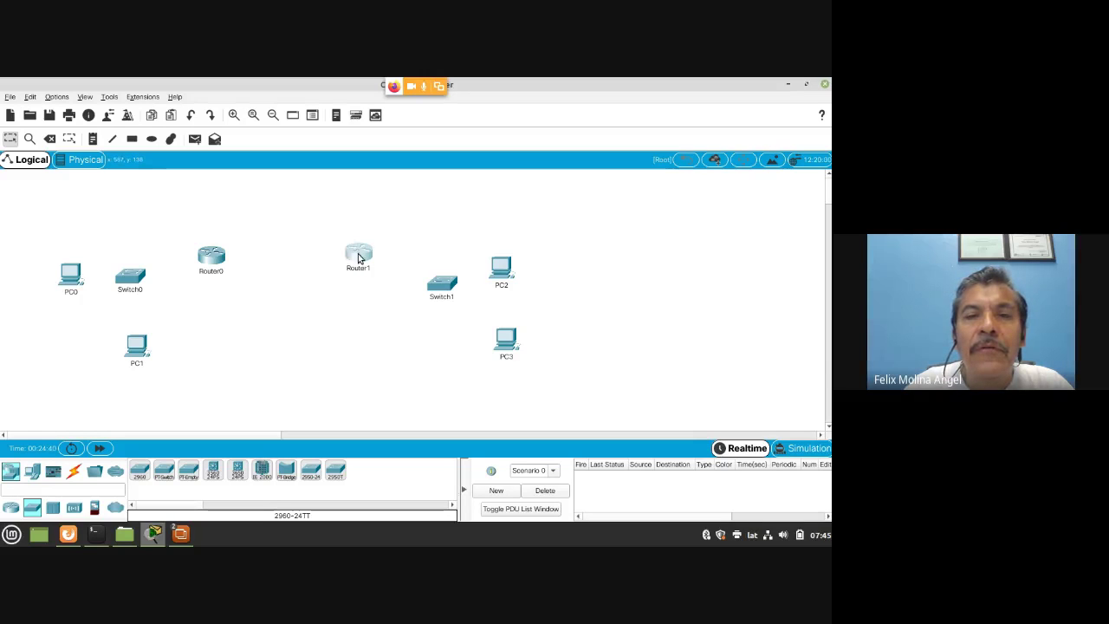
Step: Reposition Router0 and Router1 so they sit at about the same height in the topology
left_click_drag(355, 256, 358, 260)
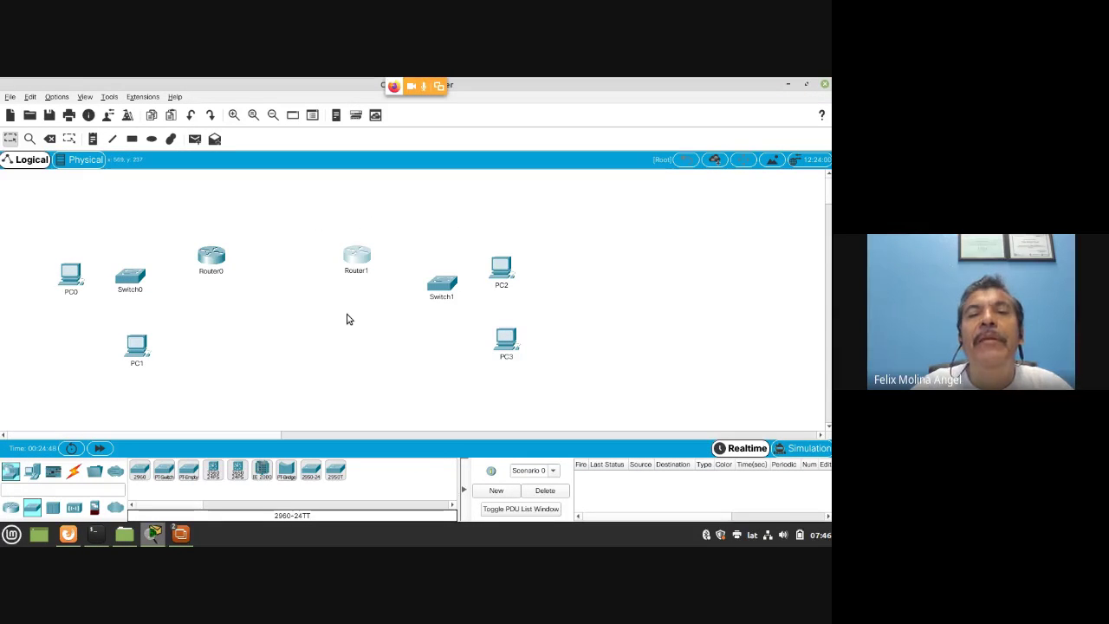
left_click_drag(357, 260, 358, 256)
left_click_drag(229, 257, 238, 250)
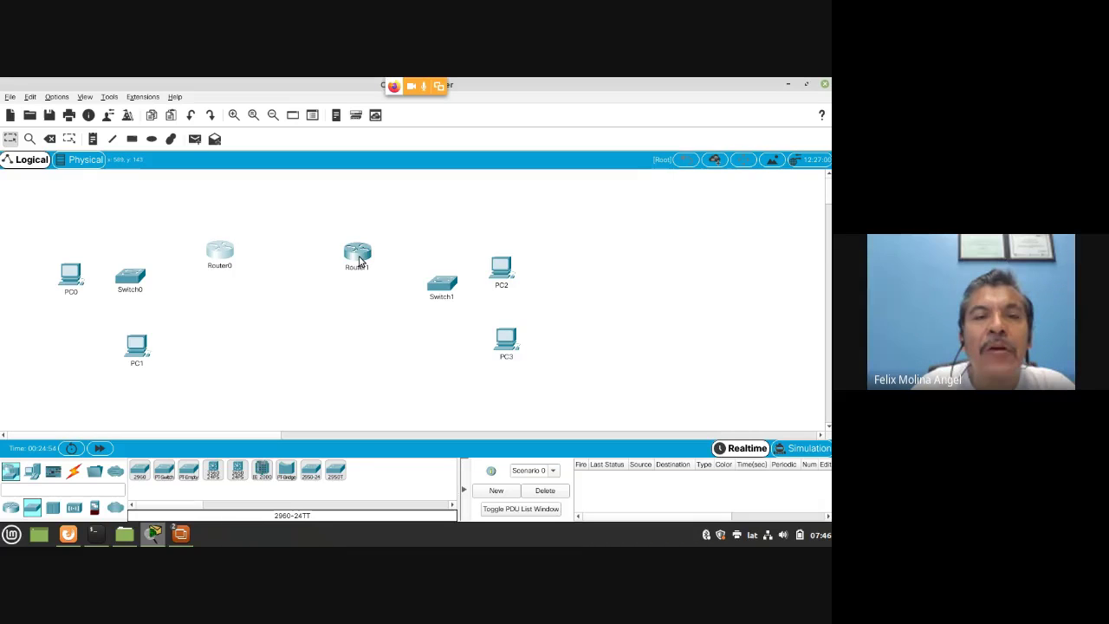
mouse_move(361, 255)
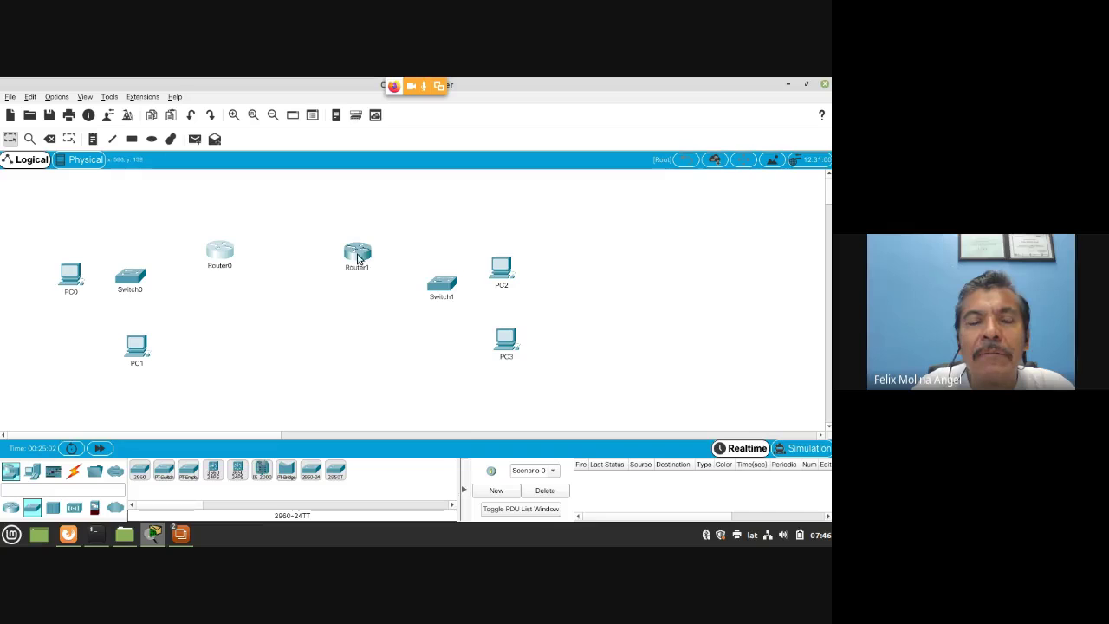
left_click_drag(358, 258, 354, 256)
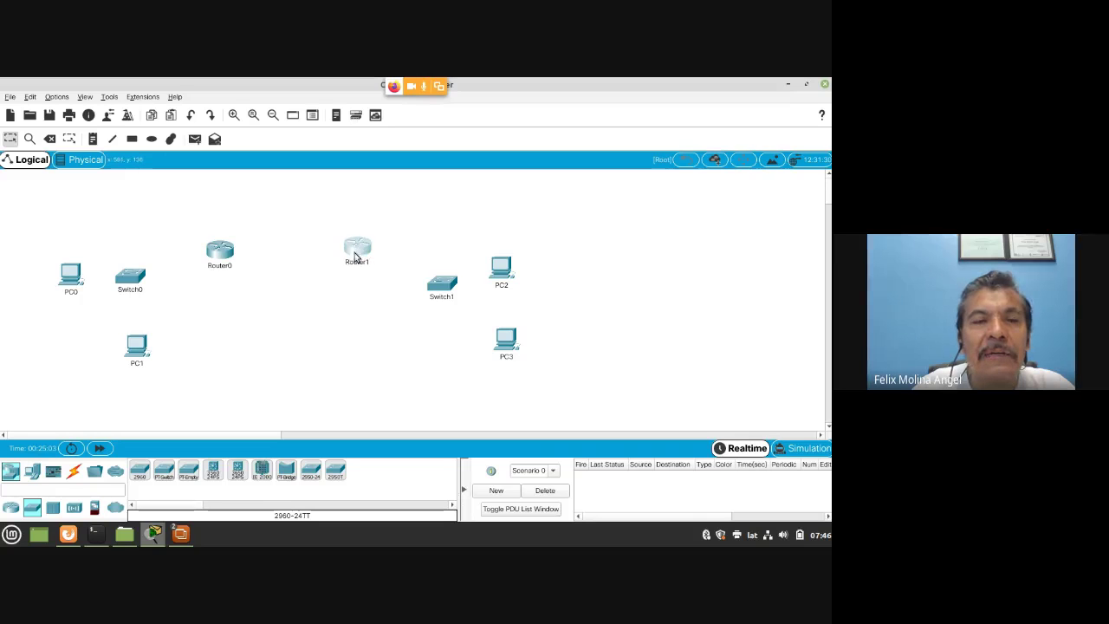
Step: Connect Router0 to Router1 with the automatically chosen connection type and space the two routers farther apart
left_click(76, 473)
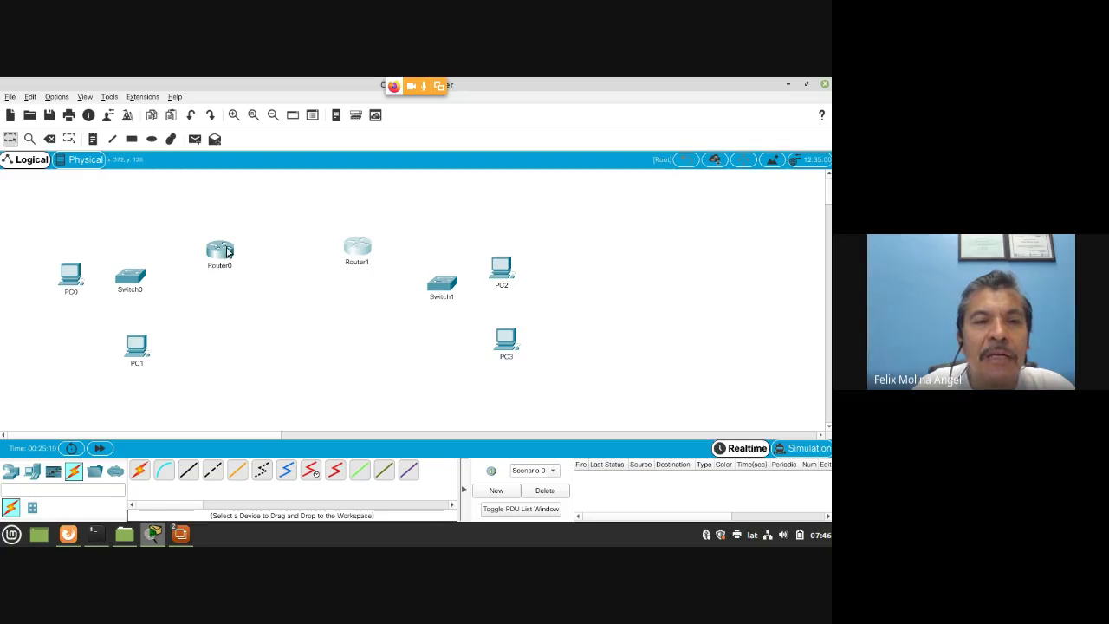
left_click(137, 474)
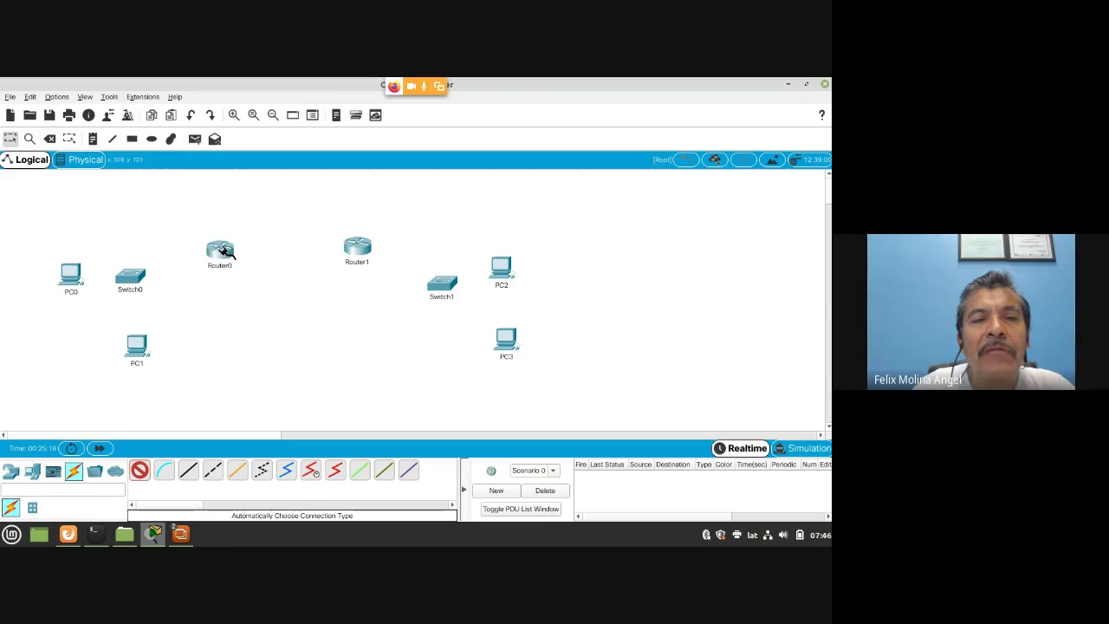
left_click(221, 251)
left_click(354, 253)
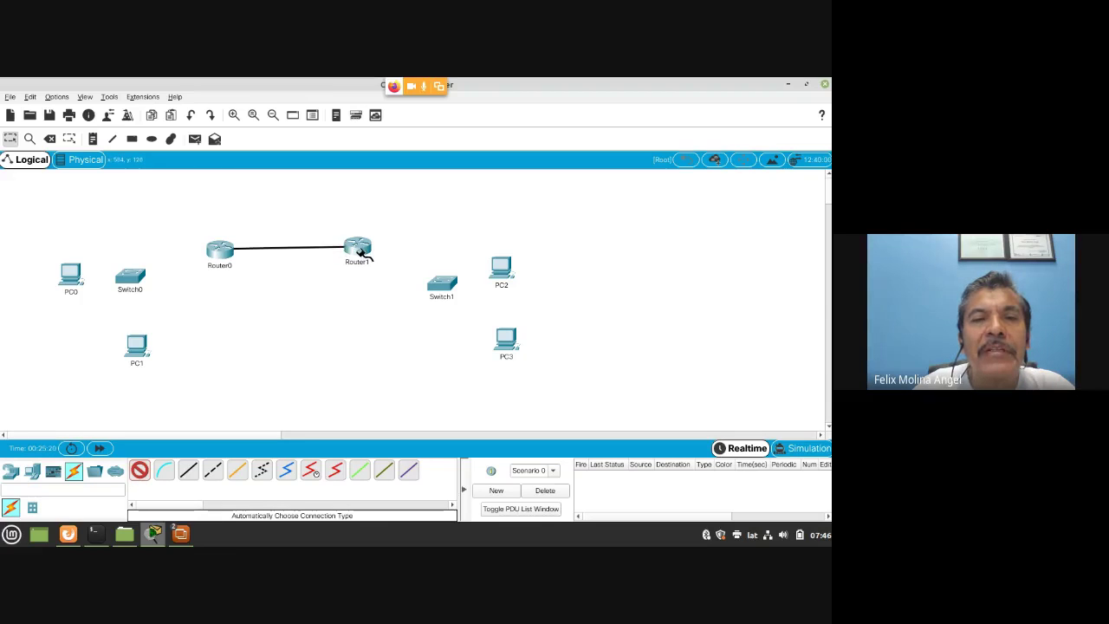
left_click(357, 249)
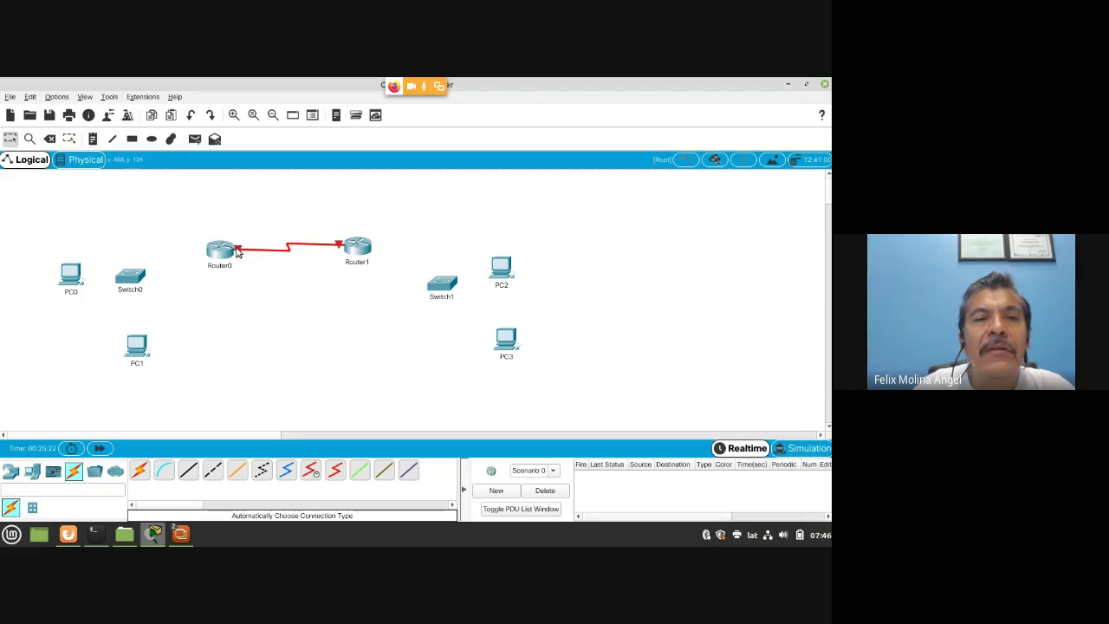
left_click_drag(355, 248, 382, 251)
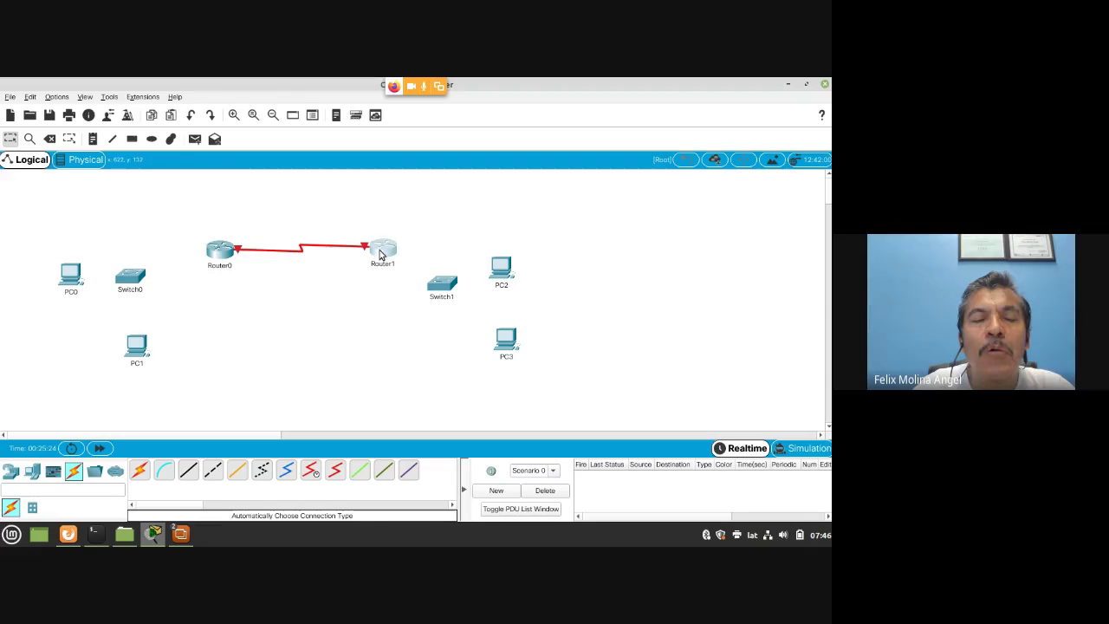
mouse_move(223, 265)
left_mouse_down()
mouse_move(209, 265)
mouse_move(221, 265)
left_mouse_up()
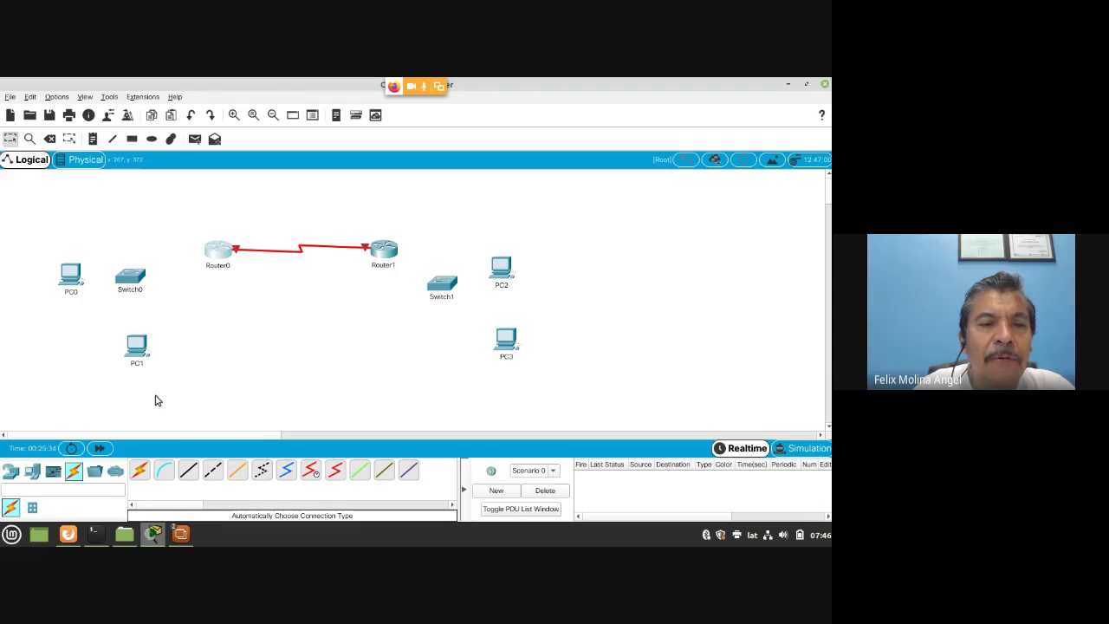
Step: Connect Switch0 to Router0 with the automatically chosen connection type
left_click(141, 469)
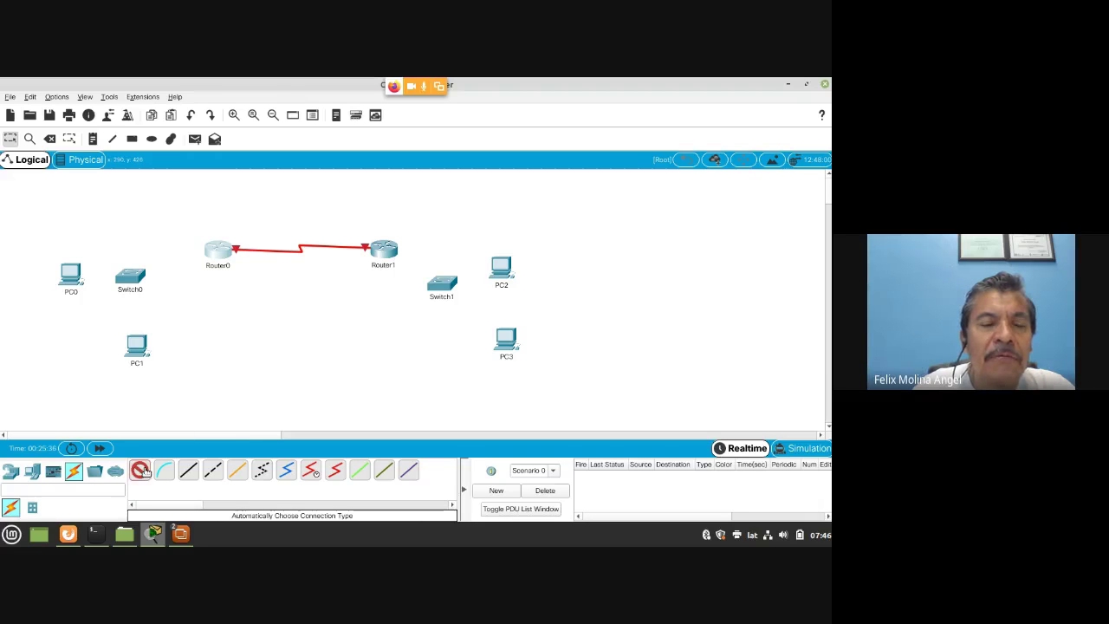
left_click(139, 276)
left_click(217, 251)
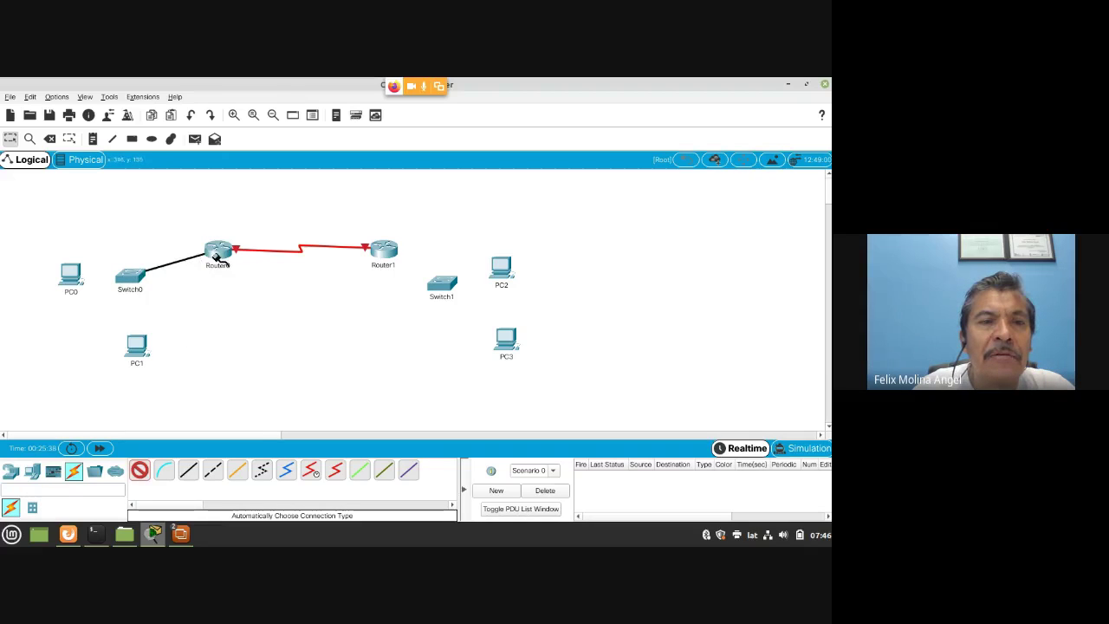
Step: Connect PC0 and PC1 to Switch0 with the automatically chosen connection type
left_click(139, 469)
left_click(75, 274)
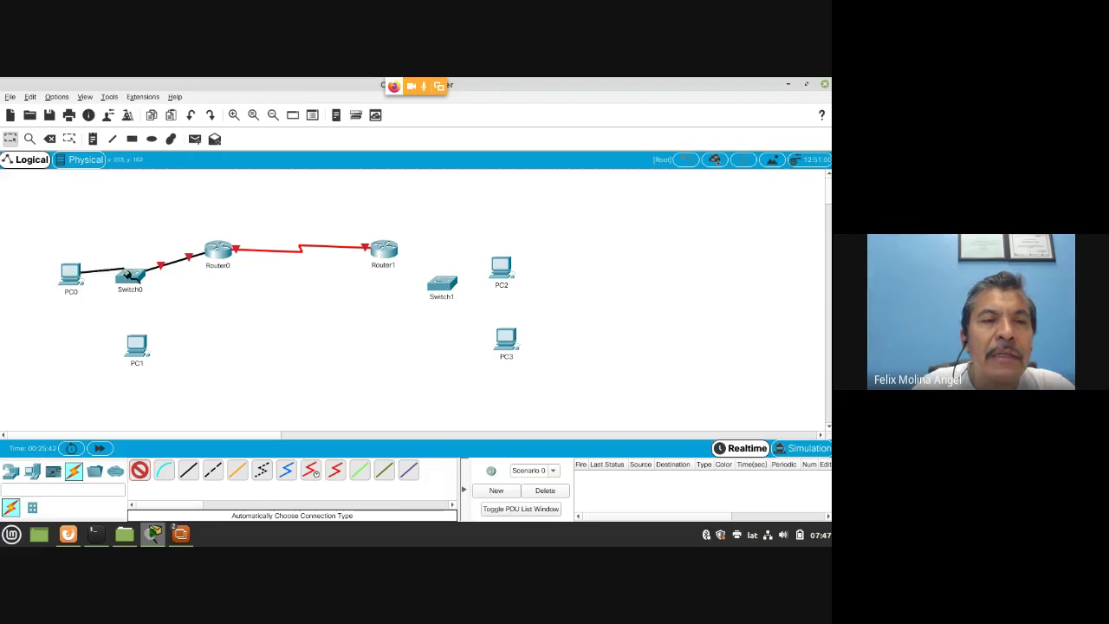
left_click(131, 277)
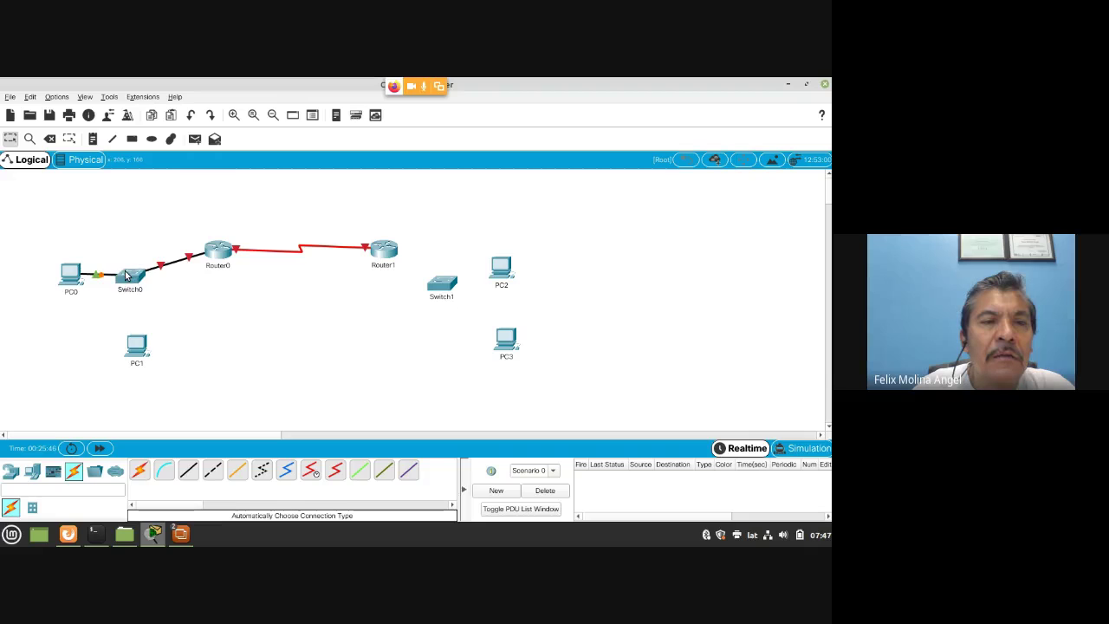
left_click(140, 471)
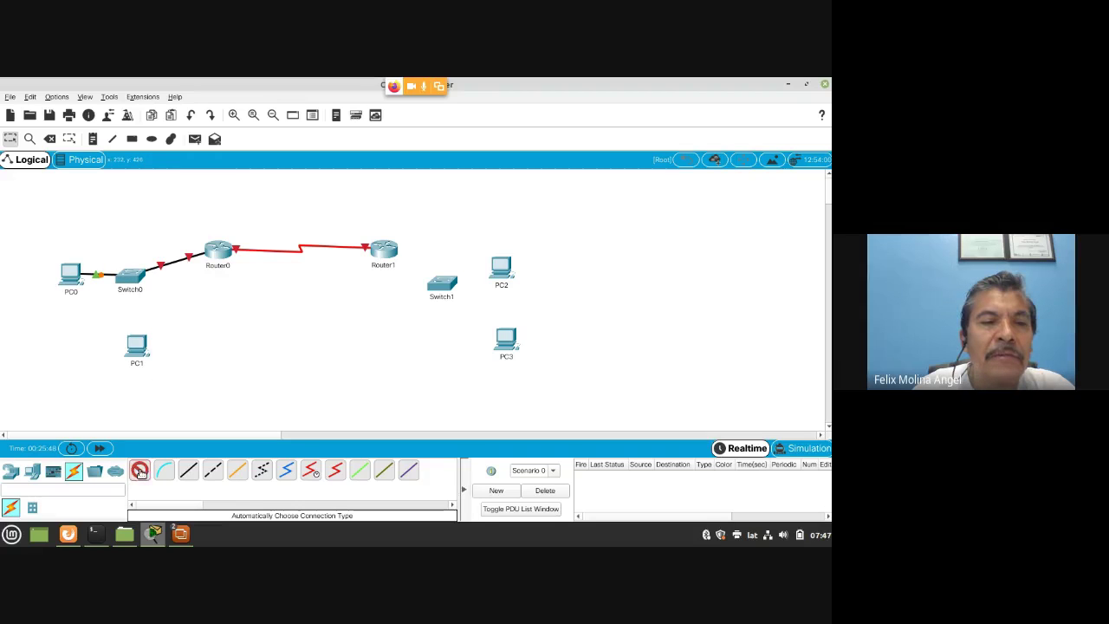
left_click(144, 349)
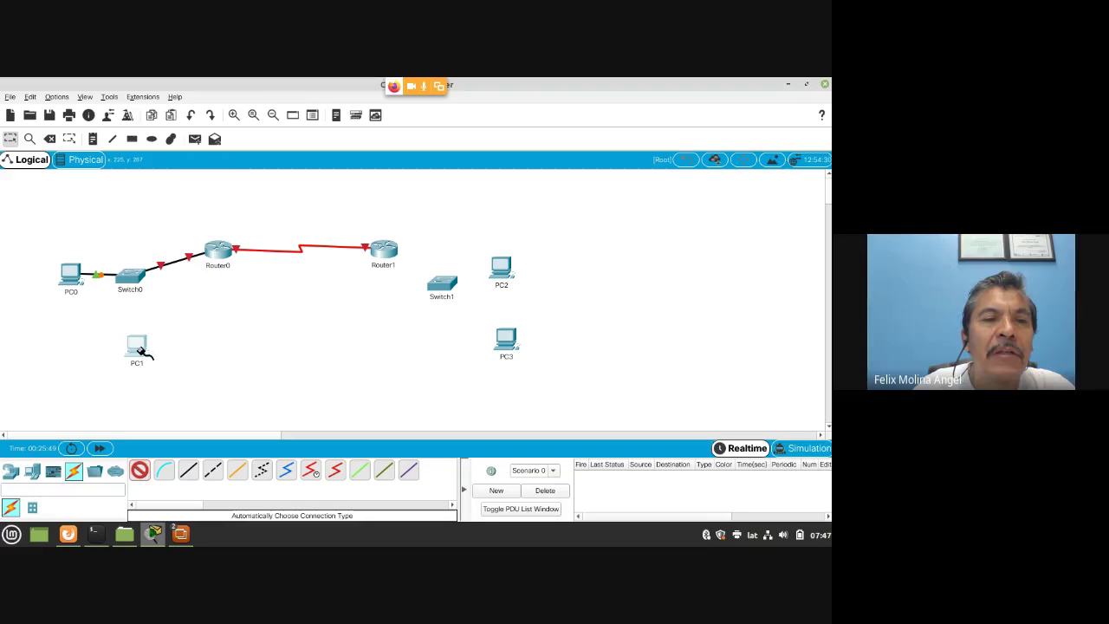
left_click(136, 279)
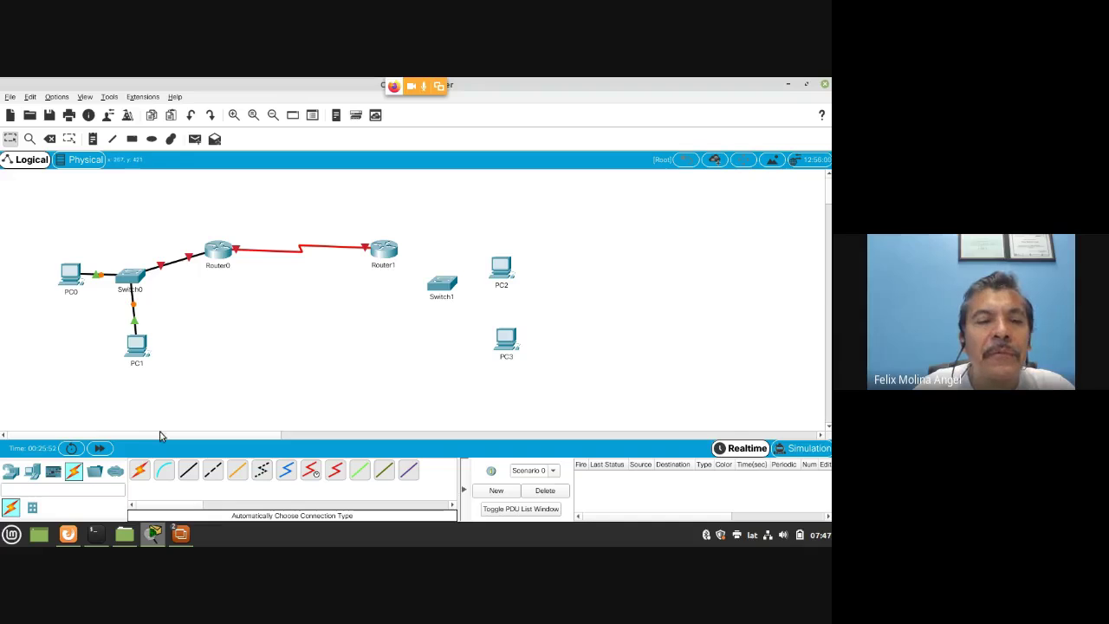
Step: Connect Router1 to Switch1 with the automatically chosen connection type
left_click(141, 471)
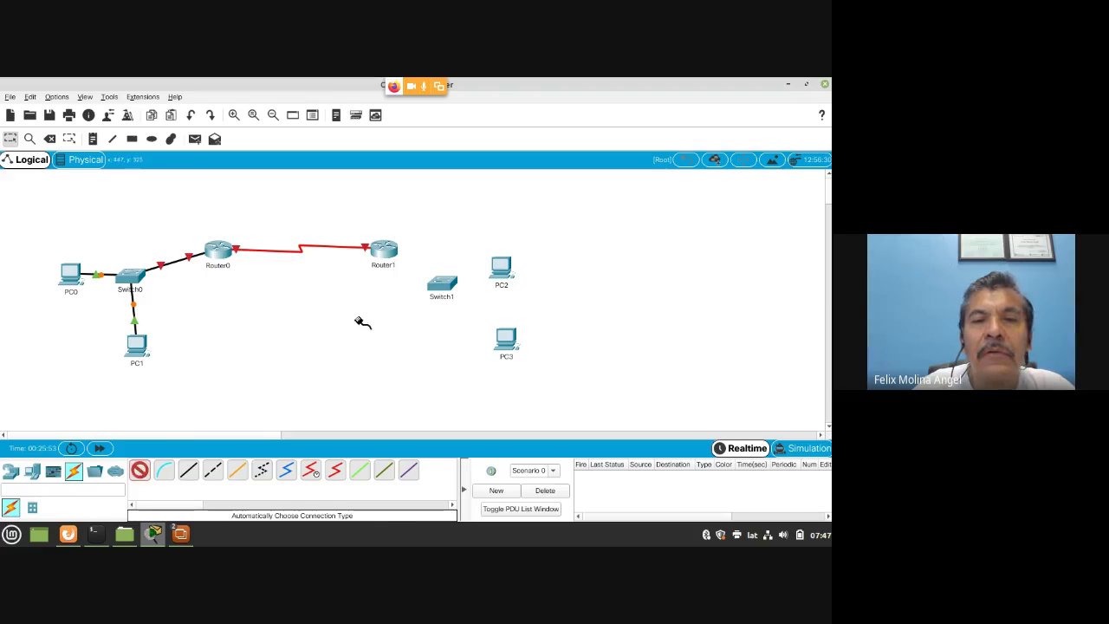
left_click(392, 257)
left_click(440, 284)
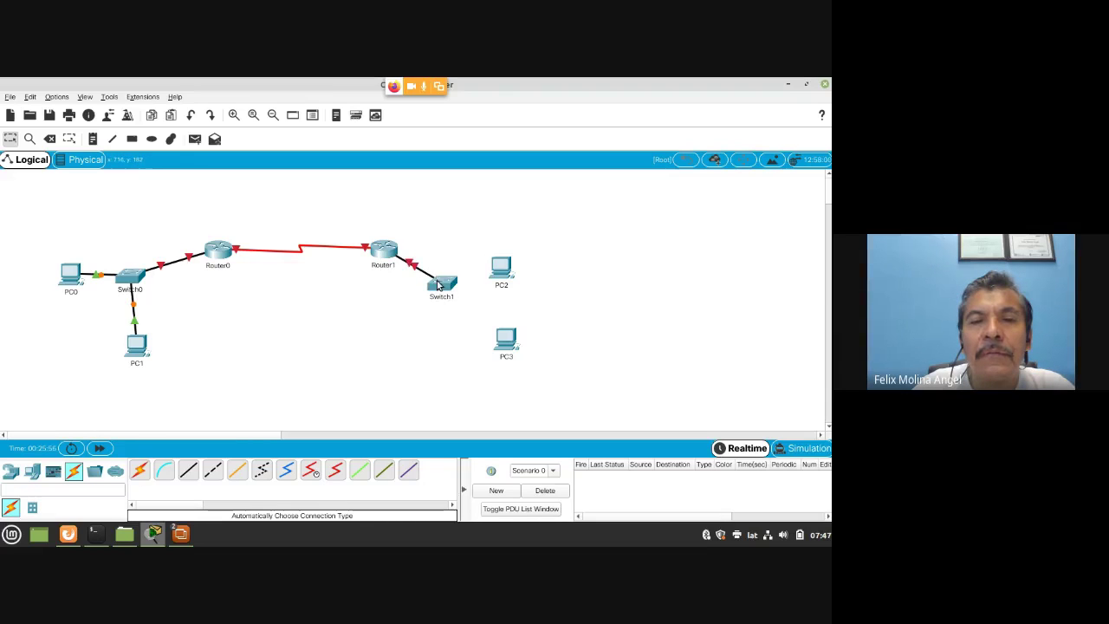
Step: Connect Switch1 to PC2 and PC3 with the automatically chosen connection type
left_click(139, 469)
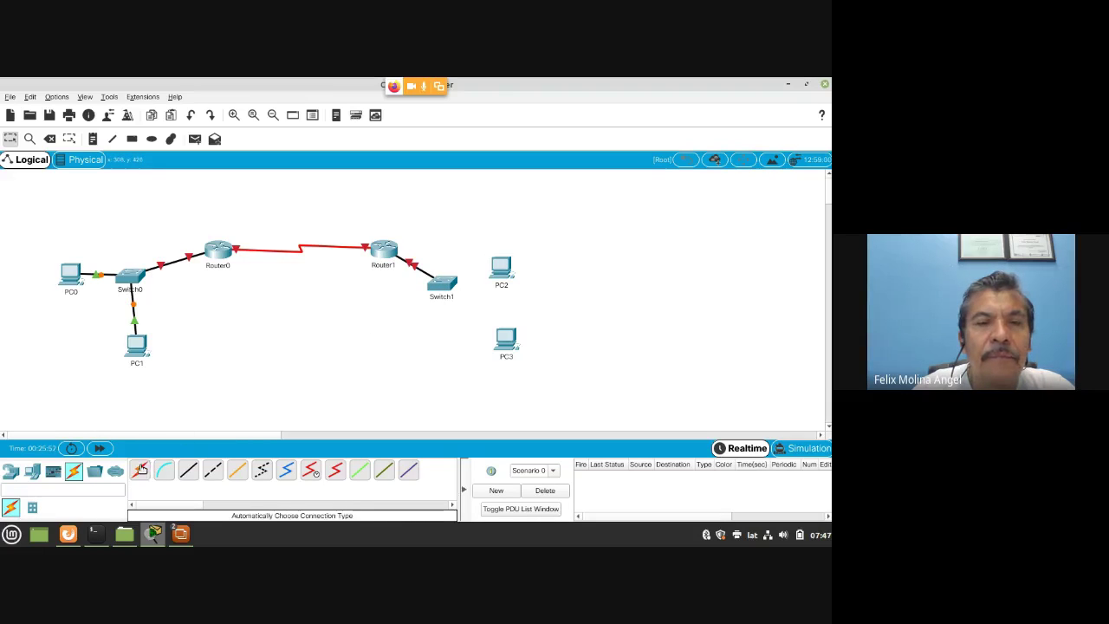
left_click(444, 290)
left_click(501, 270)
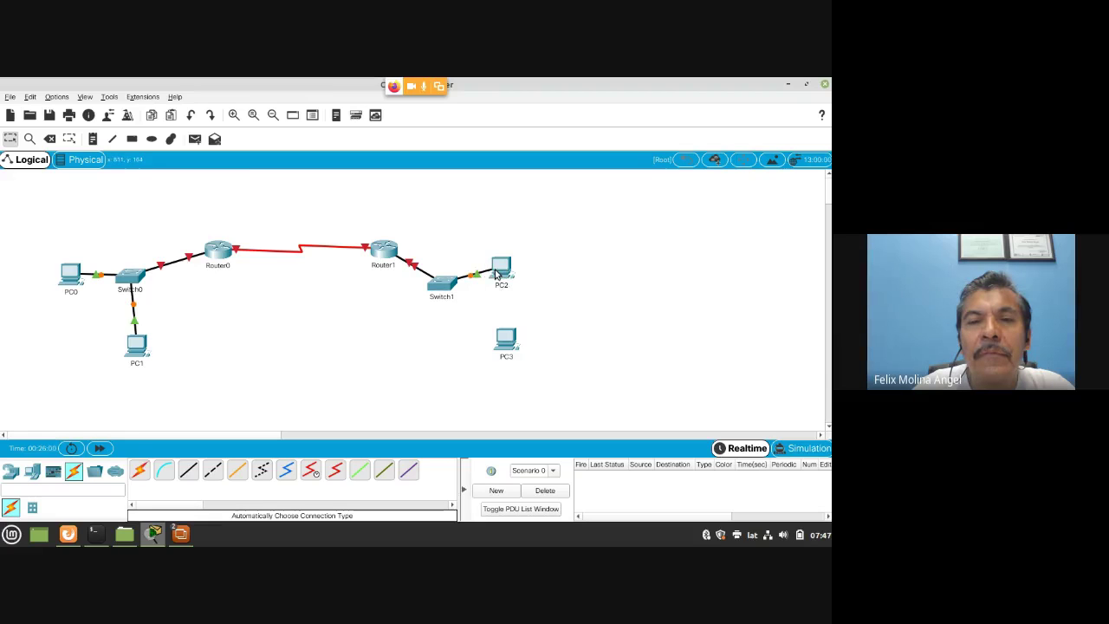
left_click(140, 469)
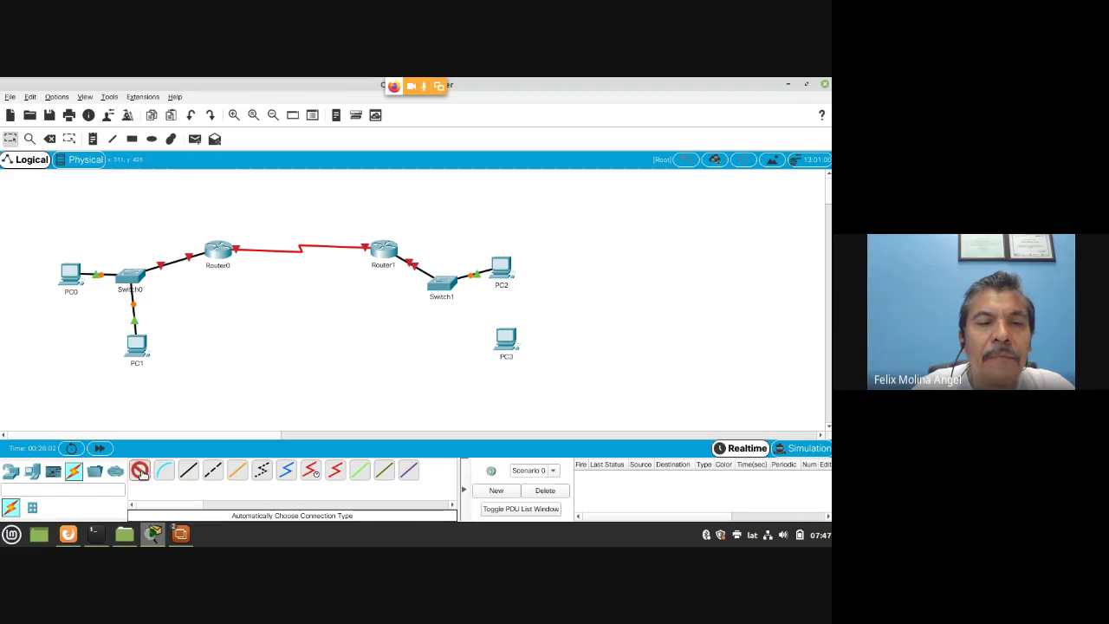
left_click(442, 291)
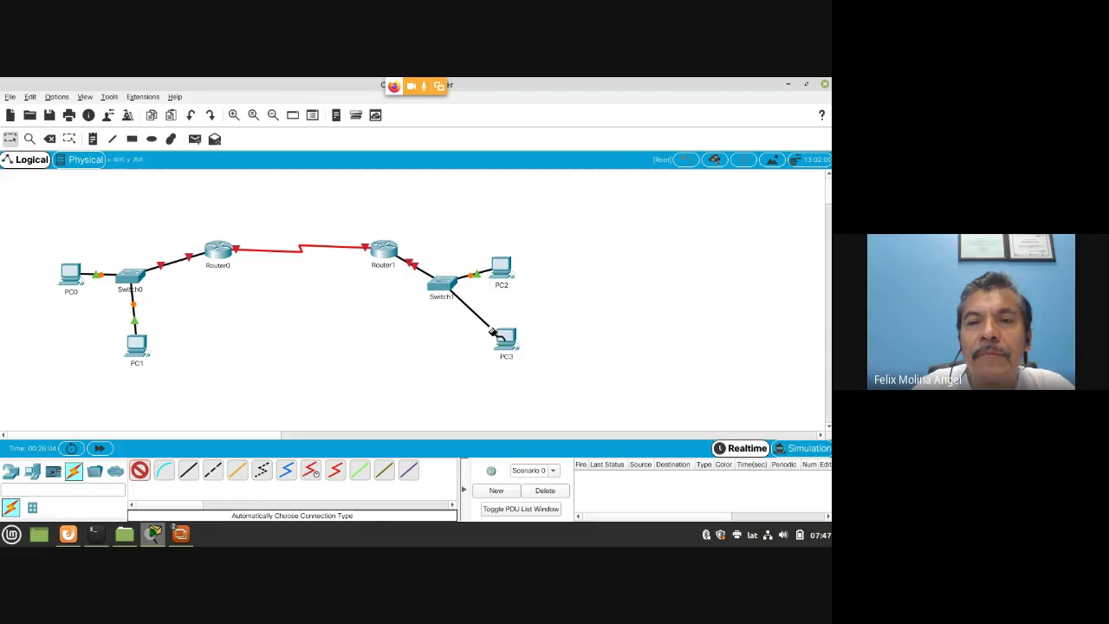
left_click(503, 337)
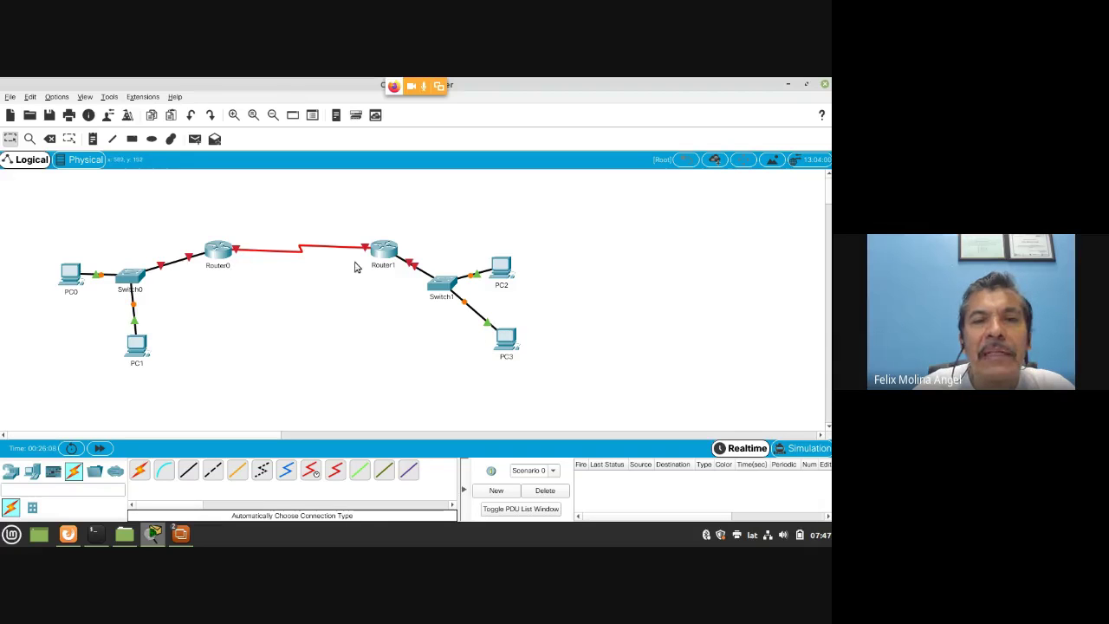
Step: Move Router0 and Router1 slightly closer together and a little higher, keeping them at about the same height
left_click_drag(388, 251, 367, 252)
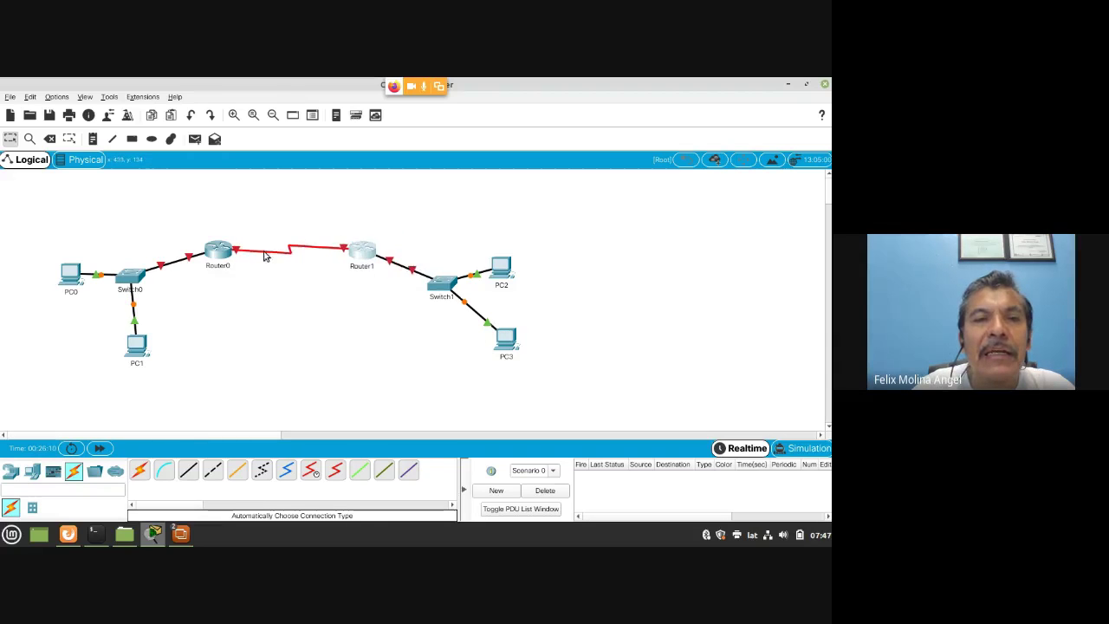
left_click_drag(217, 257, 223, 251)
left_click_drag(362, 255, 368, 250)
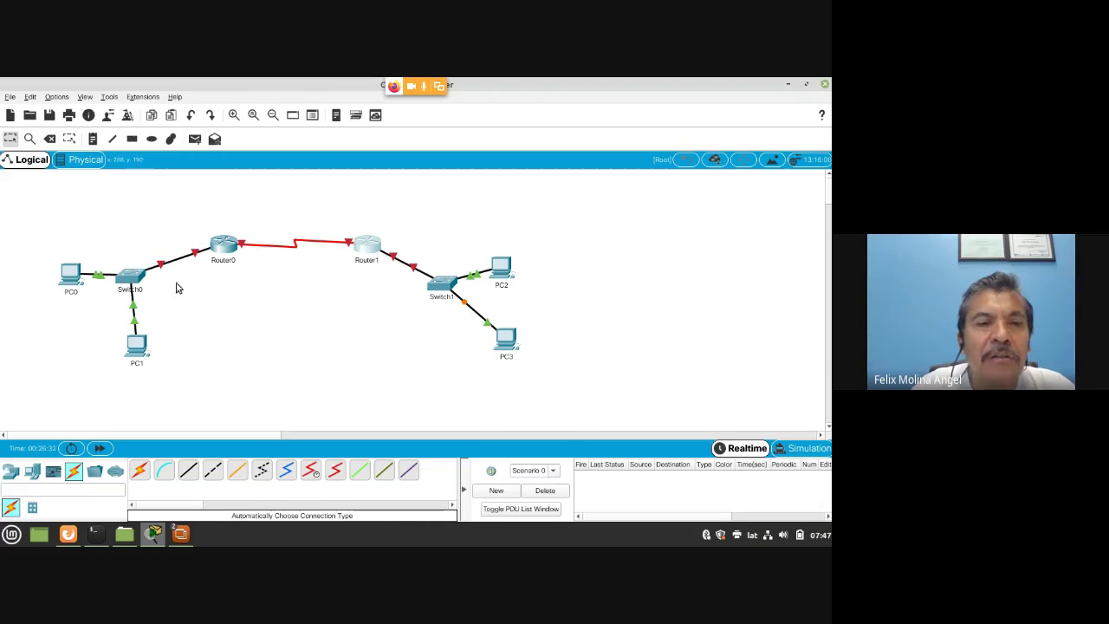
Step: Open Router0's configuration and turn on its GigabitEthernet0/0 port
left_click(224, 249)
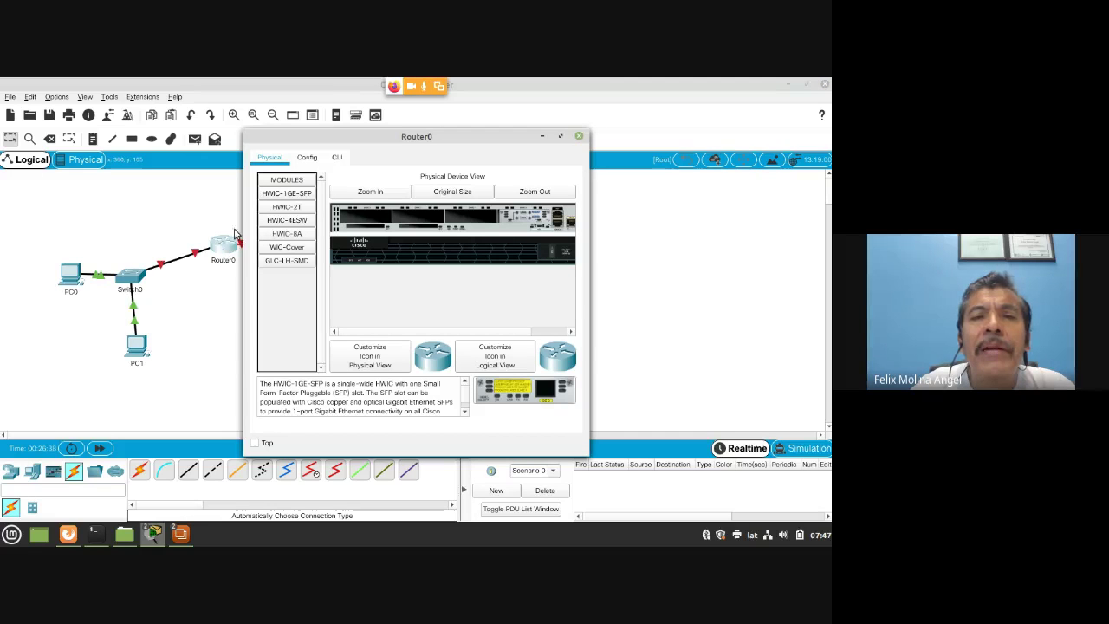
left_click(310, 158)
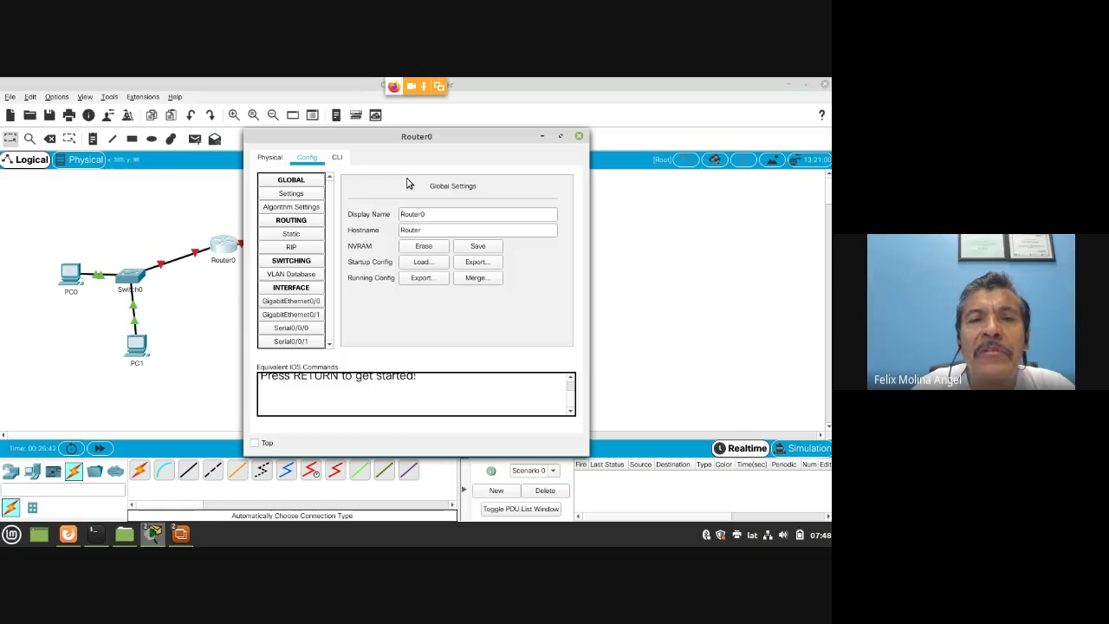
left_click(310, 303)
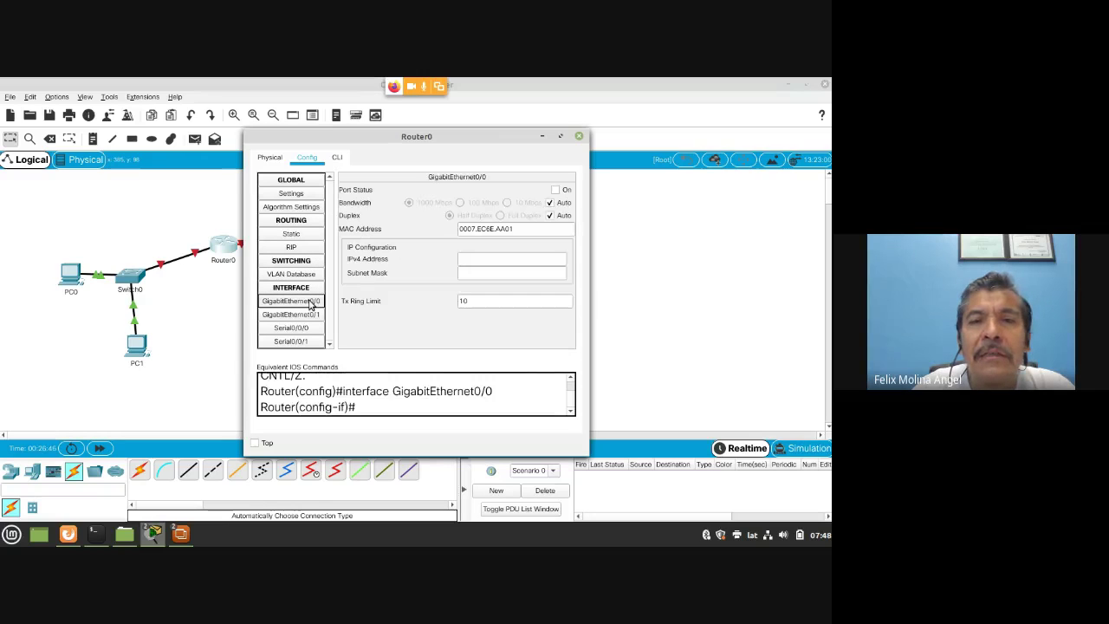
left_click(556, 190)
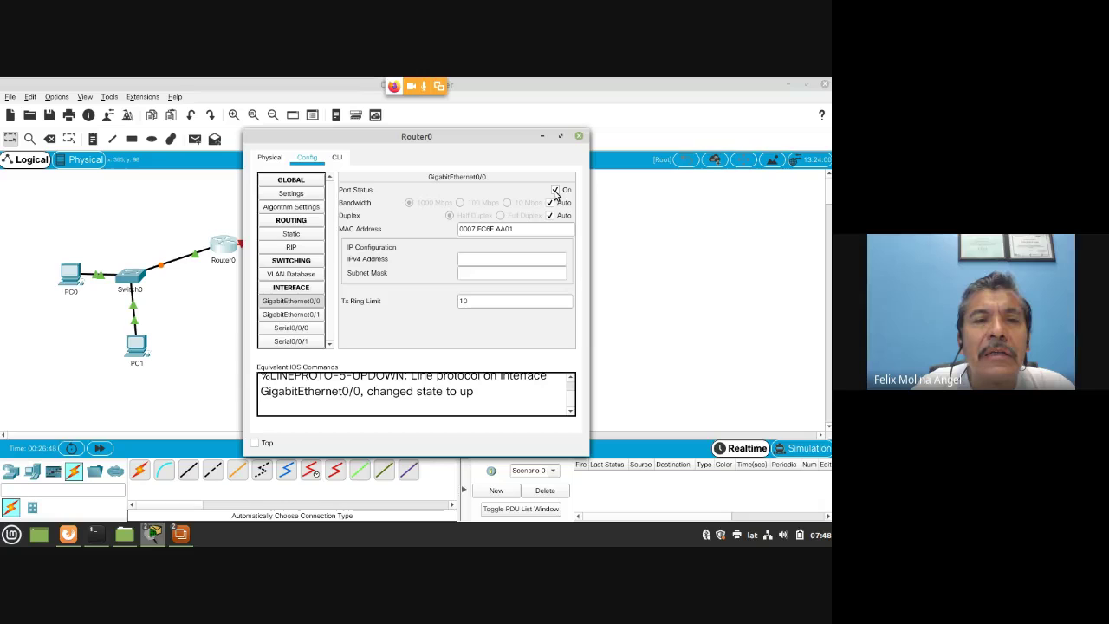
Step: Turn on Router0's Serial0/0/0 port and close its device window
left_click(306, 330)
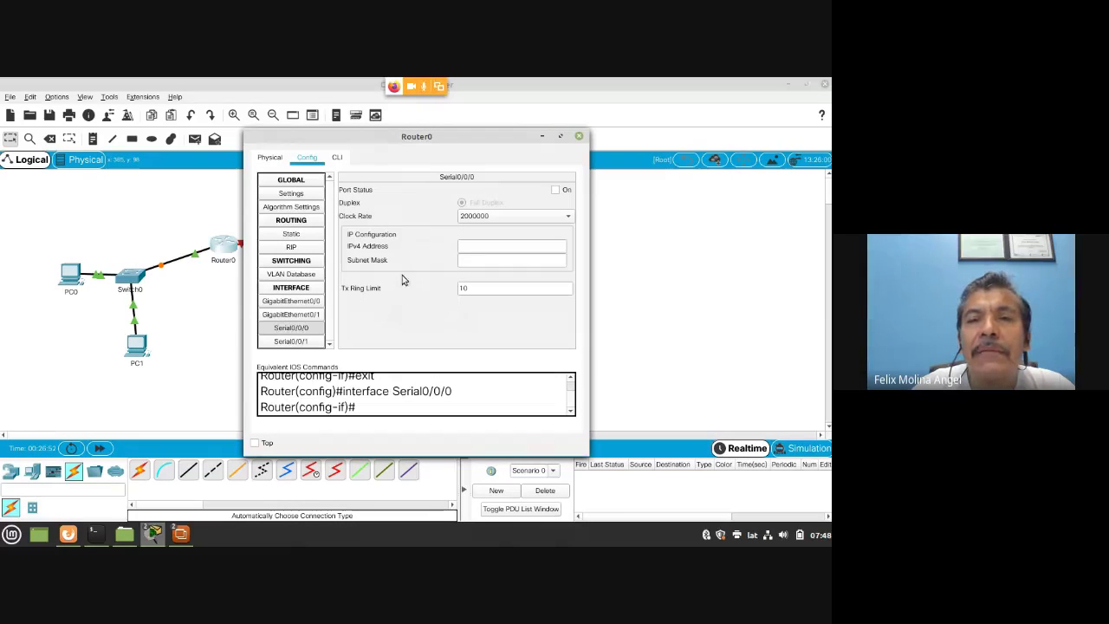
left_click(555, 190)
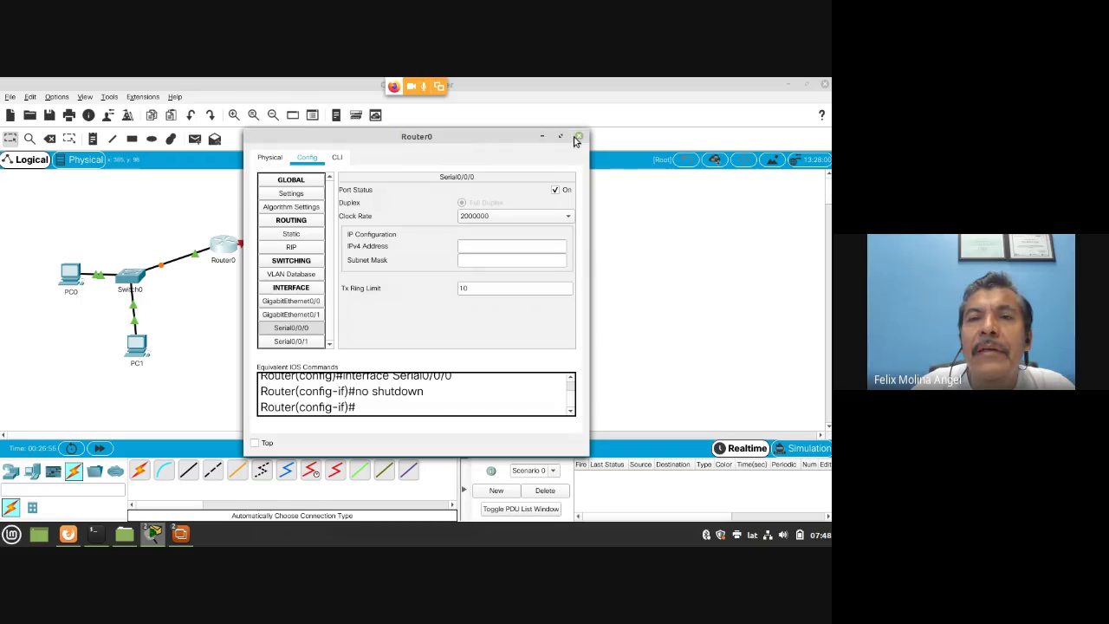
left_click_drag(436, 141, 546, 123)
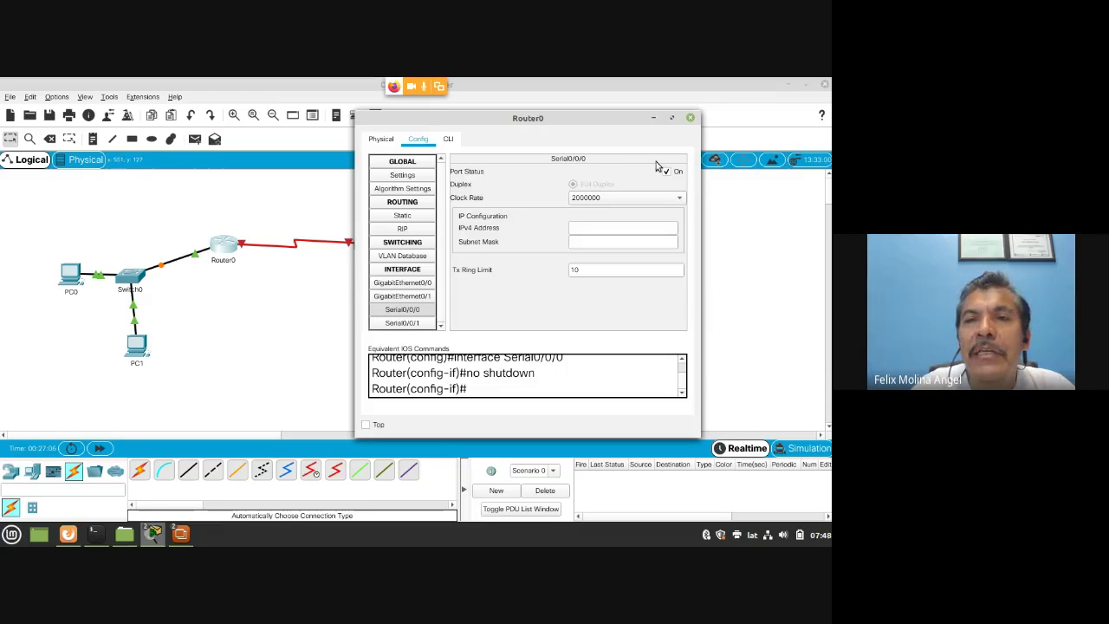
left_click(690, 118)
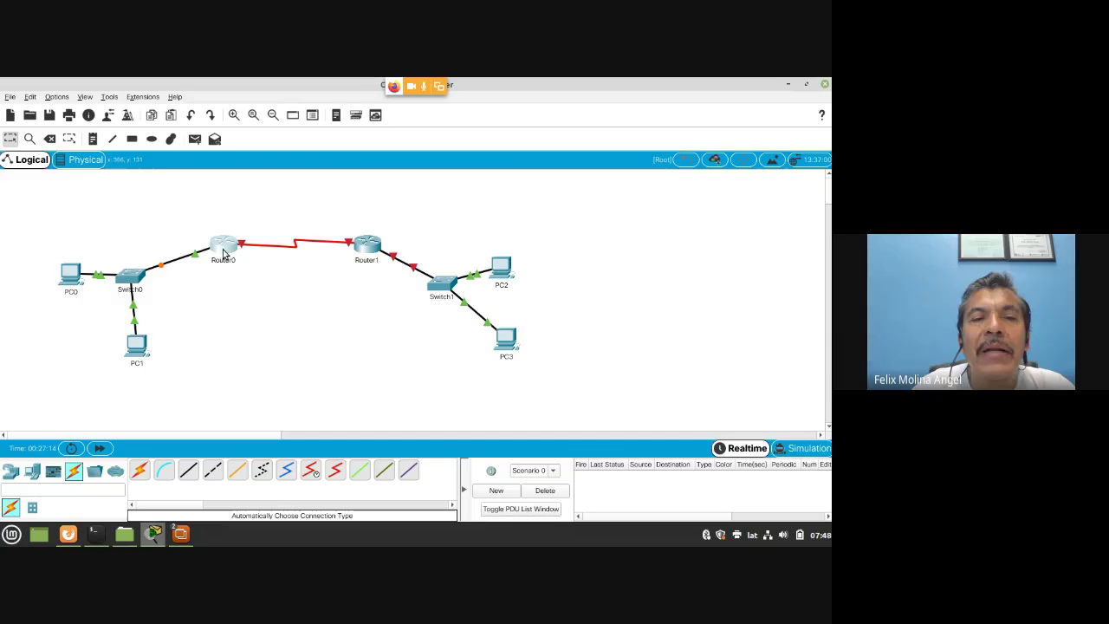
Step: Turn on Router1's Serial0/0/0 port, and close its device window after reviewing the equivalent IOS commands in an enlarged view
left_click(367, 248)
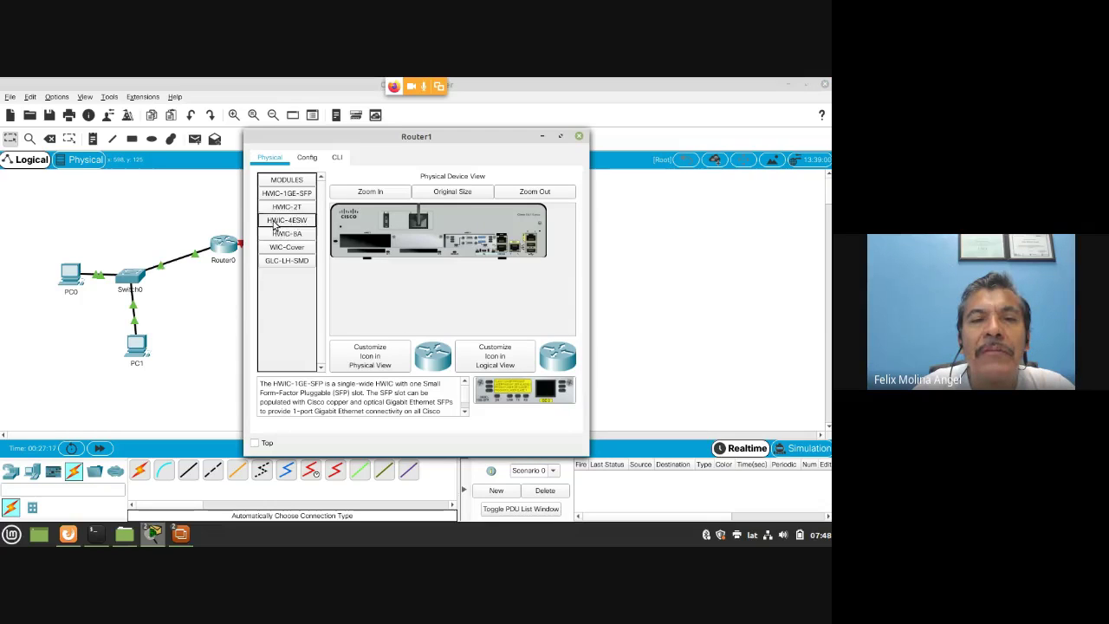
left_click(310, 159)
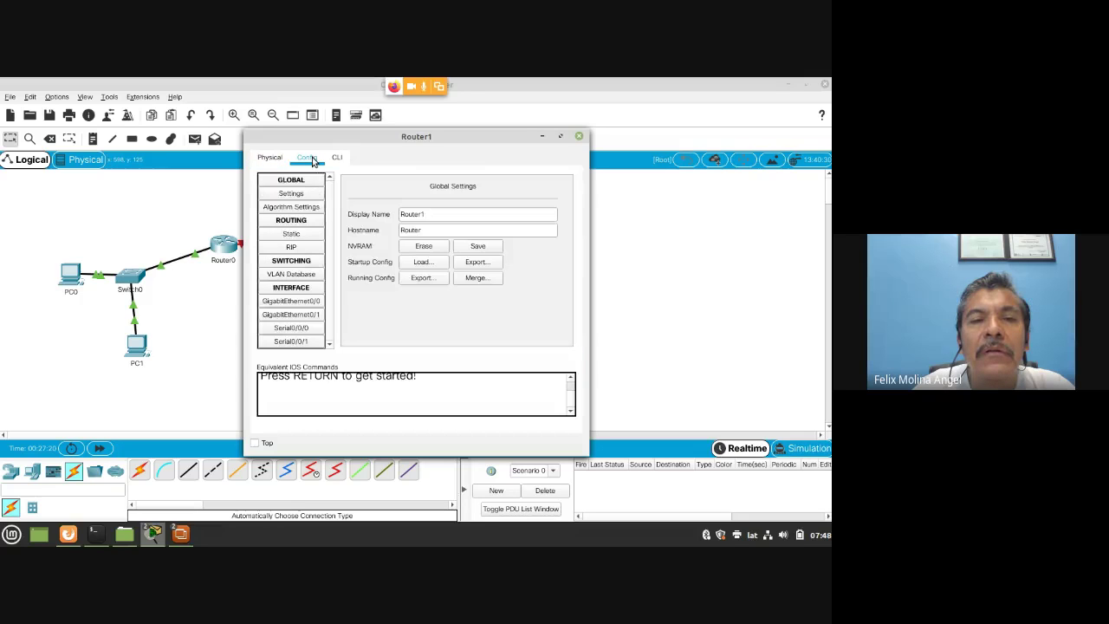
left_click(307, 328)
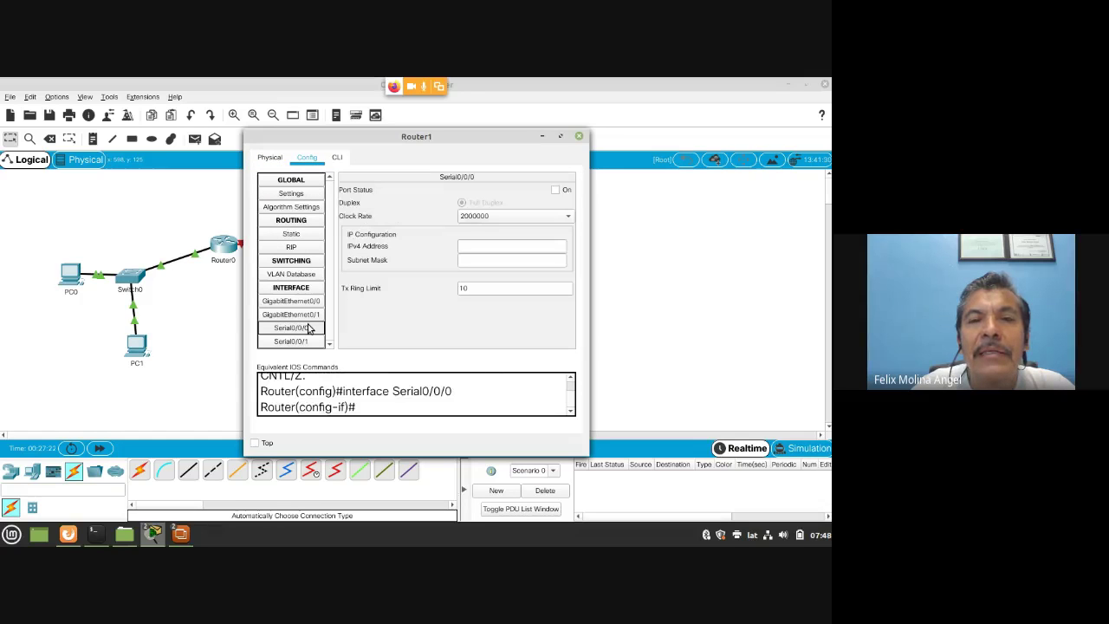
left_click(555, 191)
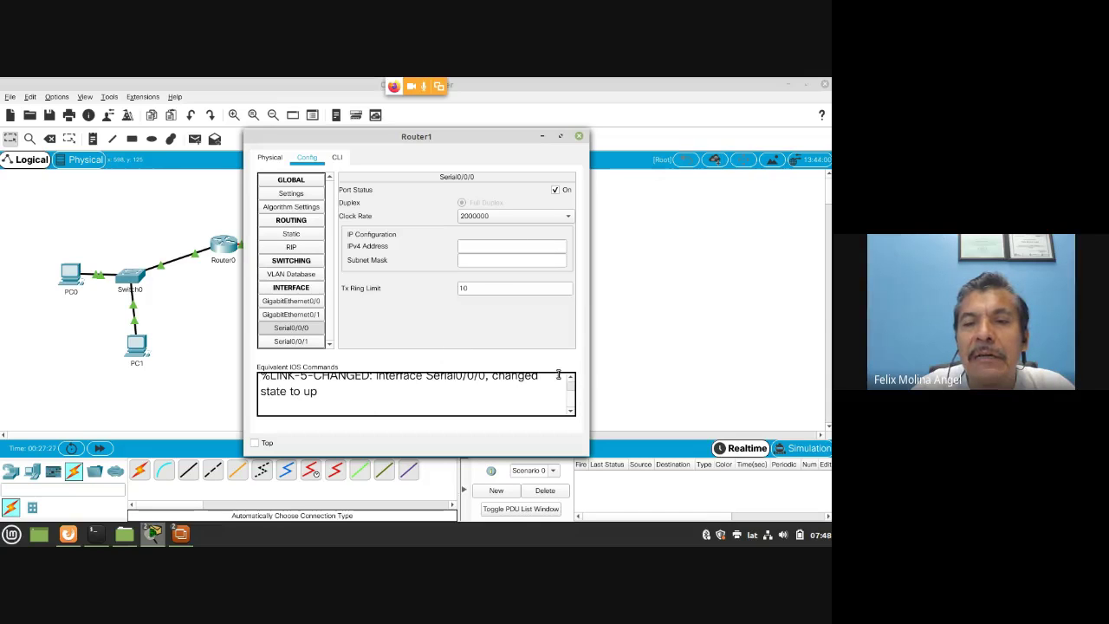
scroll(571, 379, "up", 3)
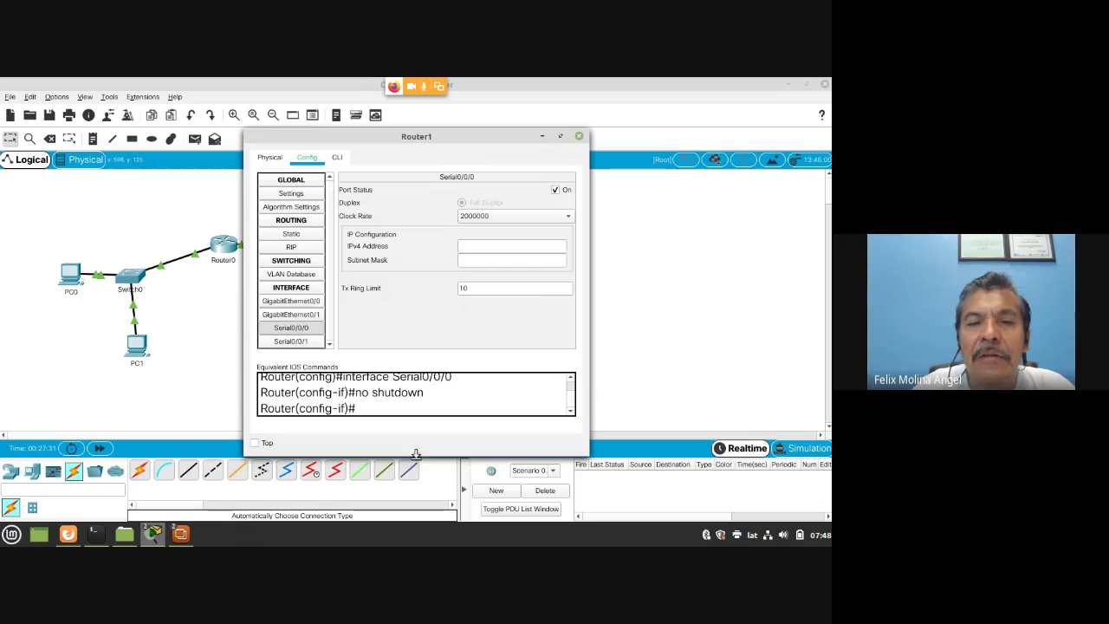
left_click_drag(415, 454, 418, 513)
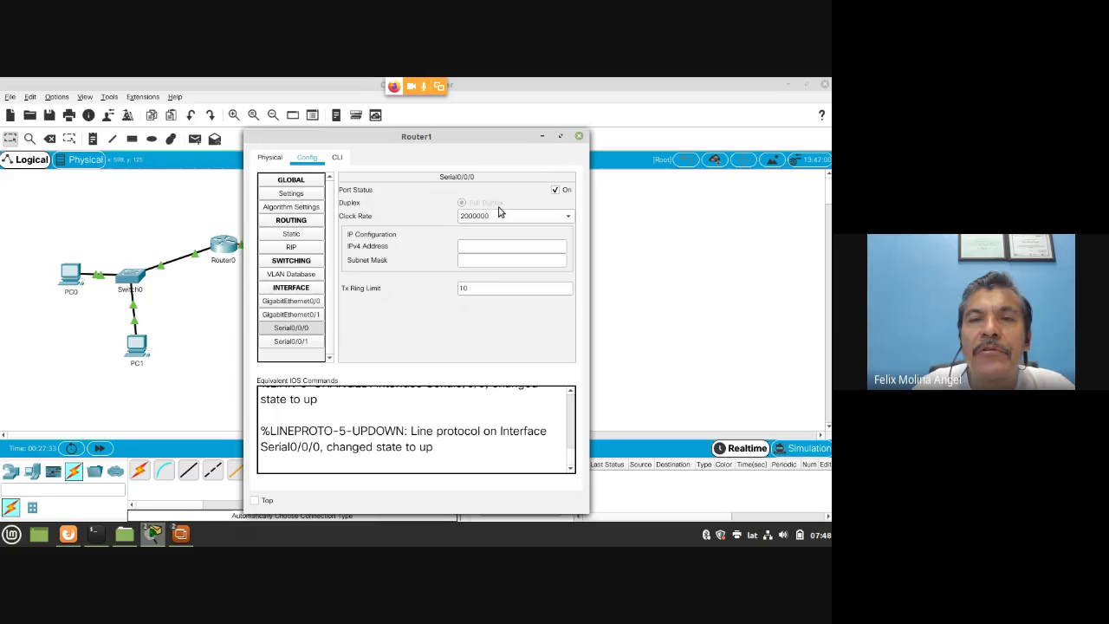
left_click(580, 138)
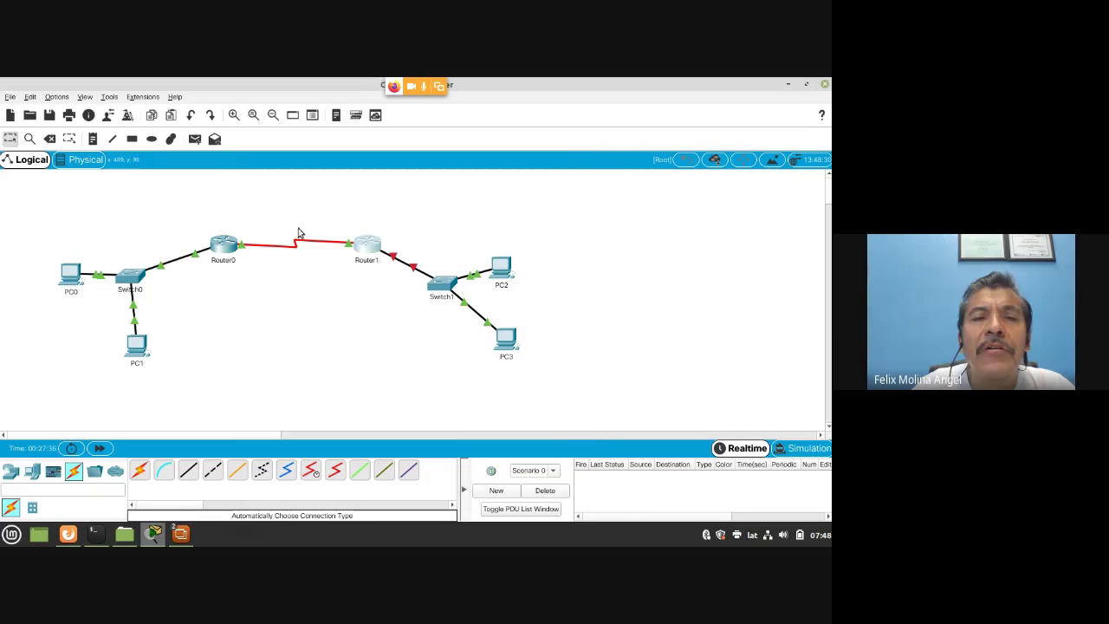
Step: Turn on Router1's GigabitEthernet0/0 port and close its device window
left_click(366, 251)
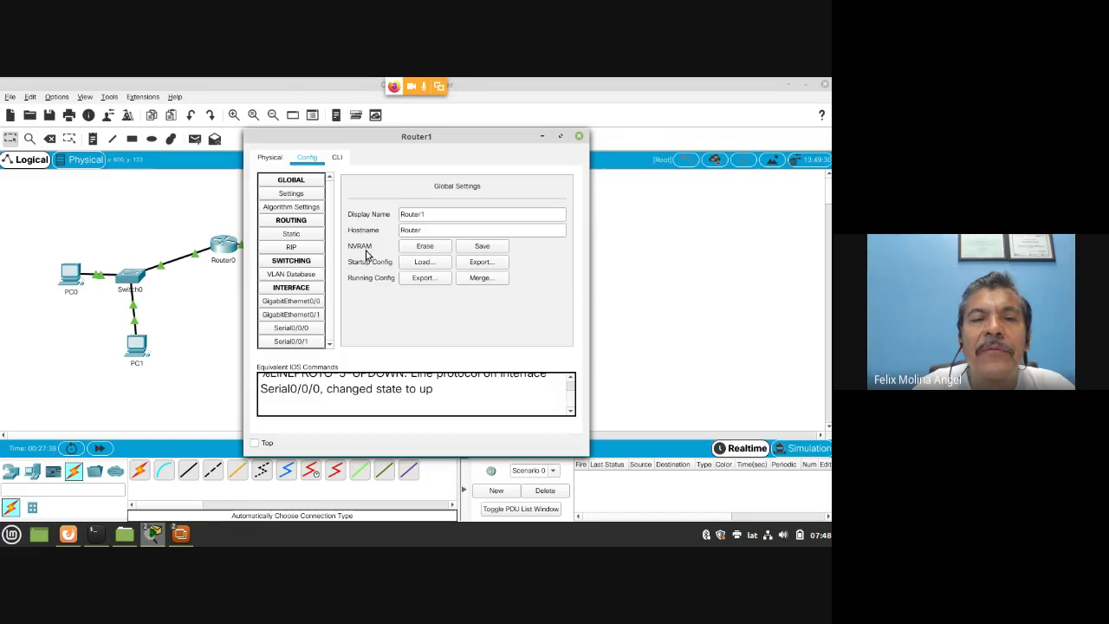
left_click(298, 302)
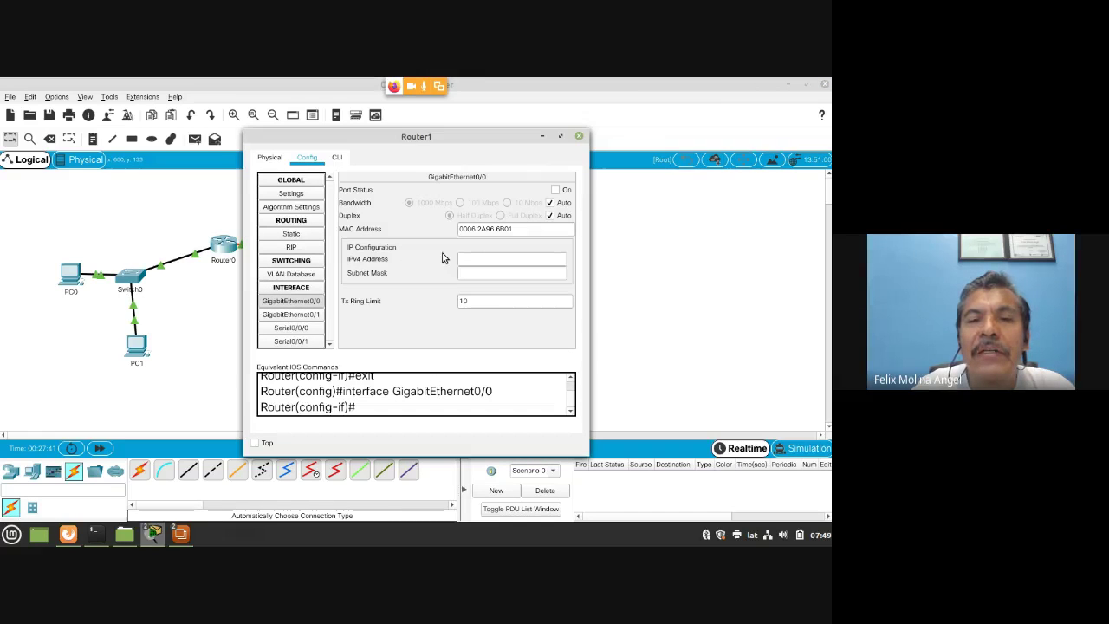
left_click(555, 191)
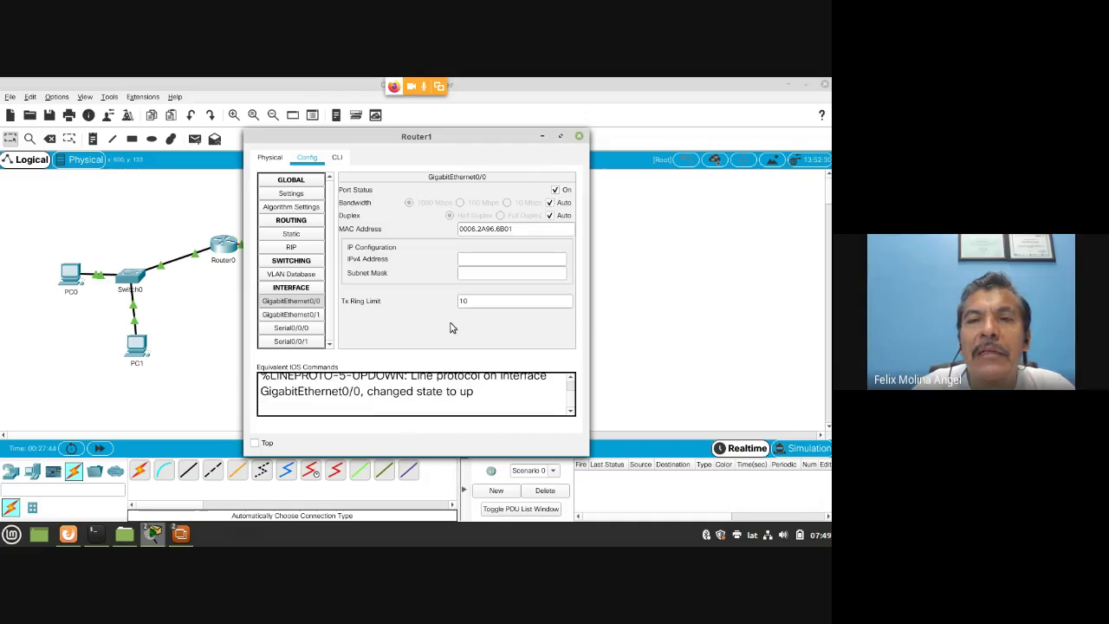
left_click(579, 137)
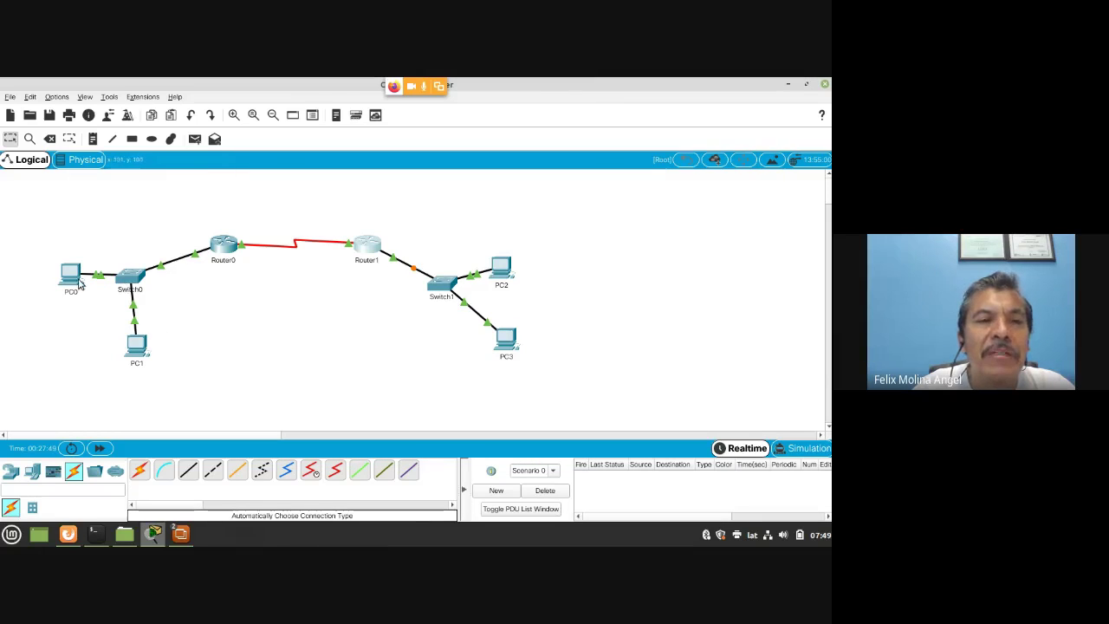
Step: Spread out PC0, PC1 and Switch0 on the workspace, with PC0 farther down and outward from the switch
left_click_drag(78, 283, 63, 300)
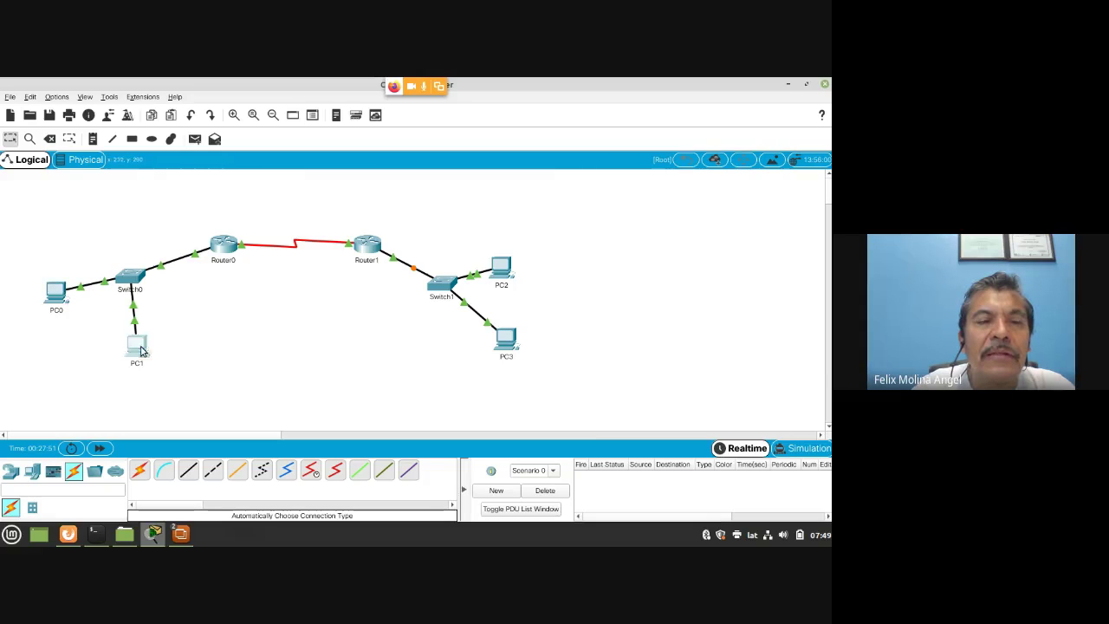
left_click_drag(142, 350, 152, 338)
left_click_drag(132, 281, 128, 273)
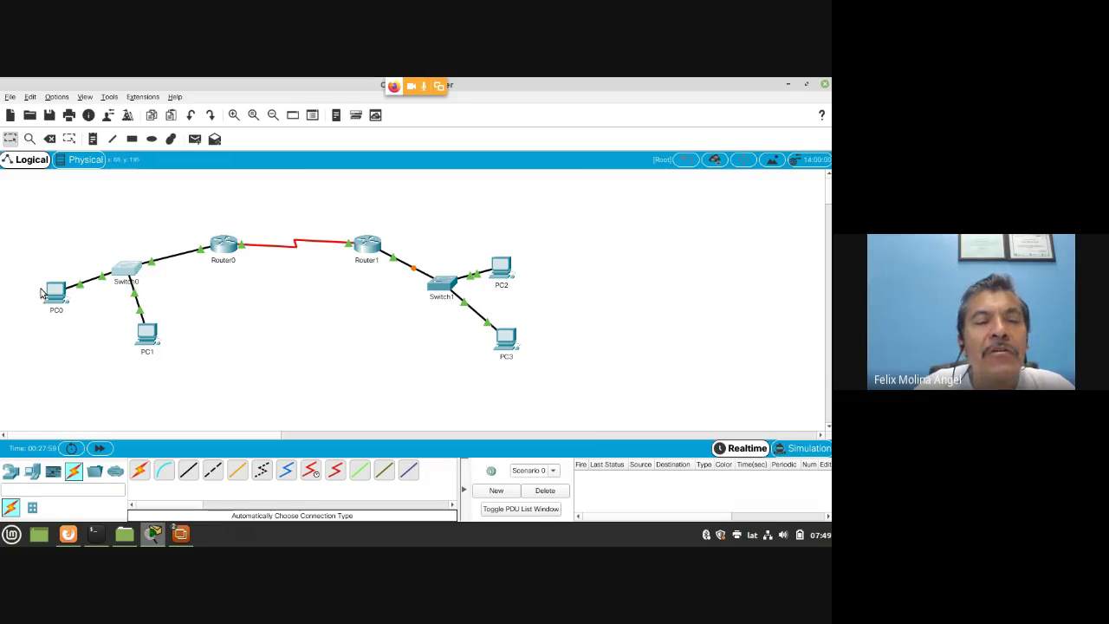
left_click_drag(57, 293, 49, 307)
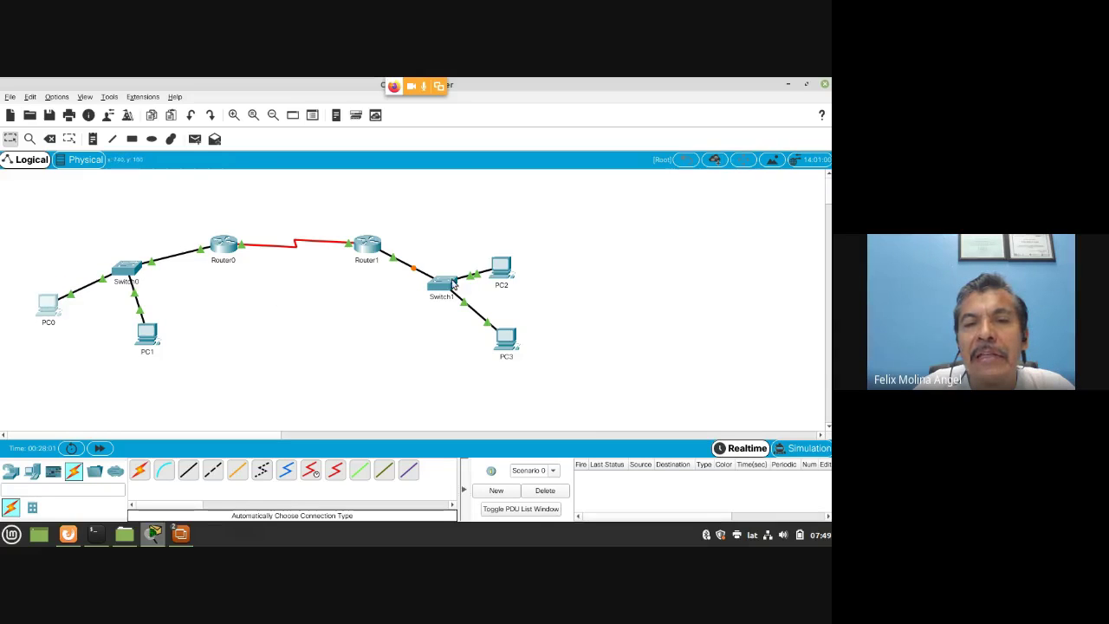
Step: Move PC3 directly below Switch1, shift Switch1 slightly up, and place PC2 beside it, level with the switch
left_click_drag(509, 344, 450, 351)
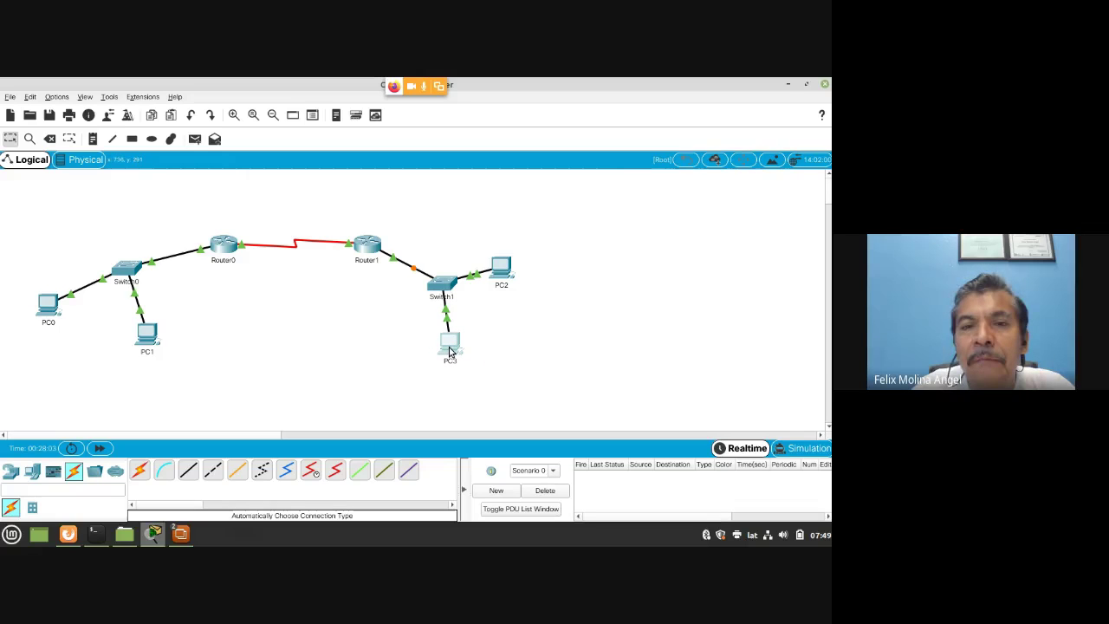
left_click_drag(439, 284, 523, 275)
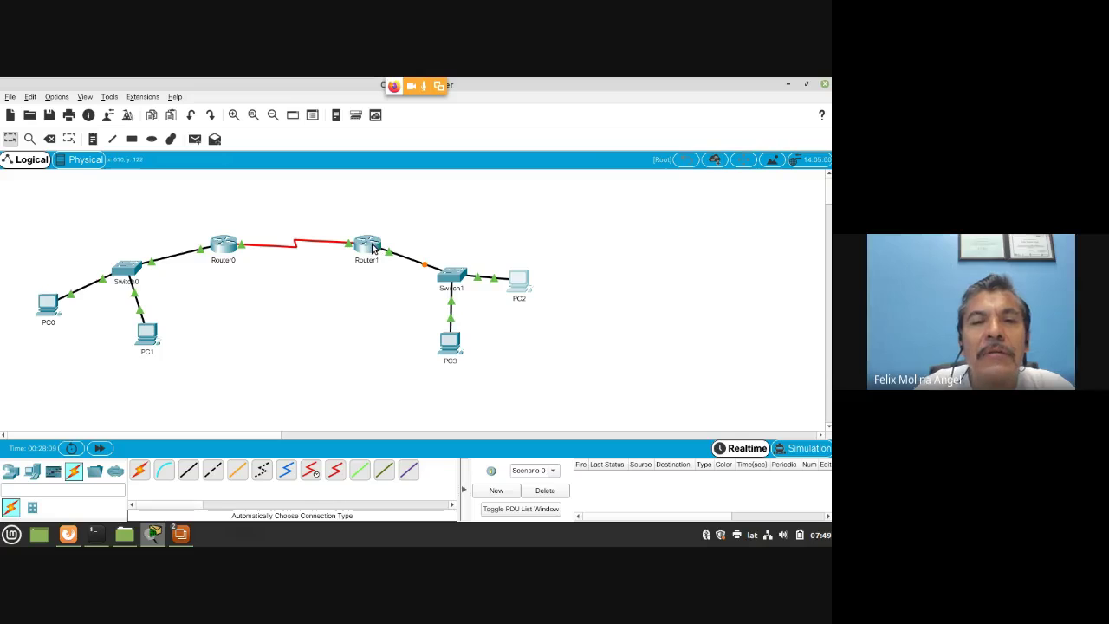
mouse_move(372, 248)
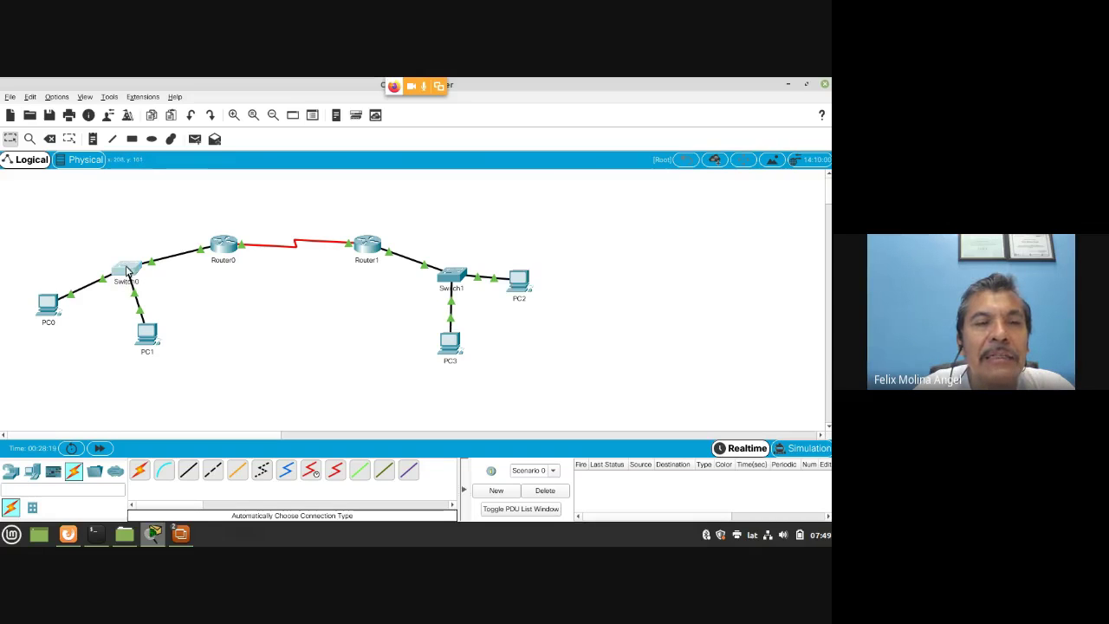
Step: Raise Switch0 slightly and arrange PC0 and PC1 side by side below it at about the same height
left_click_drag(127, 270, 127, 262)
mouse_move(68, 305)
left_mouse_down()
mouse_move(48, 312)
mouse_move(65, 327)
left_mouse_up()
left_click_drag(150, 332, 161, 330)
left_click_drag(65, 327, 76, 328)
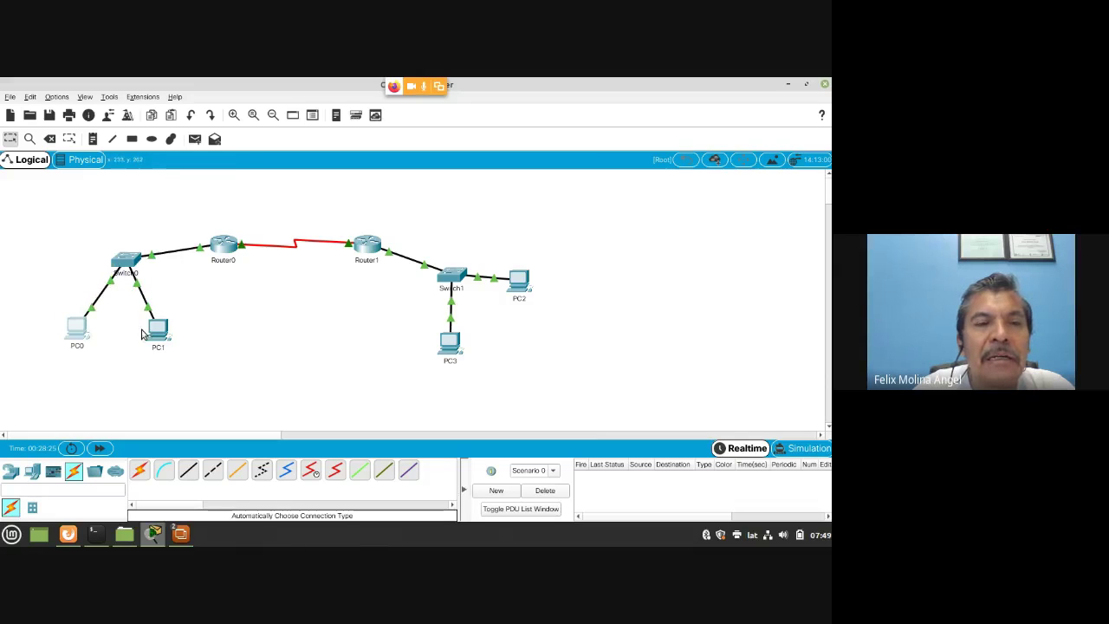
left_click_drag(160, 336, 176, 339)
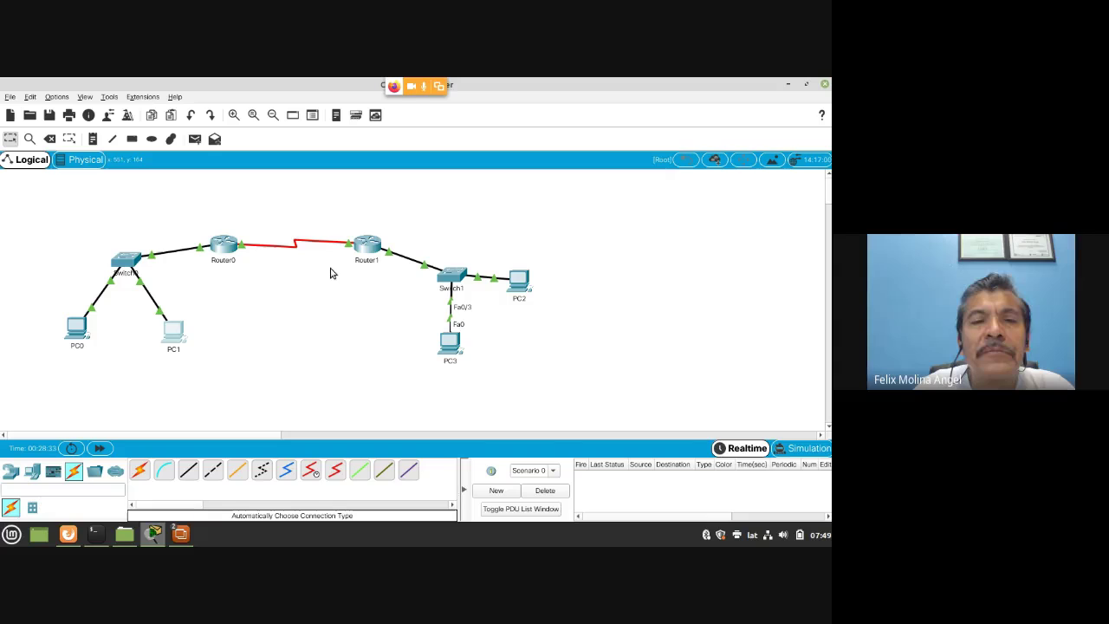
left_click_drag(74, 337, 72, 343)
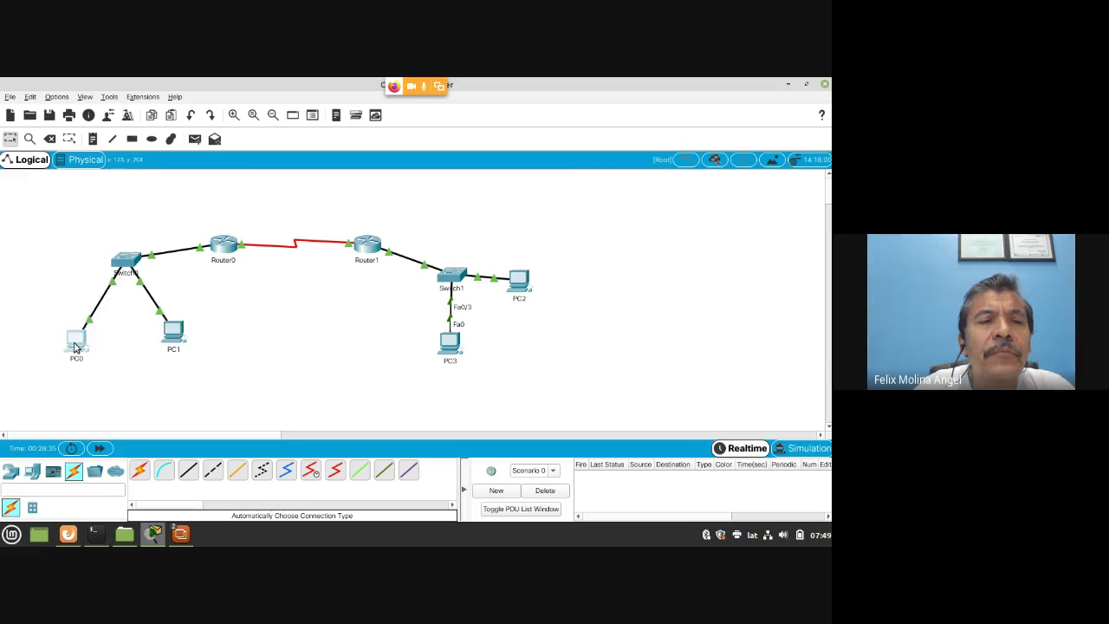
left_click_drag(170, 340, 171, 340)
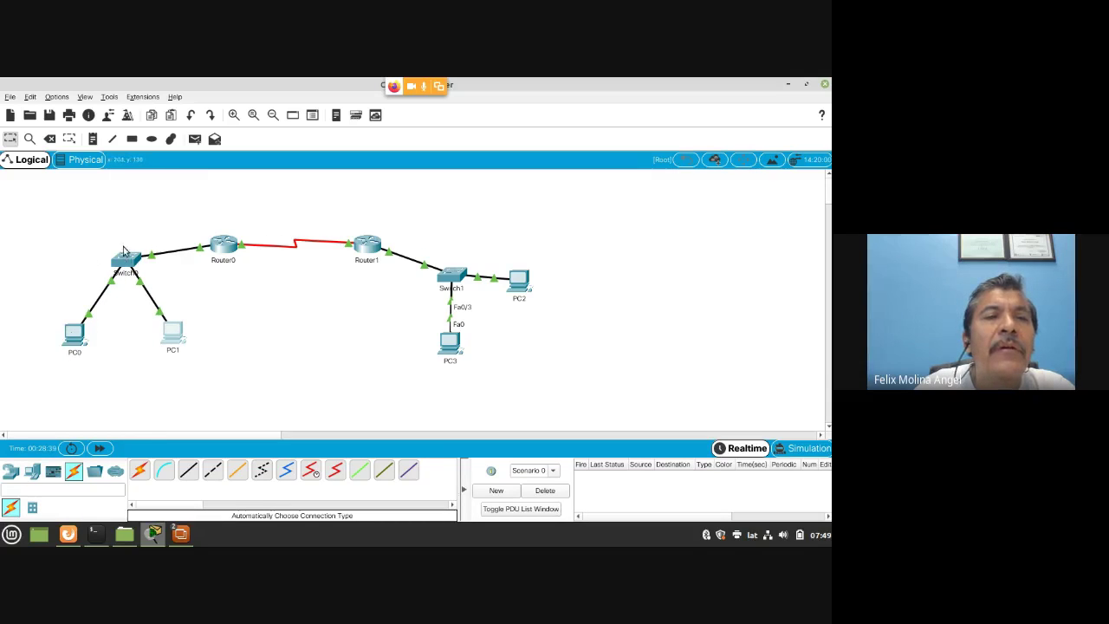
Step: Draw an unfilled rectangle with a black outline around PC0 and PC1
left_click(131, 138)
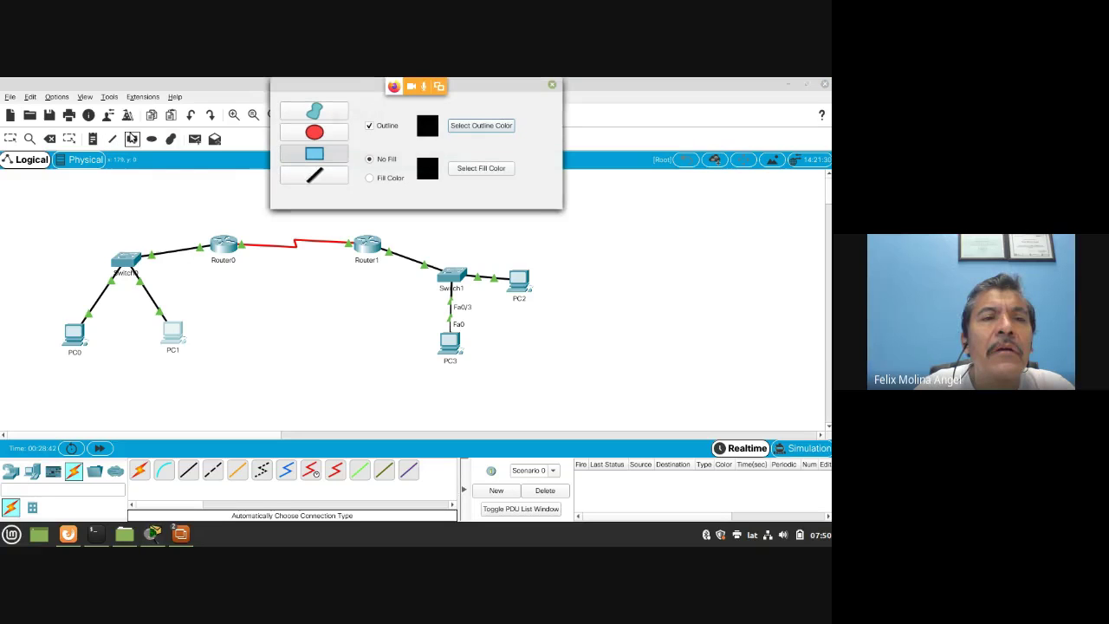
left_click(553, 88)
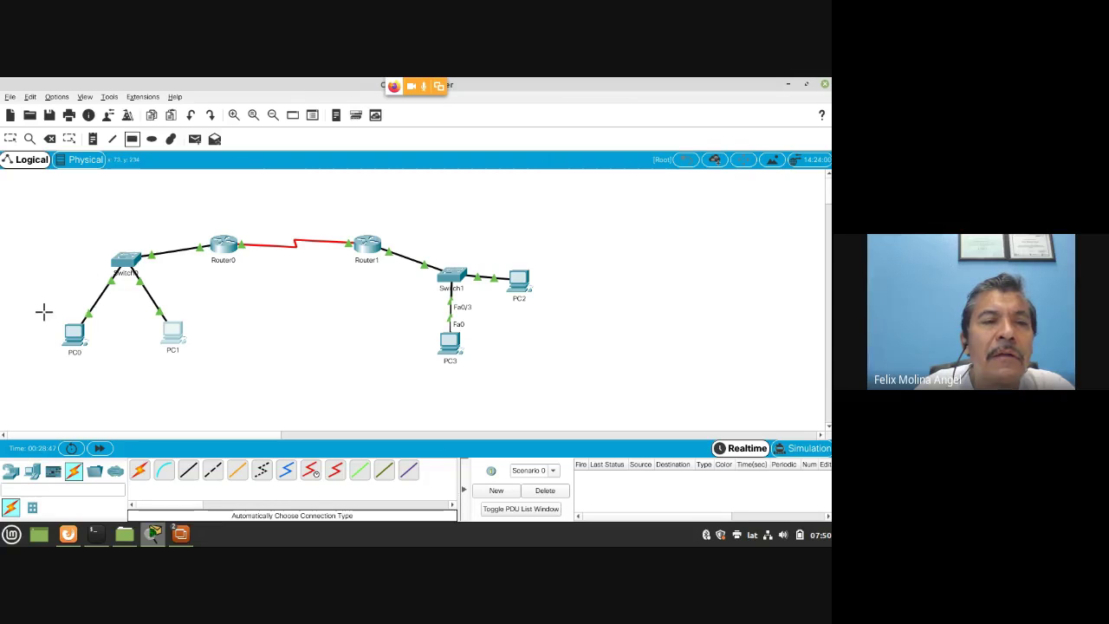
left_click_drag(42, 309, 216, 376)
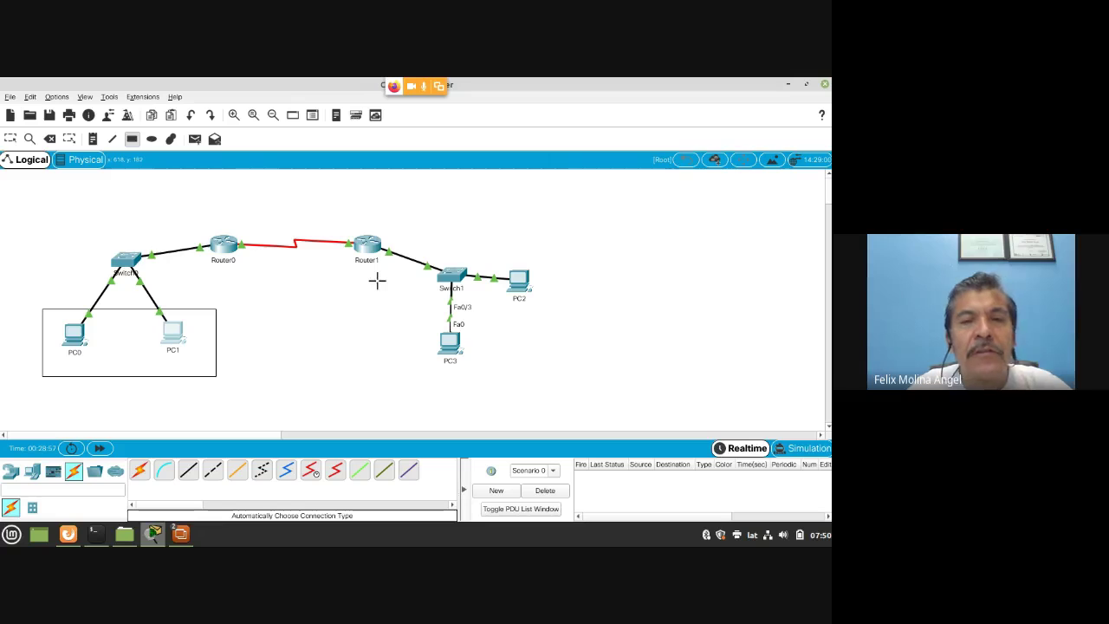
key("Escape")
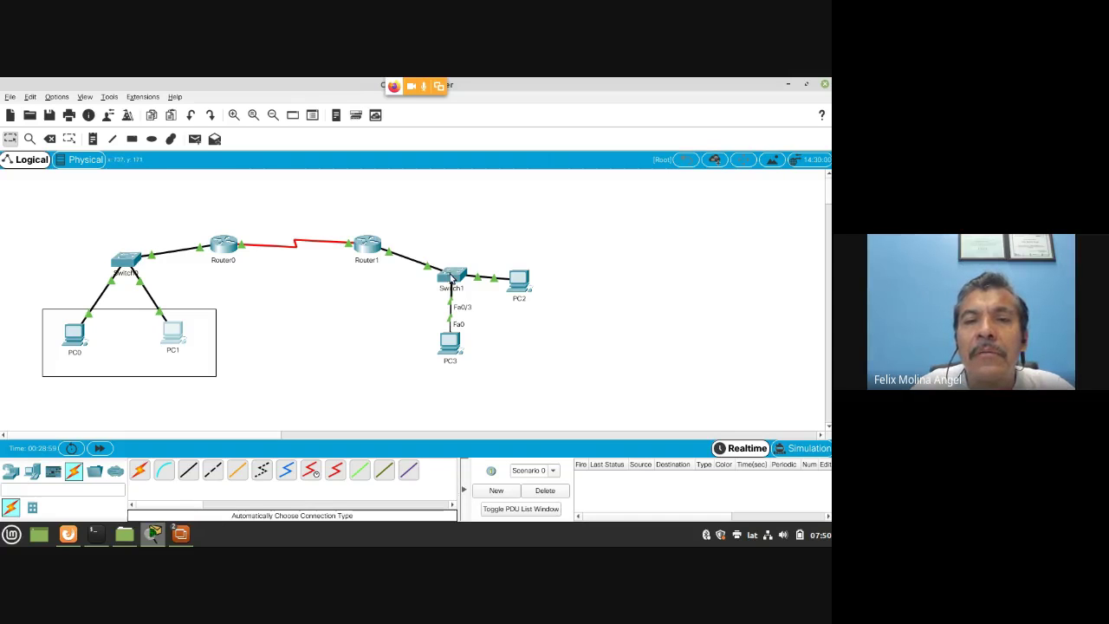
Step: Move Switch1 closer to Router1 and arrange PC3 and PC2 side by side below it
left_click_drag(451, 277, 431, 280)
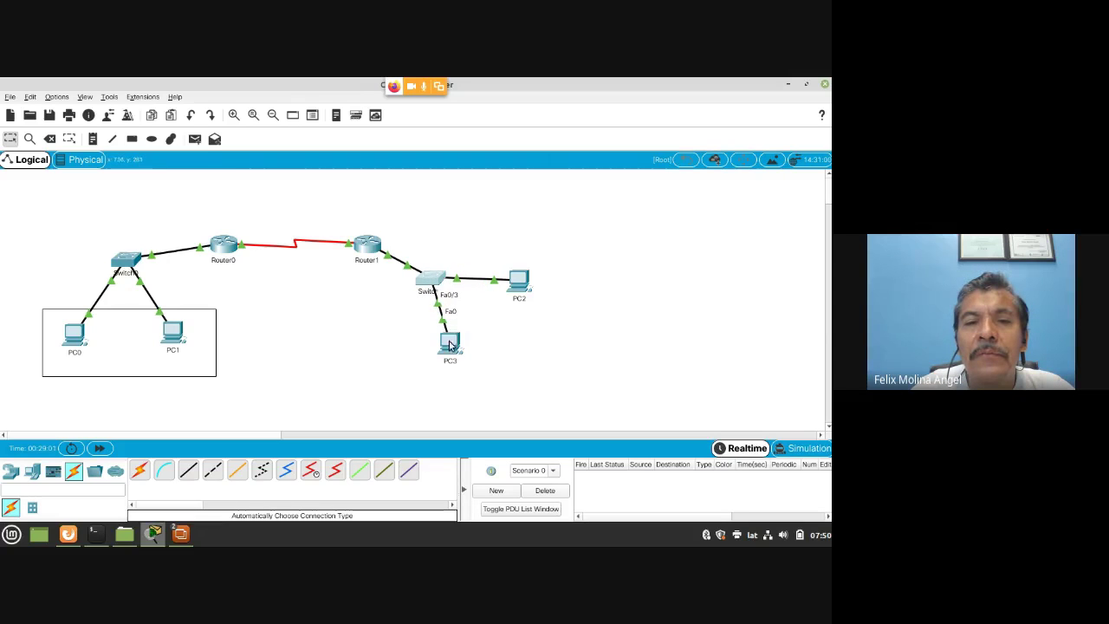
left_click_drag(450, 344, 388, 350)
left_click_drag(519, 283, 469, 353)
left_click_drag(431, 281, 436, 281)
left_click_drag(466, 353, 458, 349)
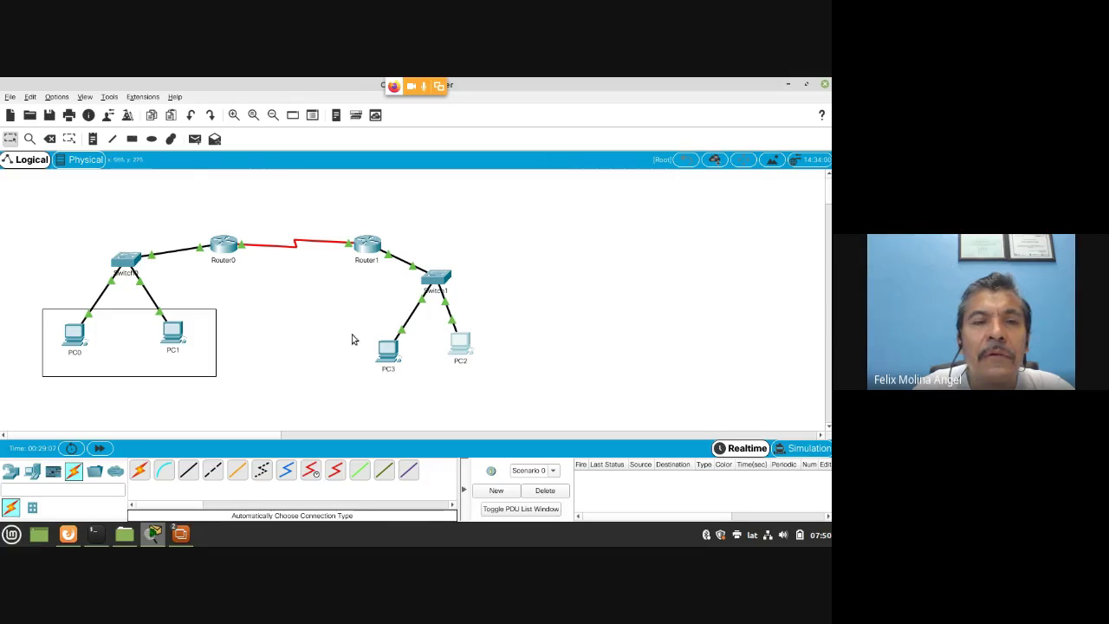
Step: Draw a rectangle filled with purple (#aa00ff) and outlined in black around PC3 and PC2
left_click_drag(344, 319, 500, 381)
scroll(307, 290, "down", 2)
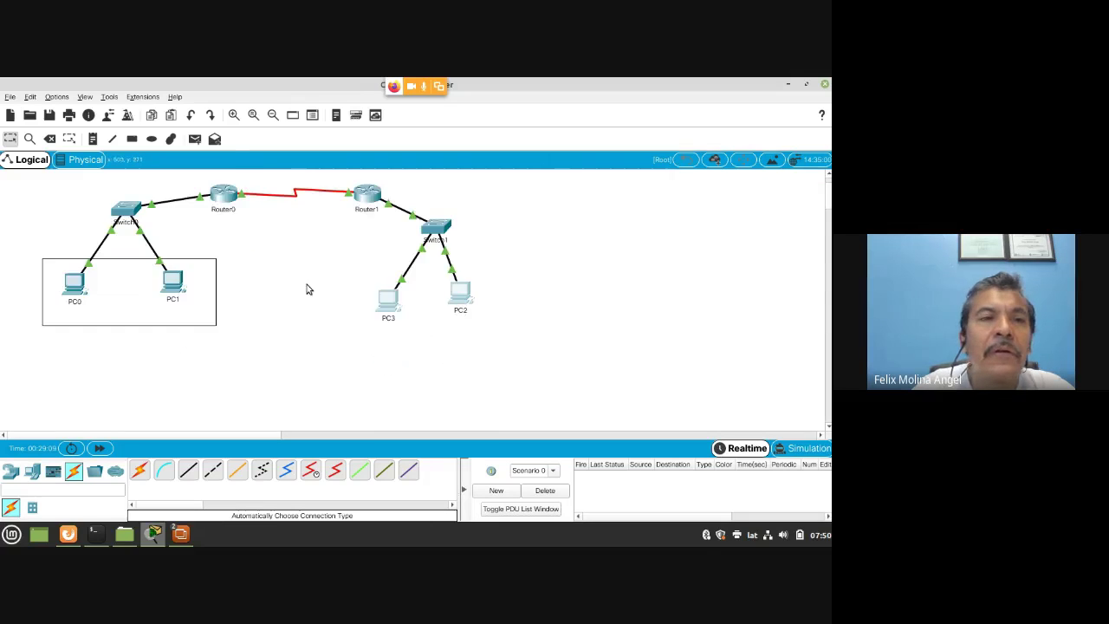
left_click(131, 139)
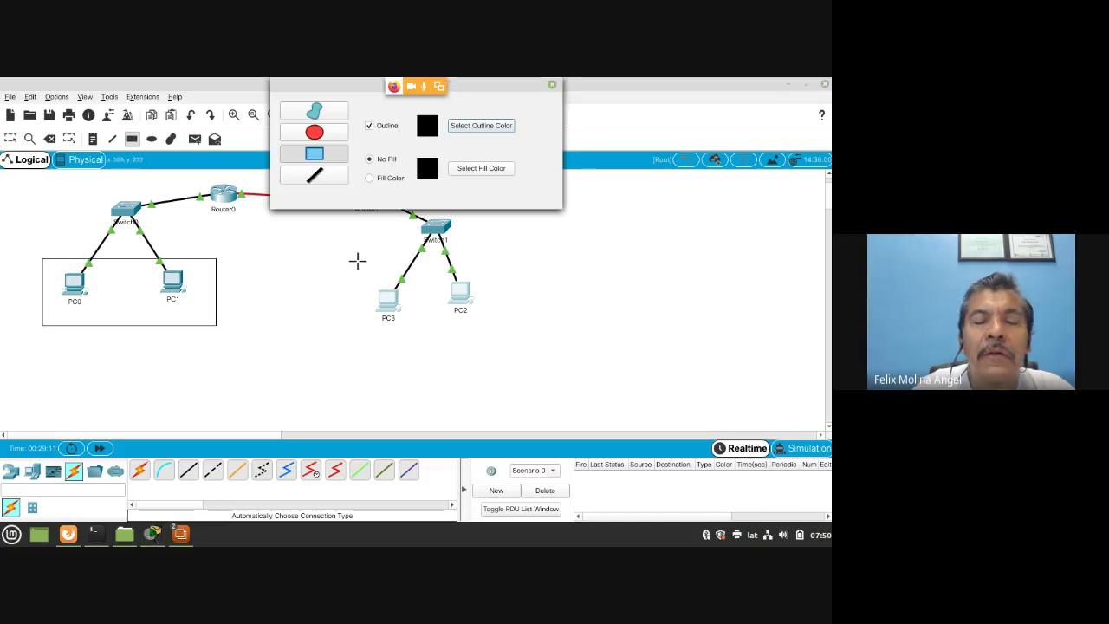
left_click(453, 170)
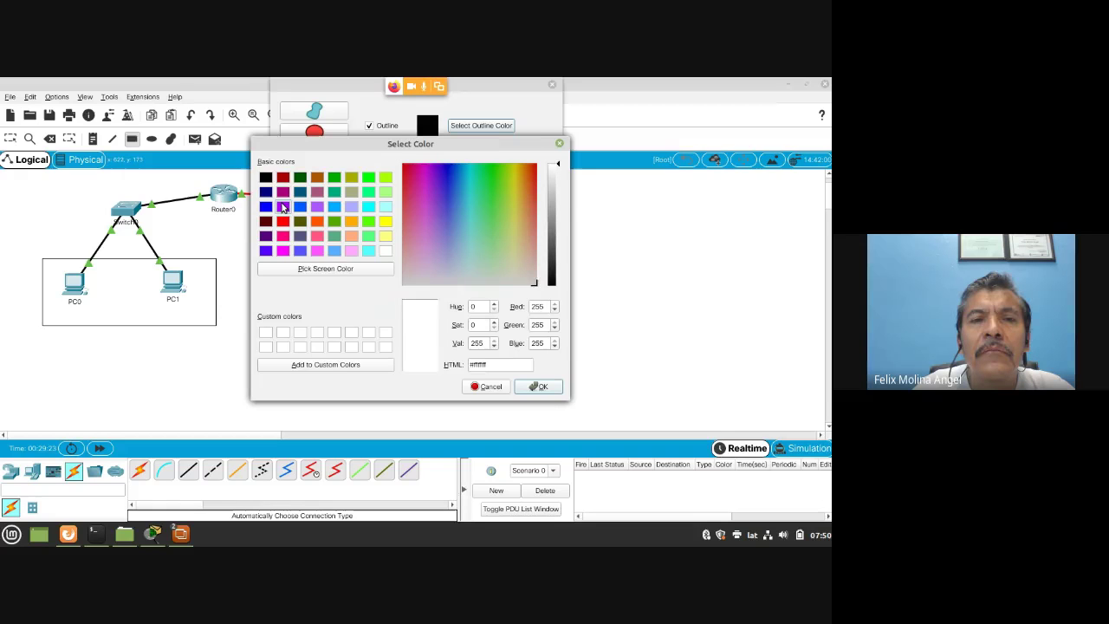
left_click(282, 207)
left_click(538, 387)
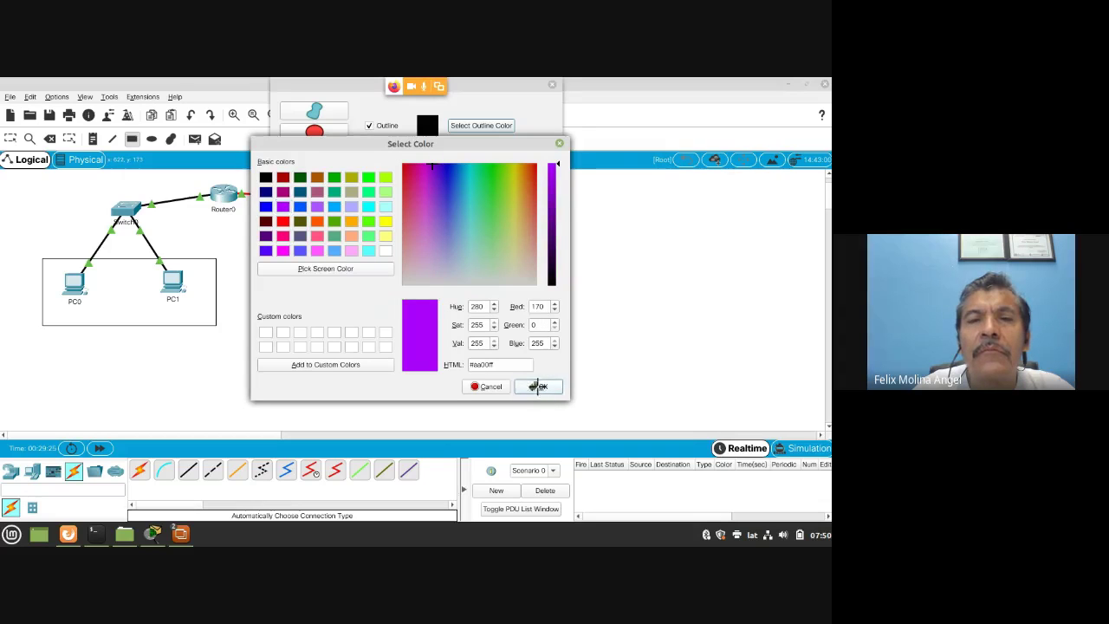
left_click(388, 180)
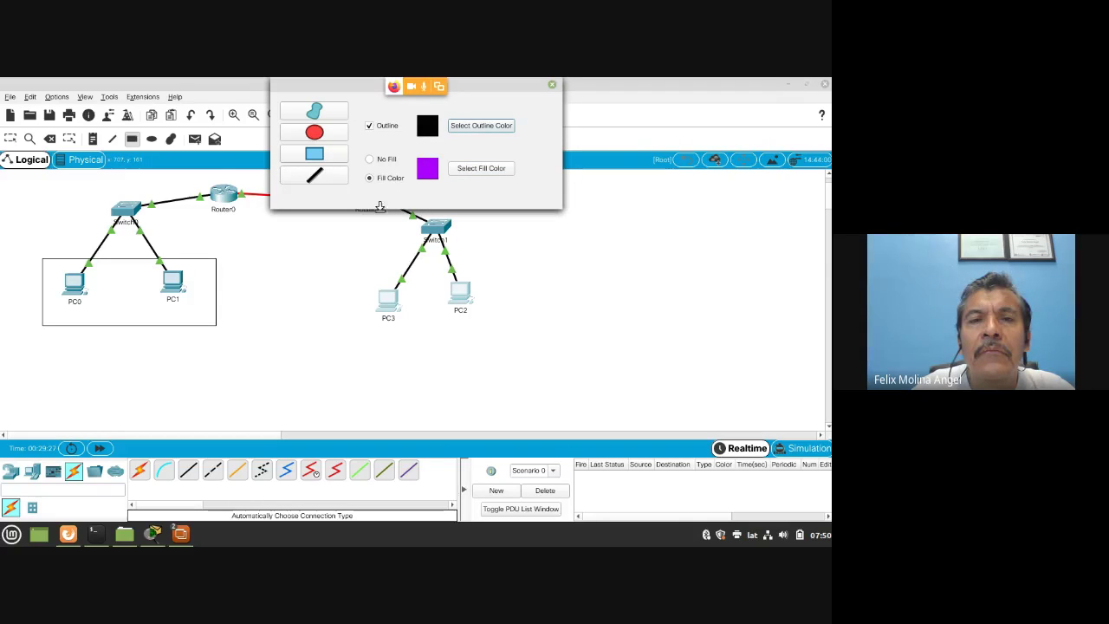
left_click_drag(360, 271, 495, 336)
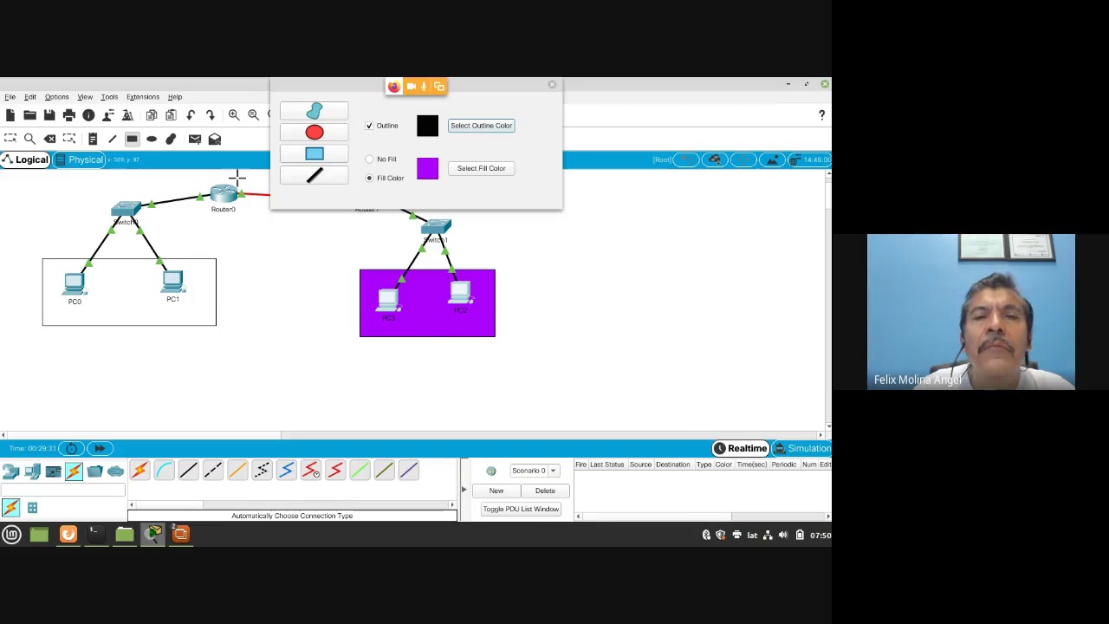
left_click(552, 84)
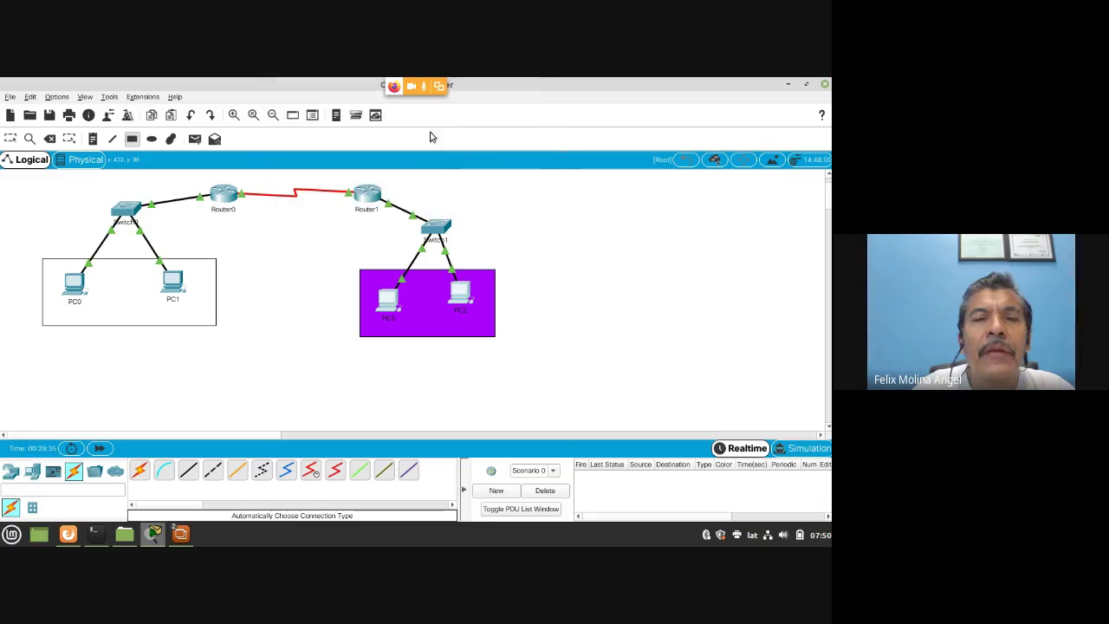
Step: Draw a purple-filled ellipse with a black outline around Switch1
left_click(152, 139)
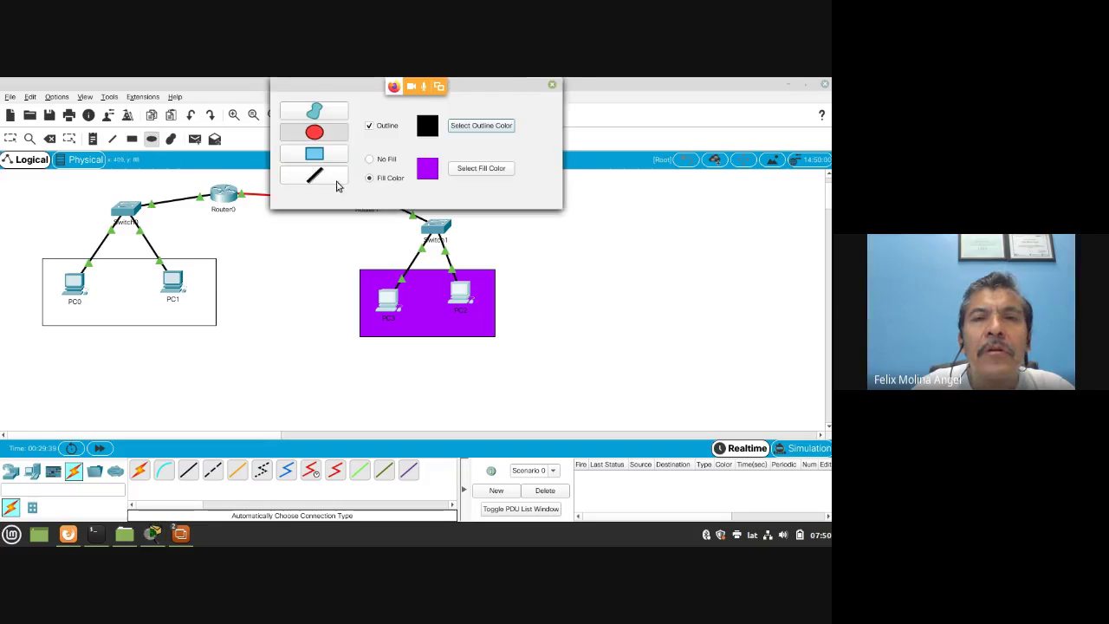
left_click(552, 86)
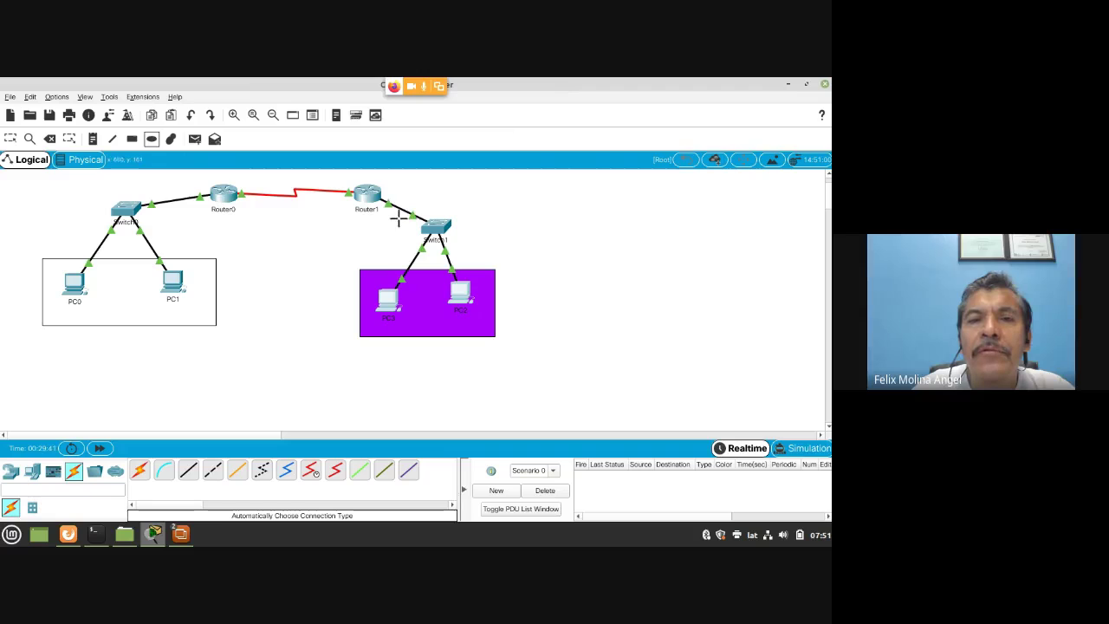
left_click_drag(414, 213, 474, 240)
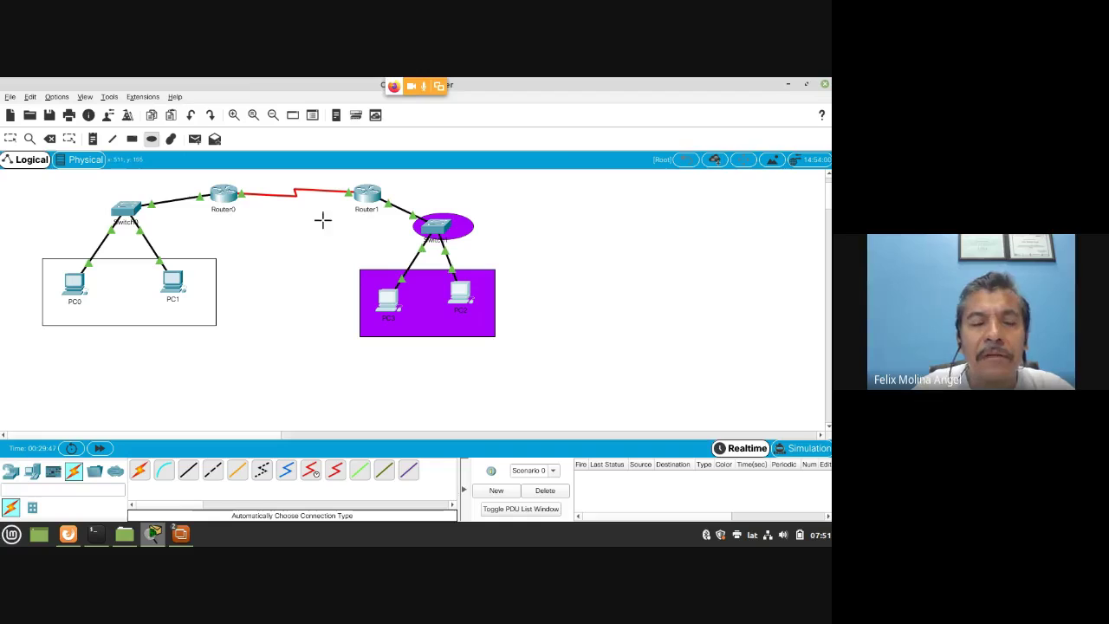
key("Escape")
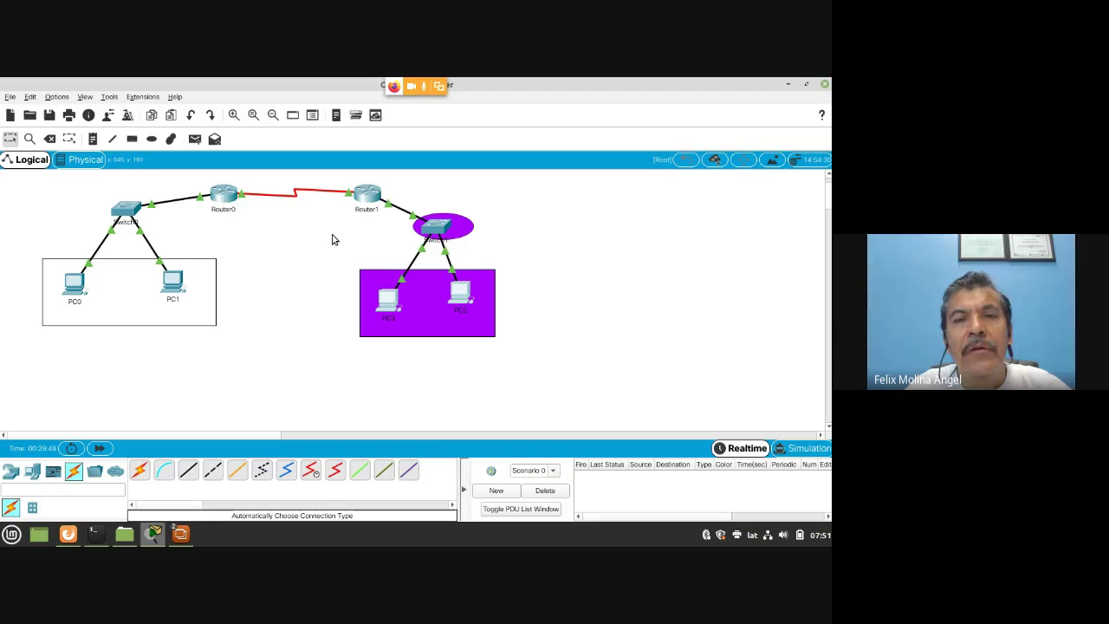
Step: Delete the purple ellipse behind Switch1, leaving the selected PCs out of the deletion
left_click(49, 139)
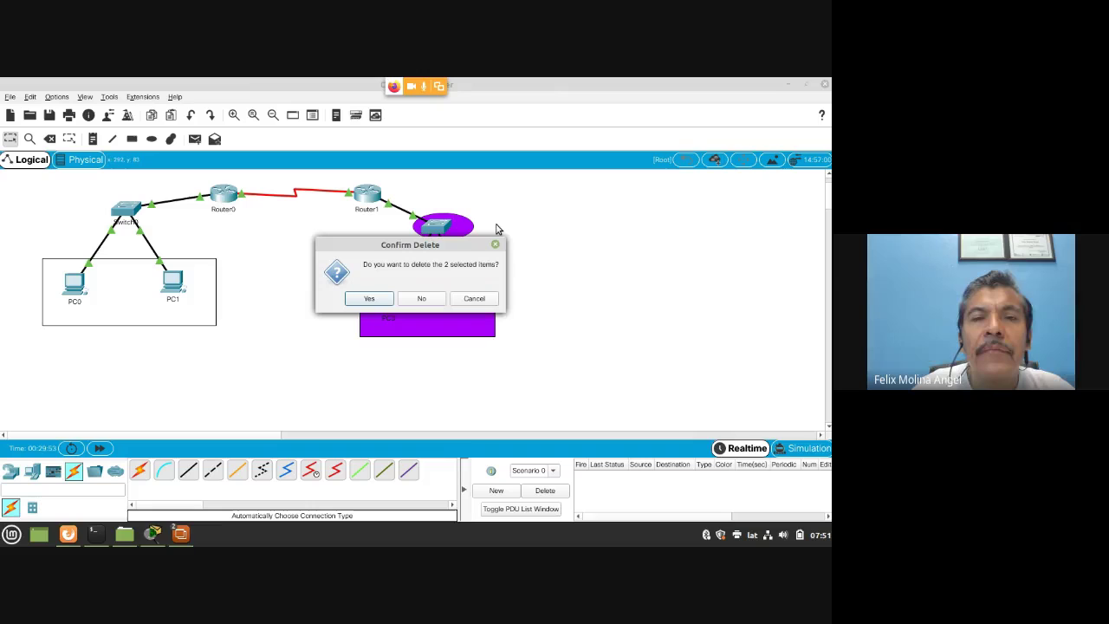
left_click(472, 298)
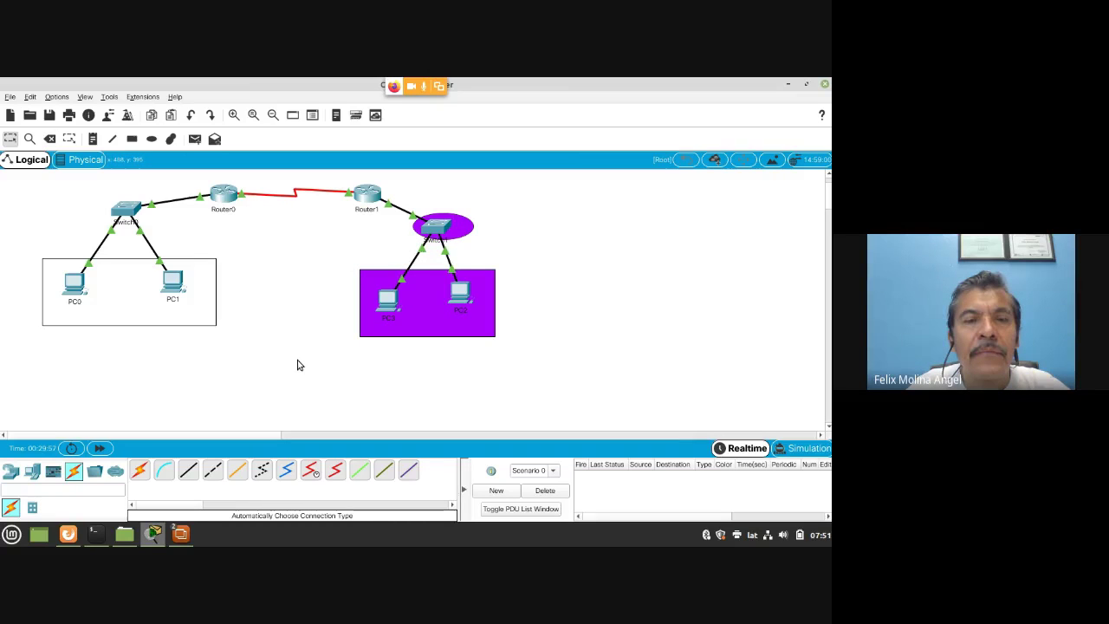
left_click(50, 139)
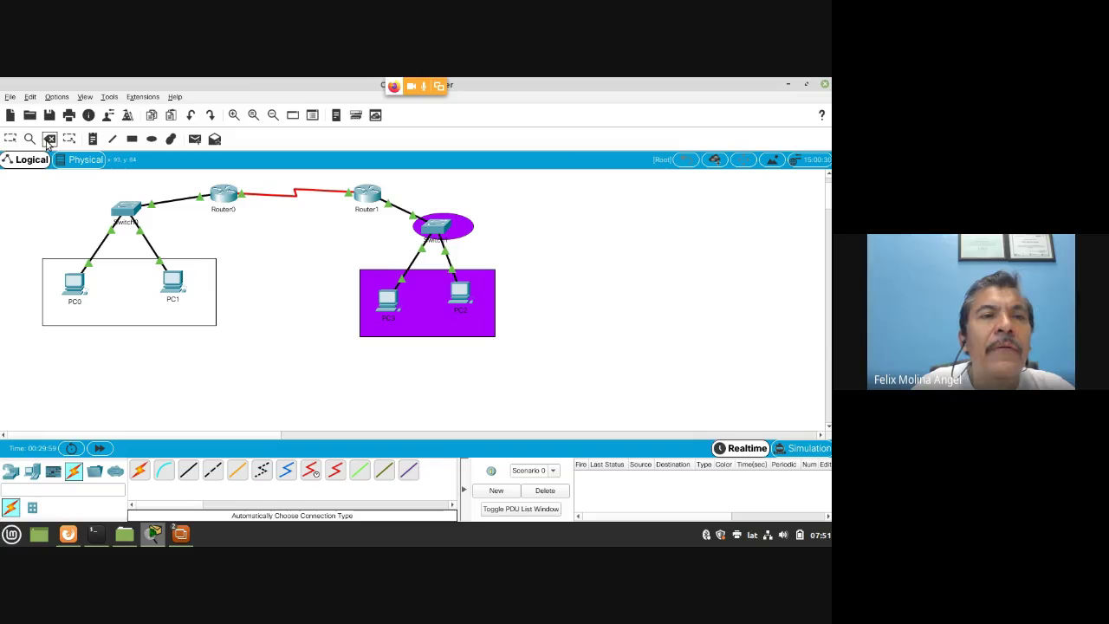
left_click(465, 227)
key("Escape")
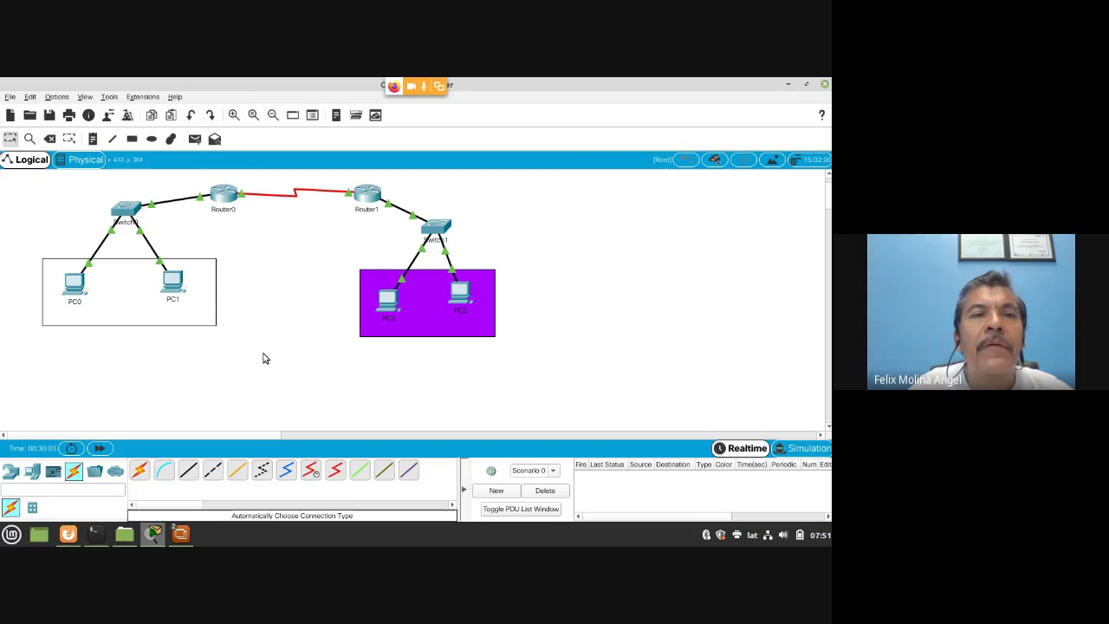
Step: Draw dark green-filled (#005500) ellipses with a black outline around Switch1 and Switch0
left_click(152, 139)
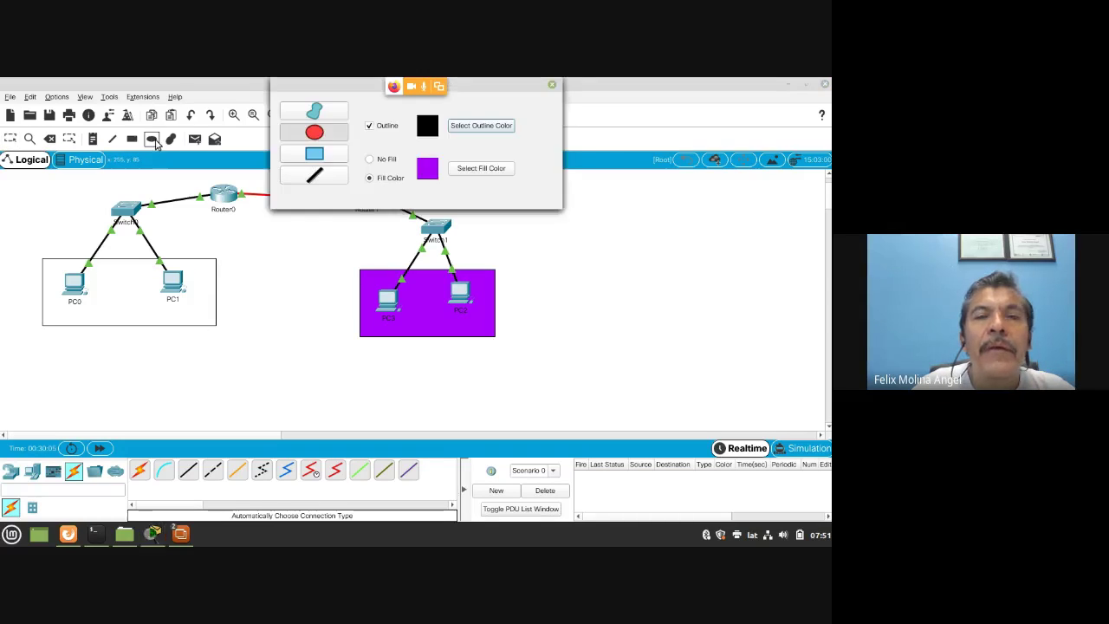
left_click(483, 175)
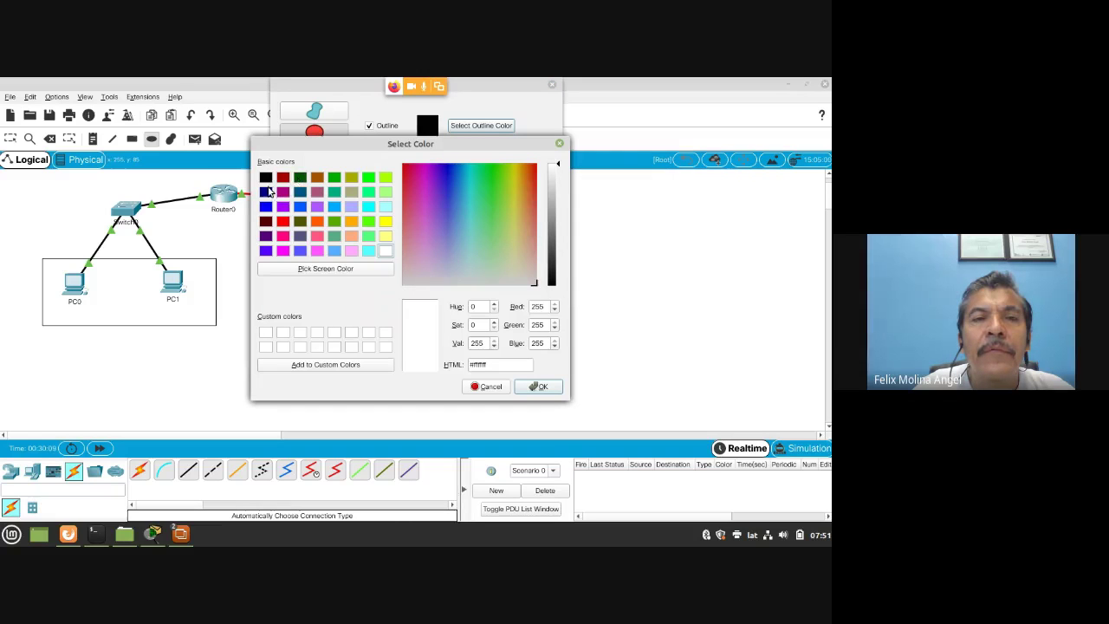
left_click(299, 178)
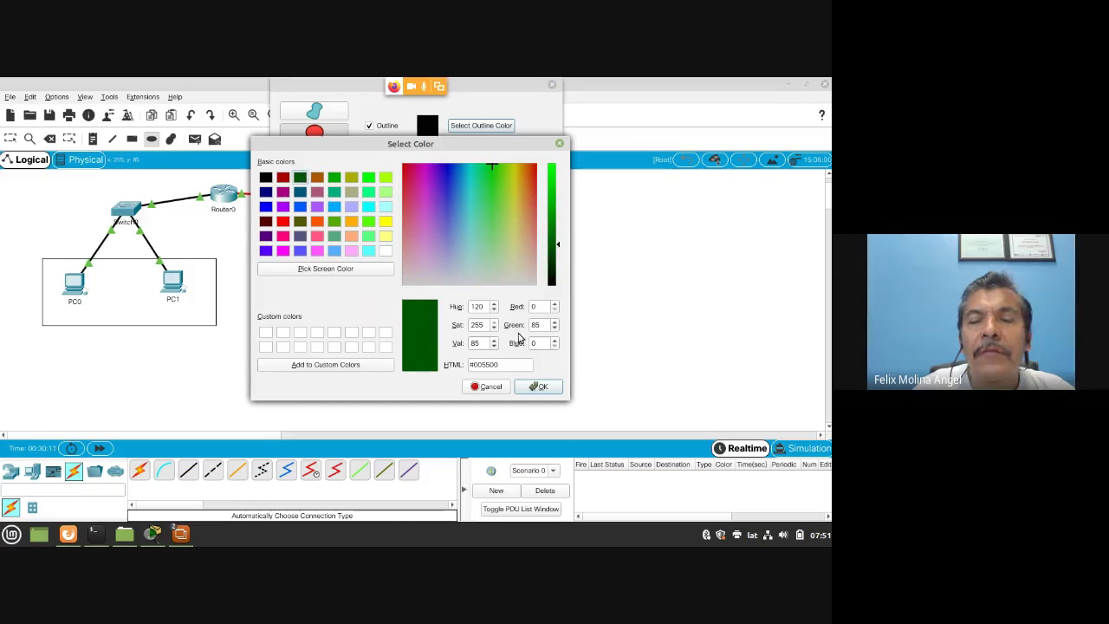
left_click(538, 386)
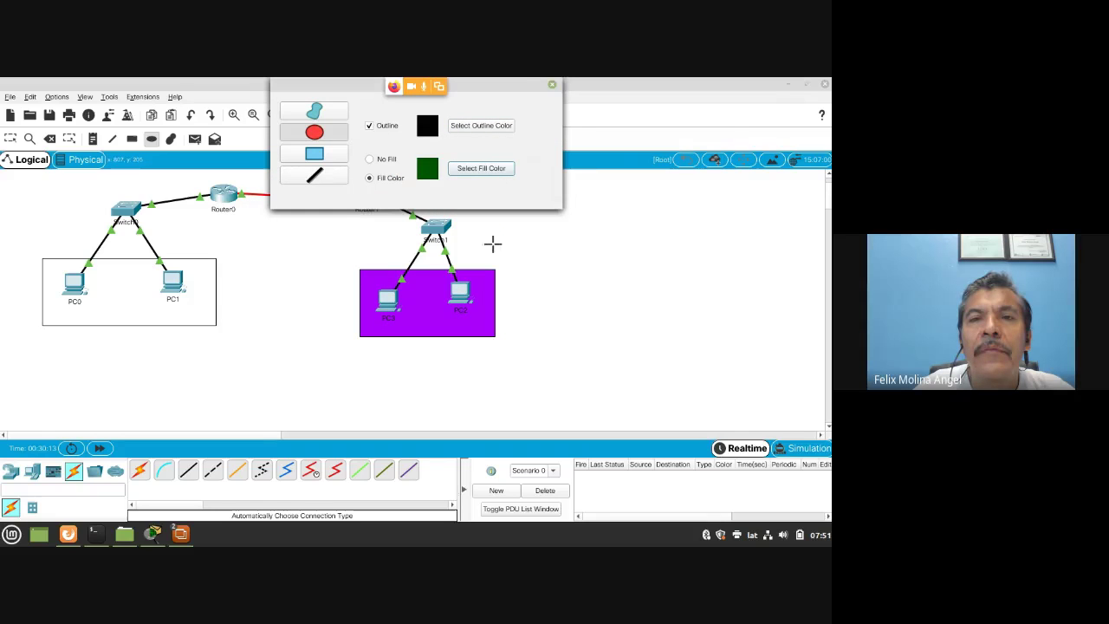
left_click(554, 84)
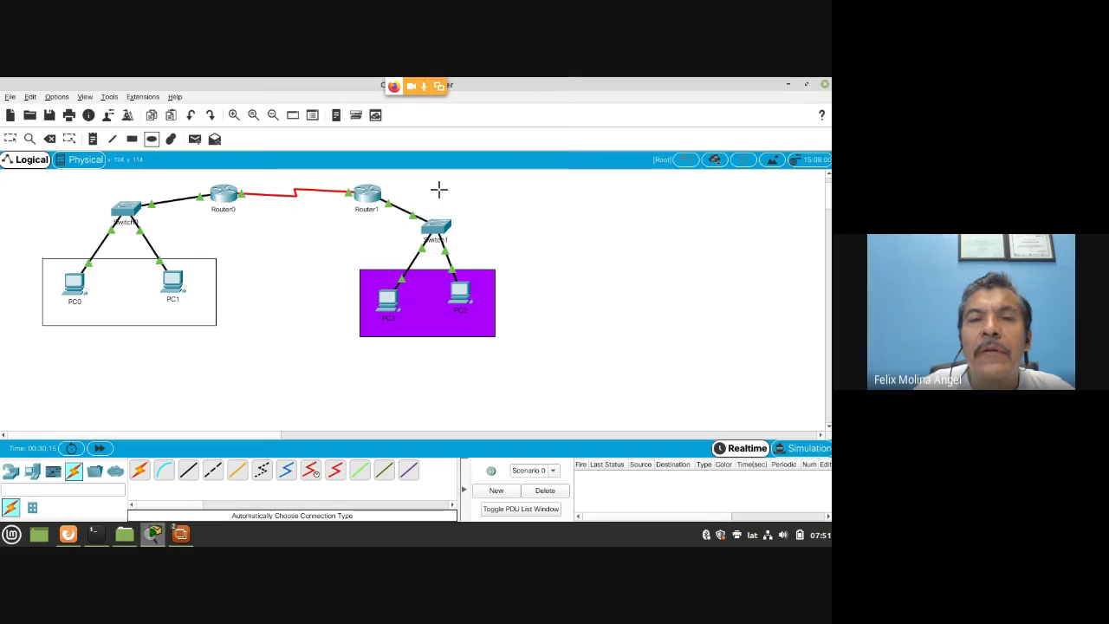
left_click_drag(400, 217, 489, 242)
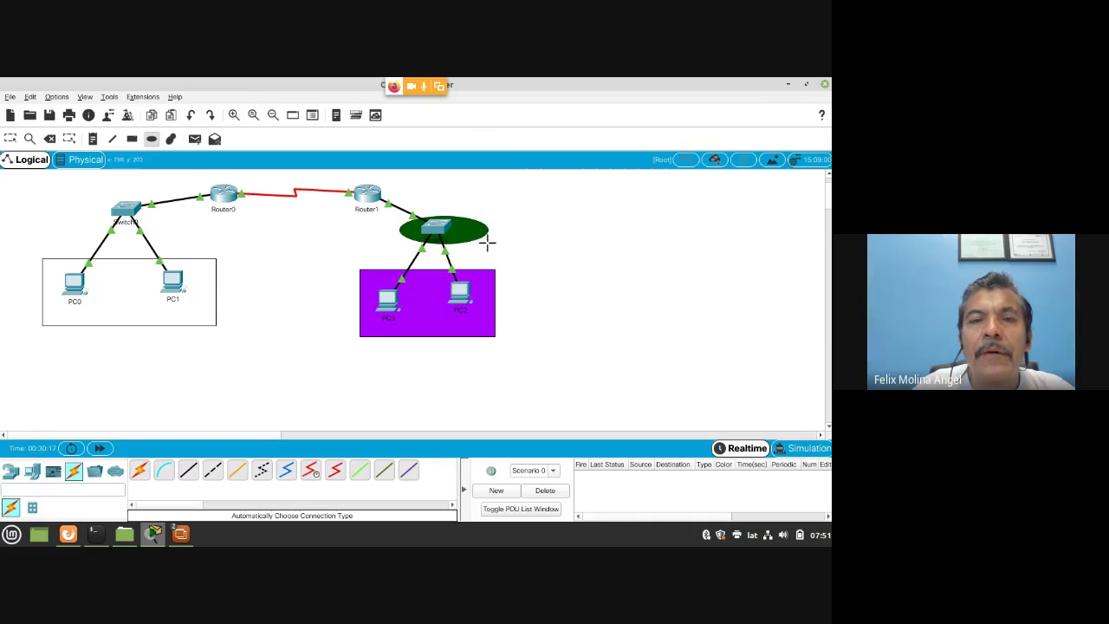
left_click_drag(85, 197, 168, 227)
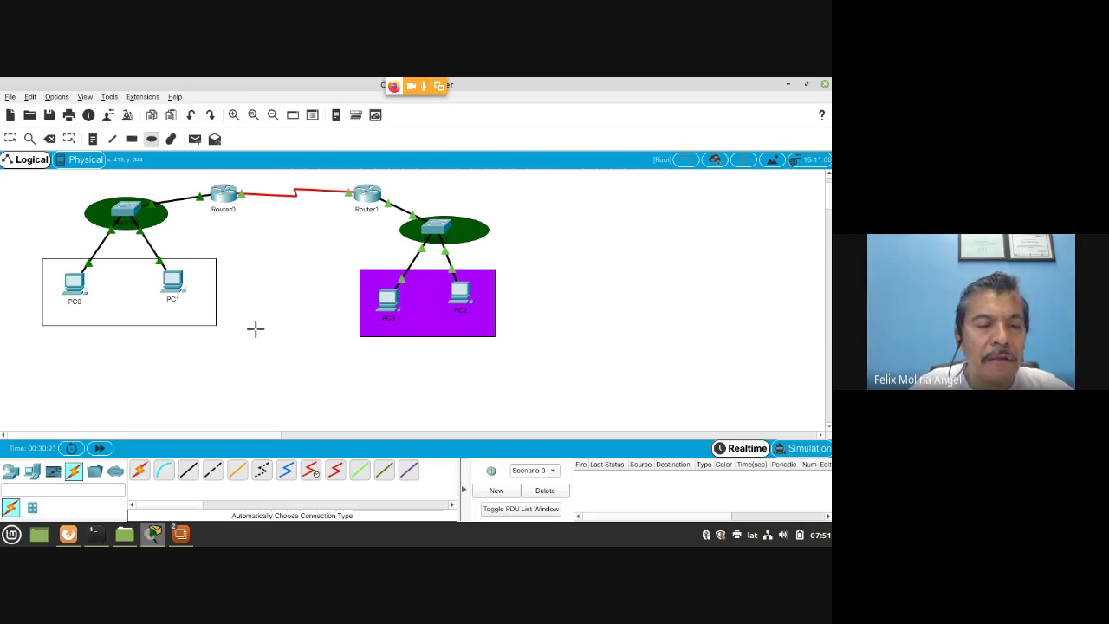
key("Escape")
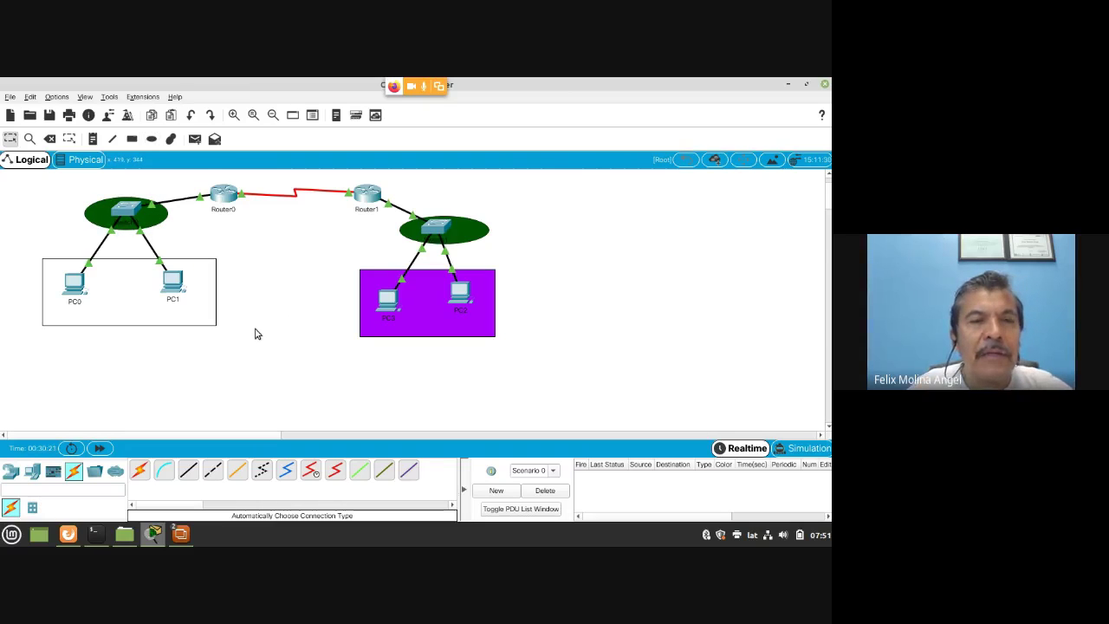
Step: Delete the unfilled rectangle surrounding PC0 and PC1
left_click(211, 322)
scroll(94, 222, "down", 3)
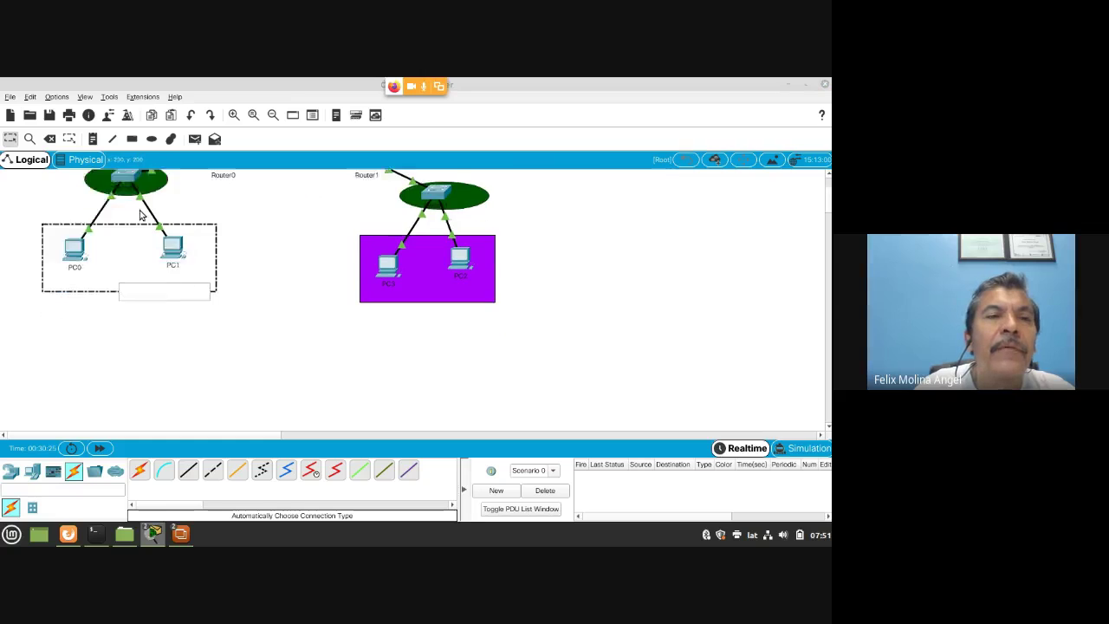
left_click(51, 141)
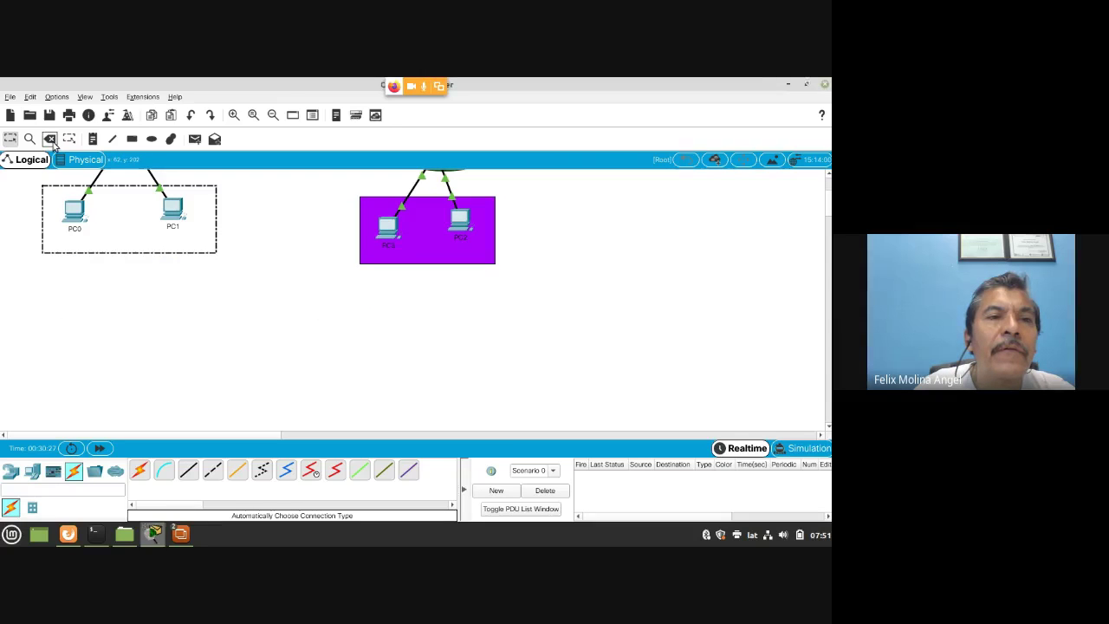
left_click(362, 298)
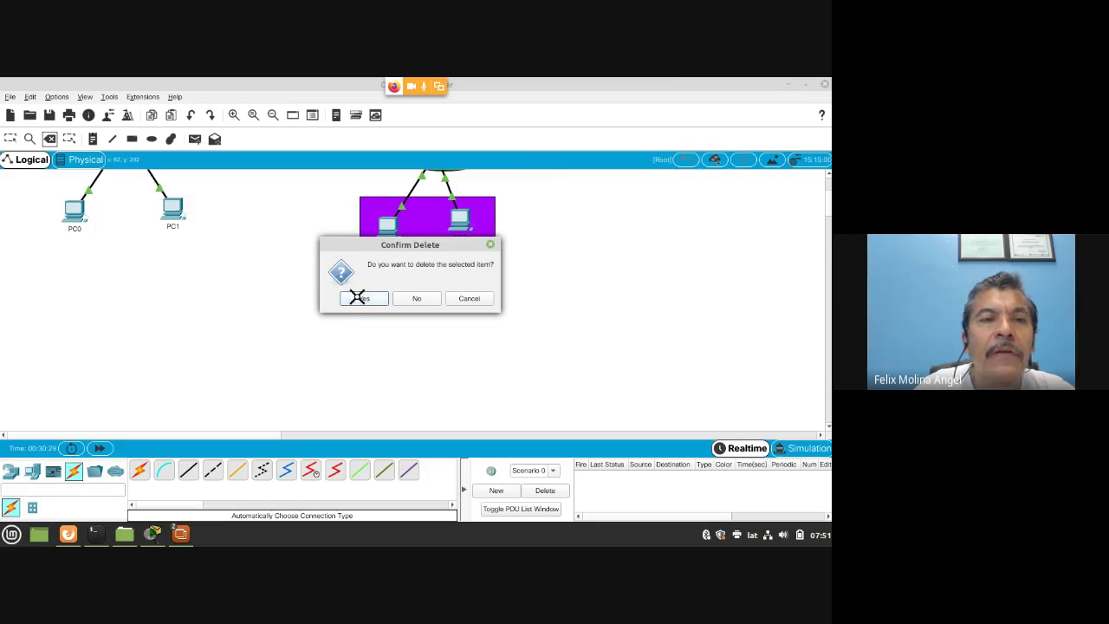
scroll(828, 222, "up", 3)
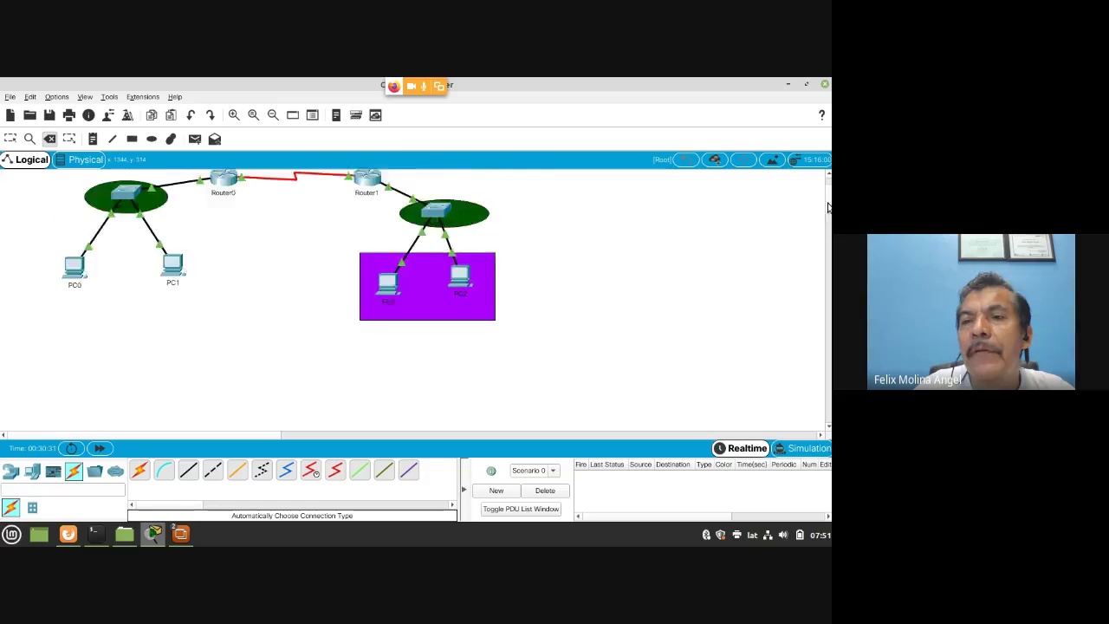
key("Escape")
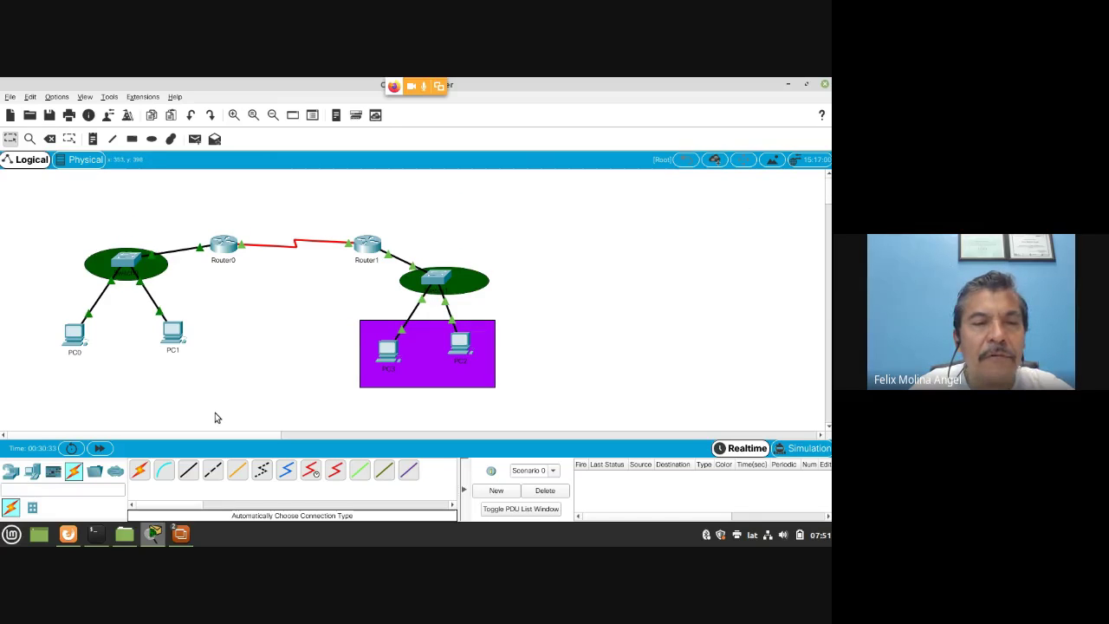
Step: Draw a purple-filled rectangle with a black outline around PC0 and PC1, matching the one around PC3 and PC2
left_click(132, 139)
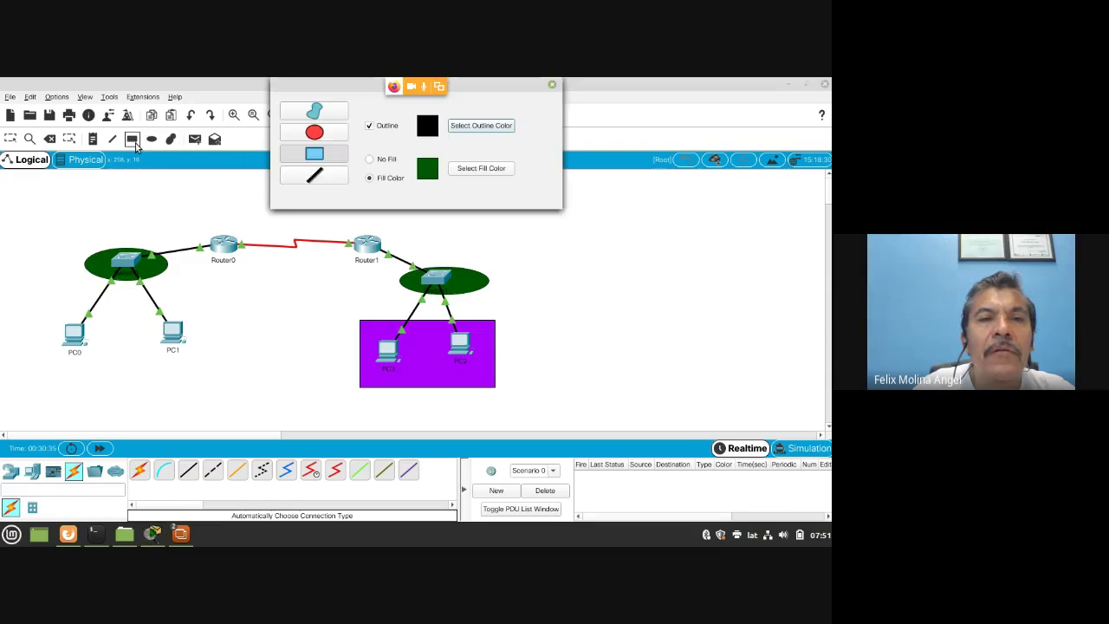
left_click(466, 169)
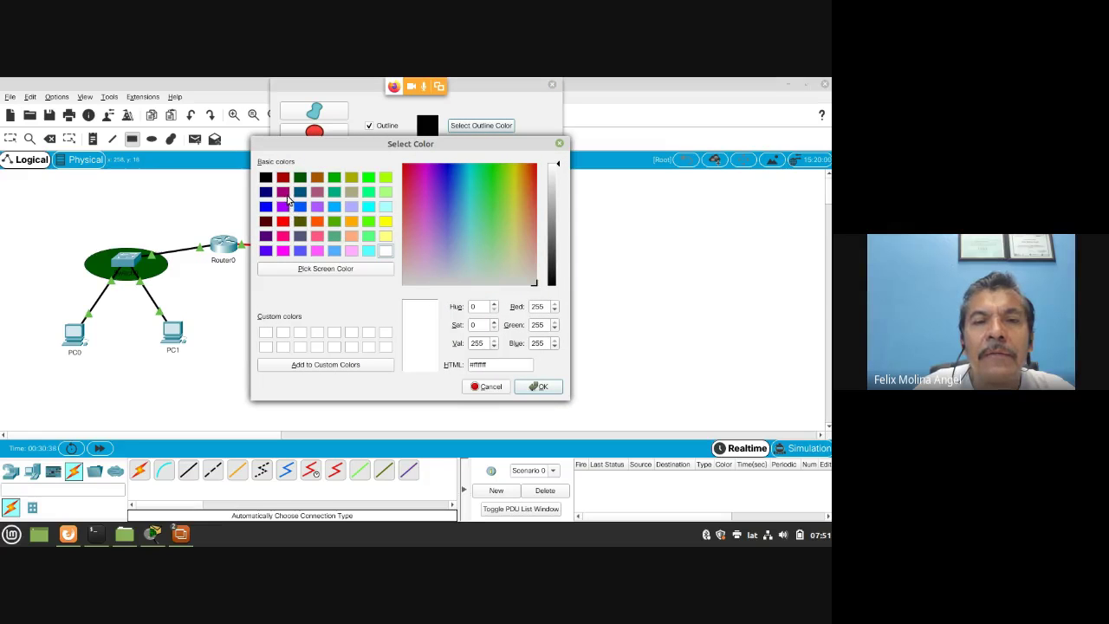
left_click_drag(335, 145, 505, 120)
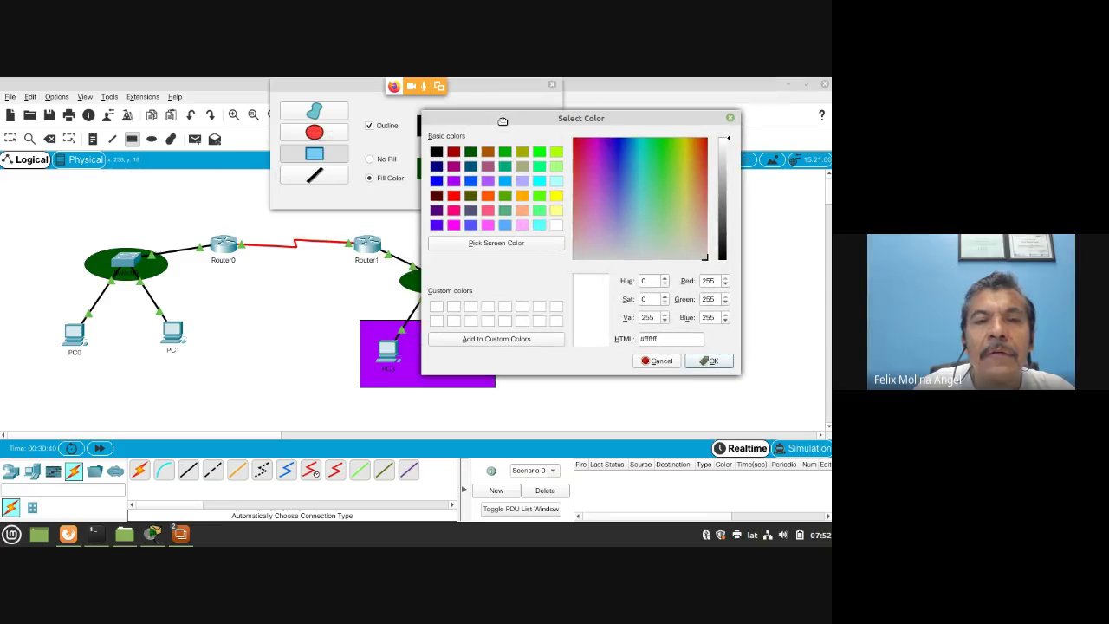
left_click(453, 167)
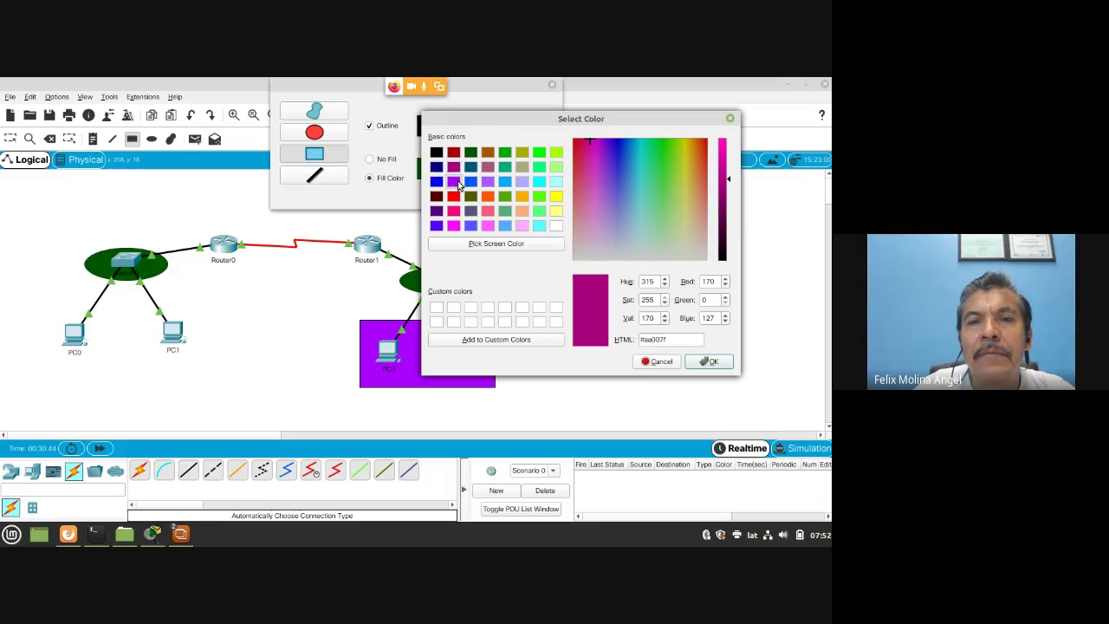
left_click(454, 182)
left_click(709, 361)
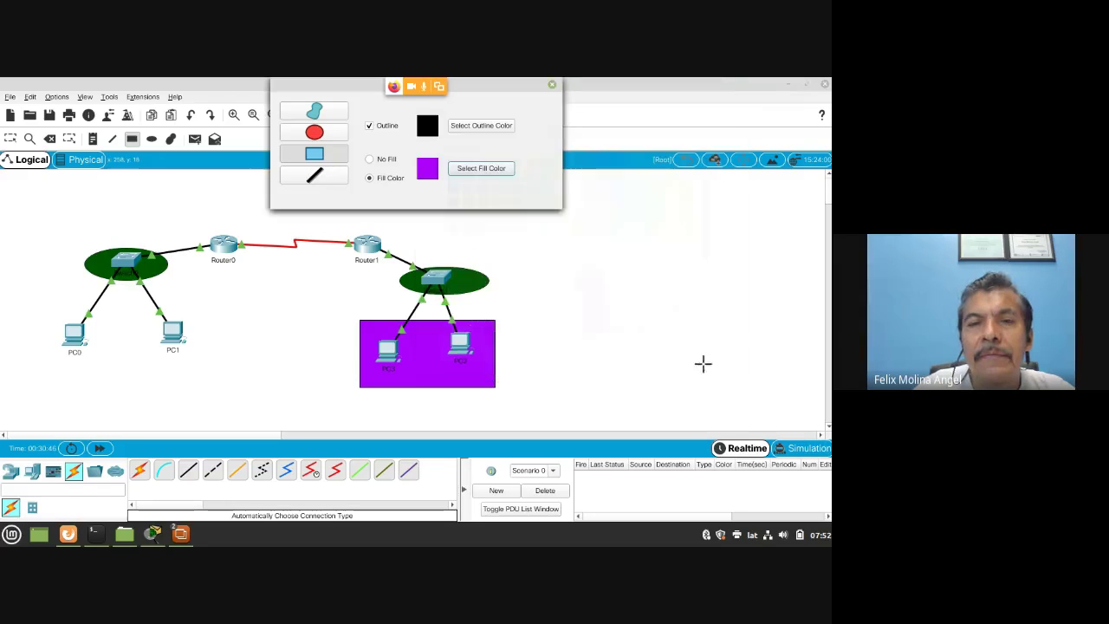
mouse_move(40, 314)
left_mouse_down()
mouse_move(179, 348)
mouse_move(212, 374)
left_mouse_up()
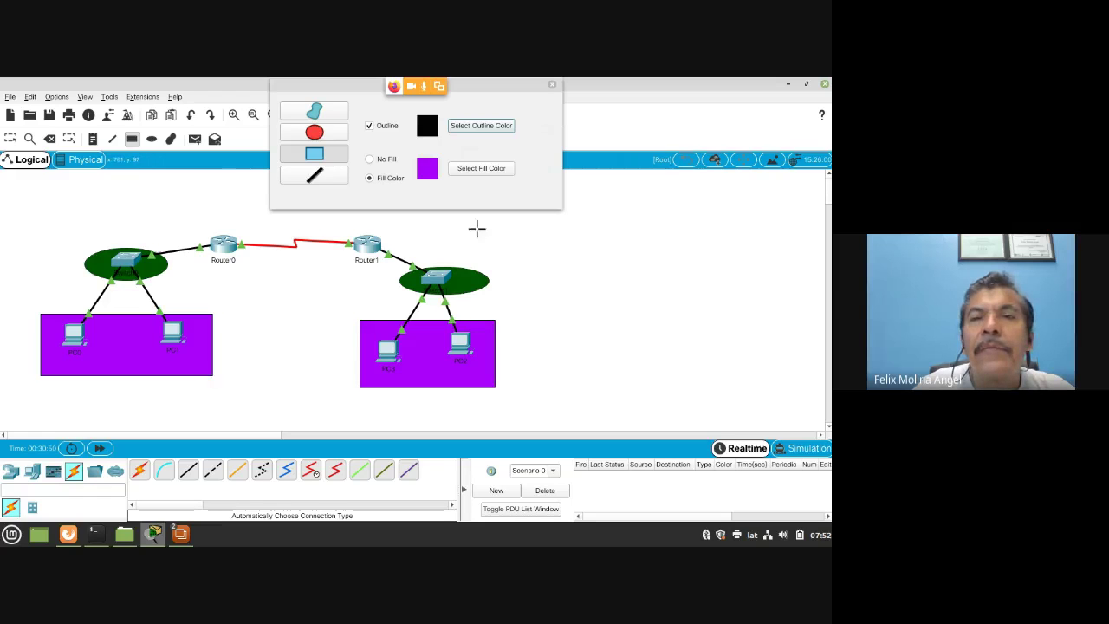
left_click(552, 87)
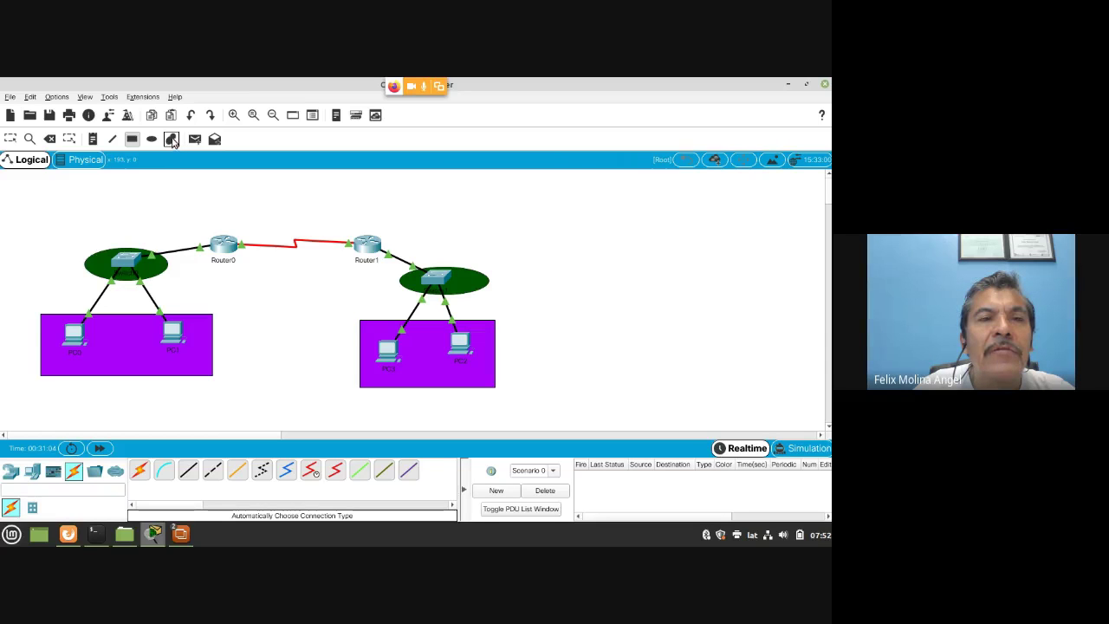
Step: Draw freeform shapes filled with navy blue (#00007f) and outlined in black around Router0 and Router1
left_click(172, 141)
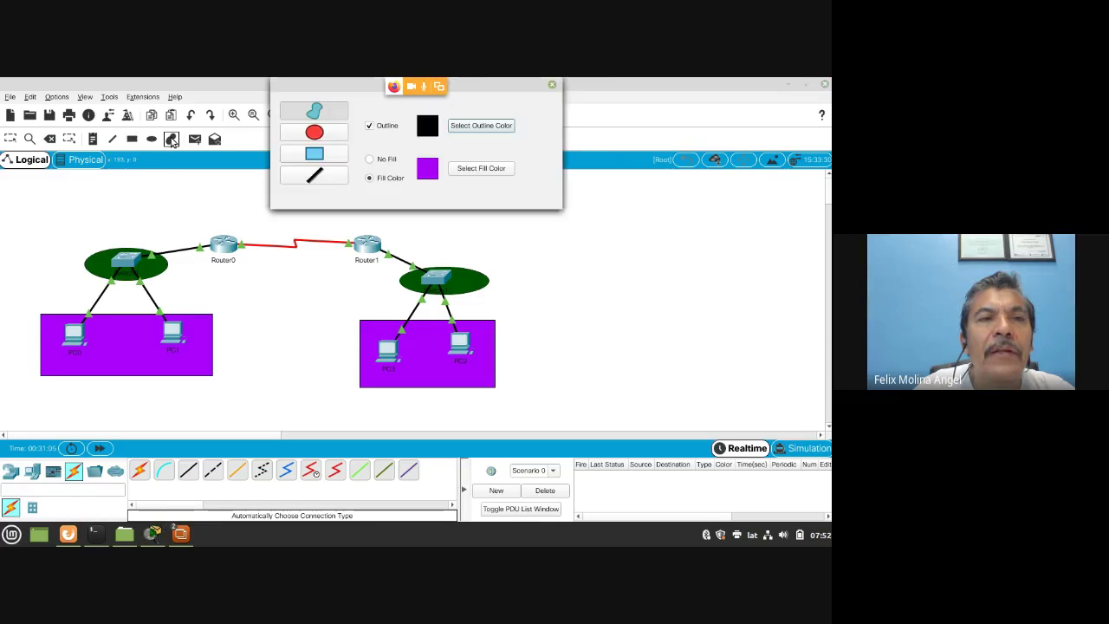
left_click(477, 170)
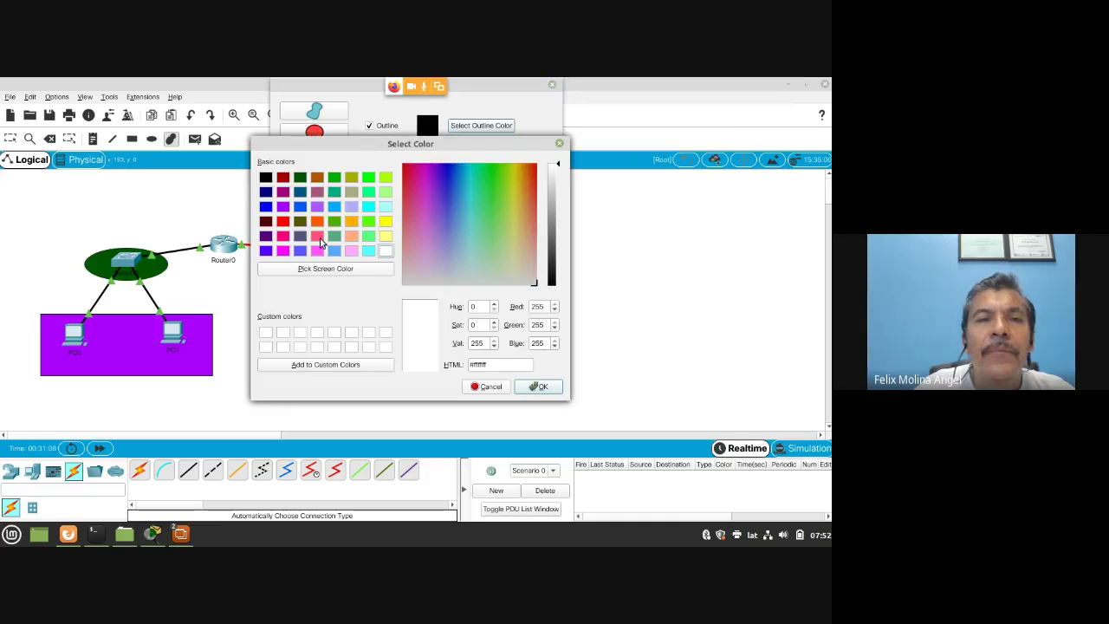
left_click(266, 192)
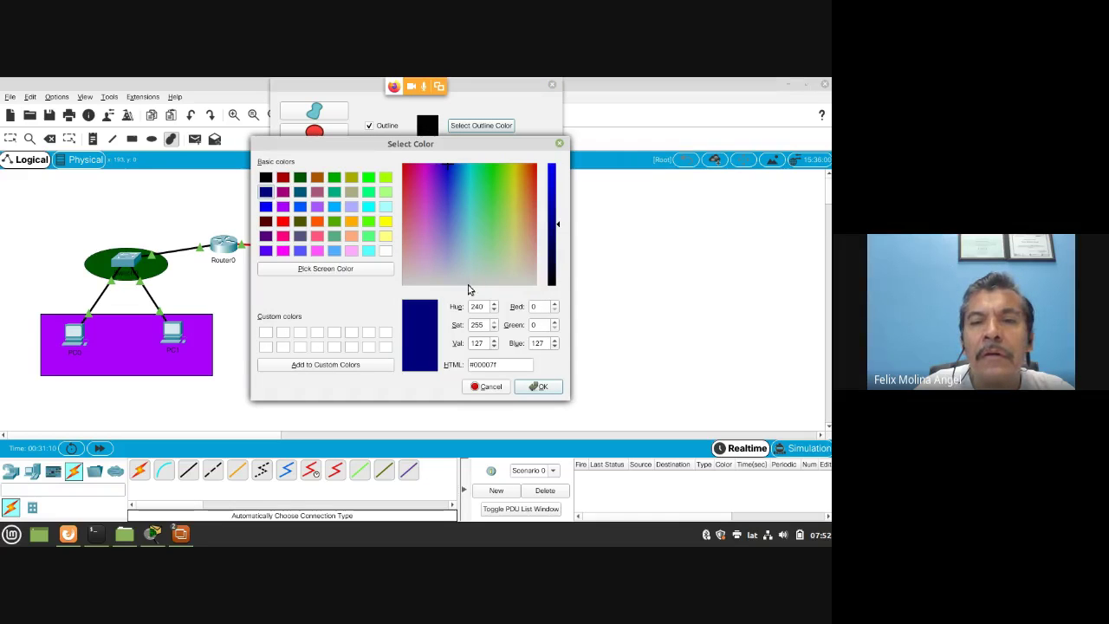
left_click(538, 387)
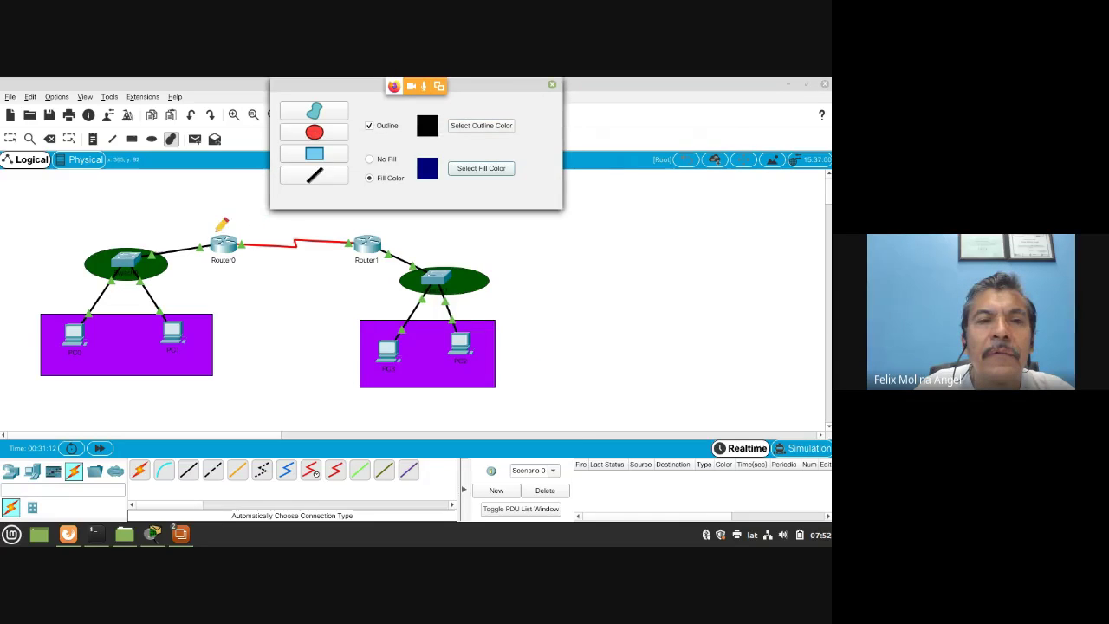
mouse_move(206, 222)
left_mouse_down()
mouse_move(221, 216)
mouse_move(242, 234)
mouse_move(246, 255)
mouse_move(209, 272)
mouse_move(190, 218)
mouse_move(202, 228)
left_mouse_up()
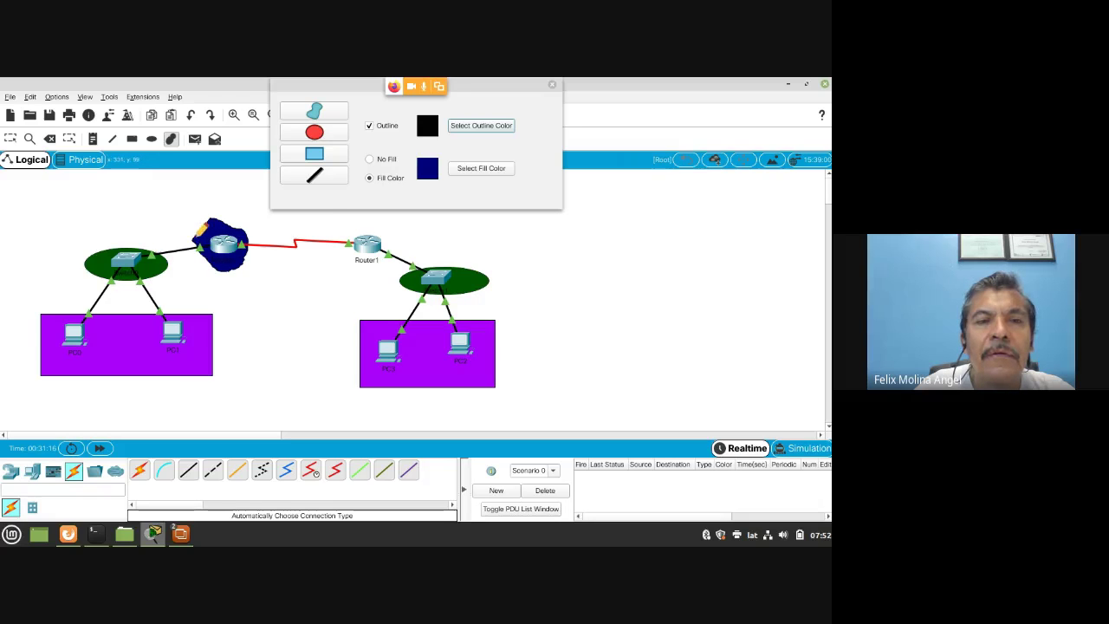
mouse_move(344, 218)
left_mouse_down()
mouse_move(367, 223)
mouse_move(367, 274)
mouse_move(329, 265)
mouse_move(347, 227)
left_mouse_up()
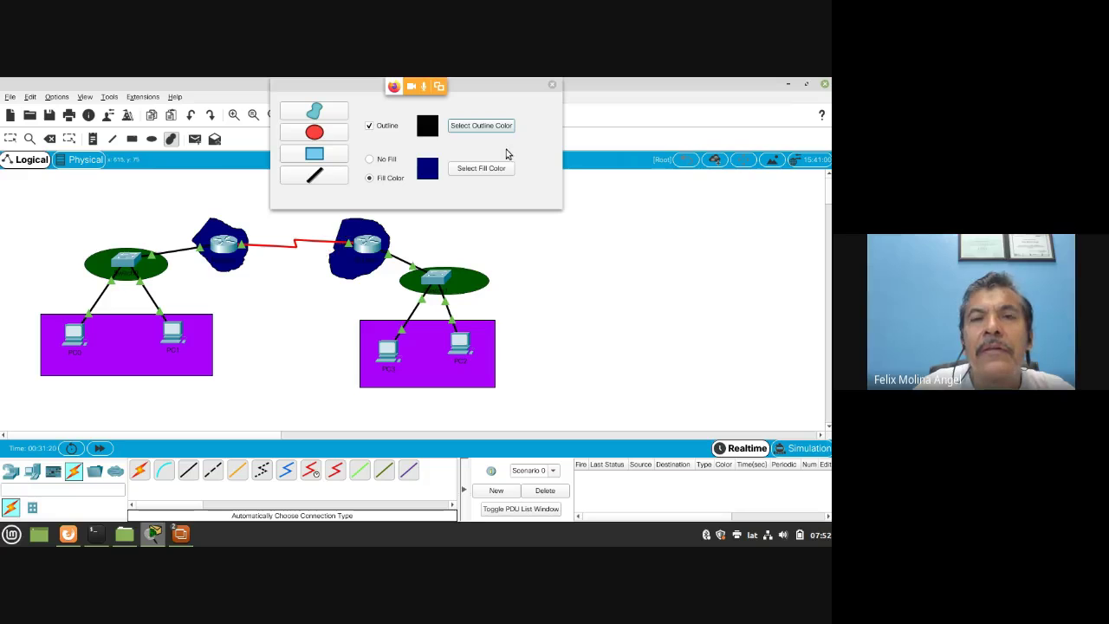
left_click(553, 86)
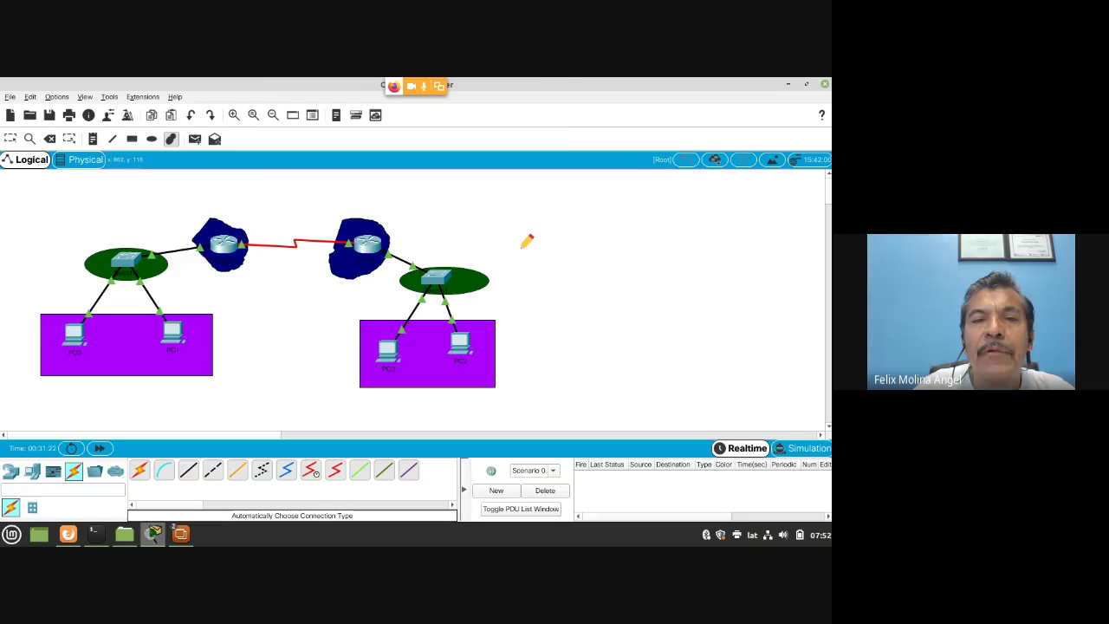
key("Escape")
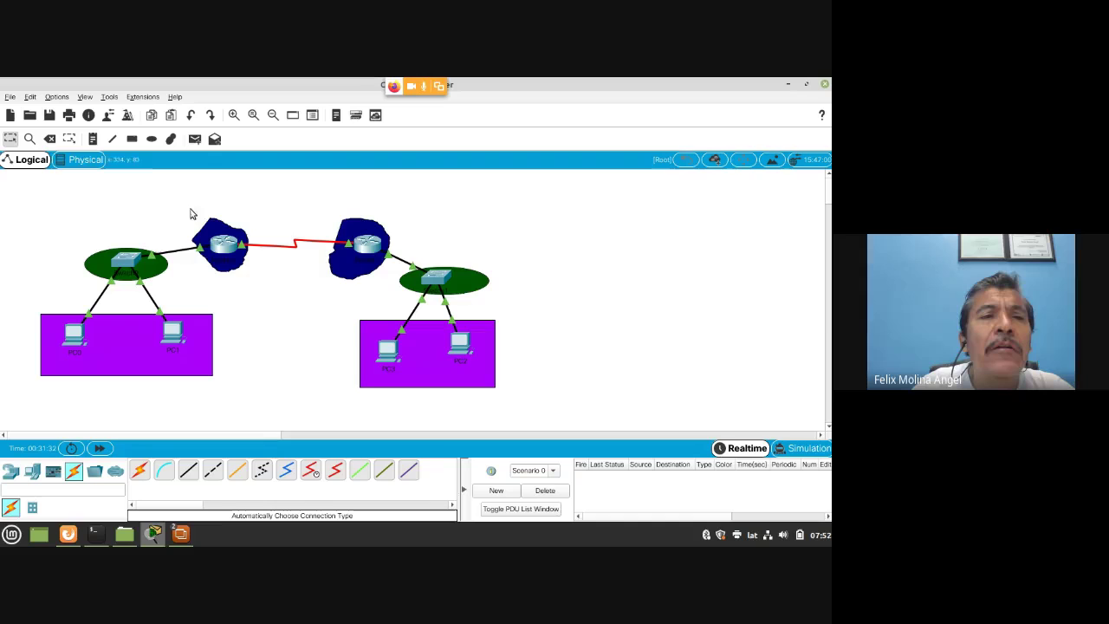
Step: Add a text note reading "Aplicacion" near the lower edge of each purple PC rectangle
left_click(94, 140)
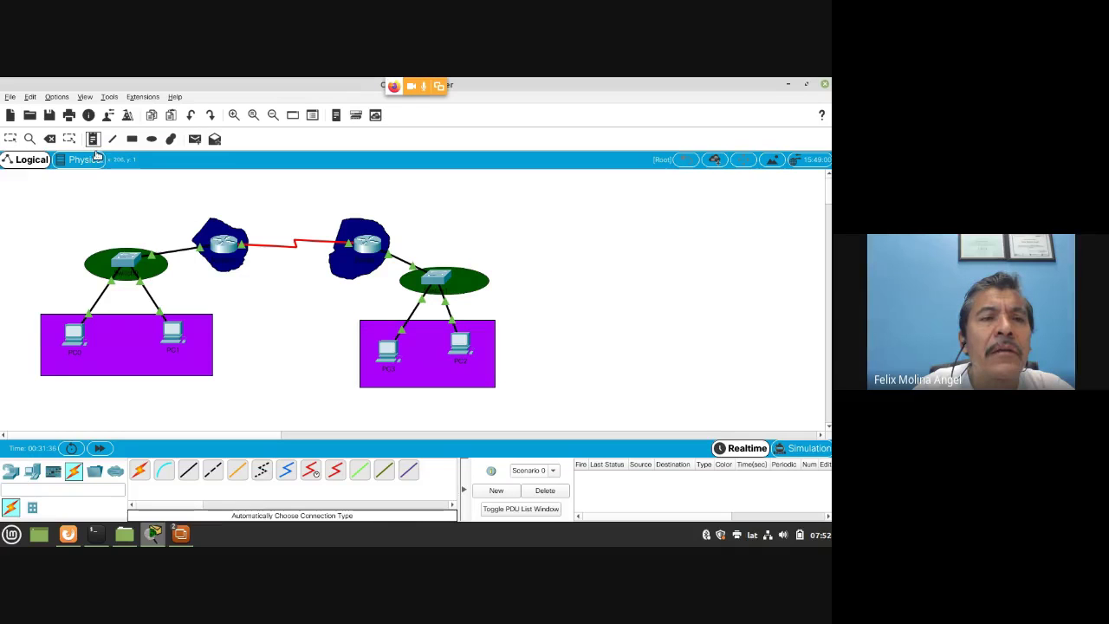
left_click(84, 368)
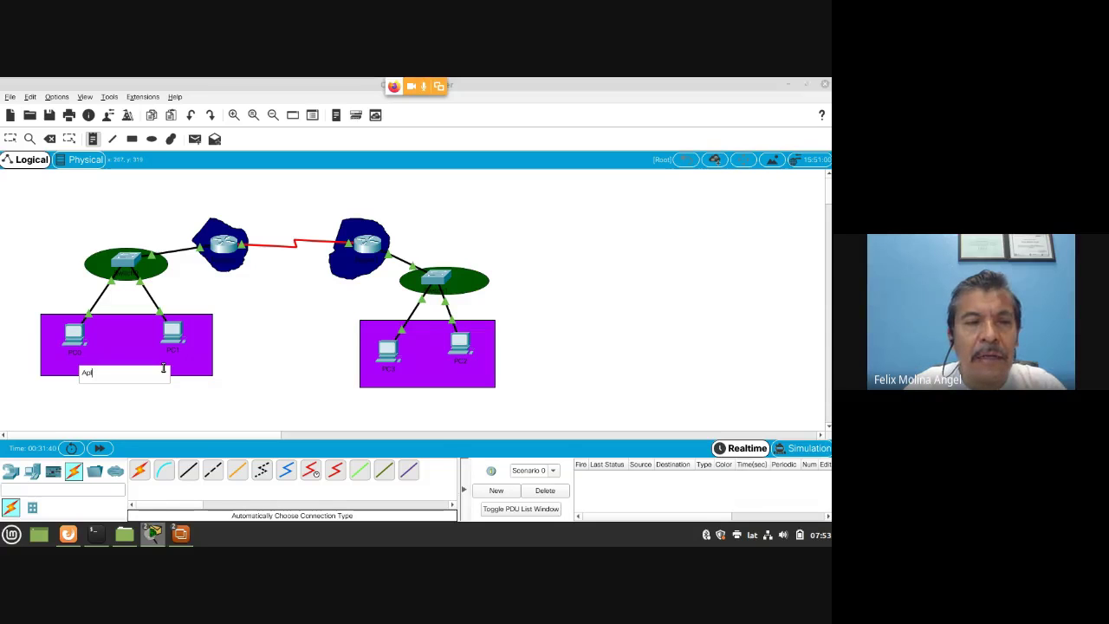
type("icac")
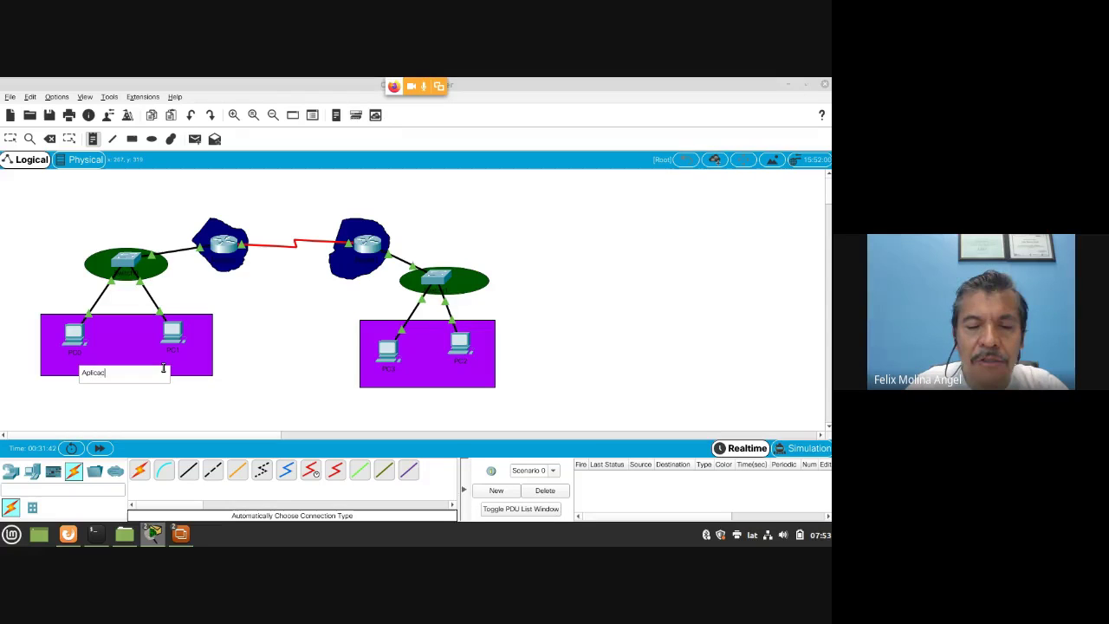
type("ion")
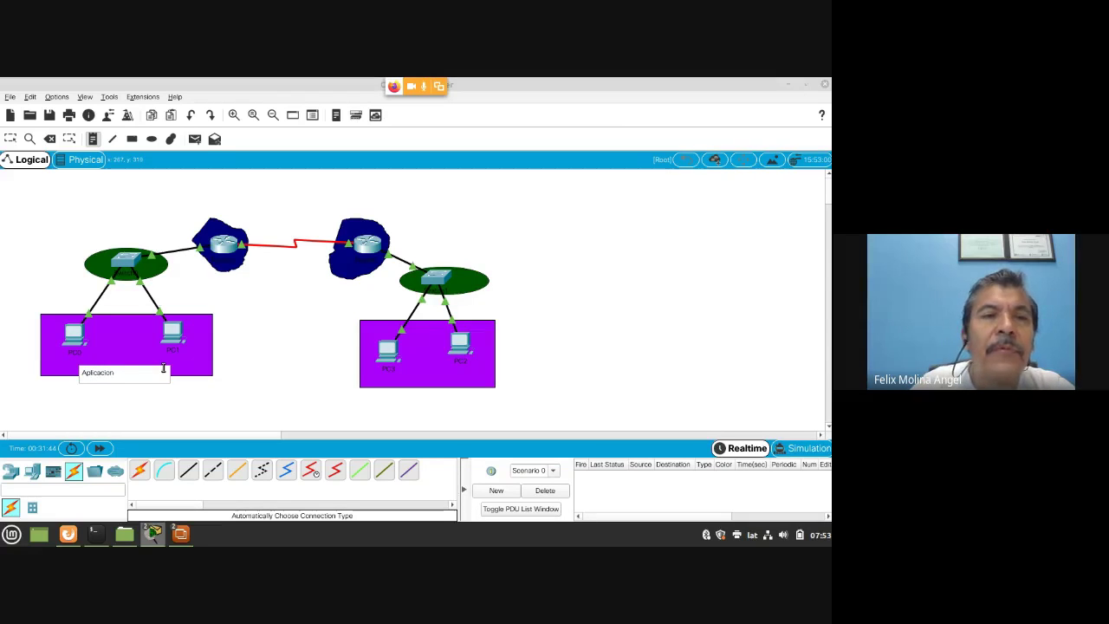
left_click(390, 376)
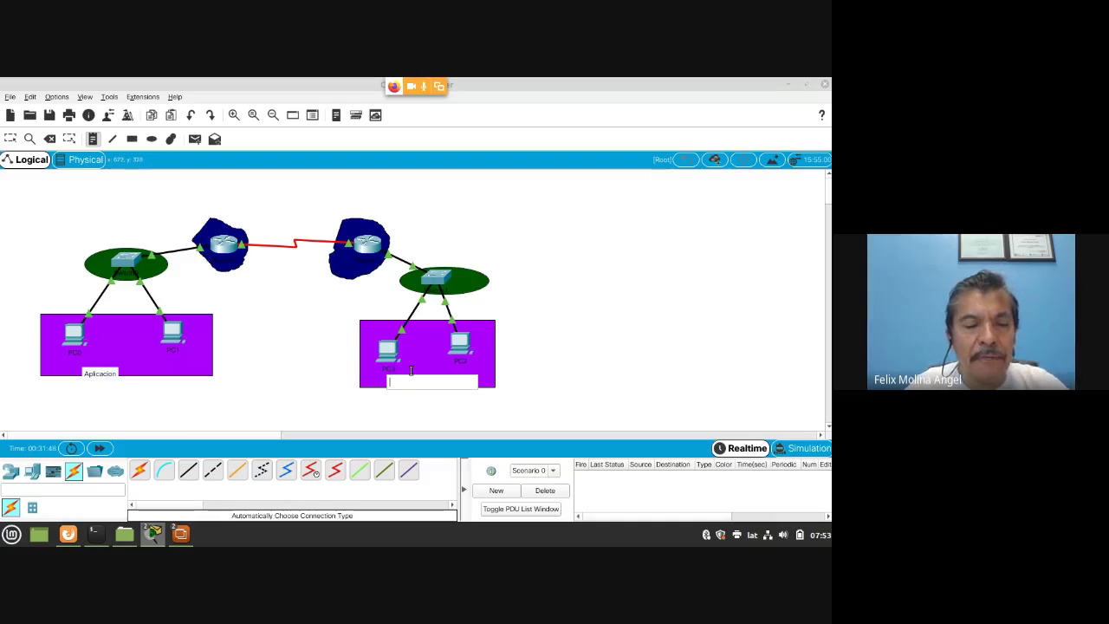
type("Aplicaci")
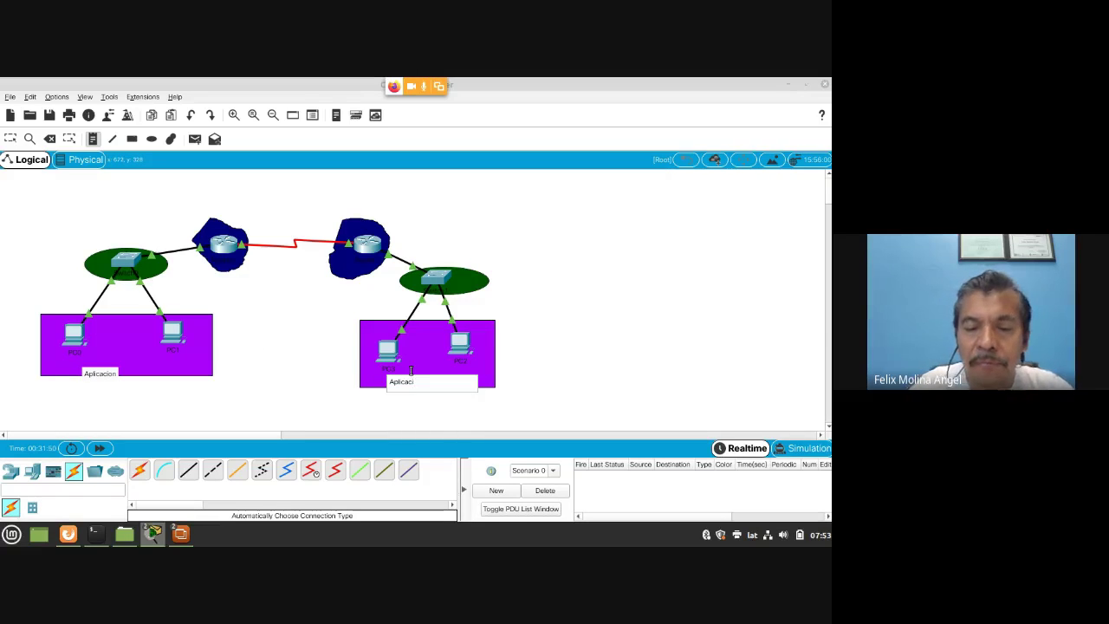
type("on")
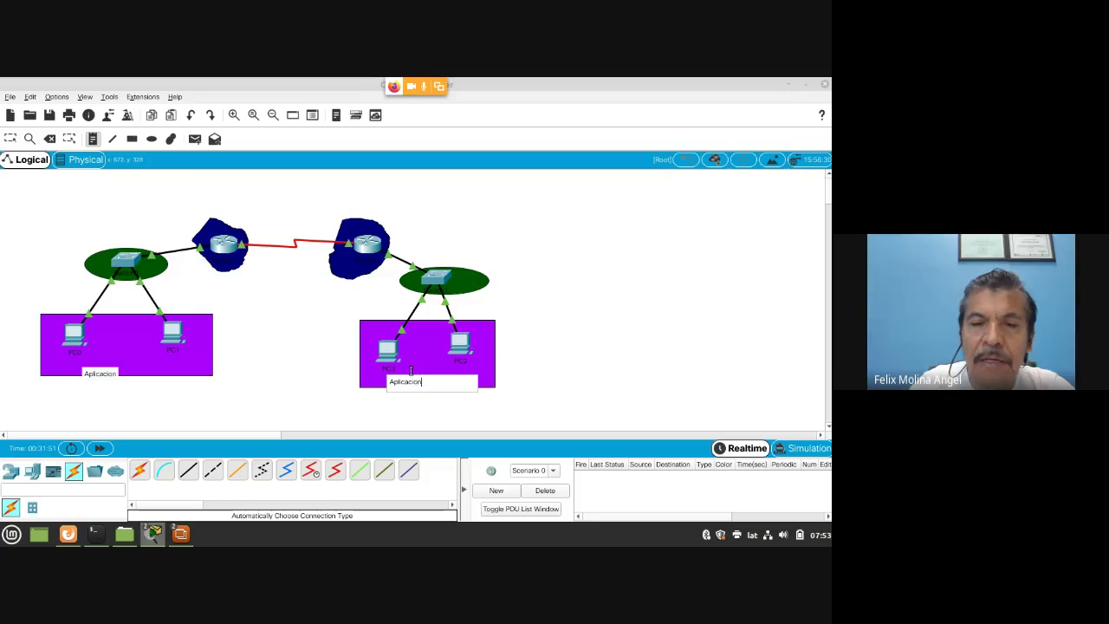
Step: Add a text note reading "2. Enlace de datos" beside the green ellipse of the switch connected to PC3 and PC2
left_click(549, 394)
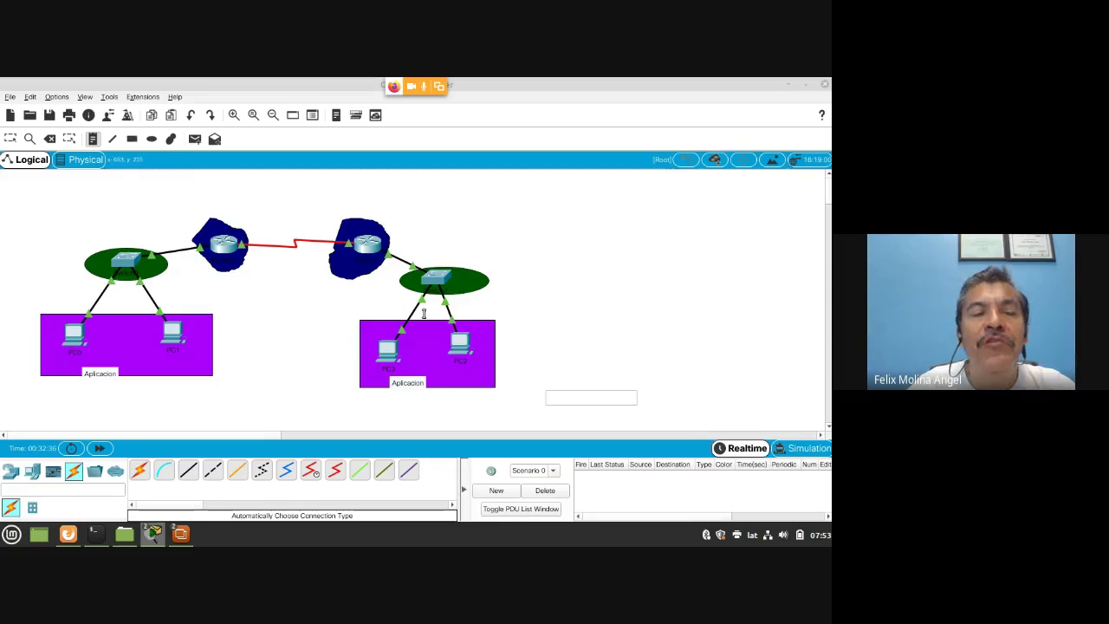
left_click(482, 279)
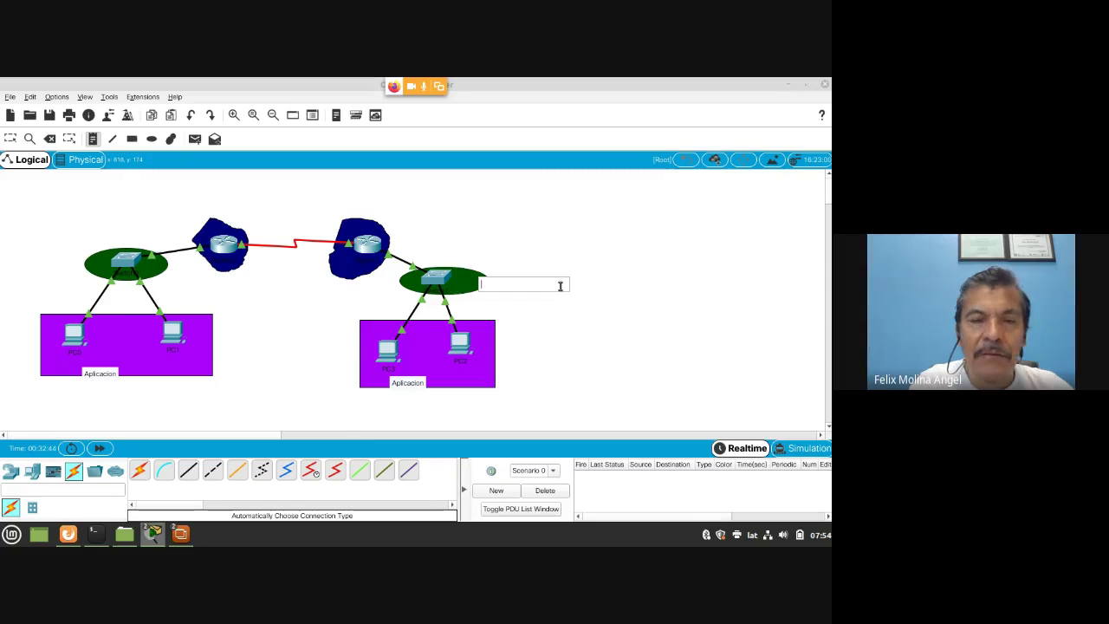
type("Enla")
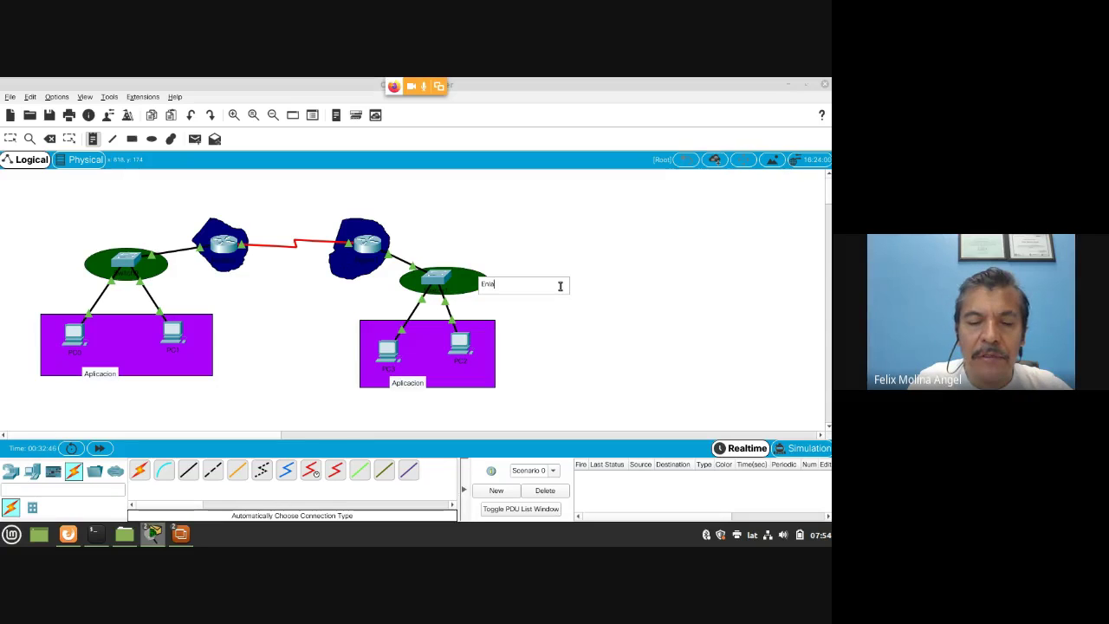
type("ce de datos")
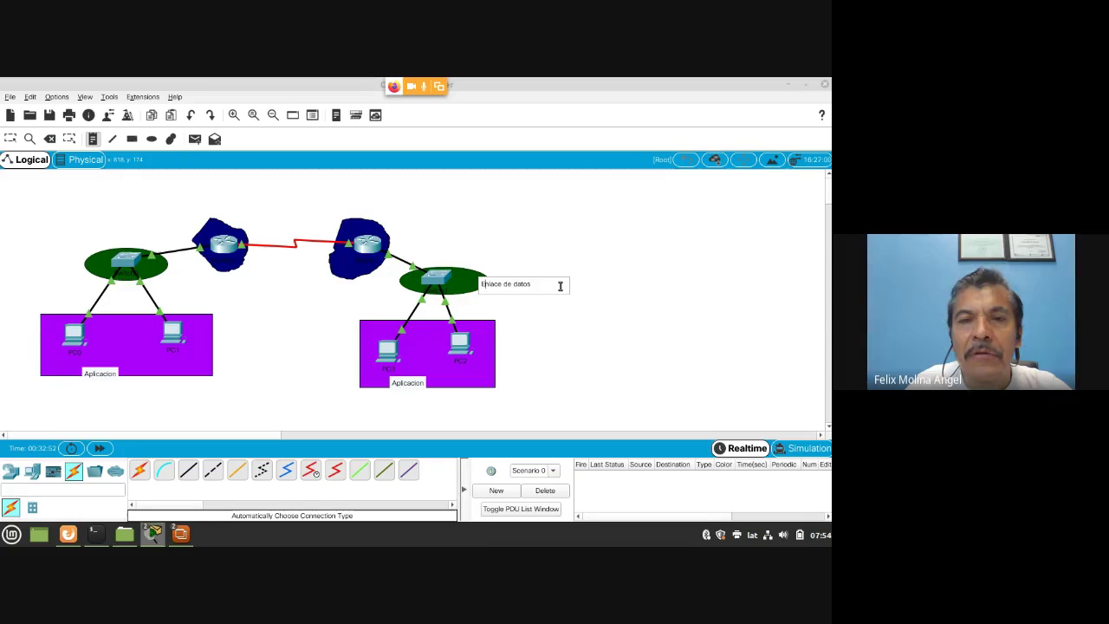
type("2.")
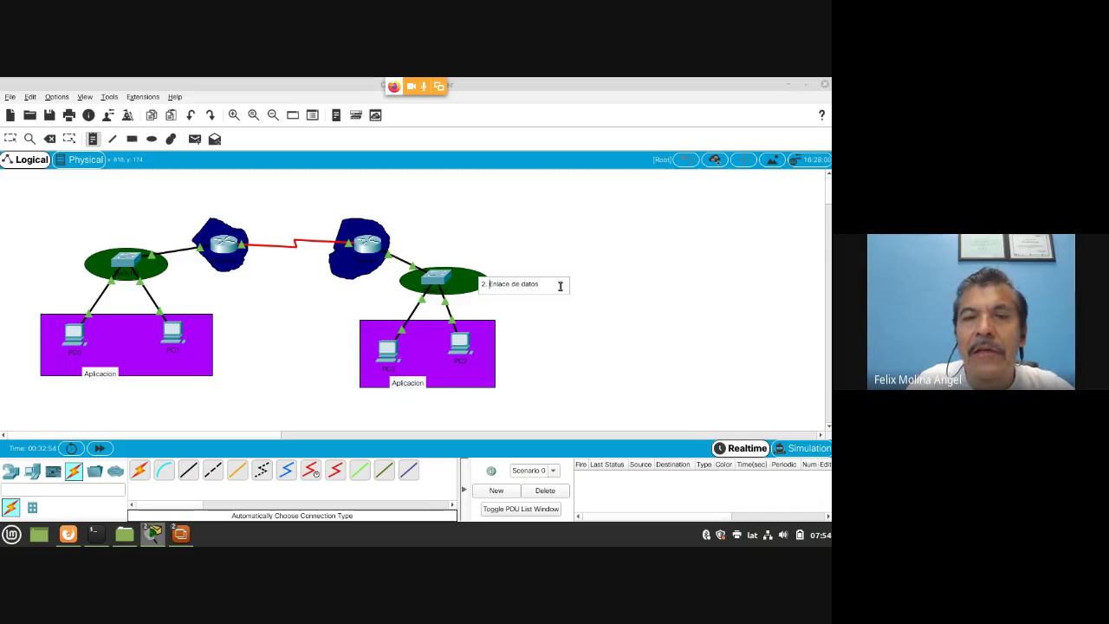
Step: Change both "Aplicacion" notes on the purple PC rectangles to read "7. Aplicacion"
left_click(394, 386)
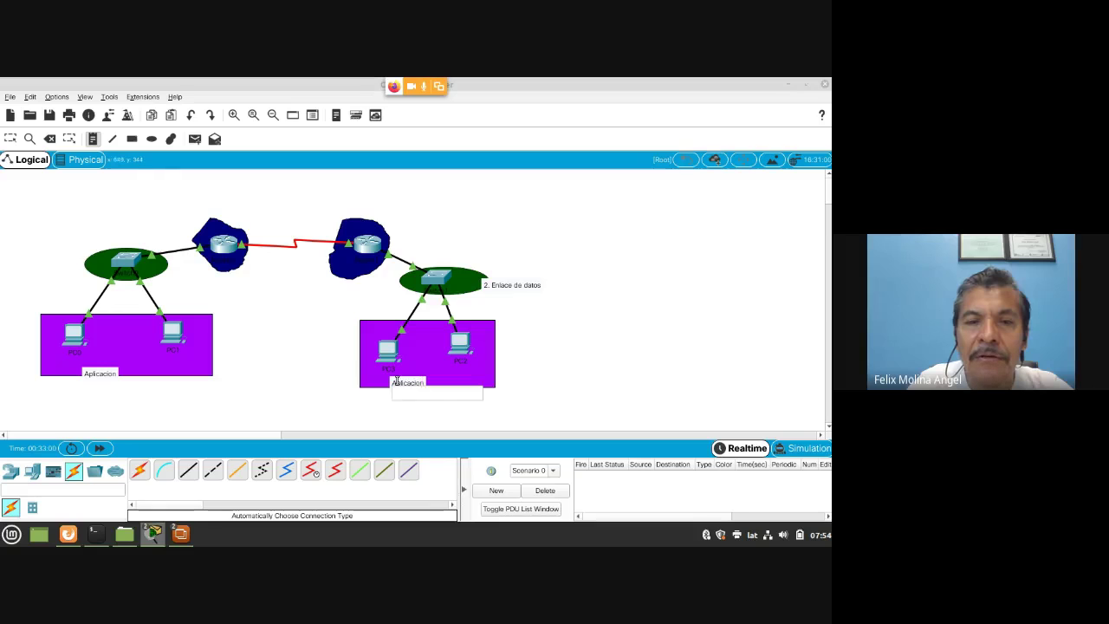
left_click(397, 382)
type("Aplicacion")
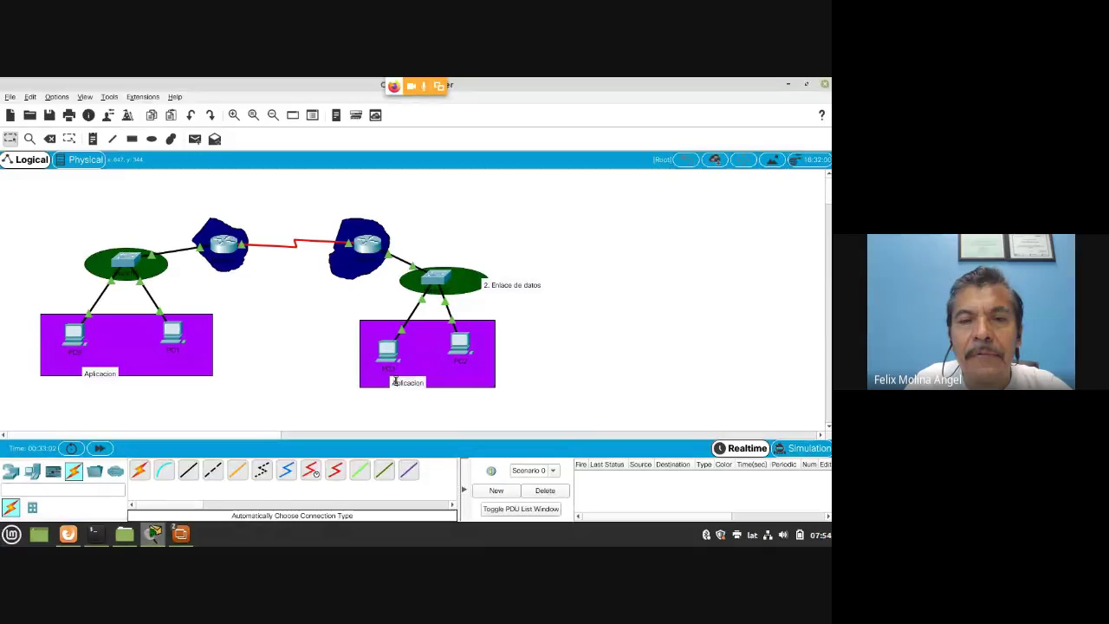
key("Home")
type("7.")
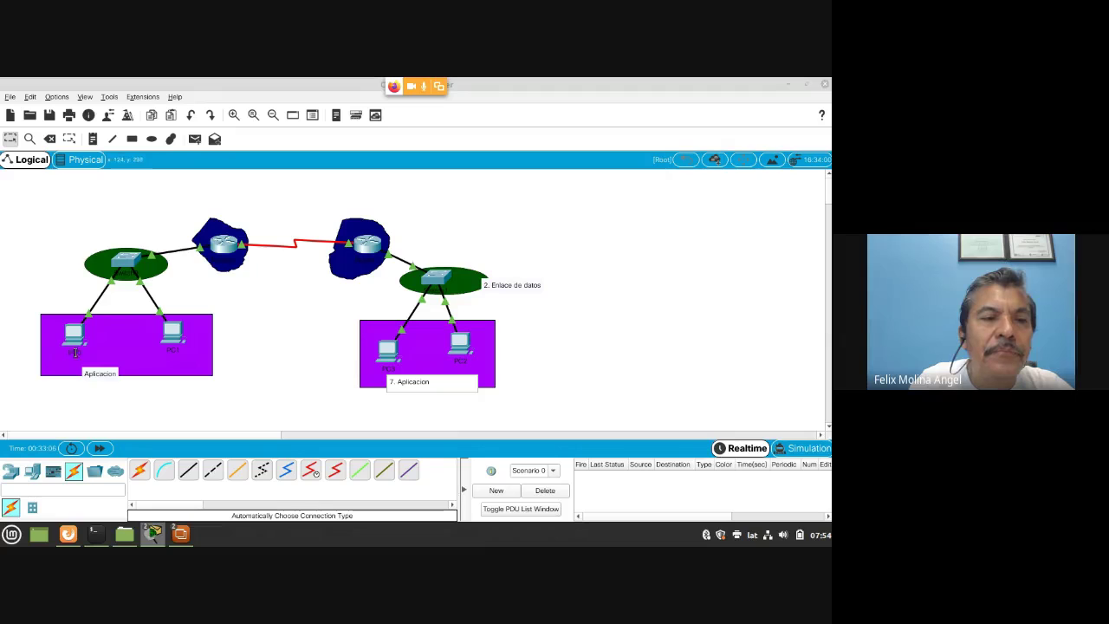
double_click(105, 373)
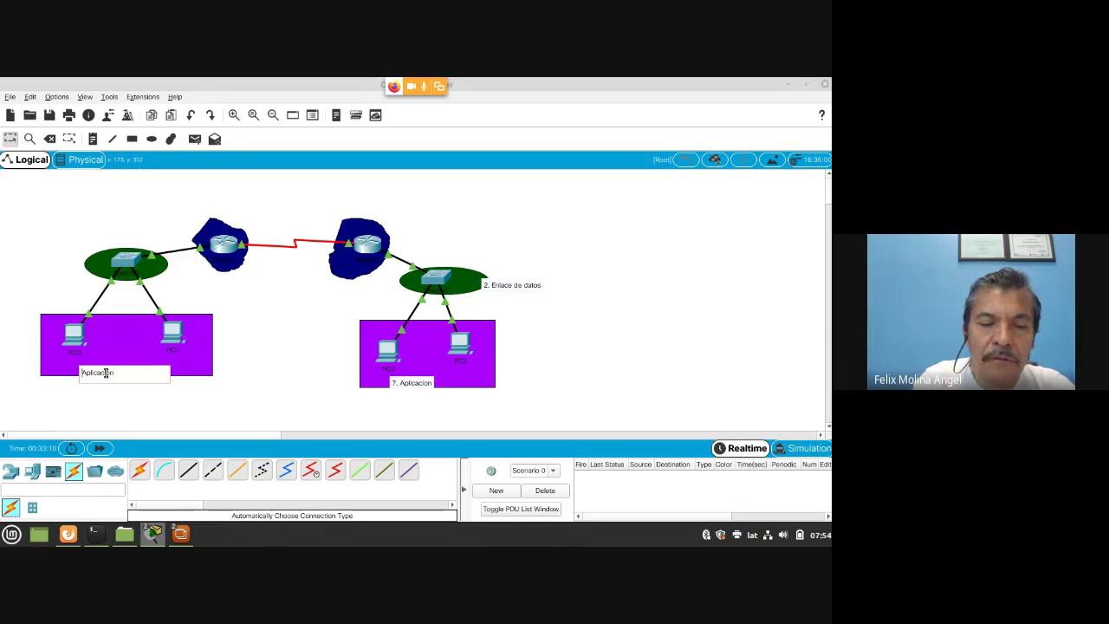
type("7.")
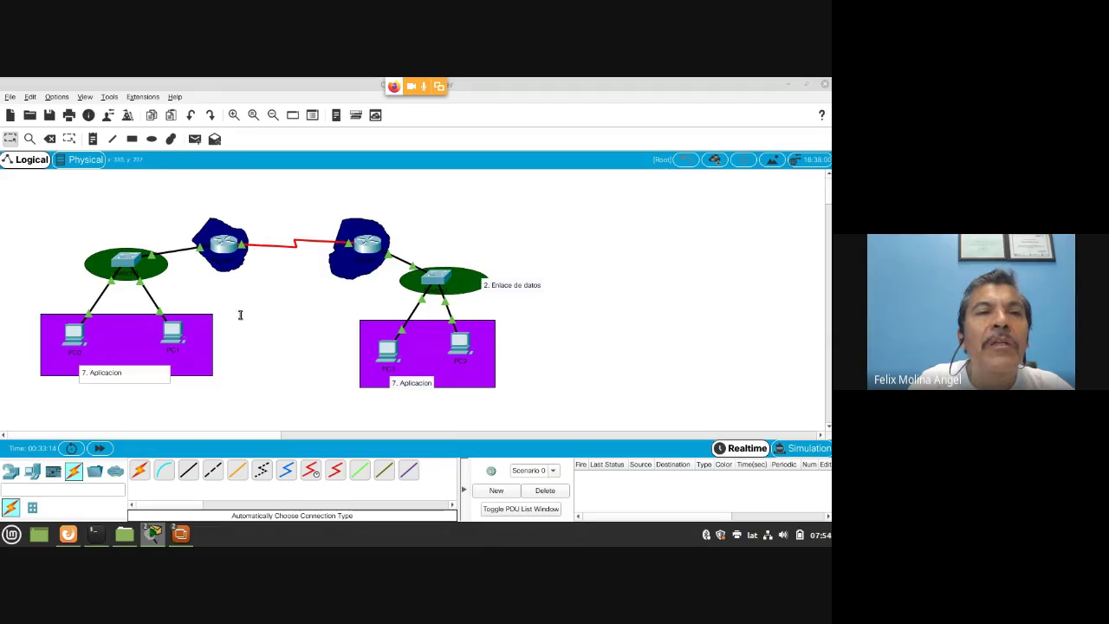
left_click(410, 218)
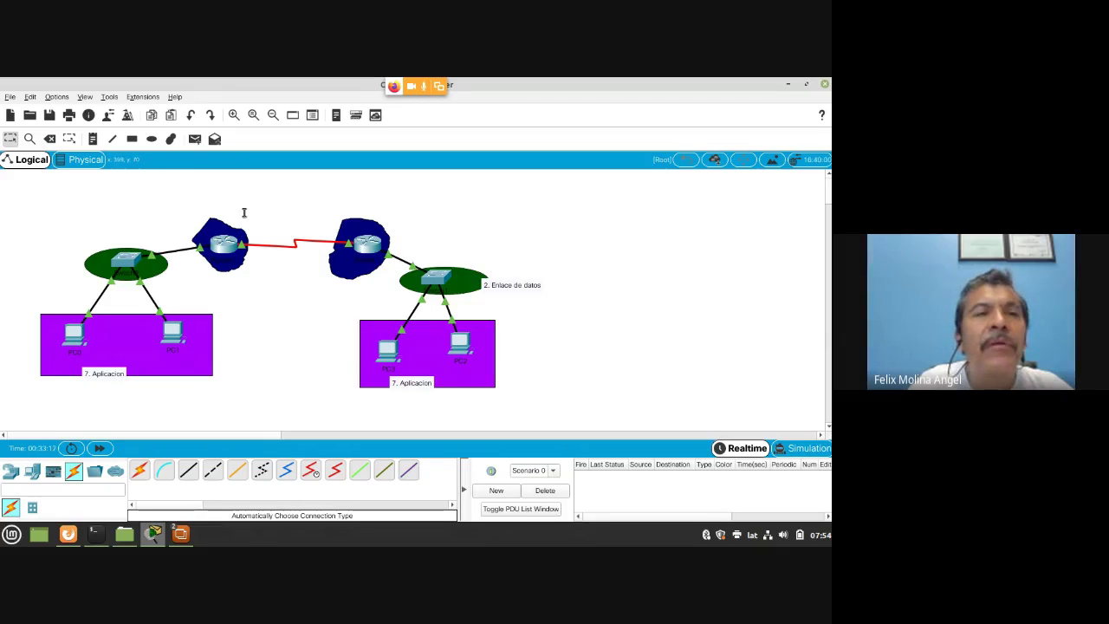
Step: Add a text note reading "3. Red" at the upper edge of the blue shape around the router on the PC3 and PC2 side
left_click(94, 141)
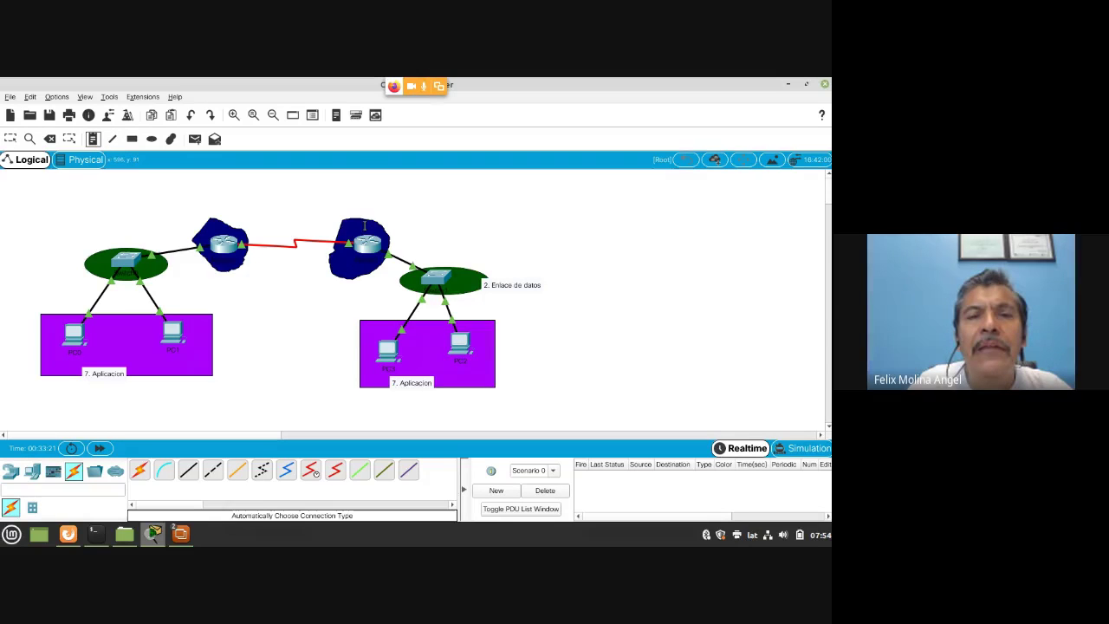
left_click(378, 223)
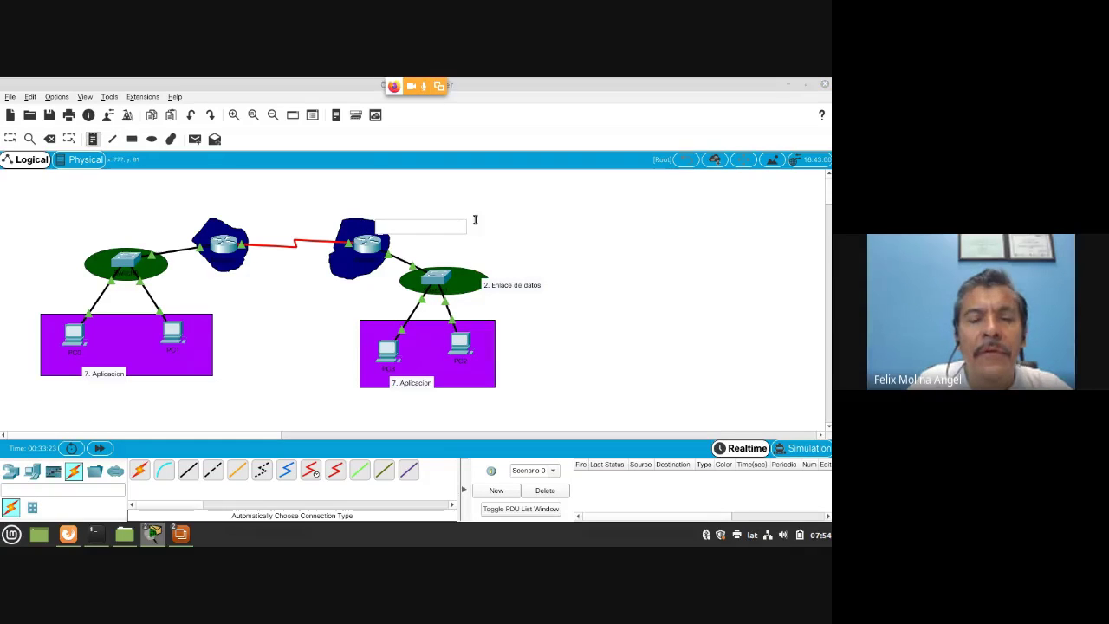
type("3.")
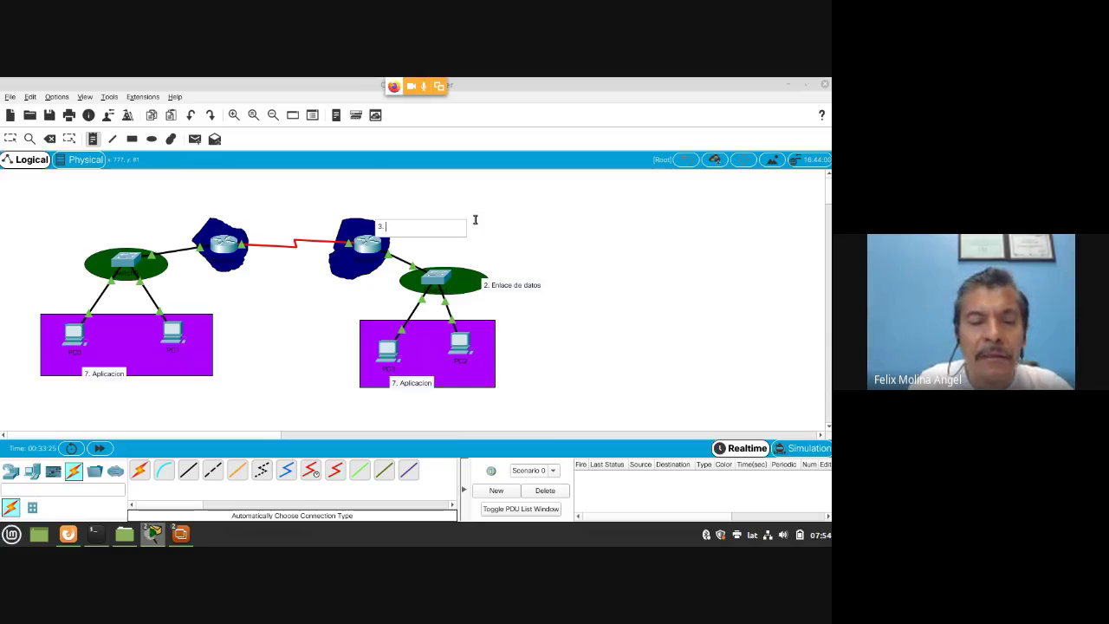
type(" Red")
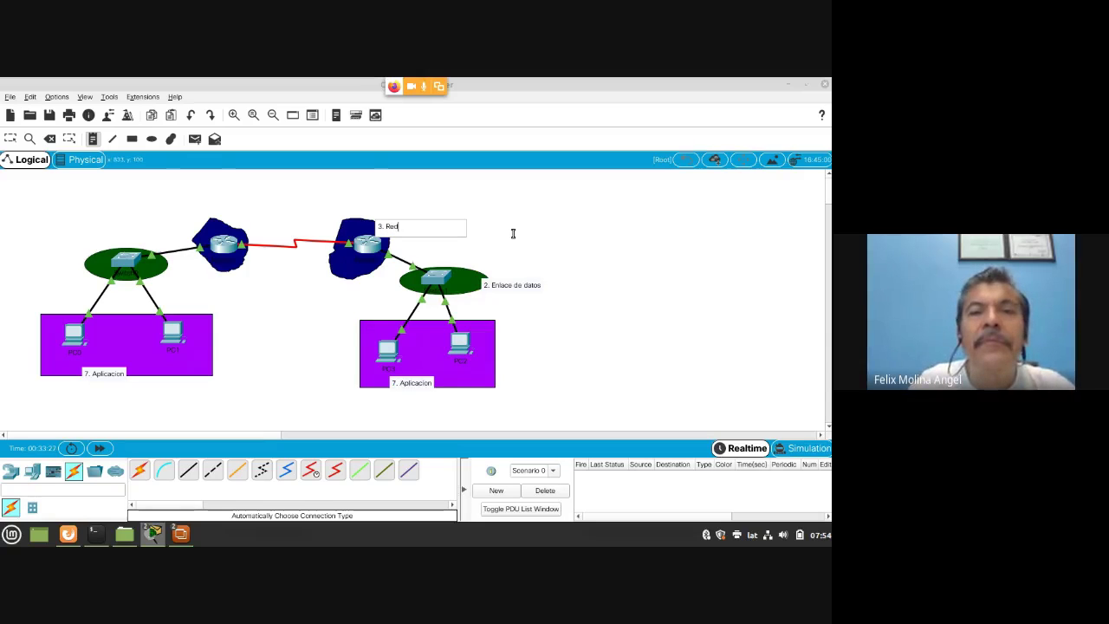
left_click(522, 250)
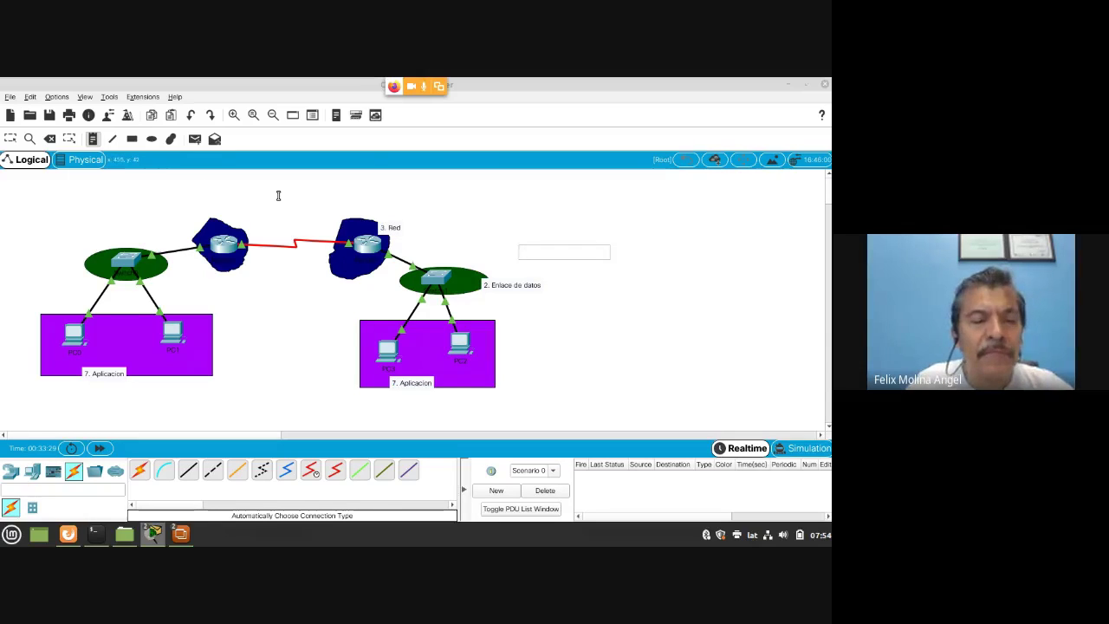
key("Escape")
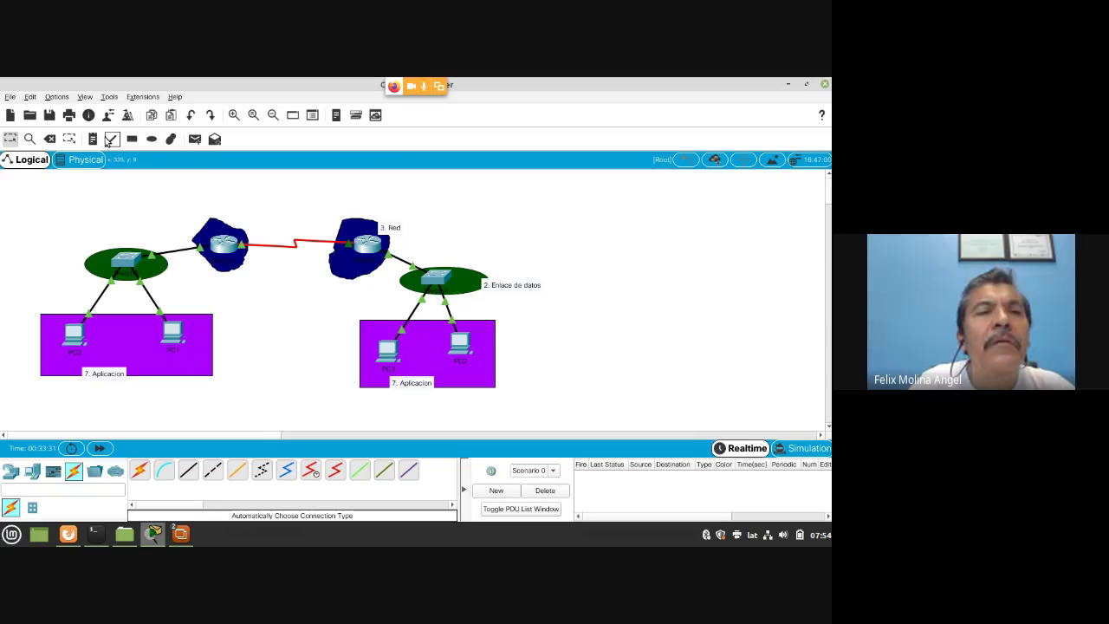
Step: Add a text note reading "3. Red" over the blue shape around the router on the PC0 and PC1 side
left_click(93, 140)
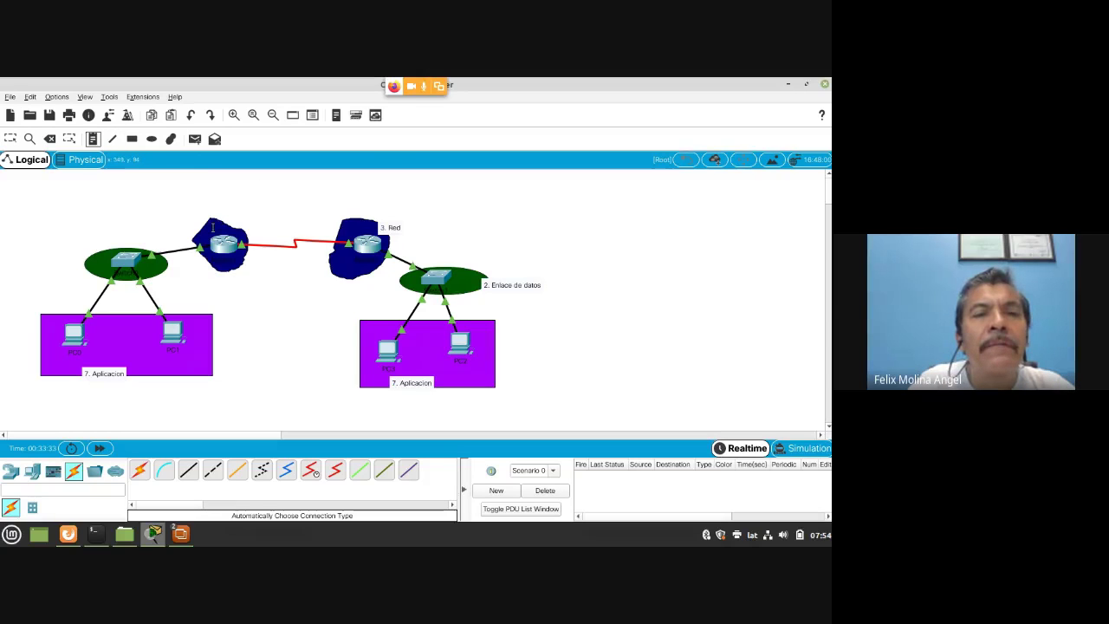
left_click(226, 231)
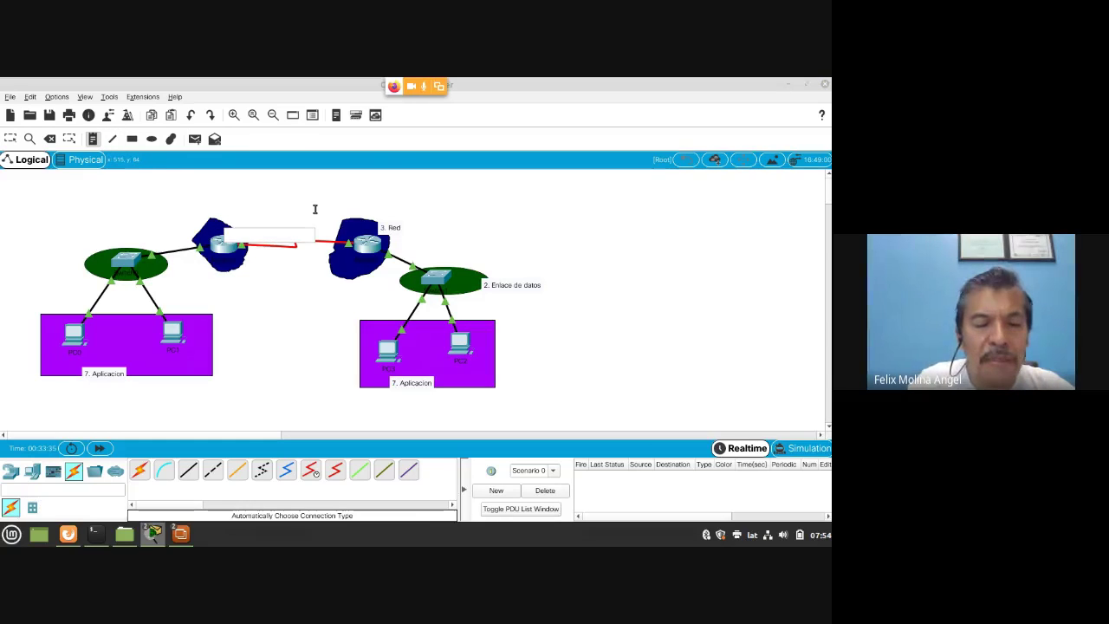
type("3. R")
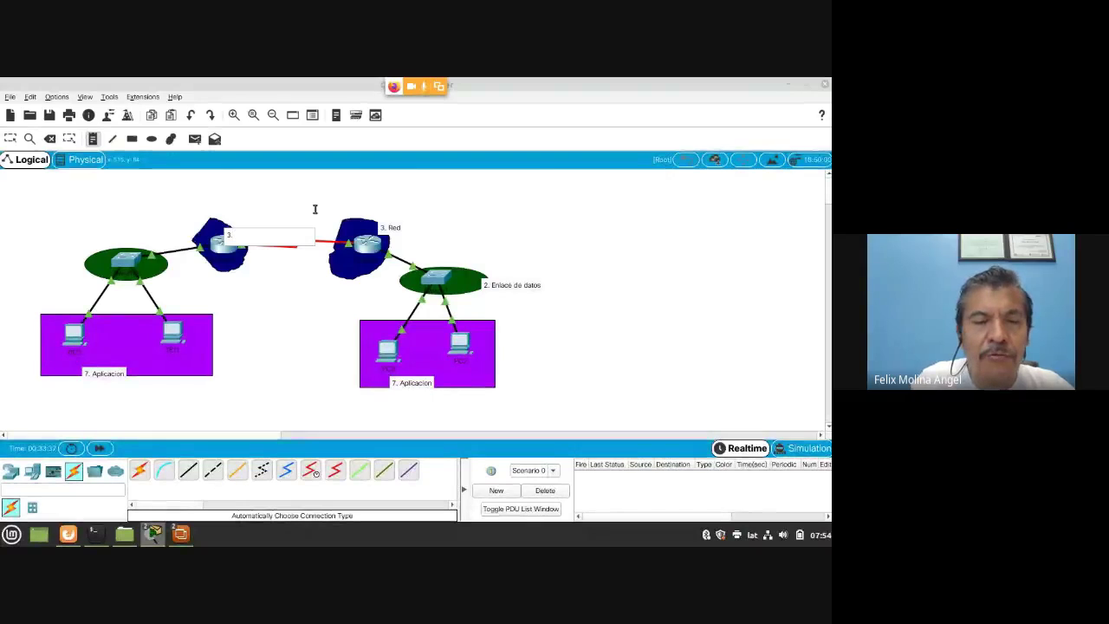
type("ed")
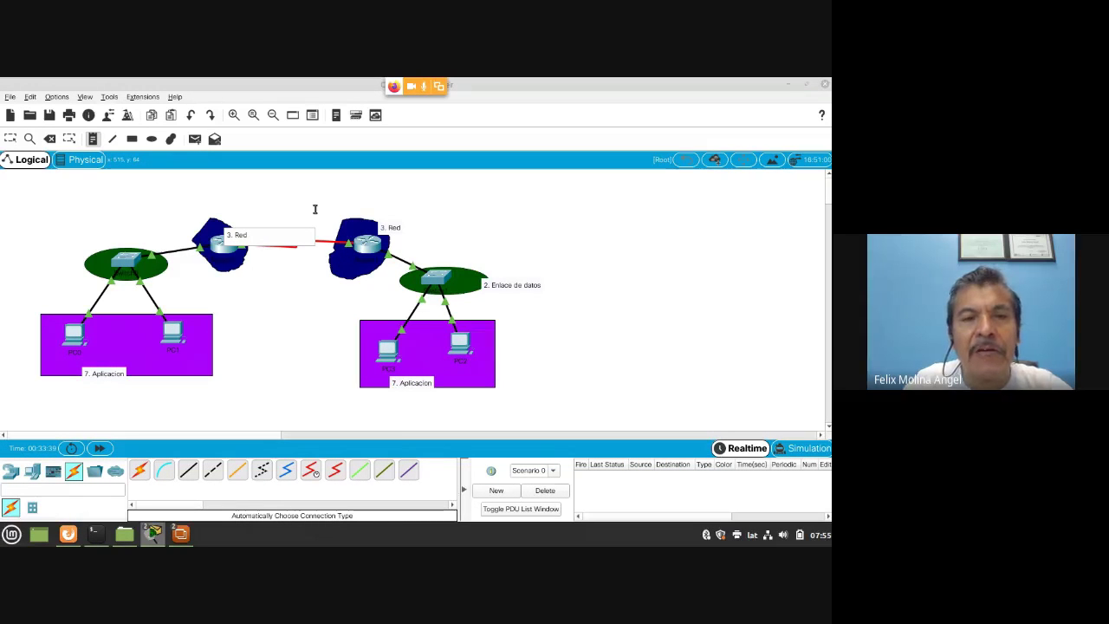
left_click(278, 301)
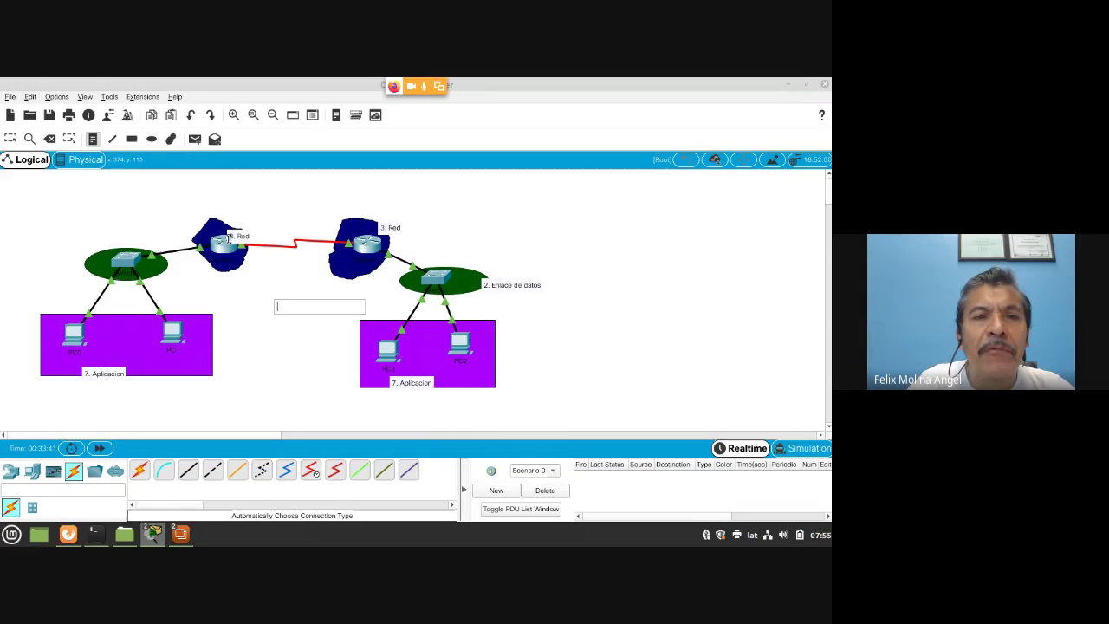
key("Escape")
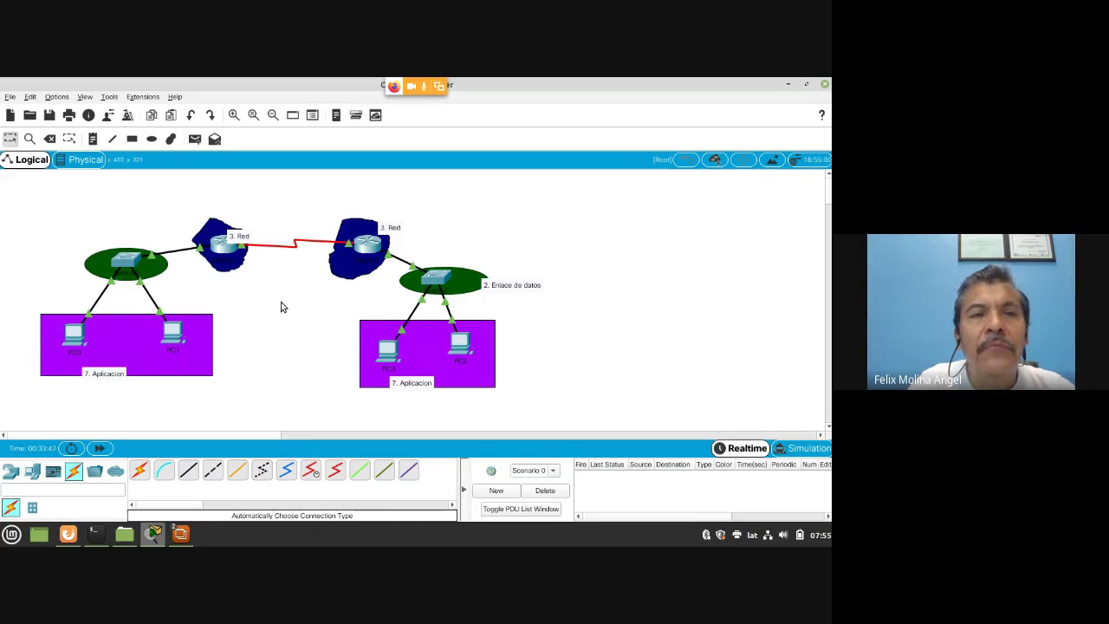
Step: Reposition the two "3. Red" notes so each sits just above its router icon at the edge of the blue shape
left_click_drag(230, 241, 221, 232)
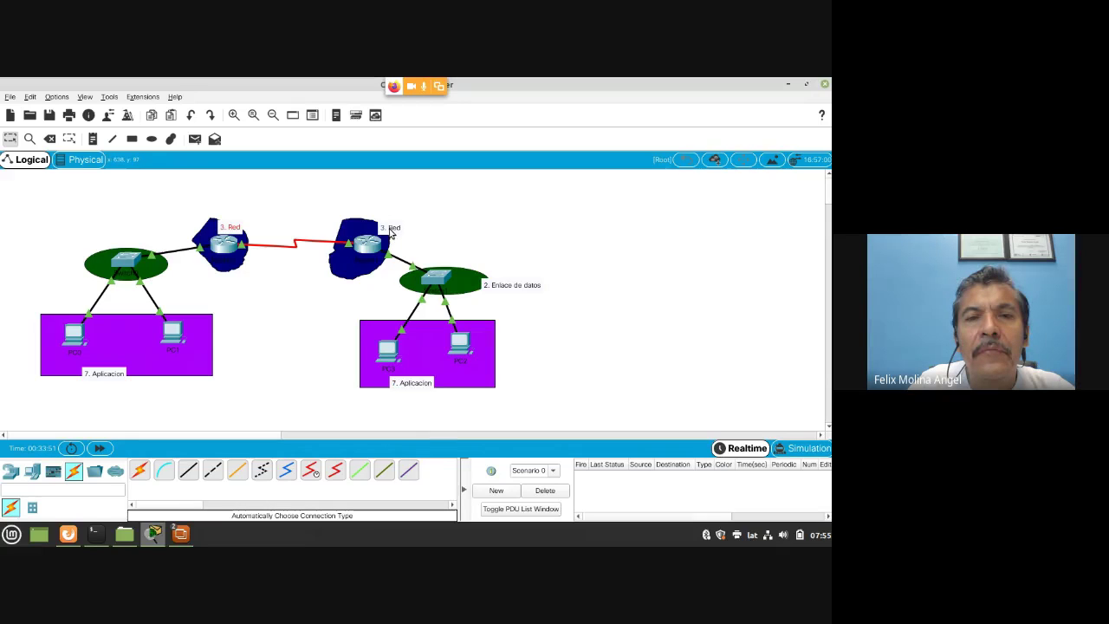
left_click_drag(391, 230, 386, 230)
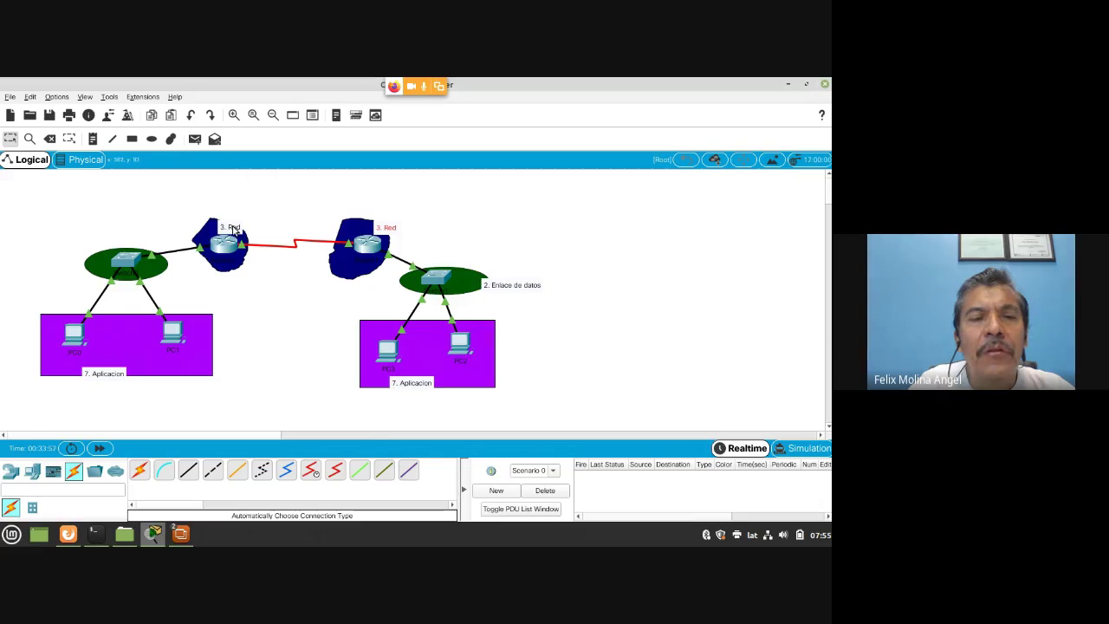
left_click_drag(234, 229, 242, 228)
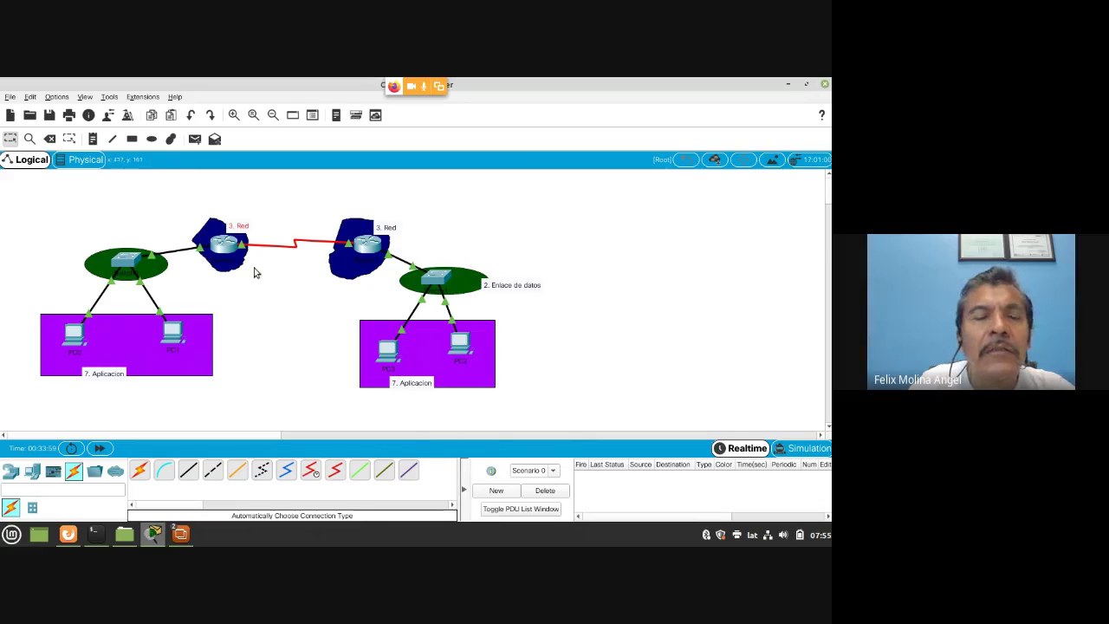
Step: Add a text note reading "2. Enlace de datos" and place it just above the green ellipse of the switch connected to PC0 and PC1
left_click(93, 140)
left_click(81, 249)
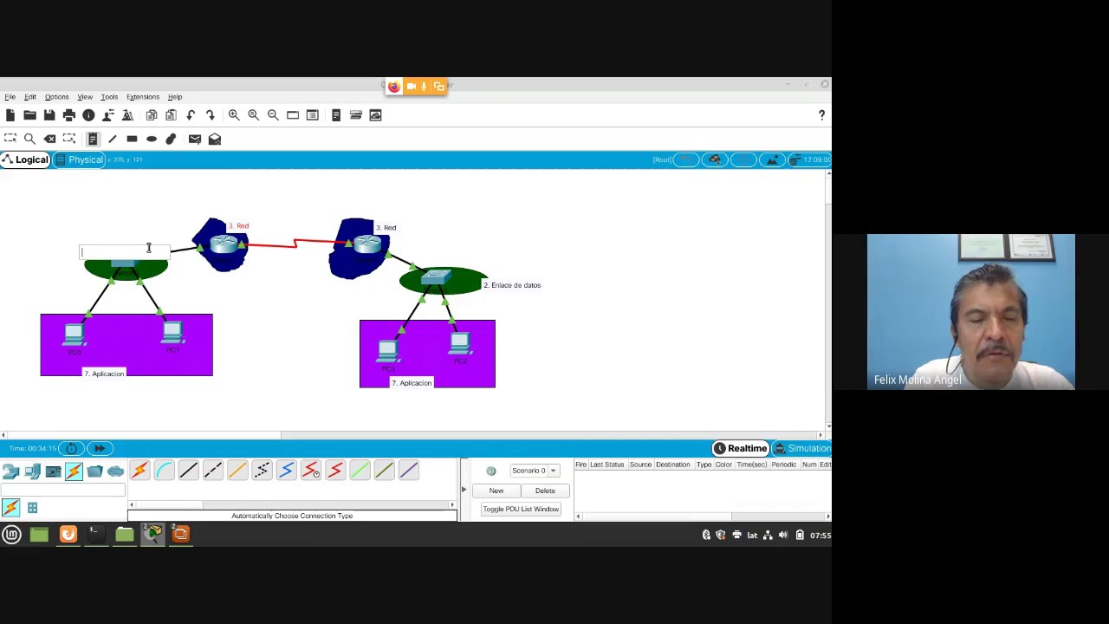
type("2")
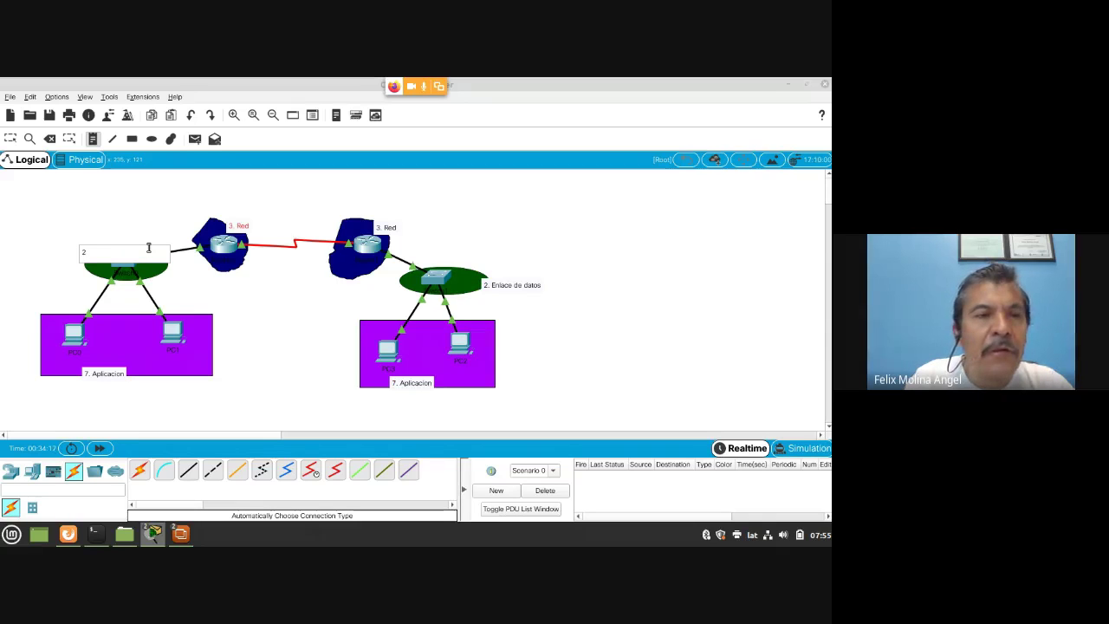
type(". E")
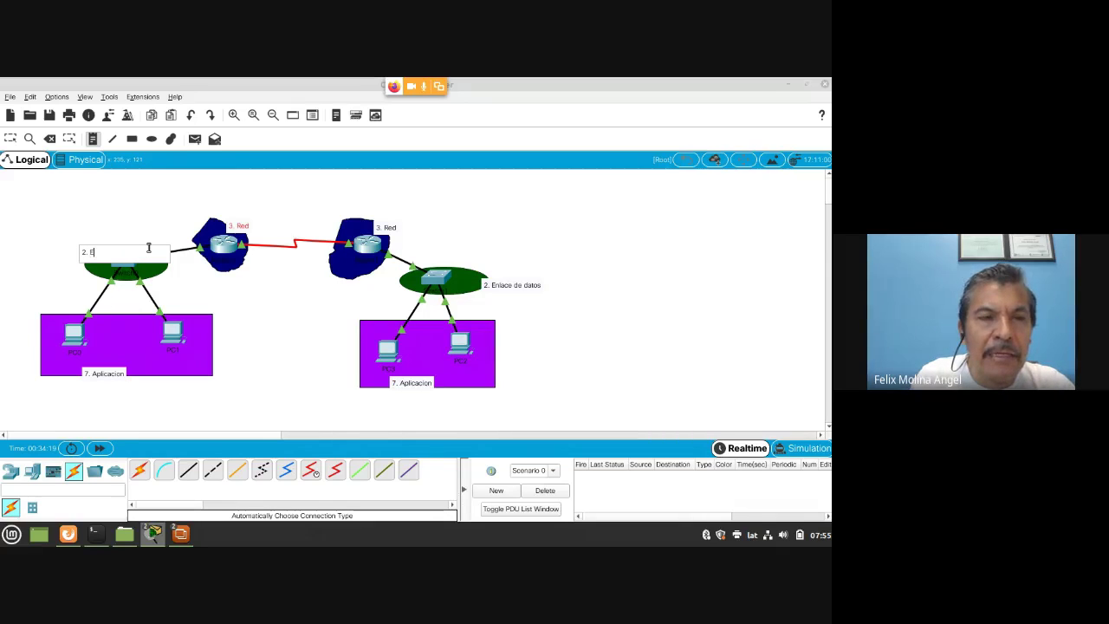
type("nlace")
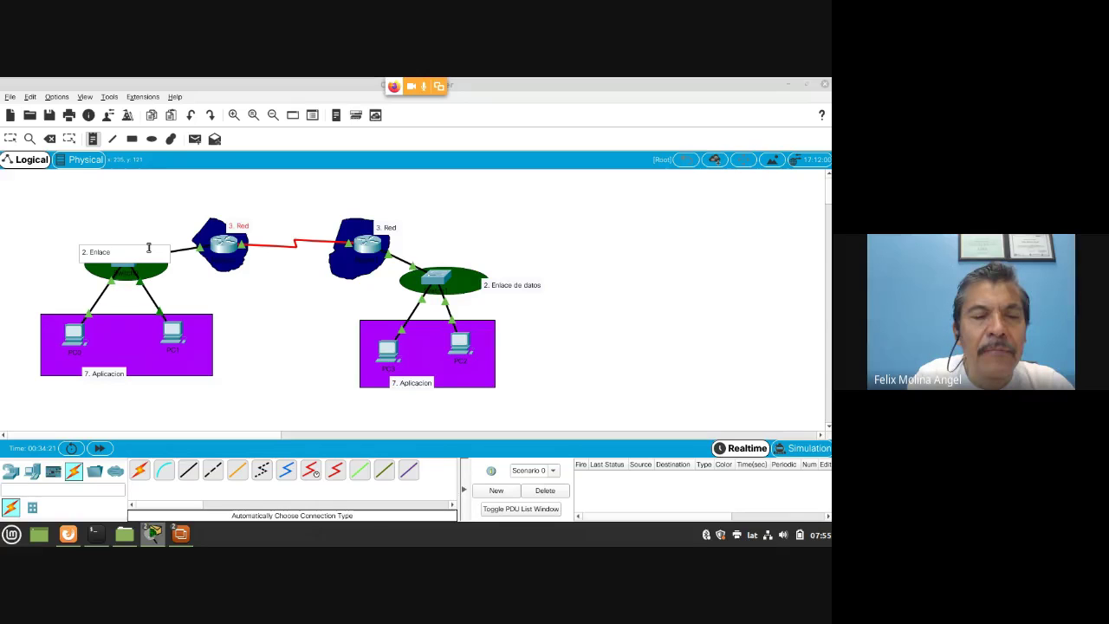
type(" de dato")
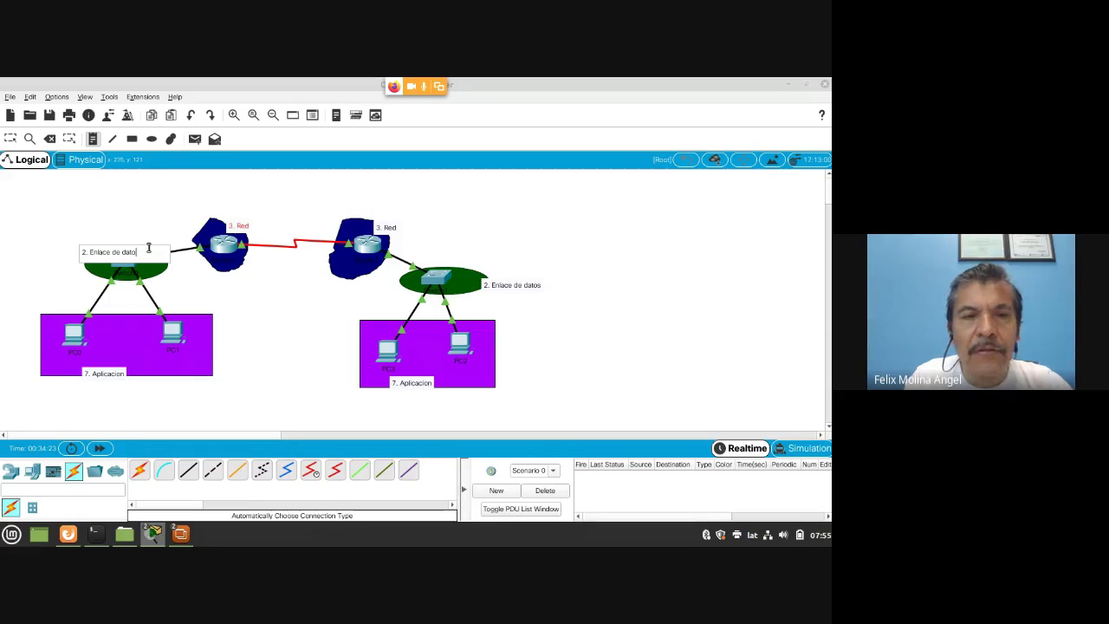
type("s")
left_click(273, 341)
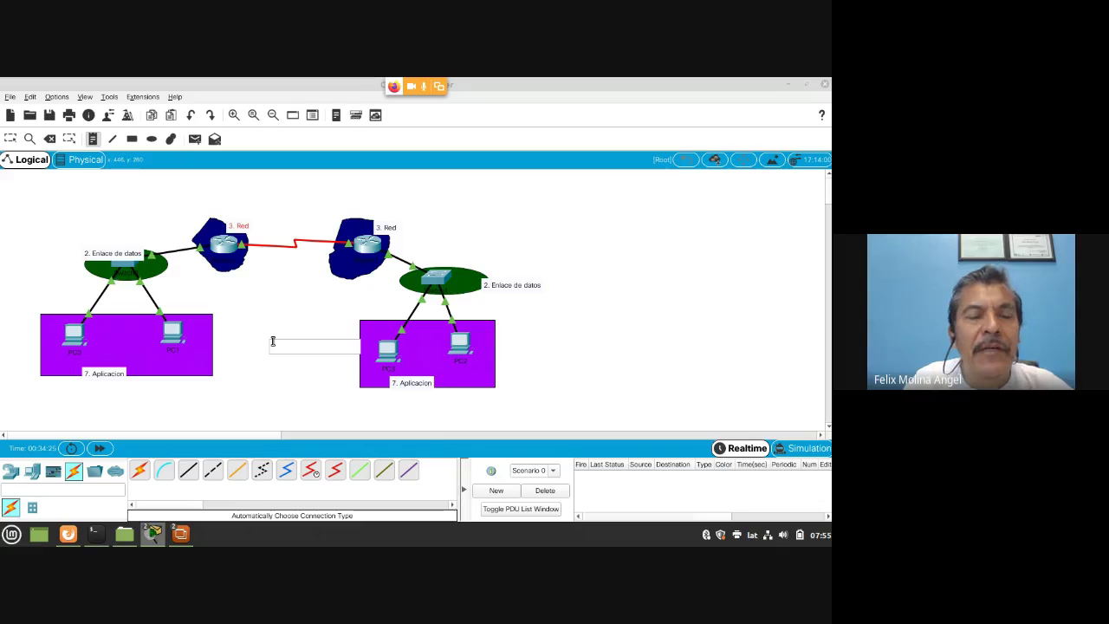
key("Escape")
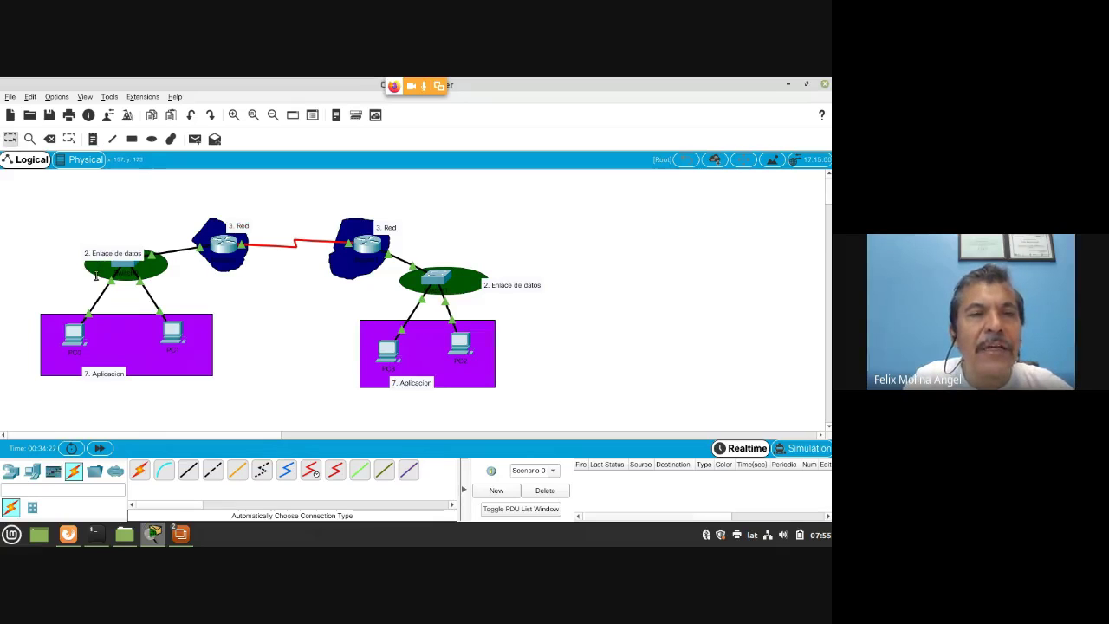
left_click_drag(98, 256, 104, 248)
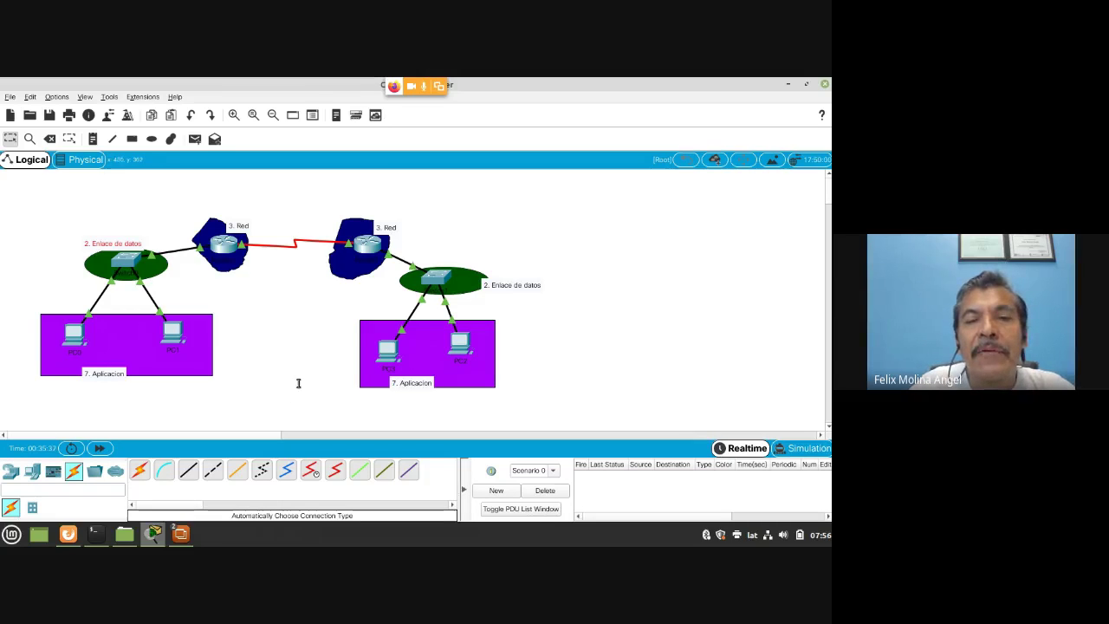
Step: Move PC2 slightly lower and farther from PC3 within their purple rectangle
left_click_drag(462, 343, 475, 353)
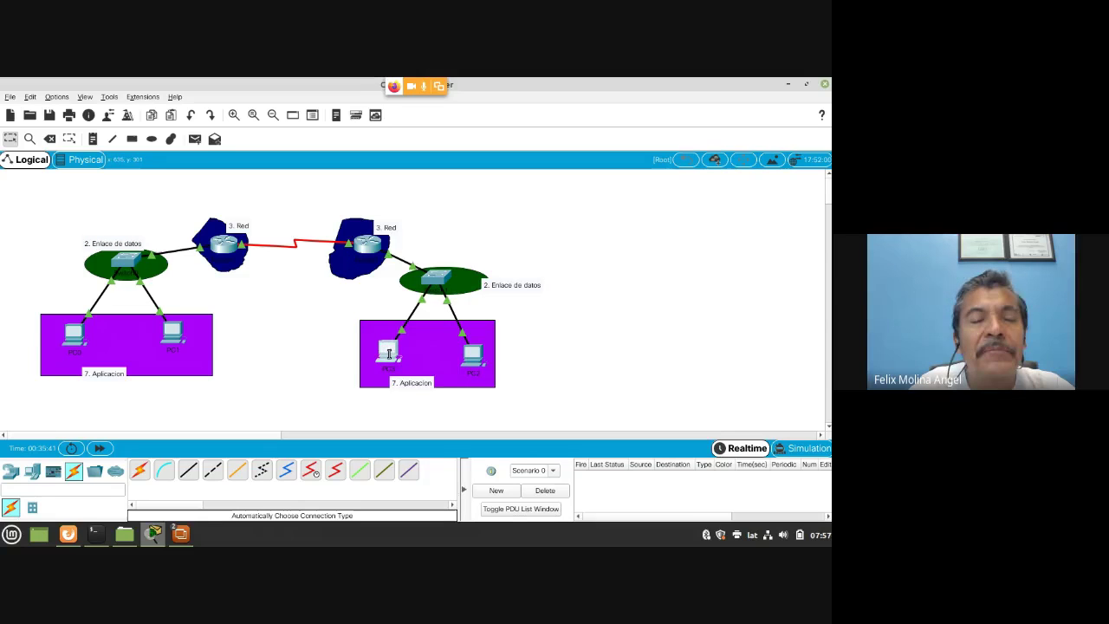
Step: Nudge the PC nearer to the PC0 and PC1 group slightly lower within its purple rectangle
left_click_drag(388, 351, 391, 354)
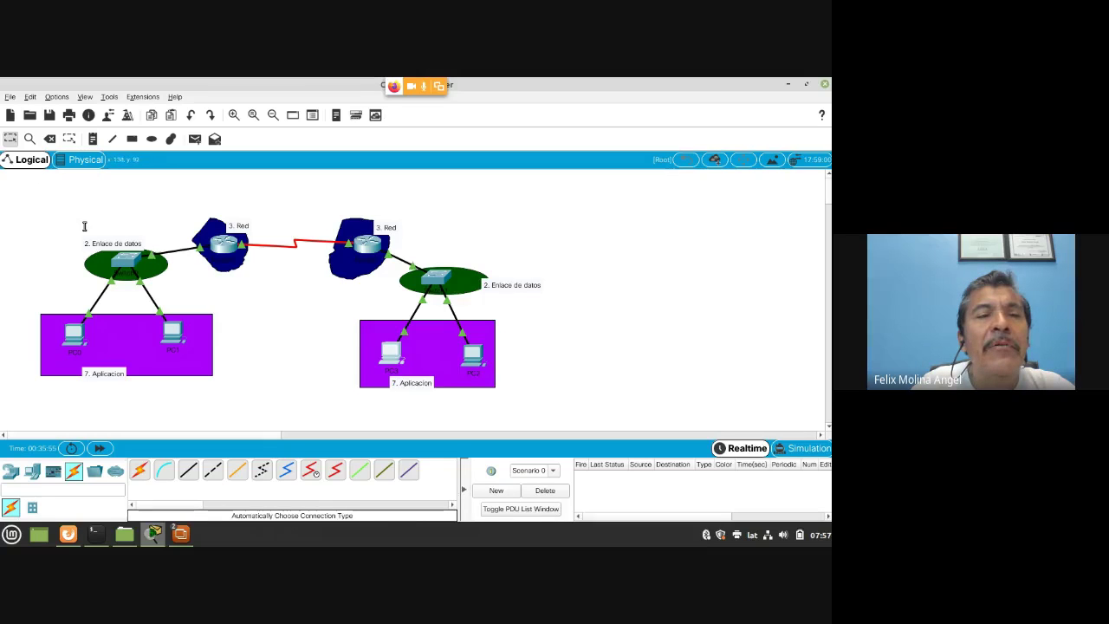
Step: Switch to the physical workspace and go through Home City into the Corporate Office
left_click(88, 163)
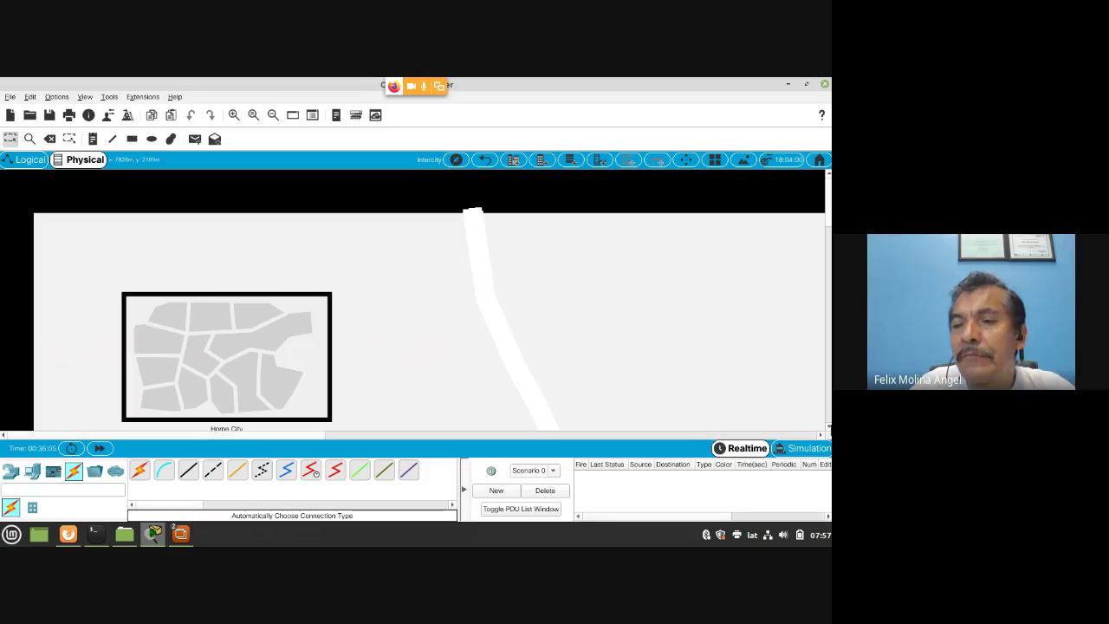
left_click(828, 427)
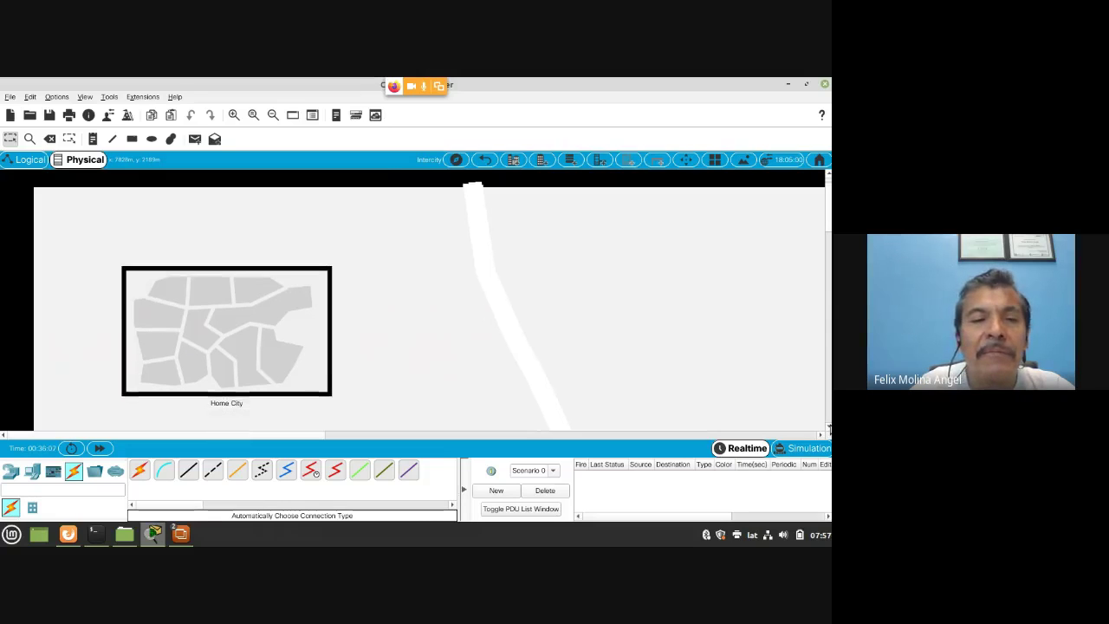
left_click(265, 315)
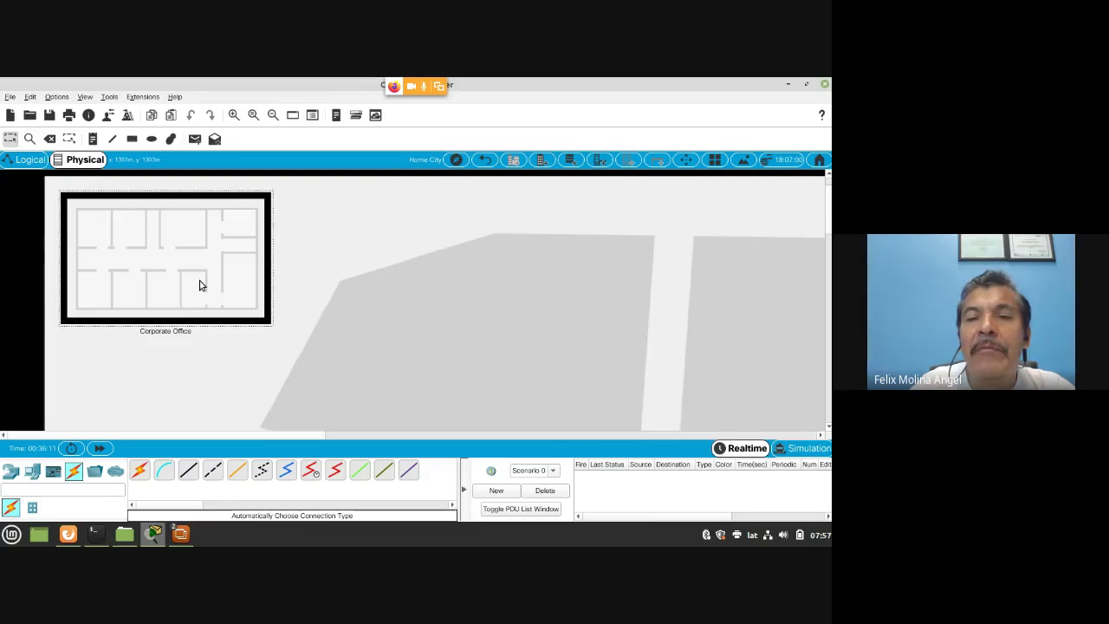
left_click(223, 267)
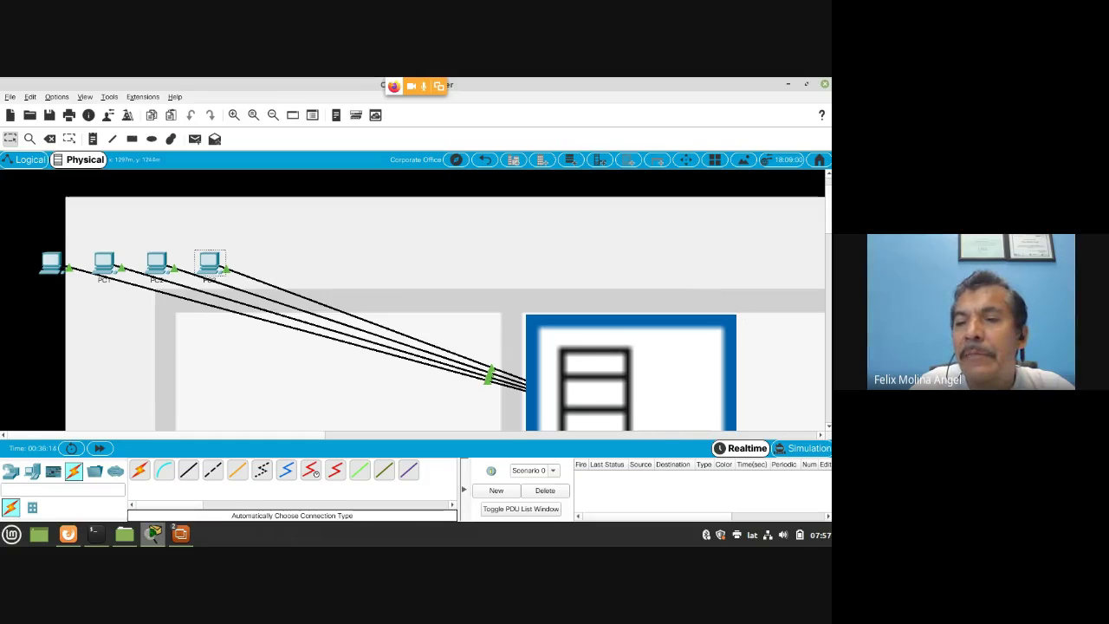
Step: Spread out the PCs in the Corporate Office by moving PC3 toward the wiring closet and PC2 between PC1 and PC3
left_click(827, 428)
scroll(828, 428, "down", 3)
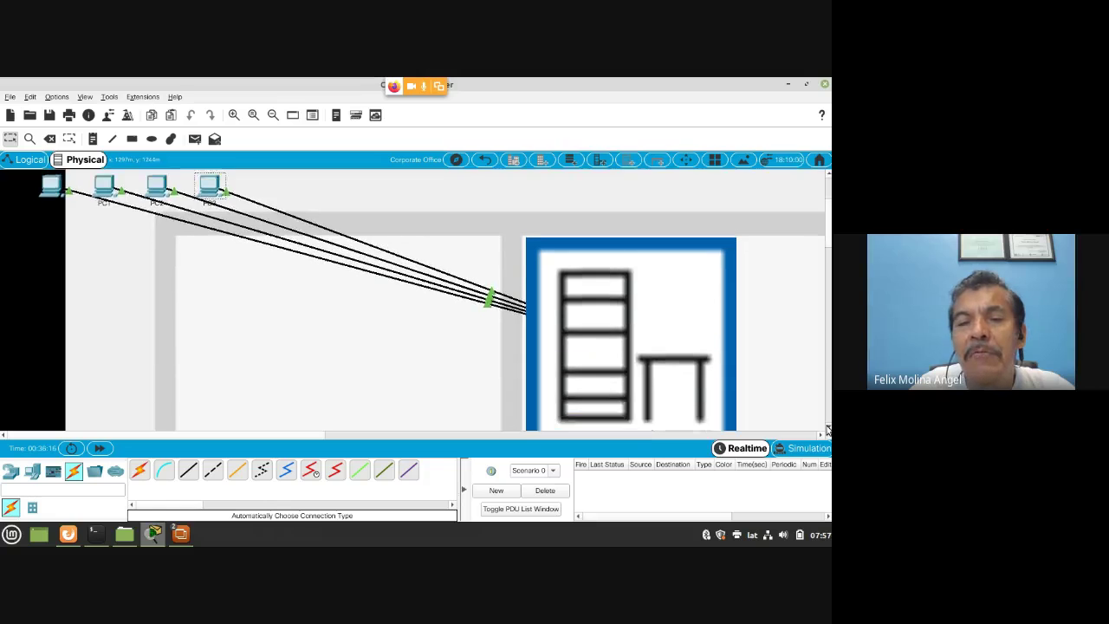
scroll(468, 232, "up", 5)
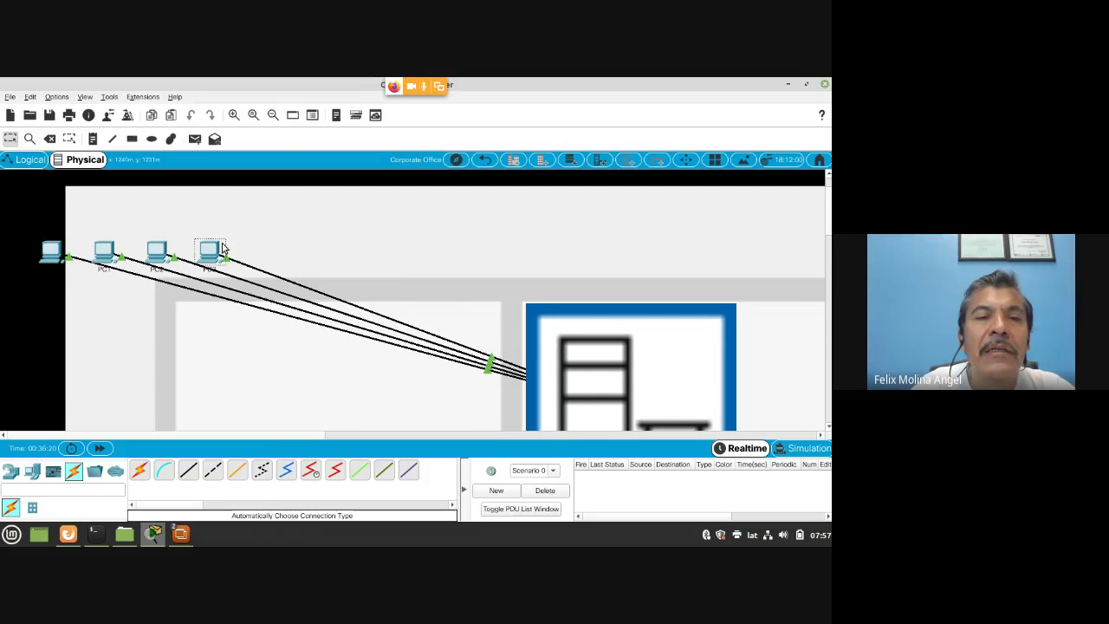
left_click_drag(210, 253, 391, 273)
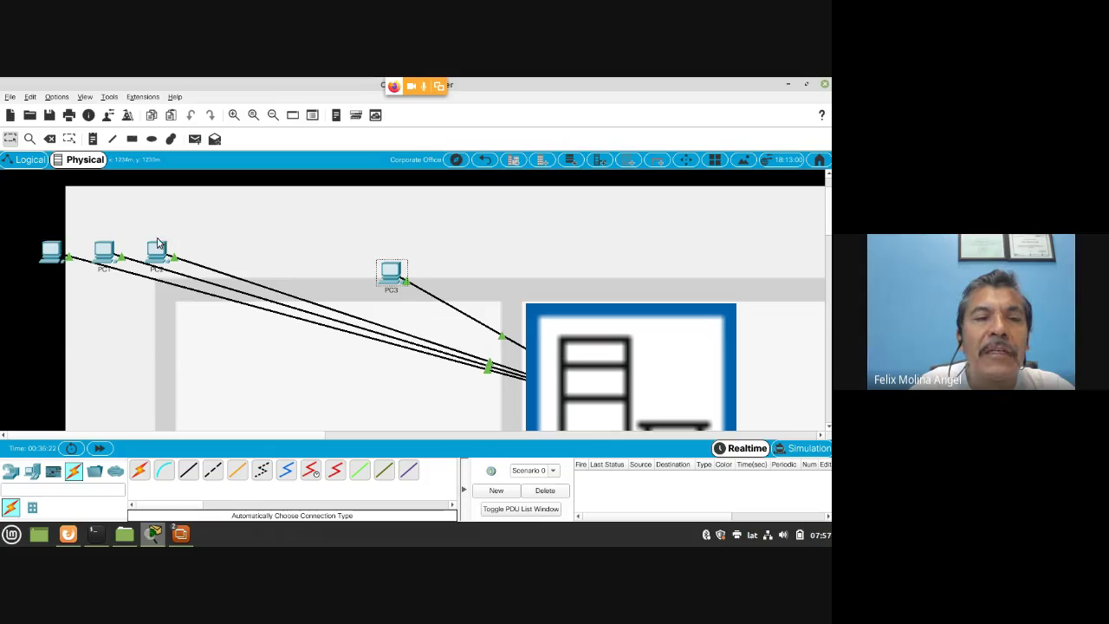
left_click_drag(159, 249, 259, 253)
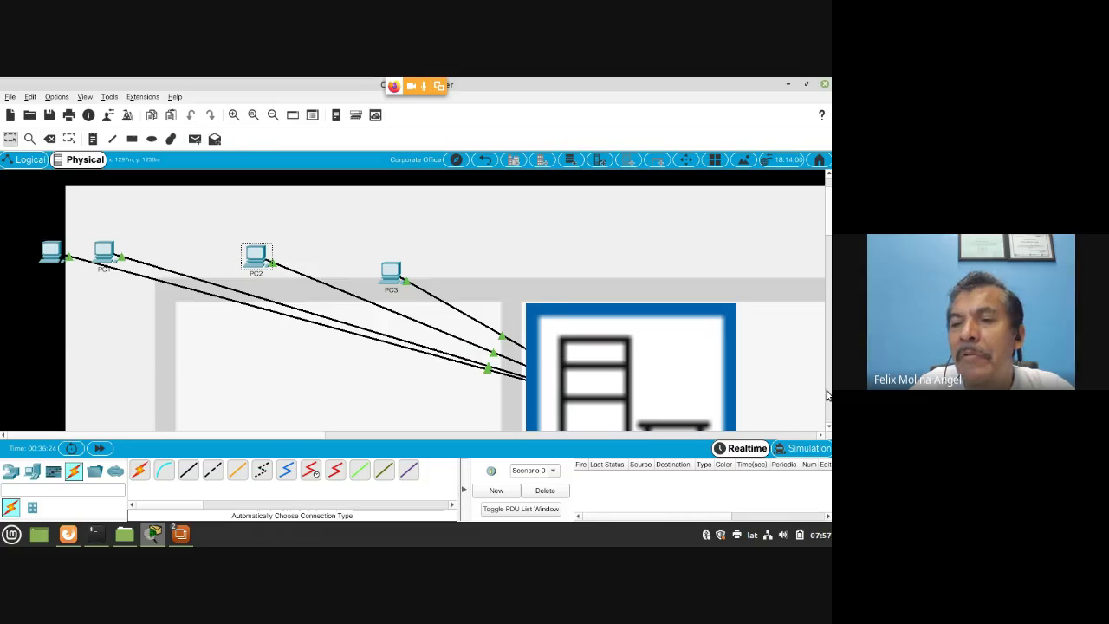
Step: Open the Main Wiring Closet of the Corporate Office
scroll(677, 339, "down", 2)
scroll(676, 339, "down", 3)
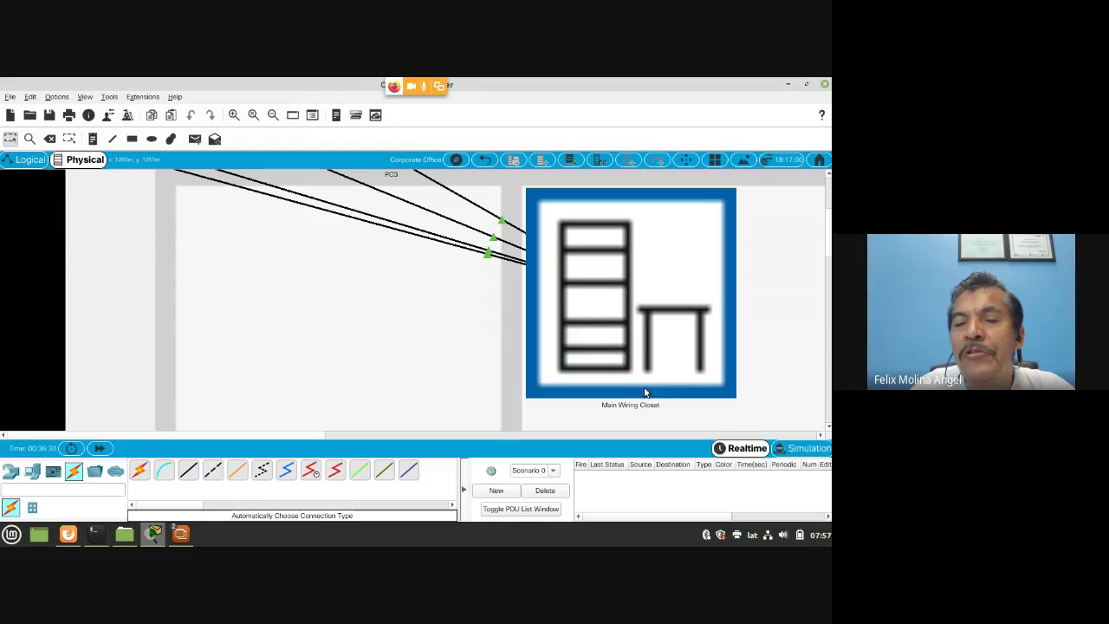
left_click(620, 308)
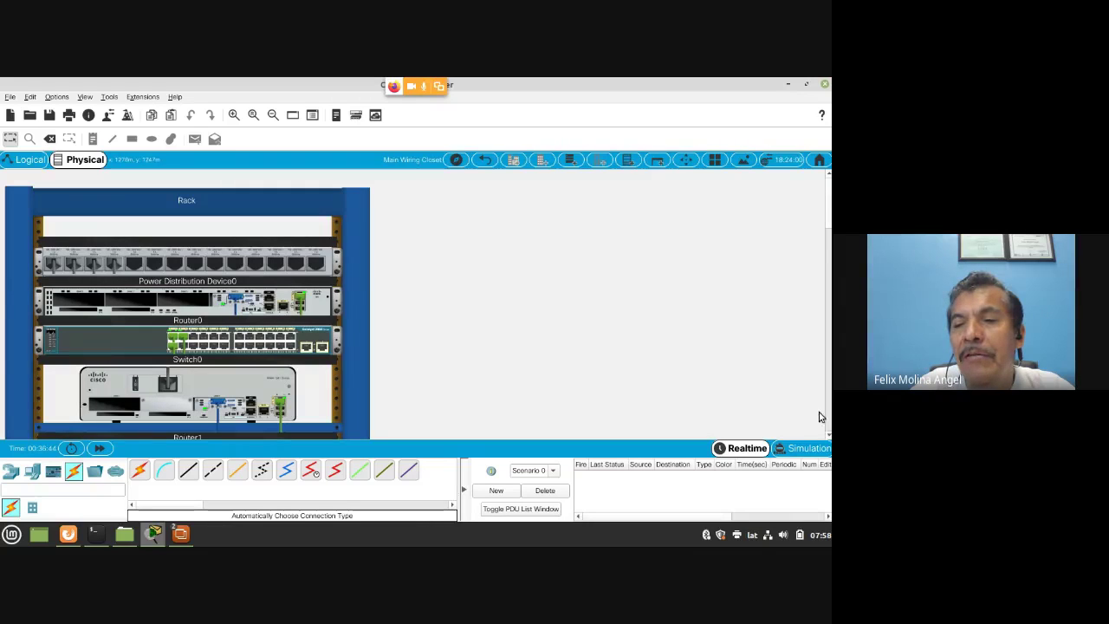
Step: Examine how the power distribution device, both routers and both switches are mounted and cabled in the rack
left_click(828, 435)
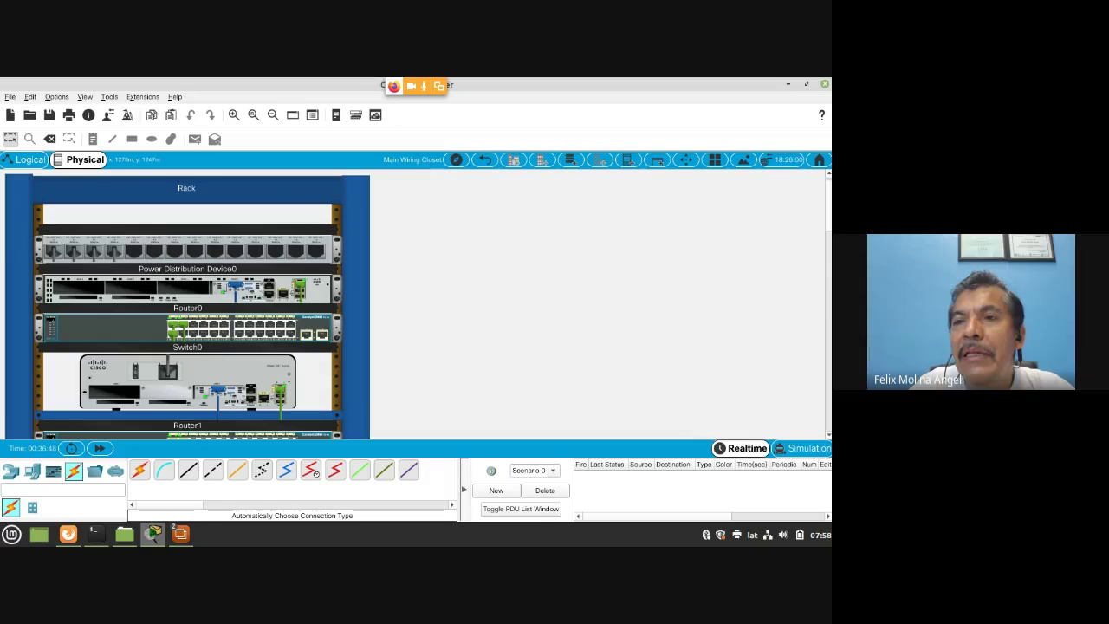
left_click_drag(829, 216, 829, 241)
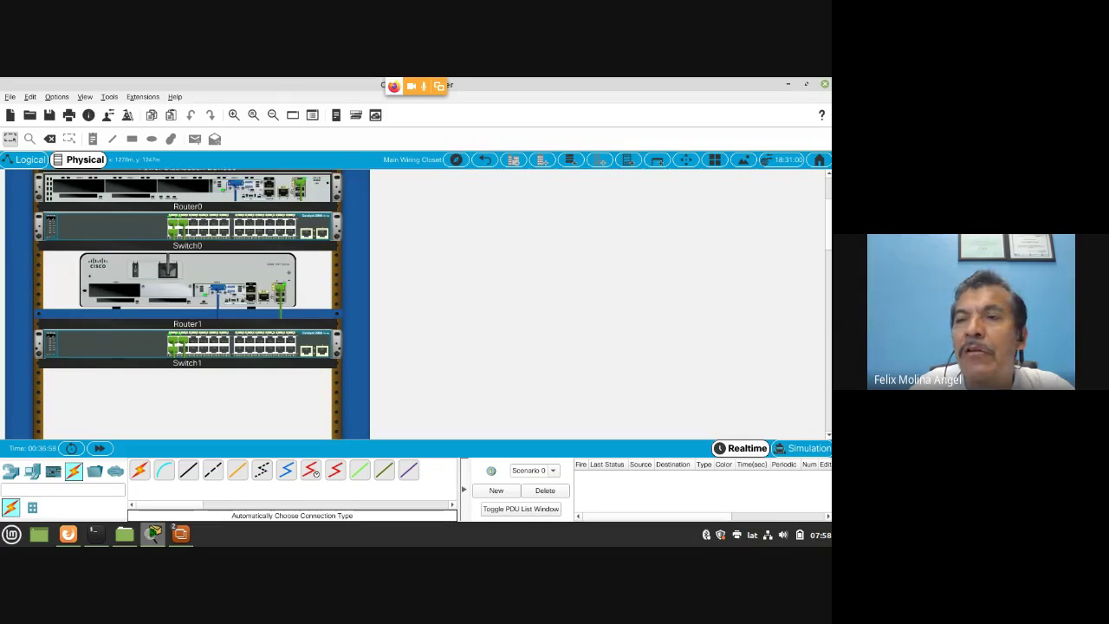
left_click(828, 179)
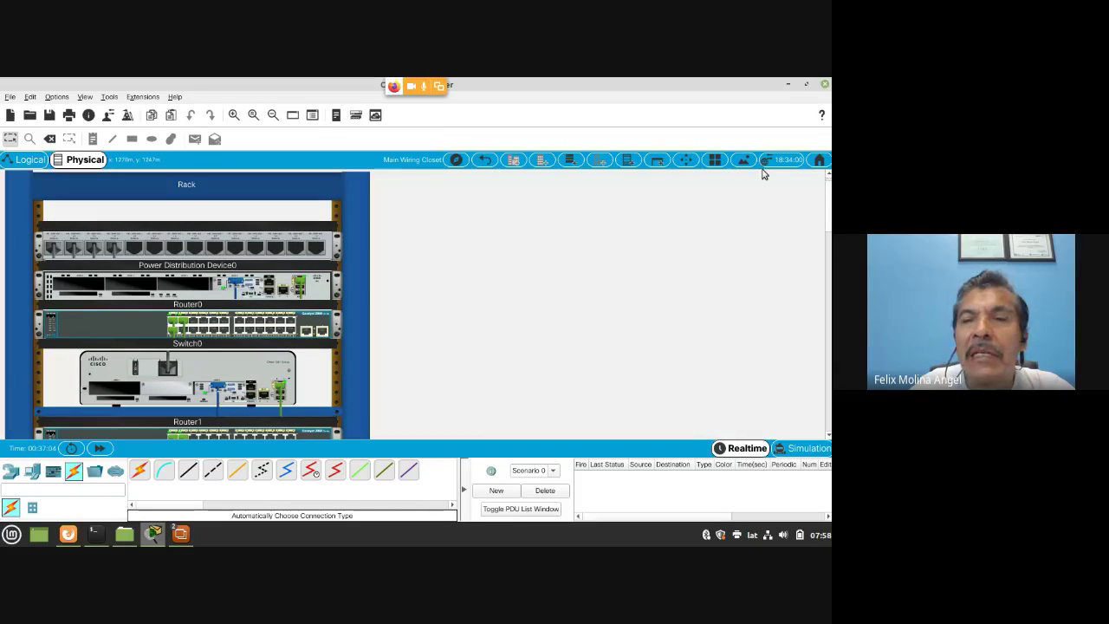
left_click(829, 178)
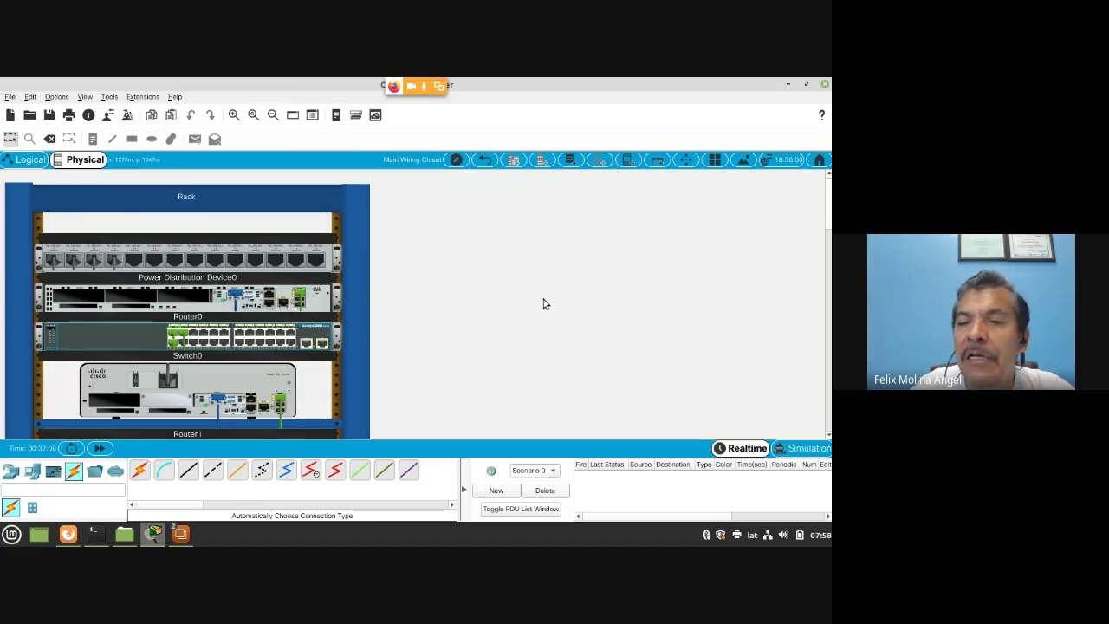
left_click(829, 438)
scroll(828, 433, "down", 5)
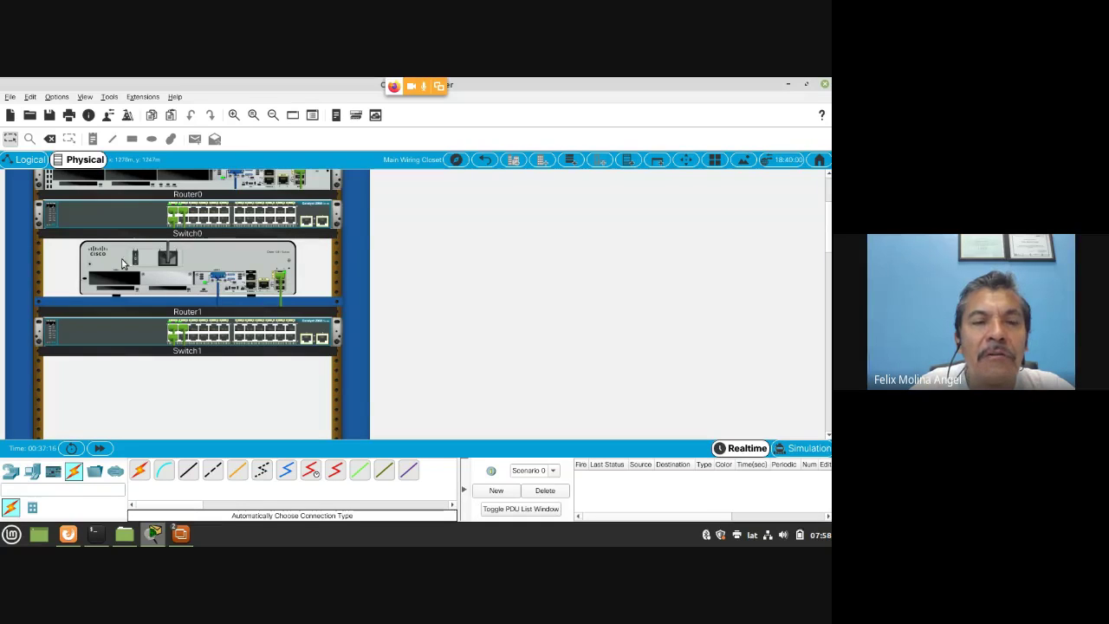
left_click(829, 176)
left_click(829, 175)
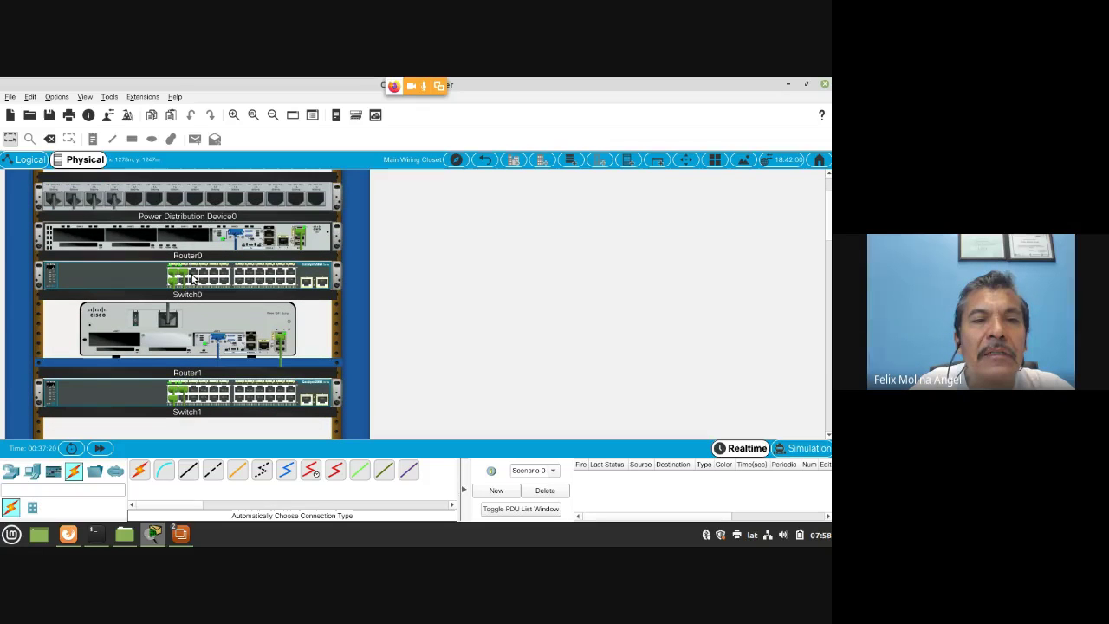
scroll(170, 273, "down", 2)
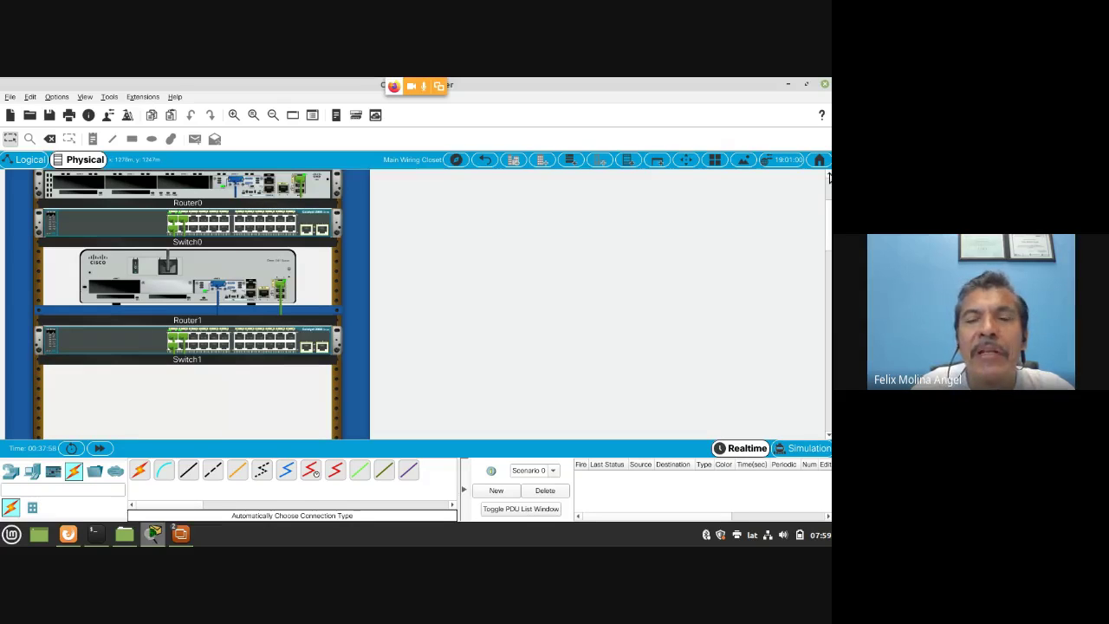
scroll(828, 178, "up", 1)
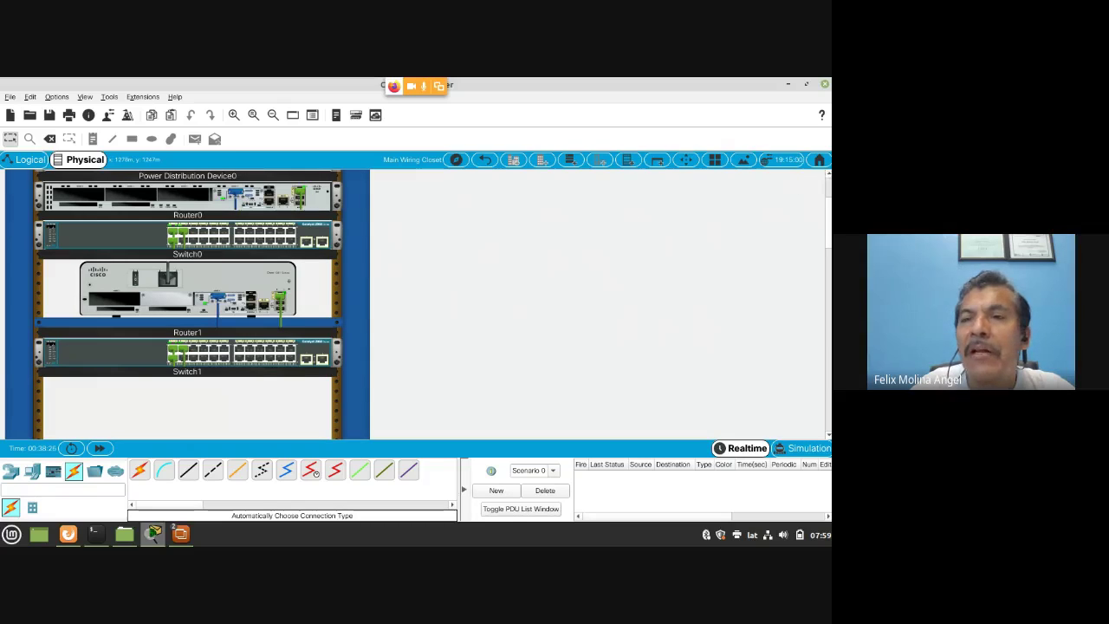
left_click(827, 174)
left_click(827, 175)
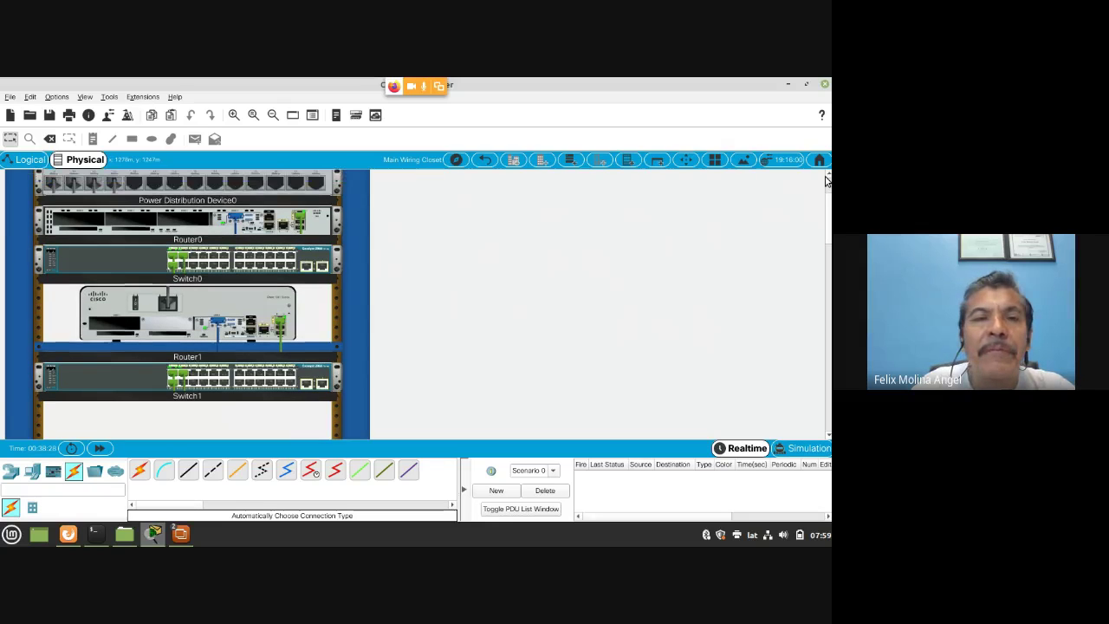
left_click(827, 174)
left_click(827, 175)
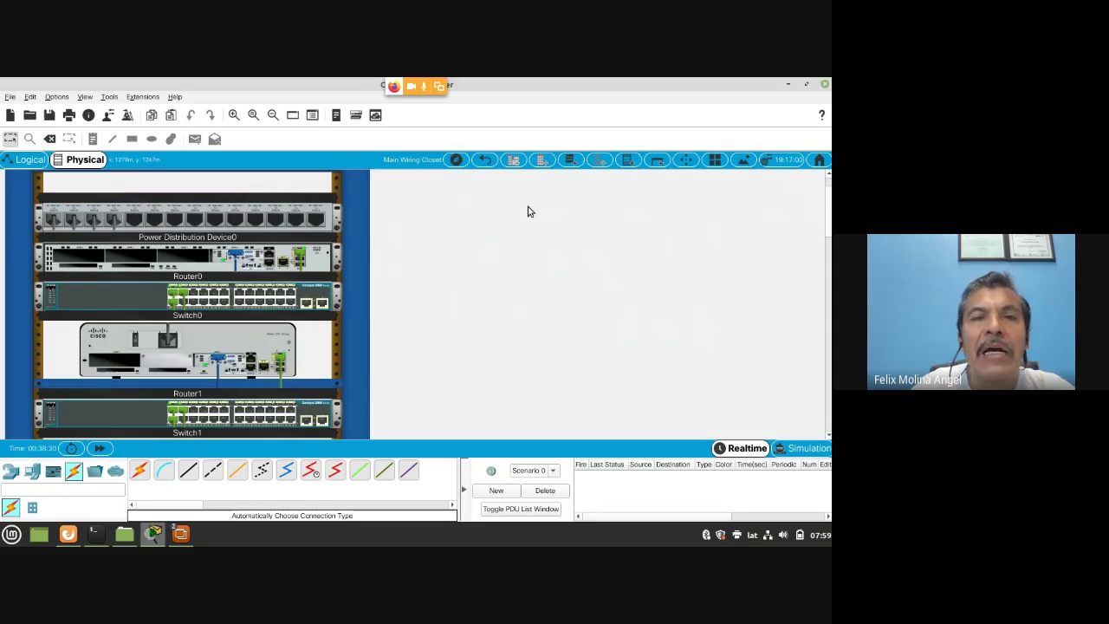
Step: Return to the logical workspace and look over the labelled topology
left_click(17, 163)
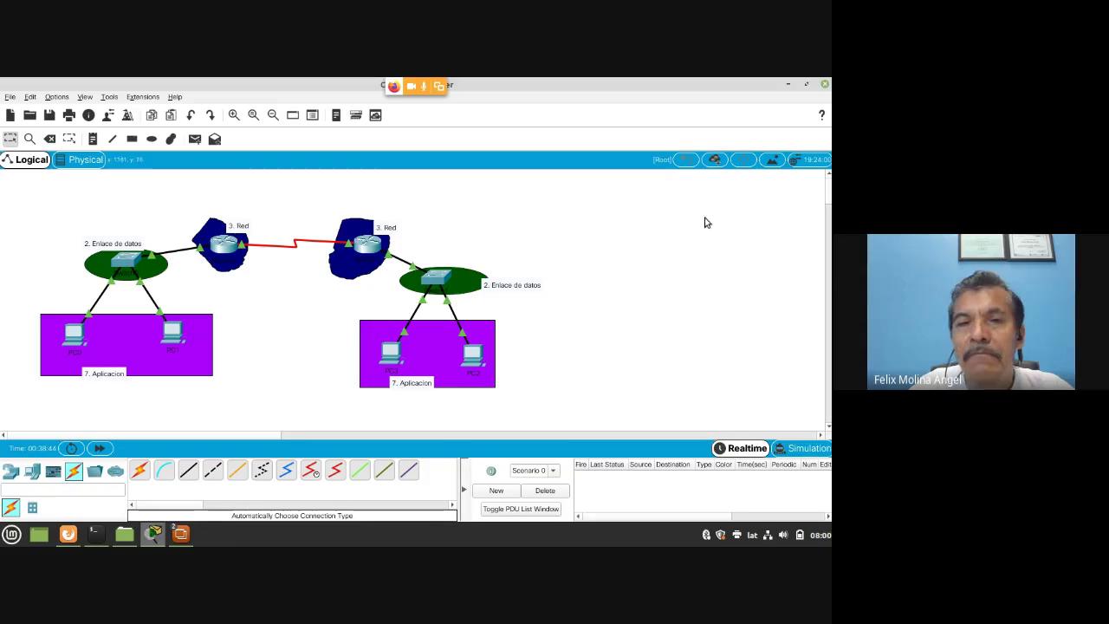
scroll(564, 245, "down", 3)
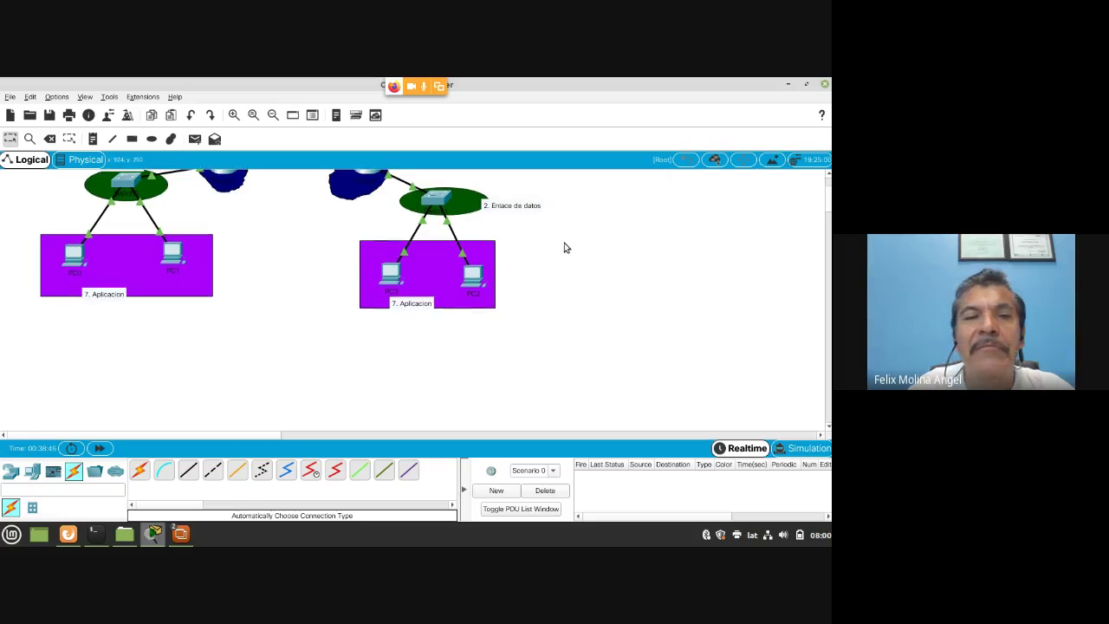
scroll(828, 198, "up", 3)
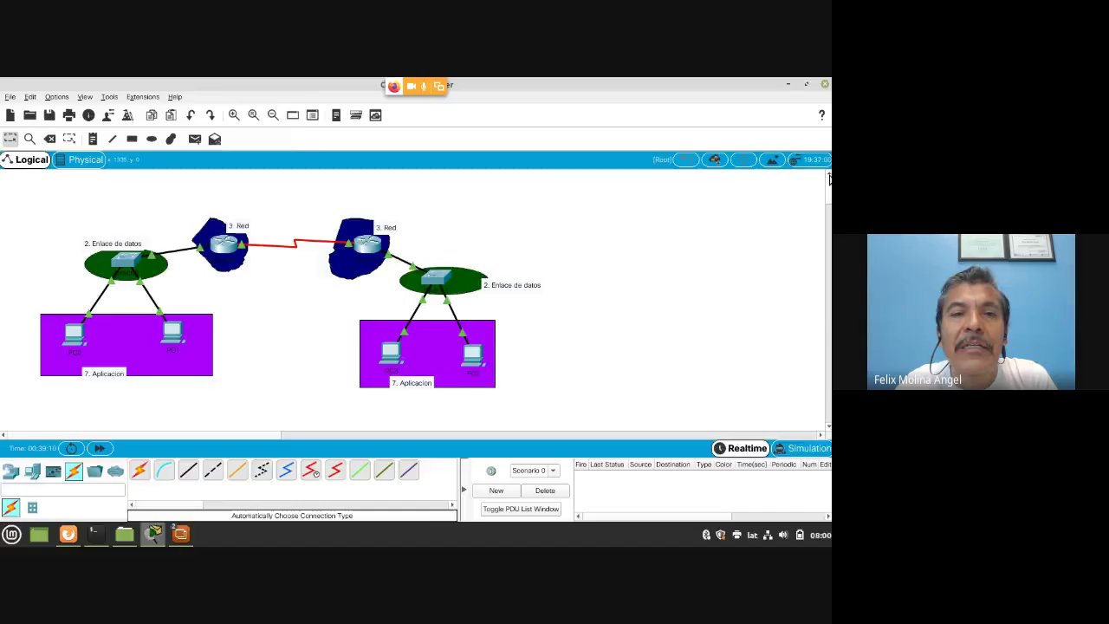
Step: Switch to the Cisco slide presentation and advance to the "Segmenting Messages" slide of Data Encapsulation
key("alt+Tab")
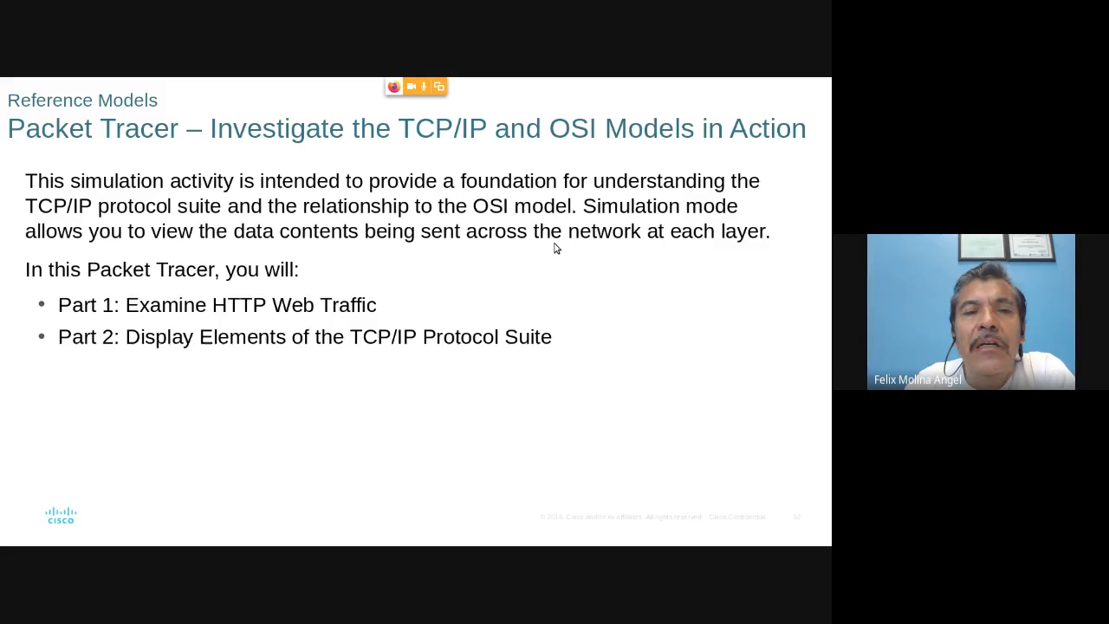
key("Right")
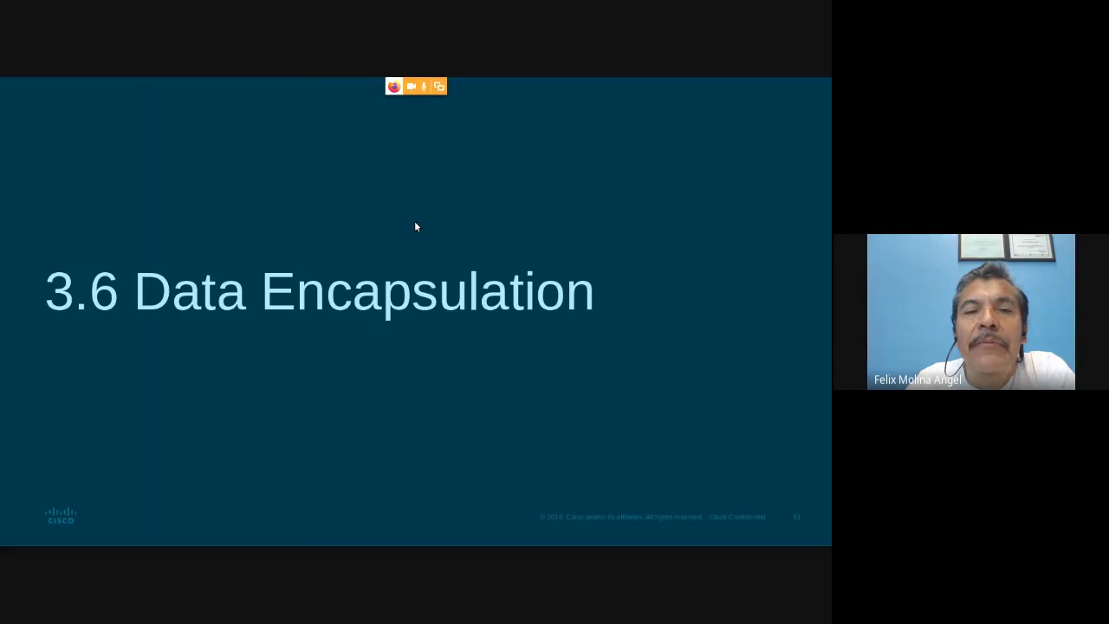
key("Right")
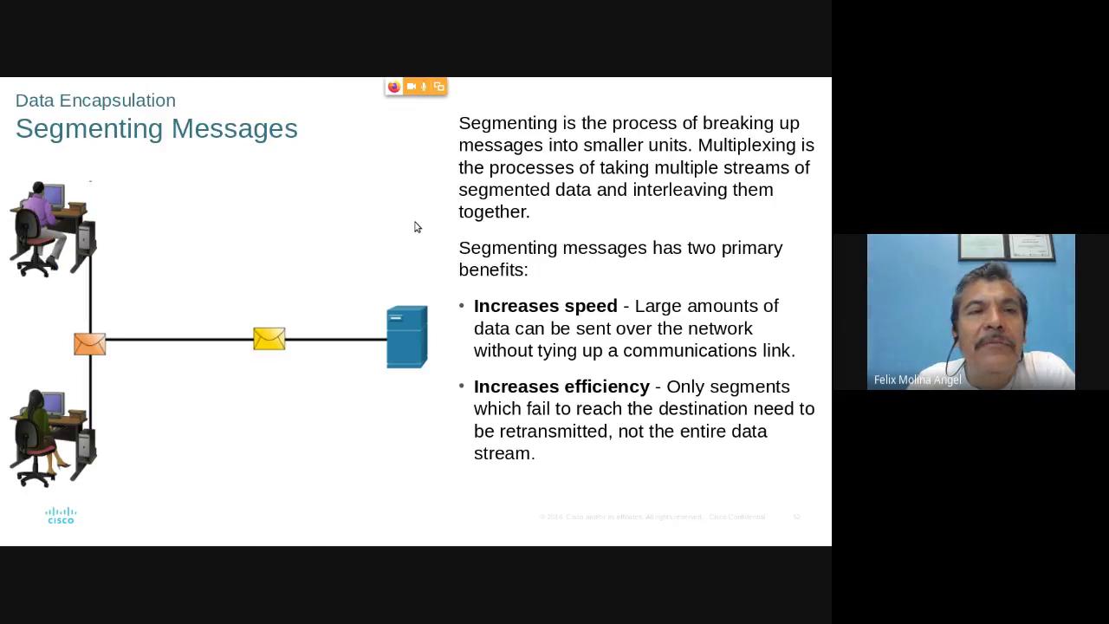
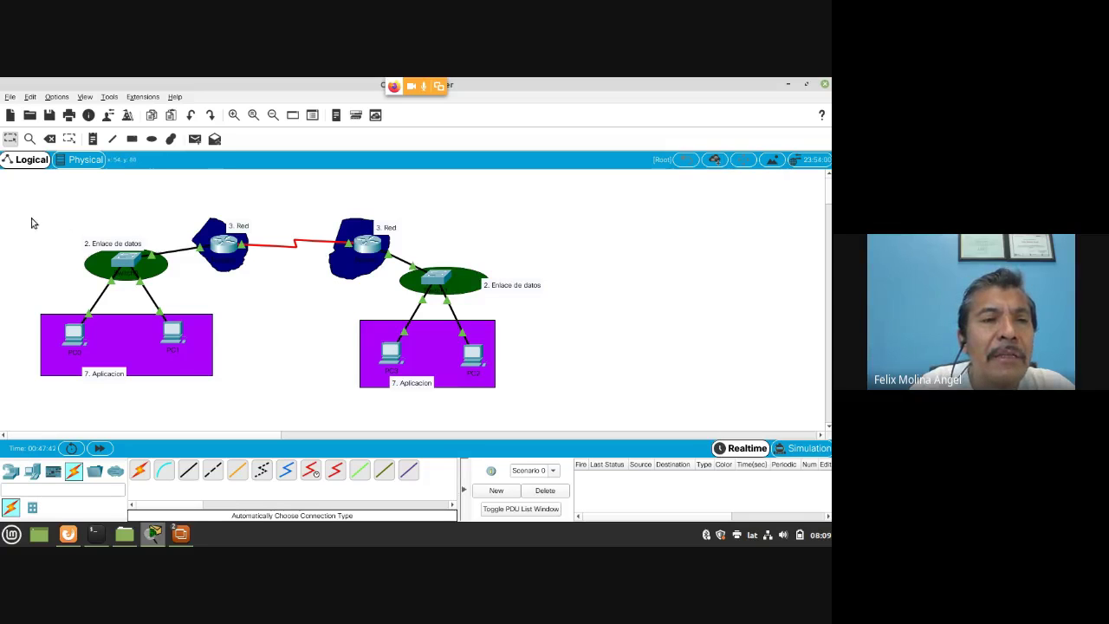
Step: Draw a large unfilled ellipse with a dark red #550000 outline around PC0, PC1 and their switch
left_click(153, 140)
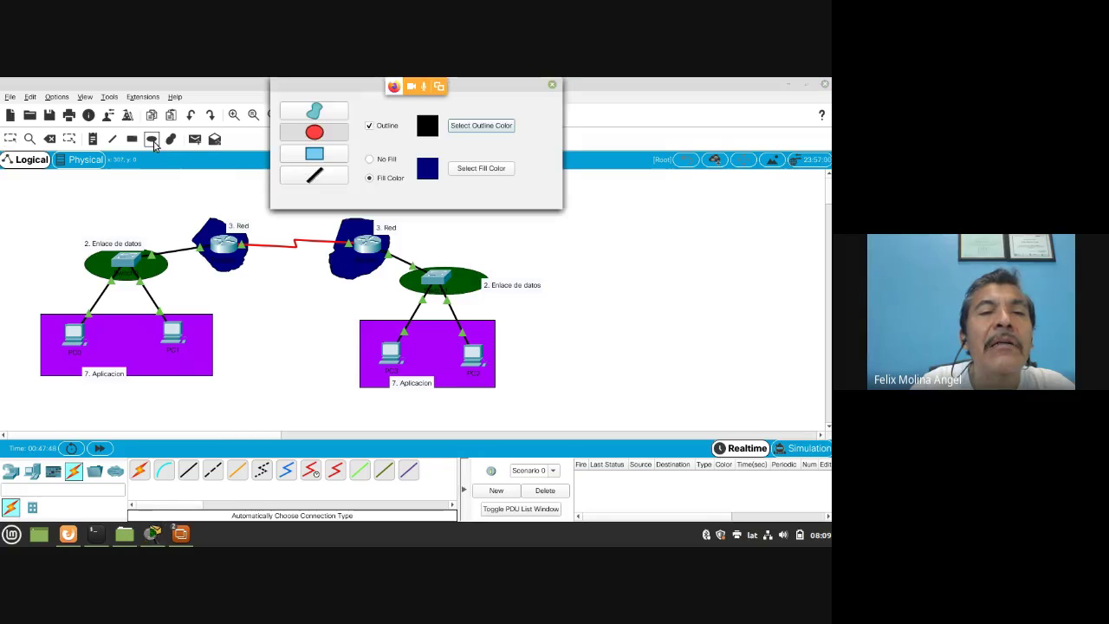
left_click(381, 162)
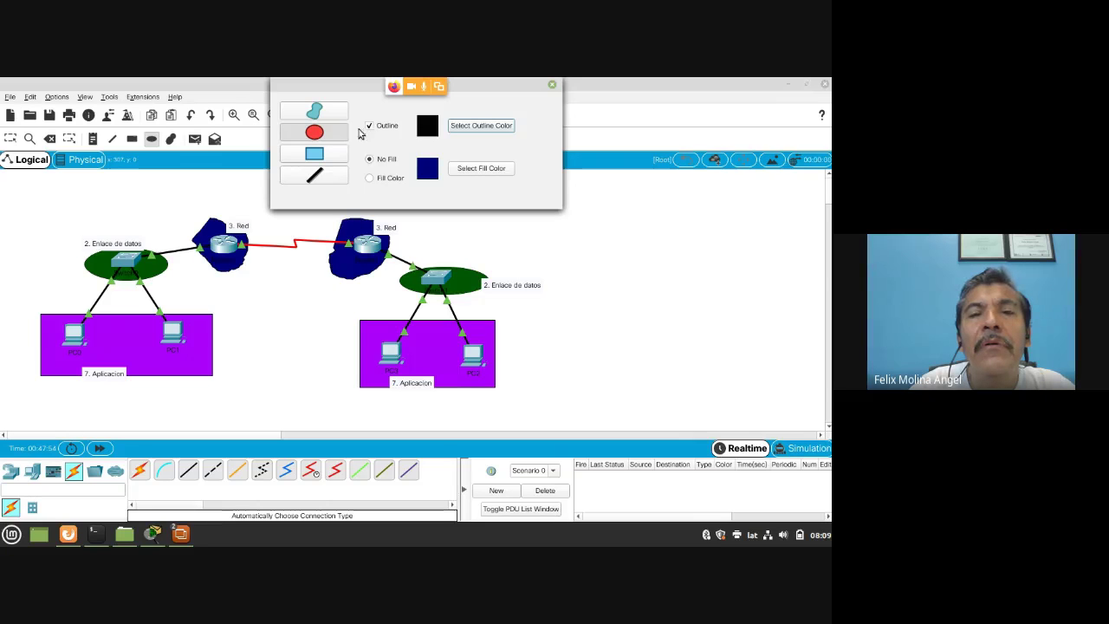
left_click(473, 126)
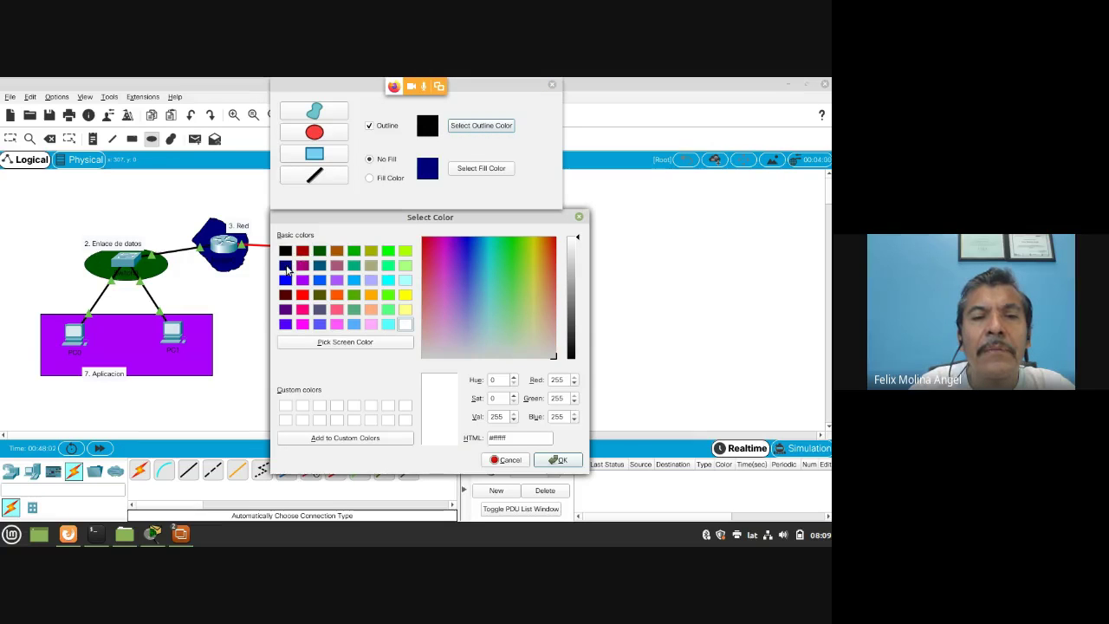
left_click(287, 295)
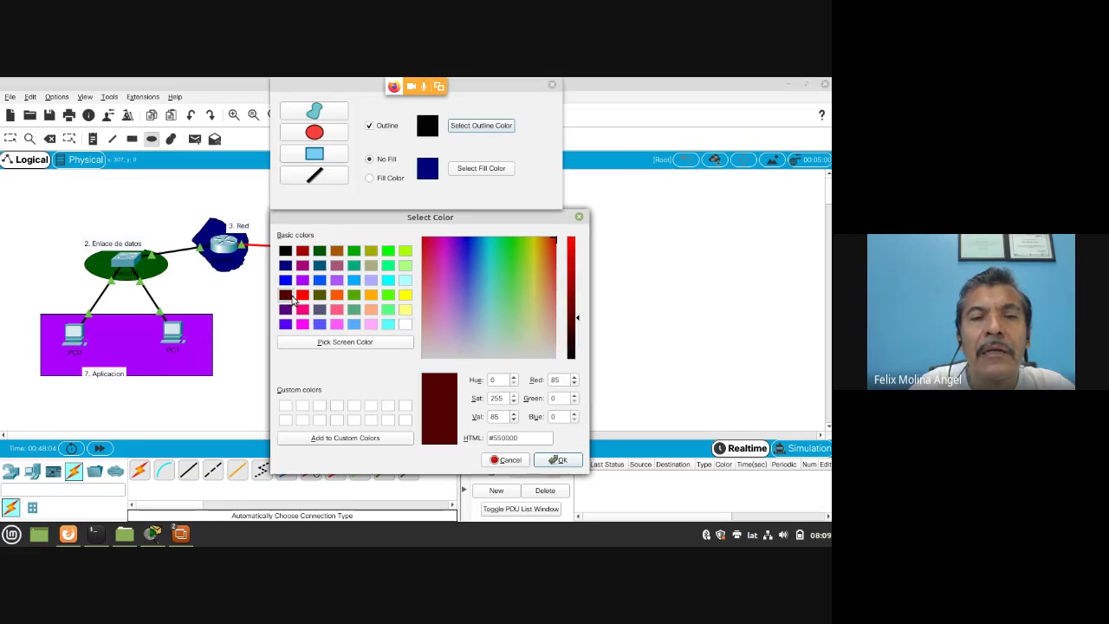
left_click(558, 460)
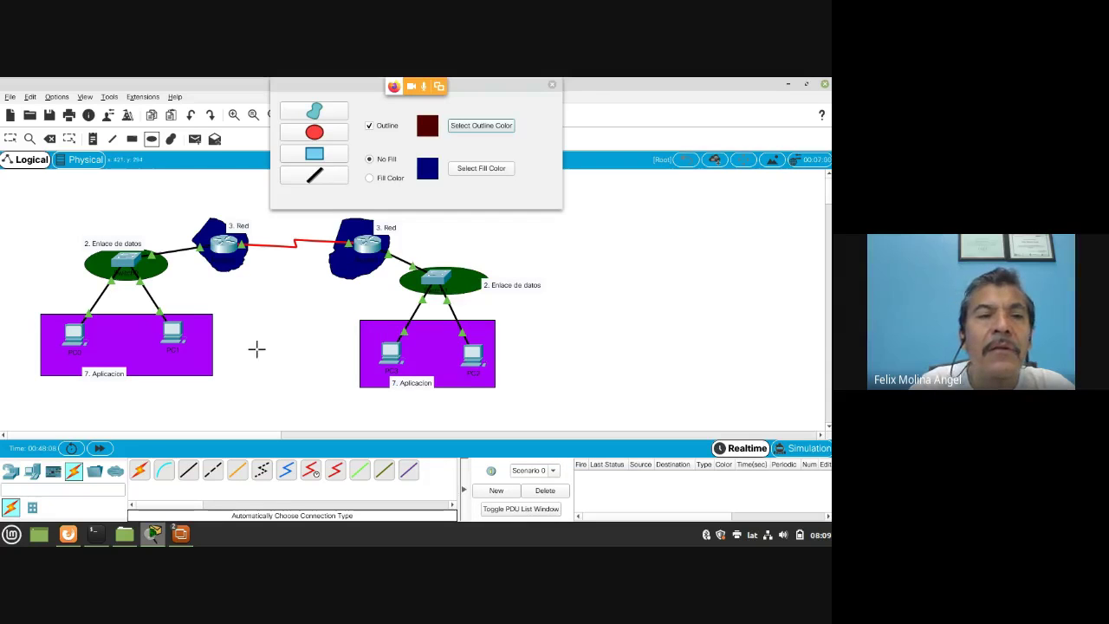
left_click_drag(23, 237, 240, 417)
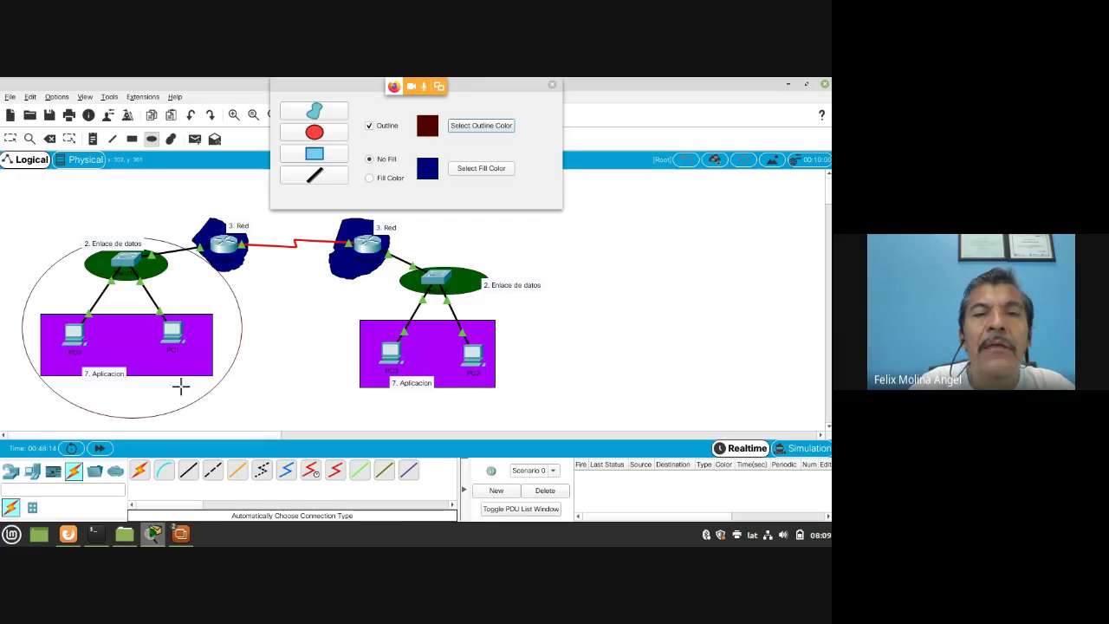
left_click(551, 85)
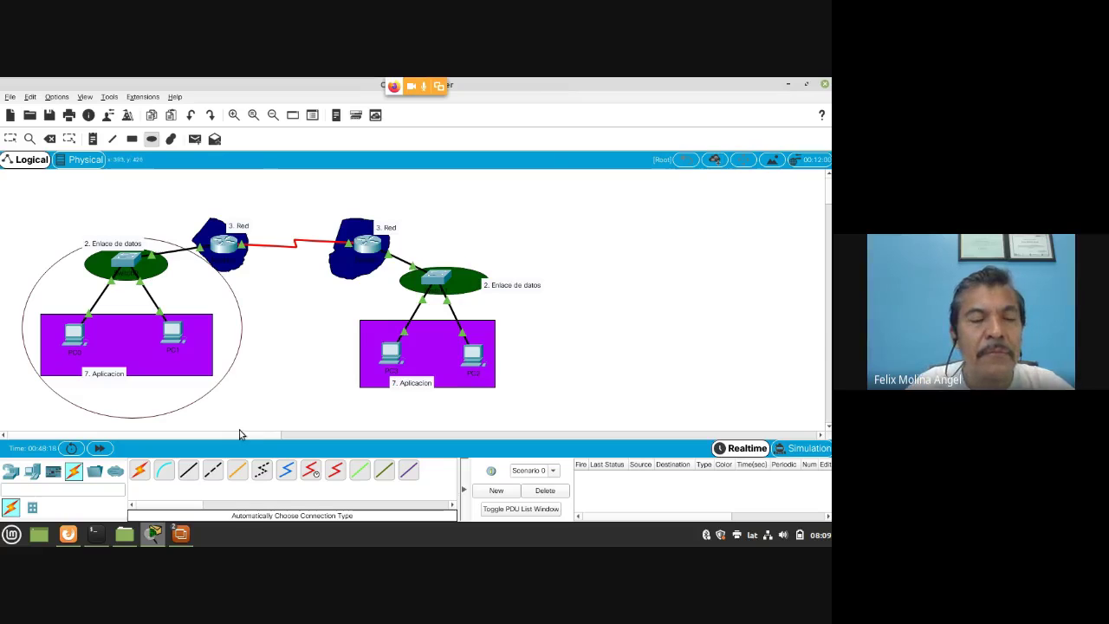
Step: Centre the existing ellipse over the PC0 and PC1 network and add a "LAN" note at its upper-left edge
key("Escape")
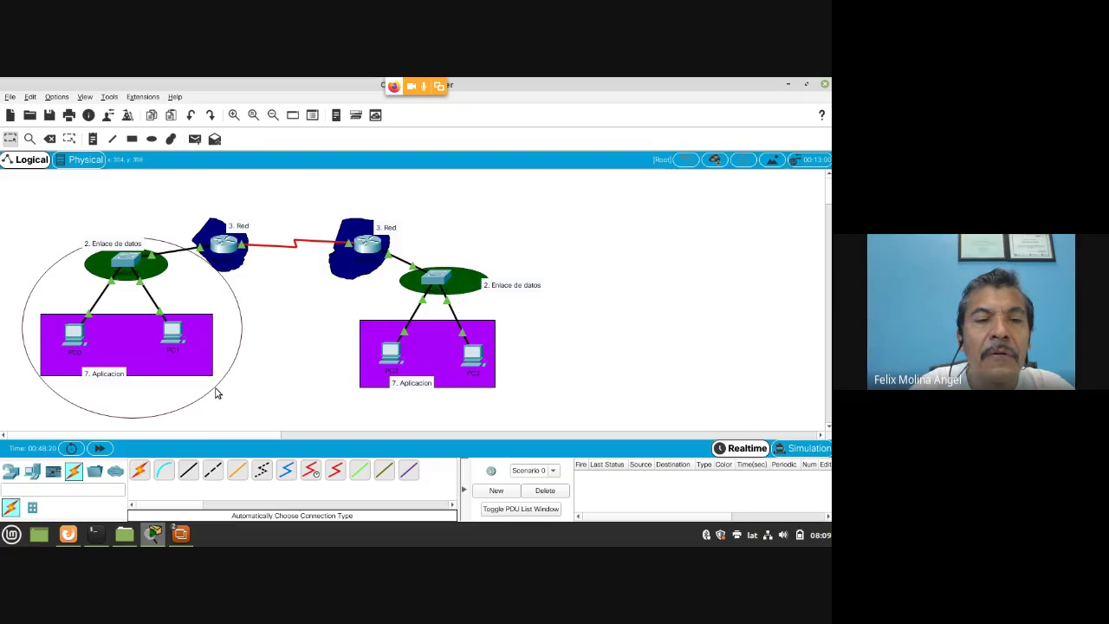
left_click_drag(217, 391, 219, 372)
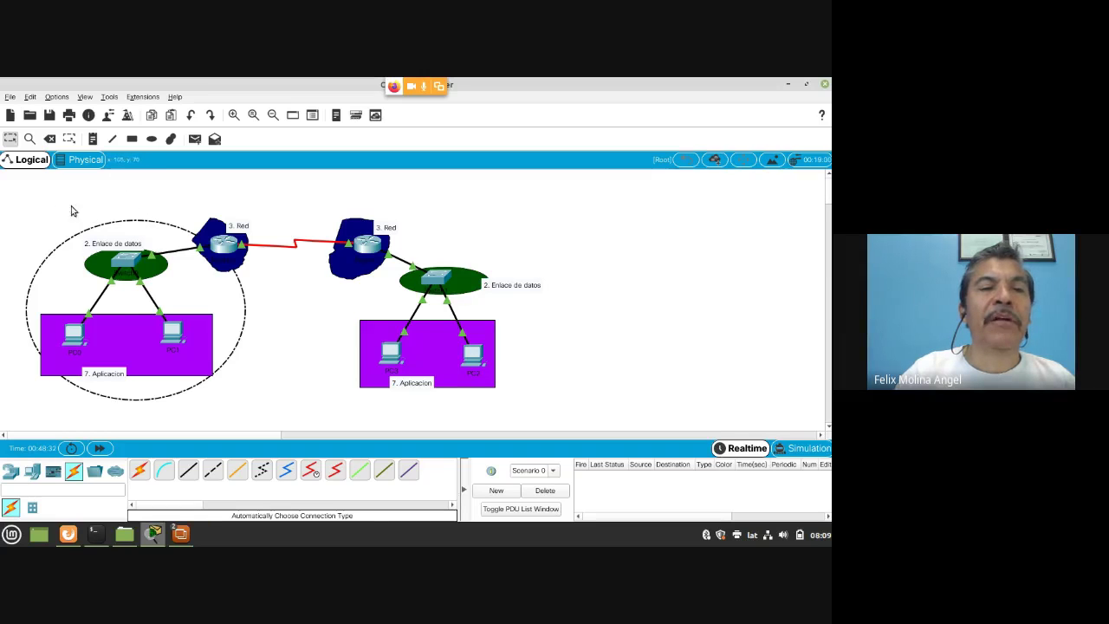
left_click(94, 140)
left_click(35, 234)
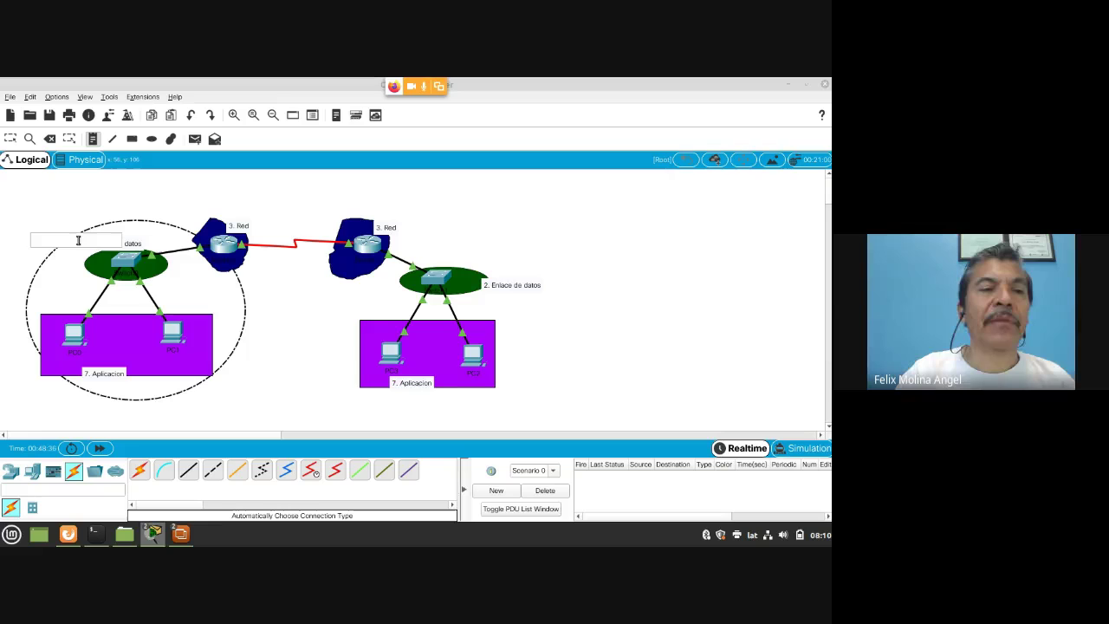
type("LAN")
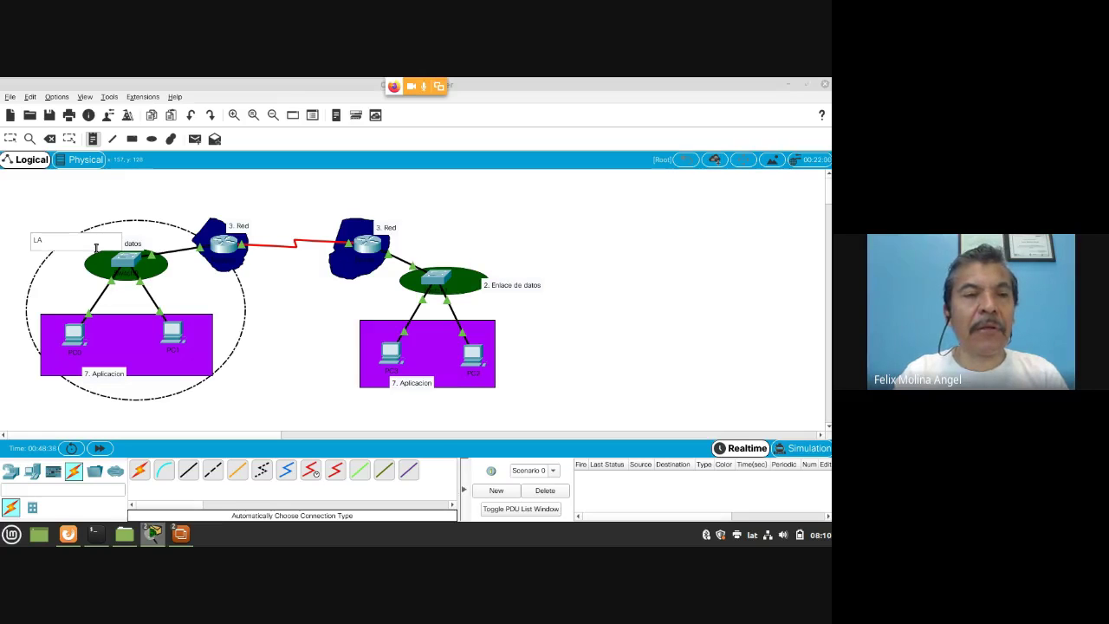
left_click(277, 342)
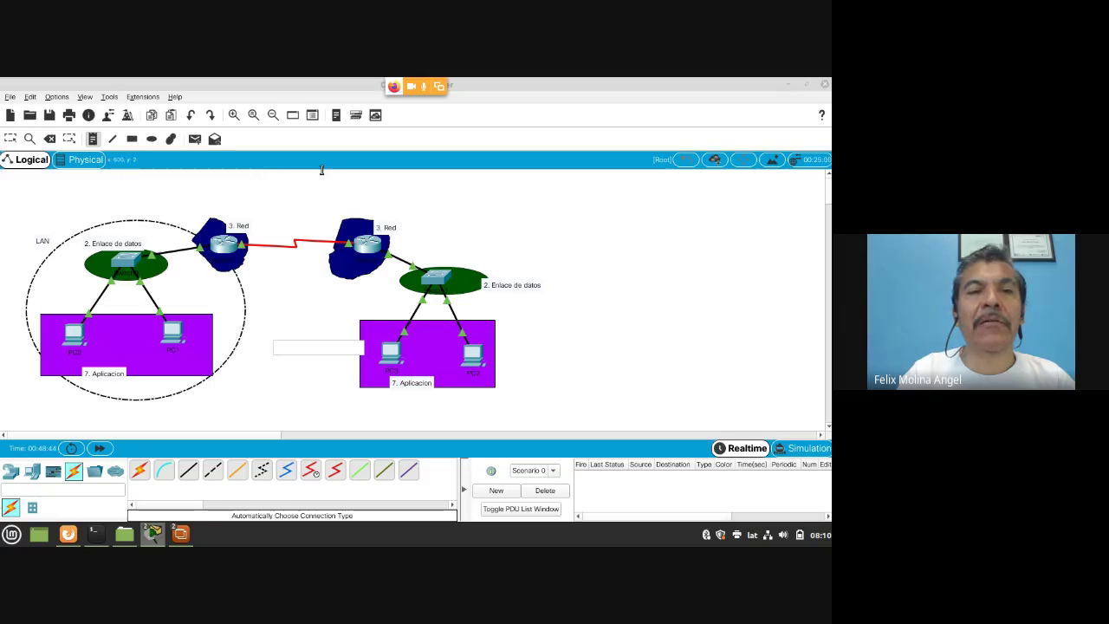
Step: Draw an unfilled ellipse with a dark red outline and move it around the second switch and its two PCs
left_click(152, 140)
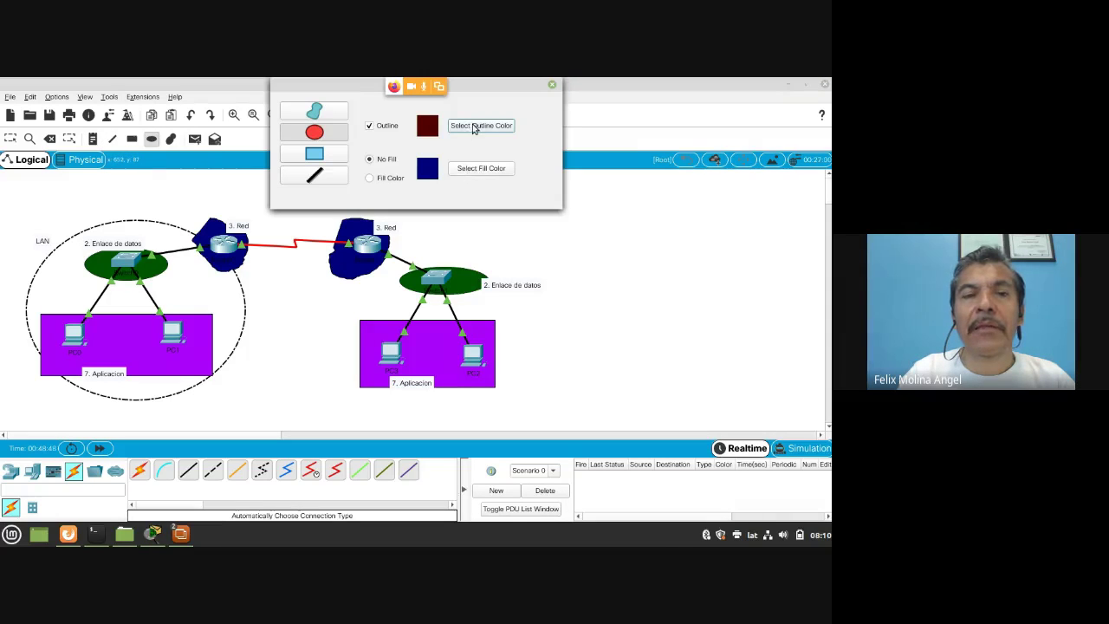
left_click(552, 85)
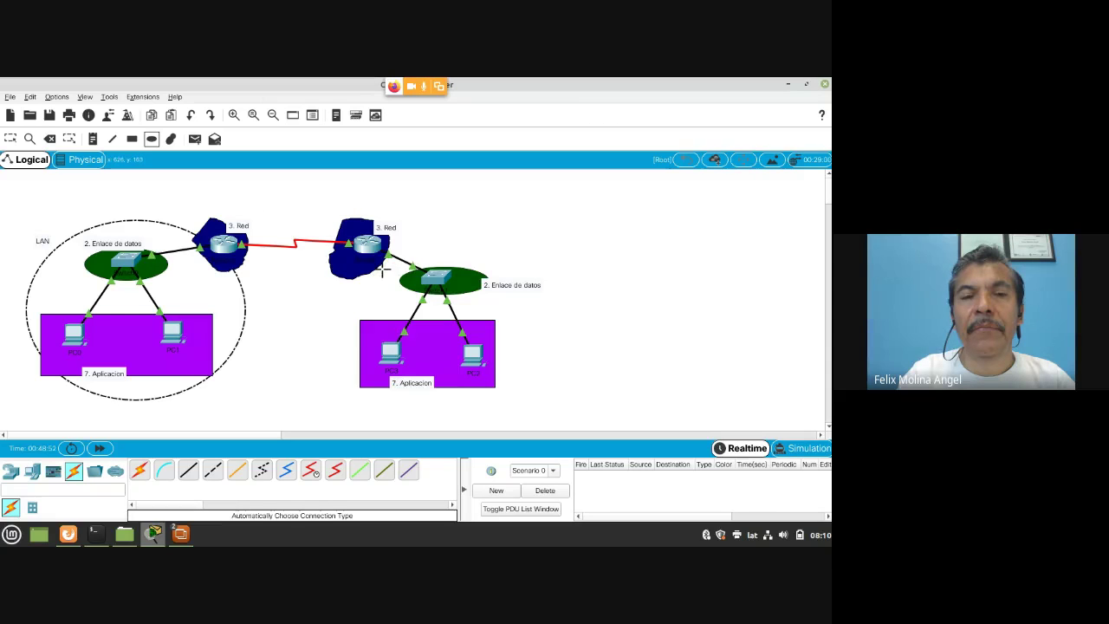
left_click_drag(383, 270, 581, 426)
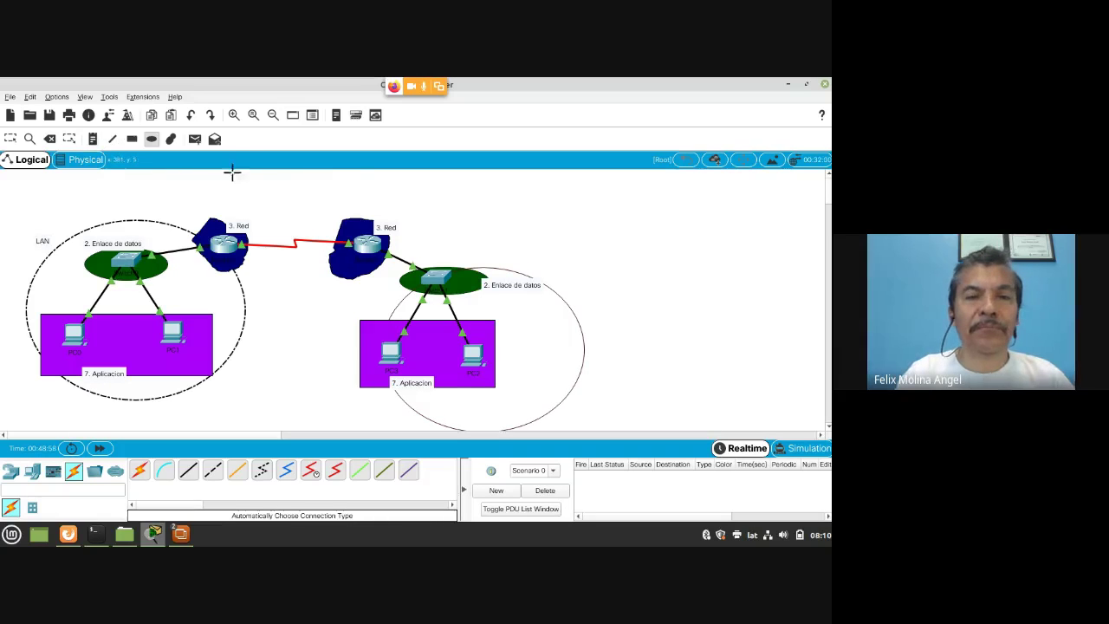
key("Escape")
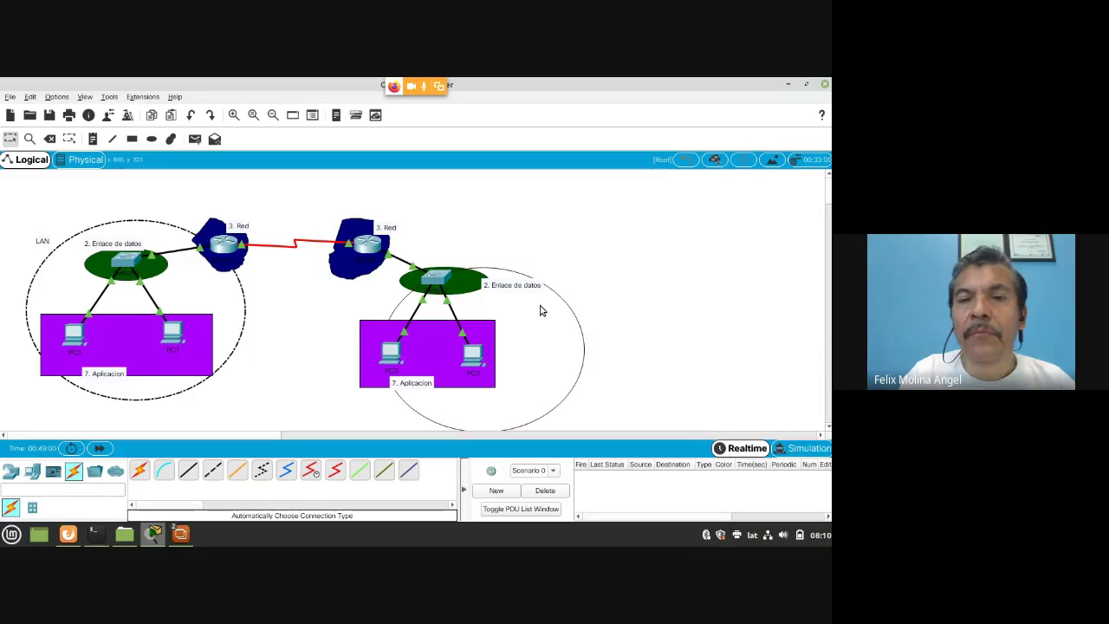
left_click(583, 351)
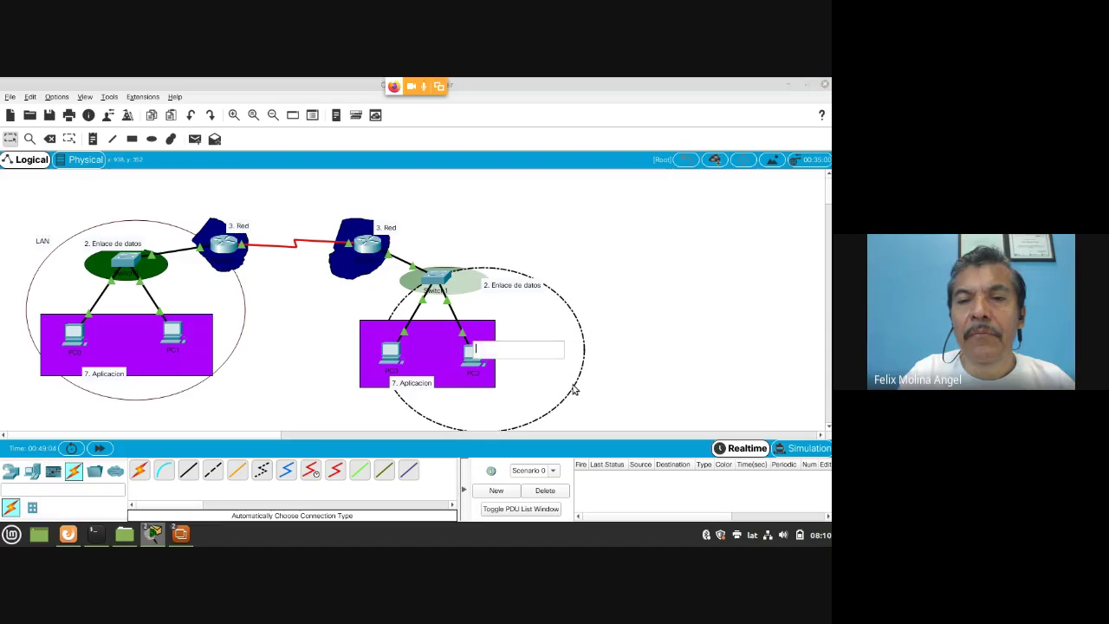
left_click_drag(579, 389, 530, 364)
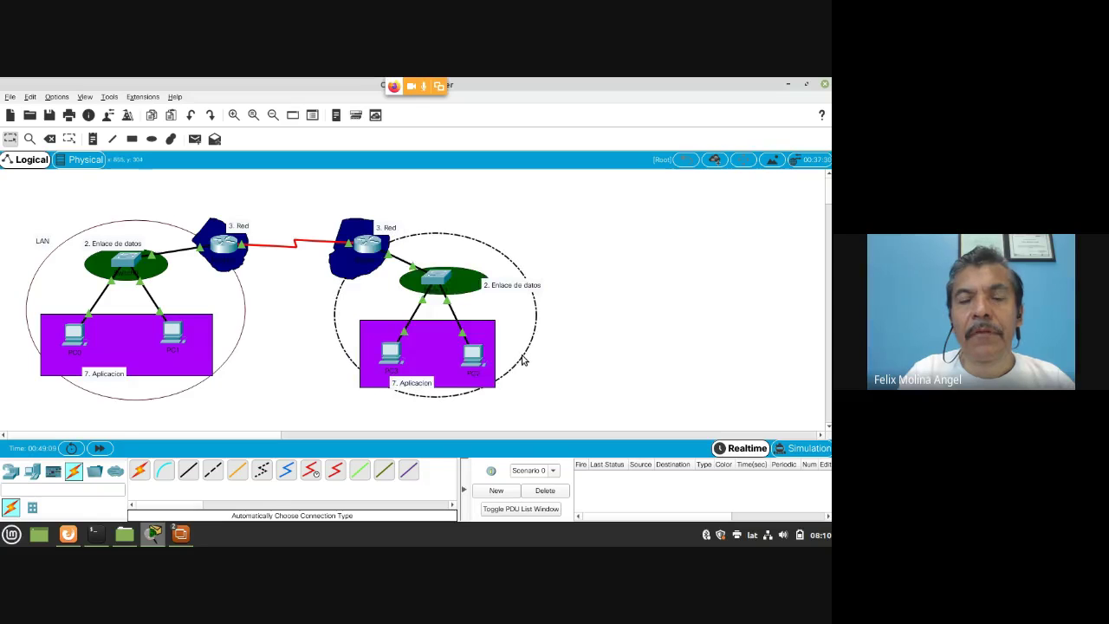
left_click(597, 381)
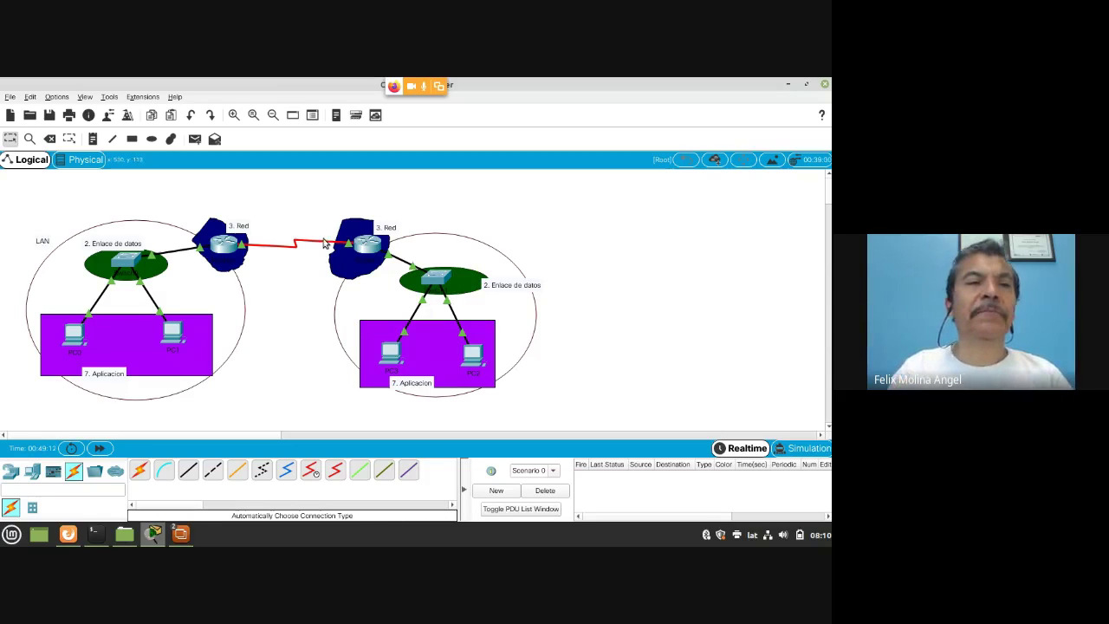
Step: Add a "LAN" note at the upper-right edge of the second network's ellipse
left_click(92, 143)
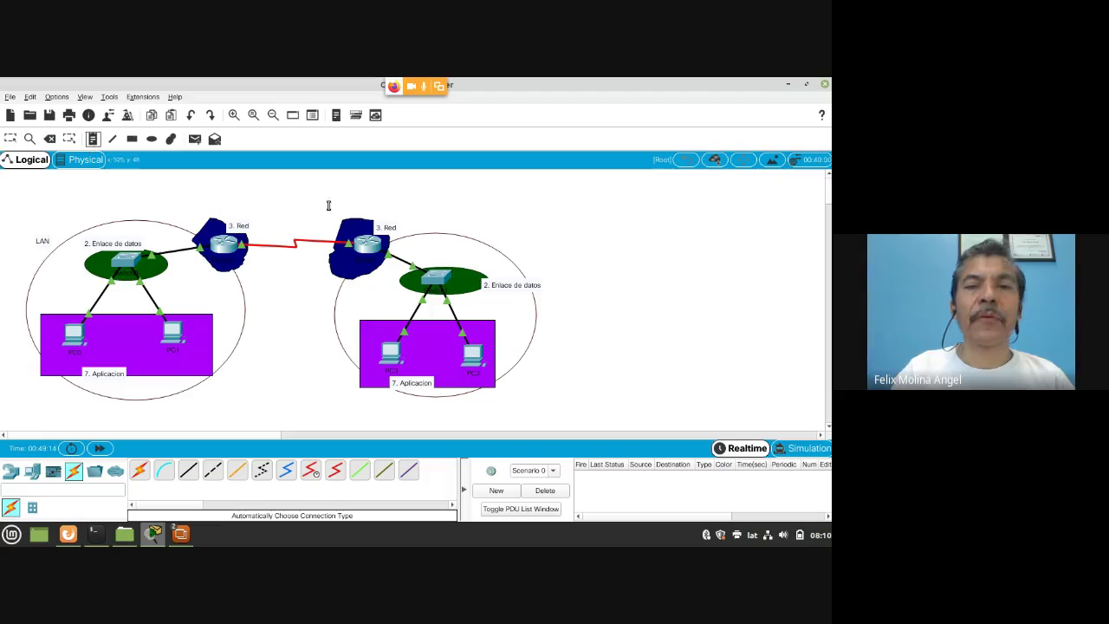
left_click(512, 259)
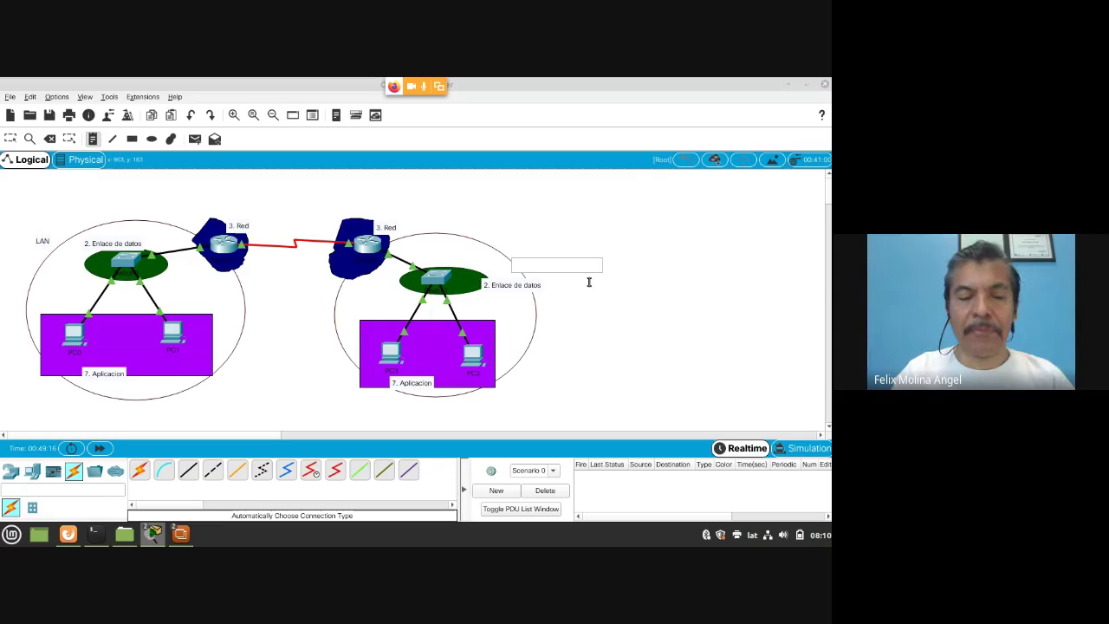
type("LAN")
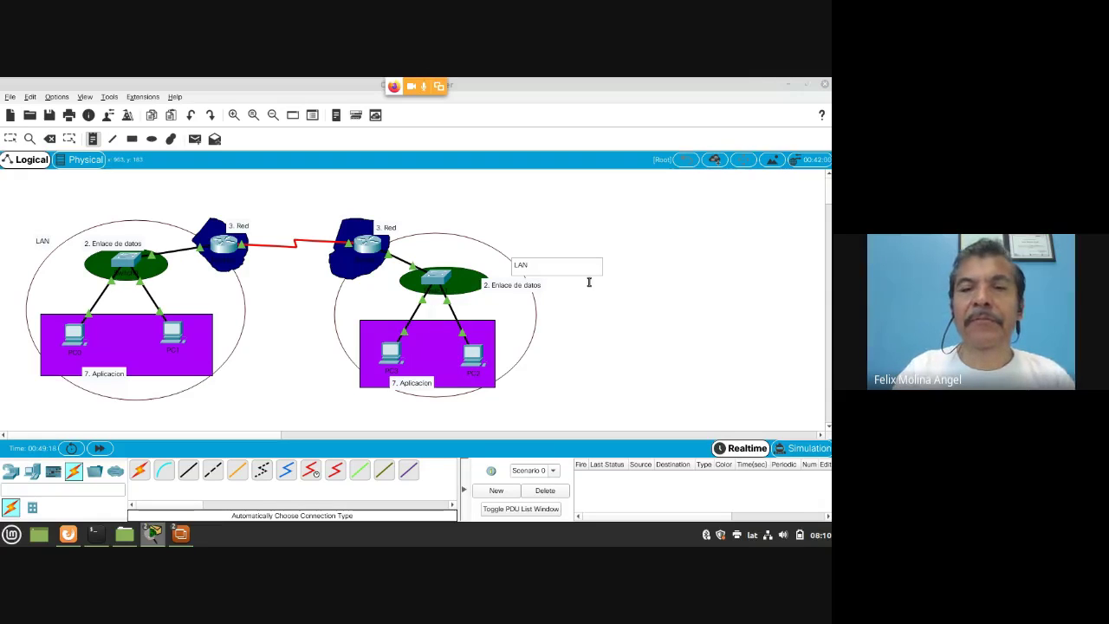
left_click(612, 355)
key("Escape")
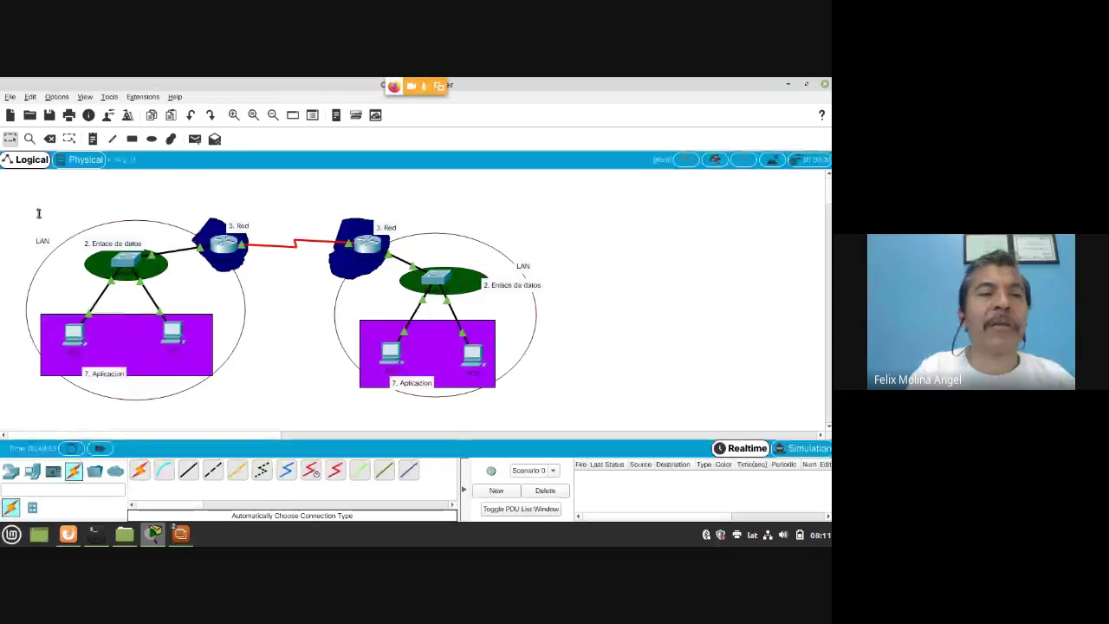
Step: Add a note reading "192.168.20.0" above the "LAN" note of the PC0 and PC1 network
left_click(93, 141)
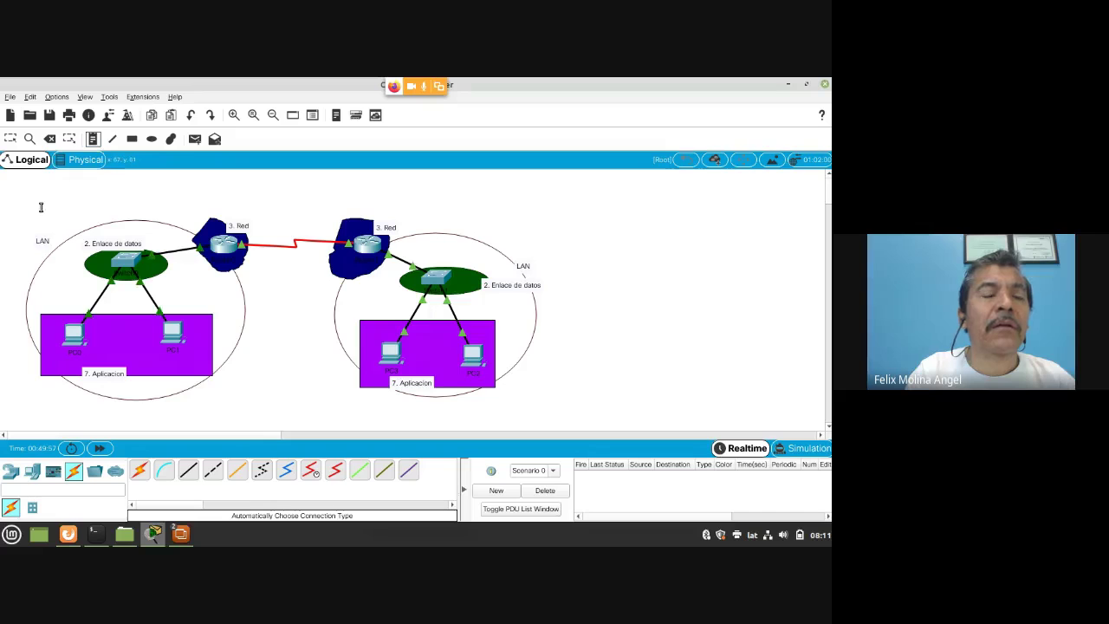
left_click(40, 208)
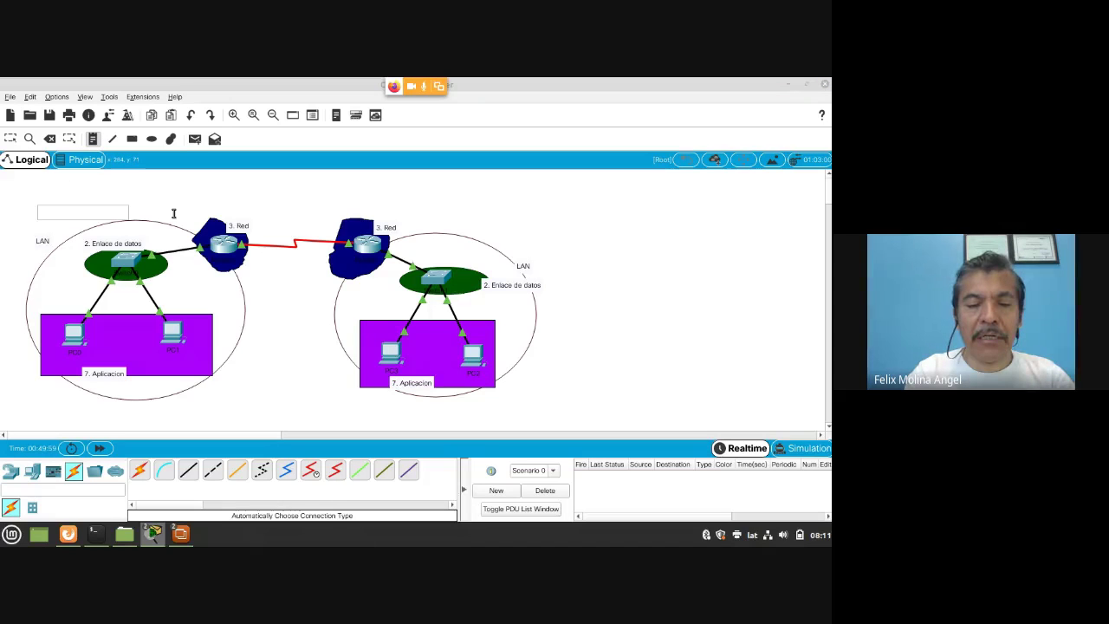
type("19")
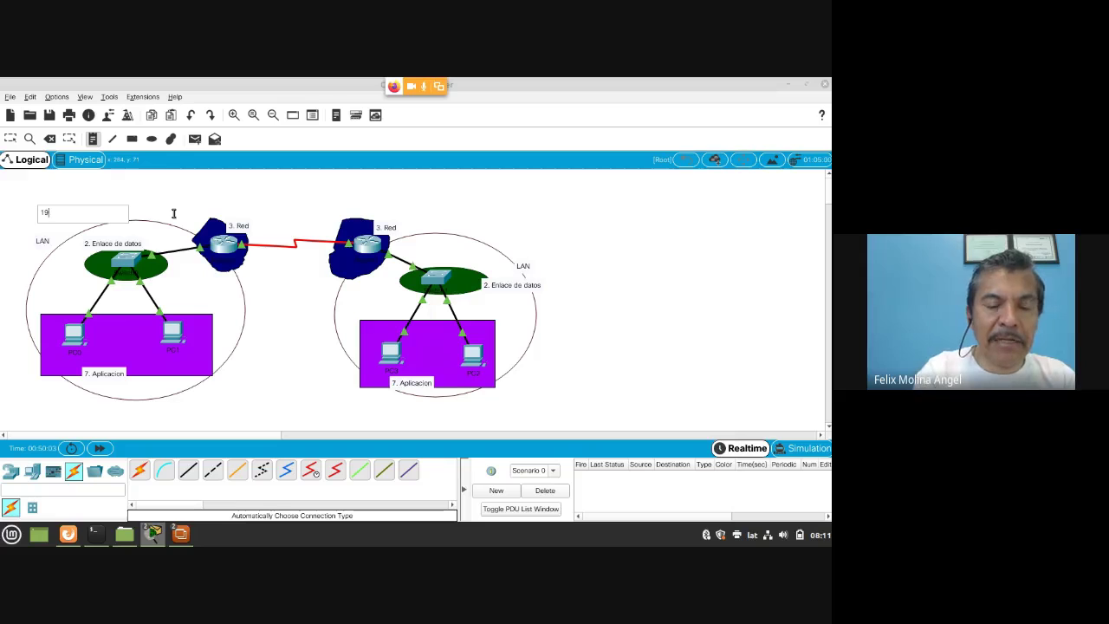
type("2")
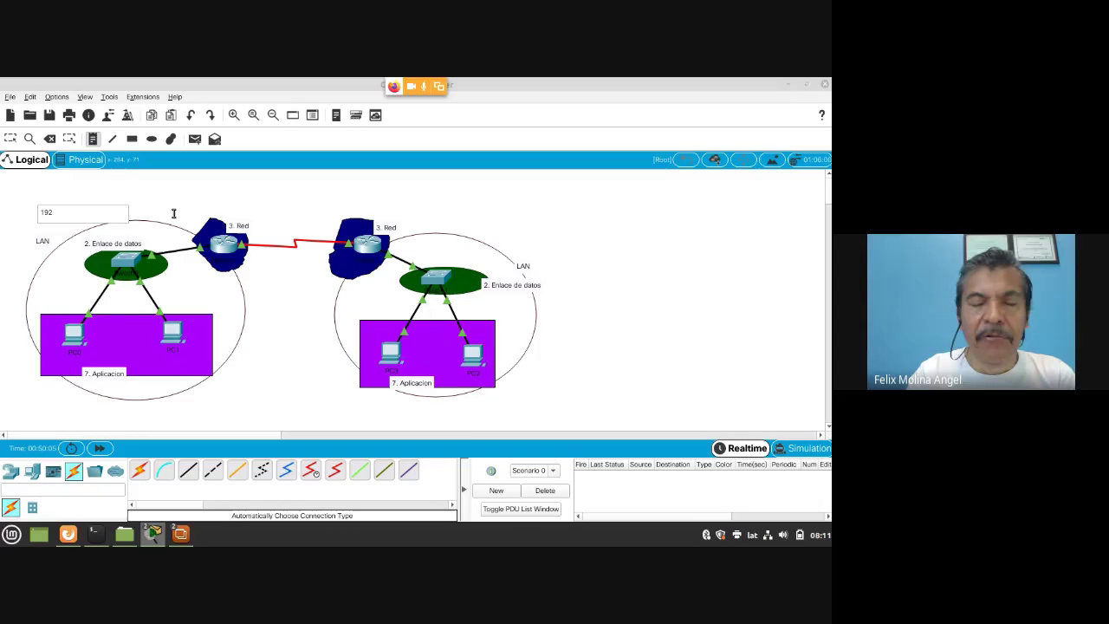
type(".")
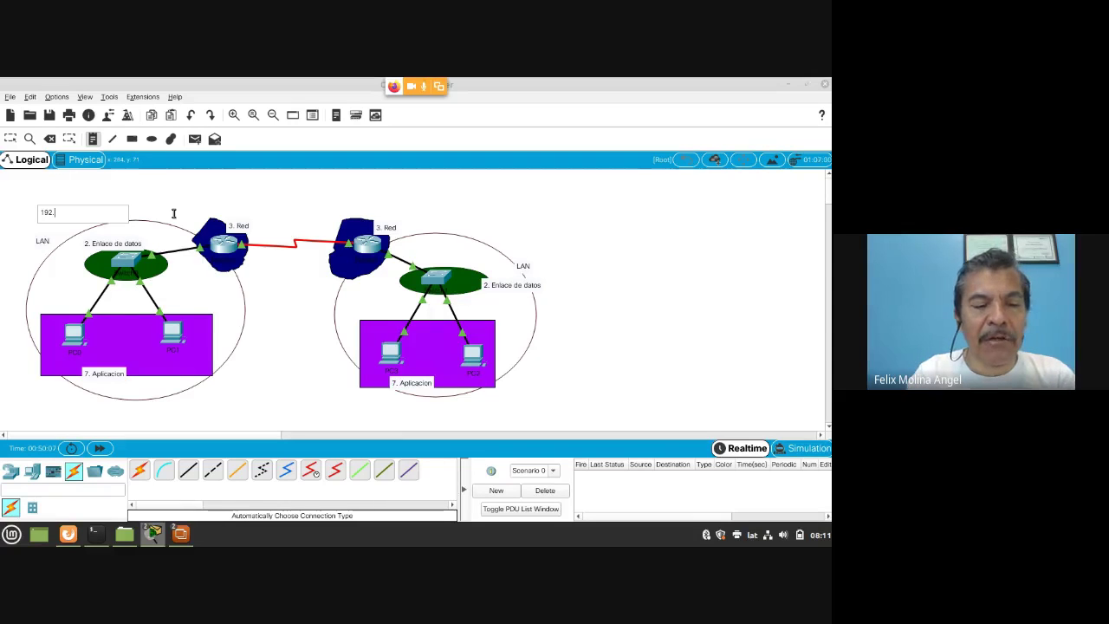
type("168.")
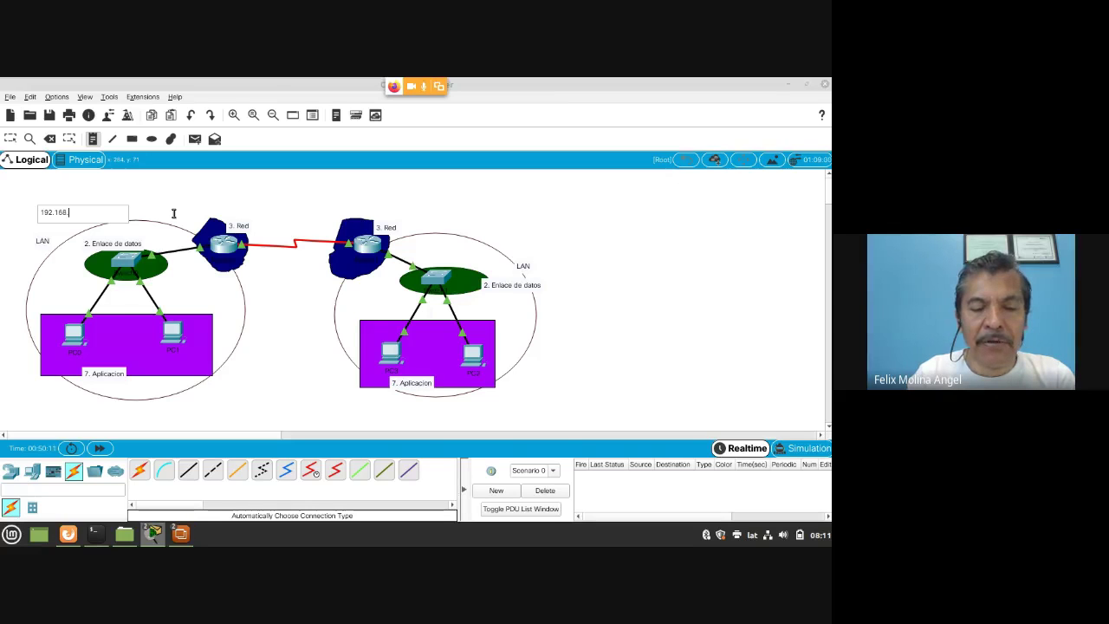
type("20")
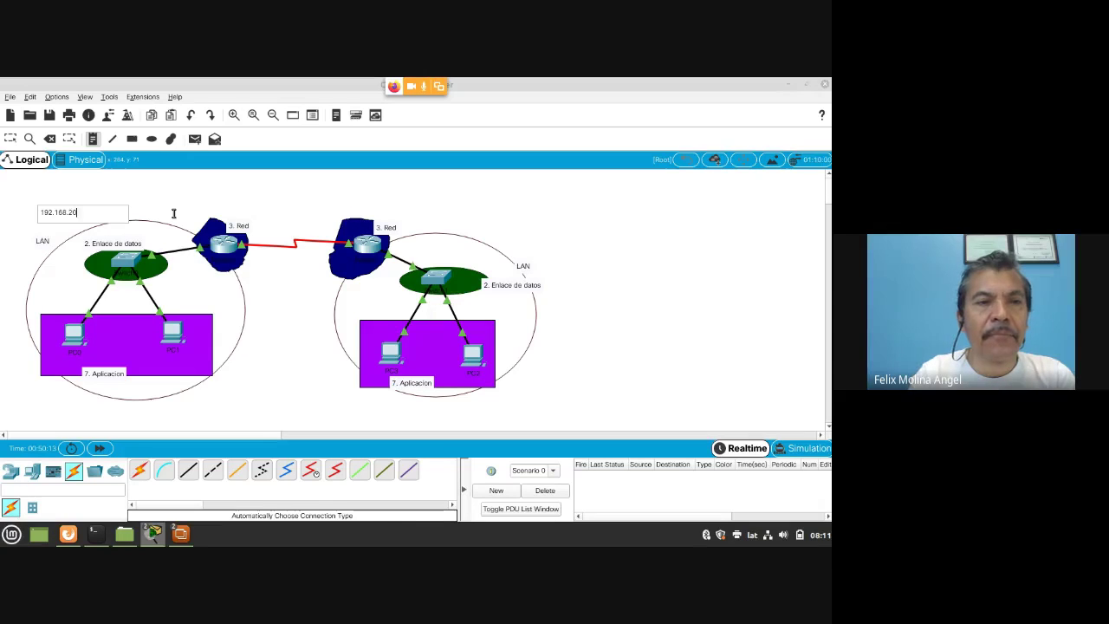
type(".0")
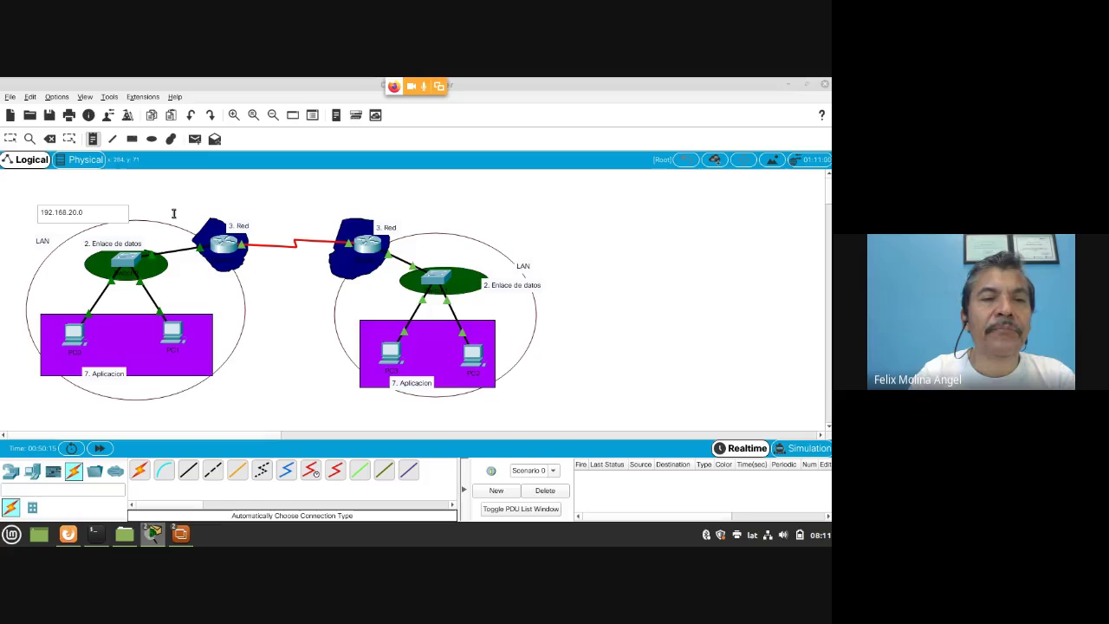
left_click(253, 383)
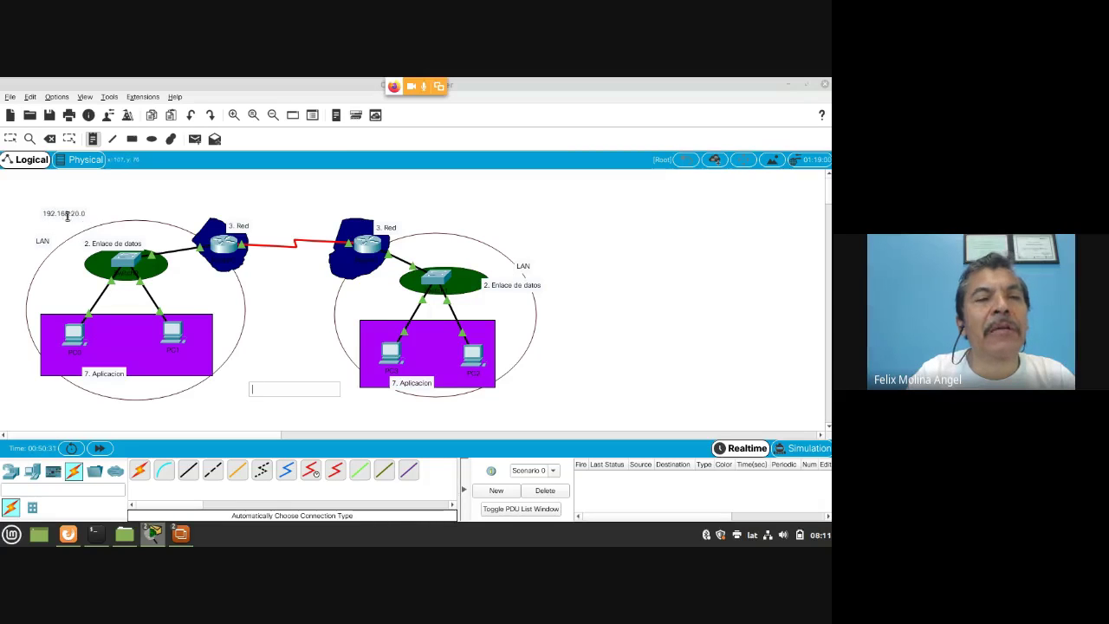
Step: Prefix the 192.168.20.0 note with "Red IP: " and shift the note slightly to the left
double_click(42, 215)
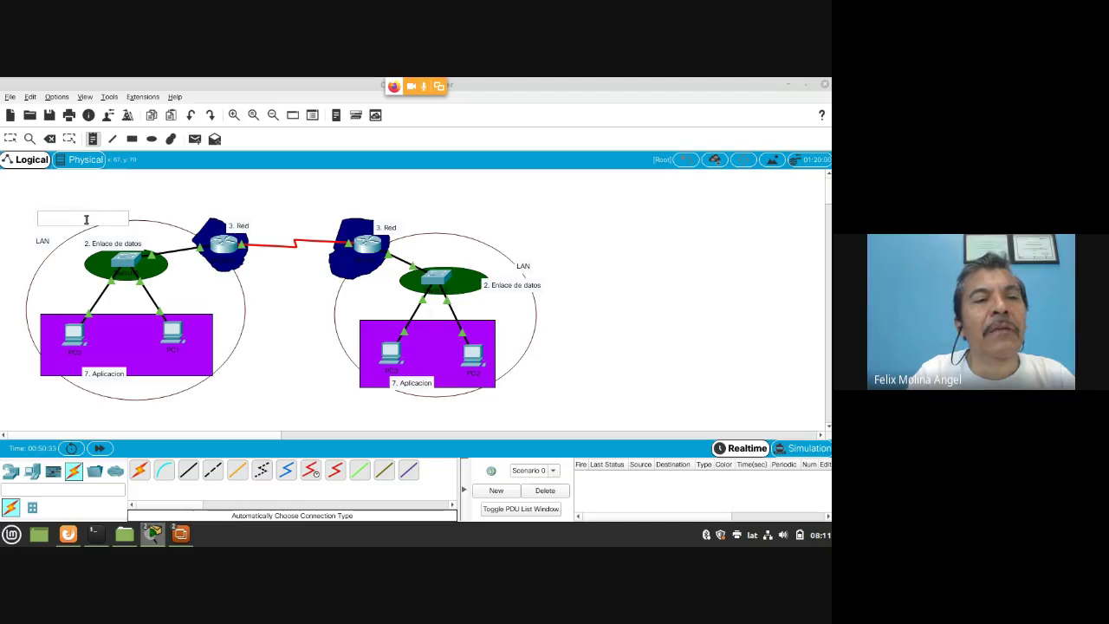
left_click(119, 302)
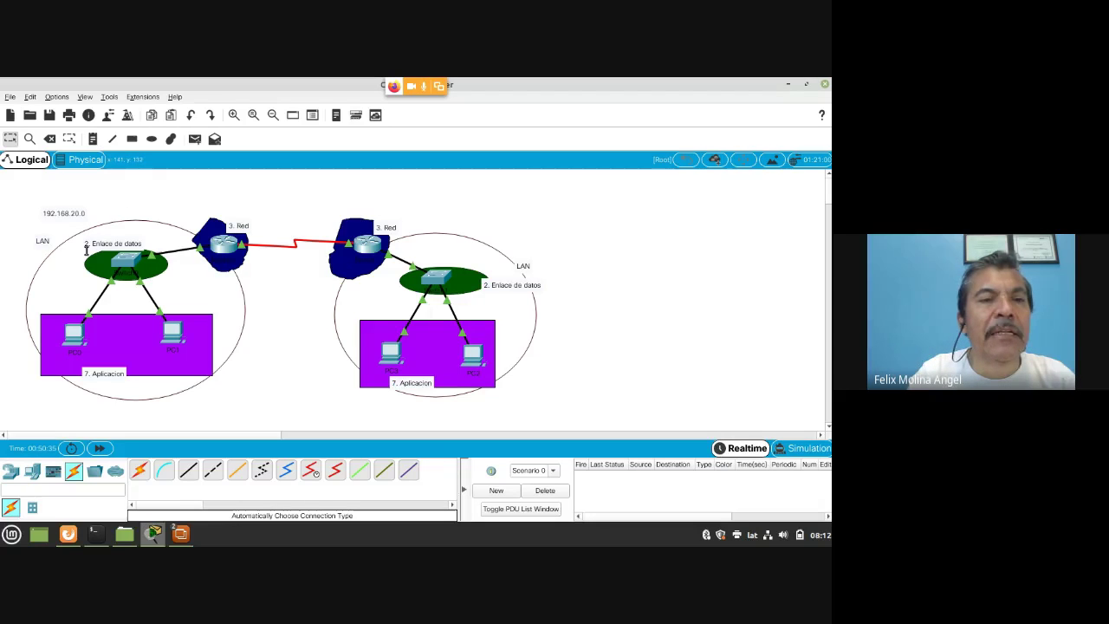
left_click(46, 212)
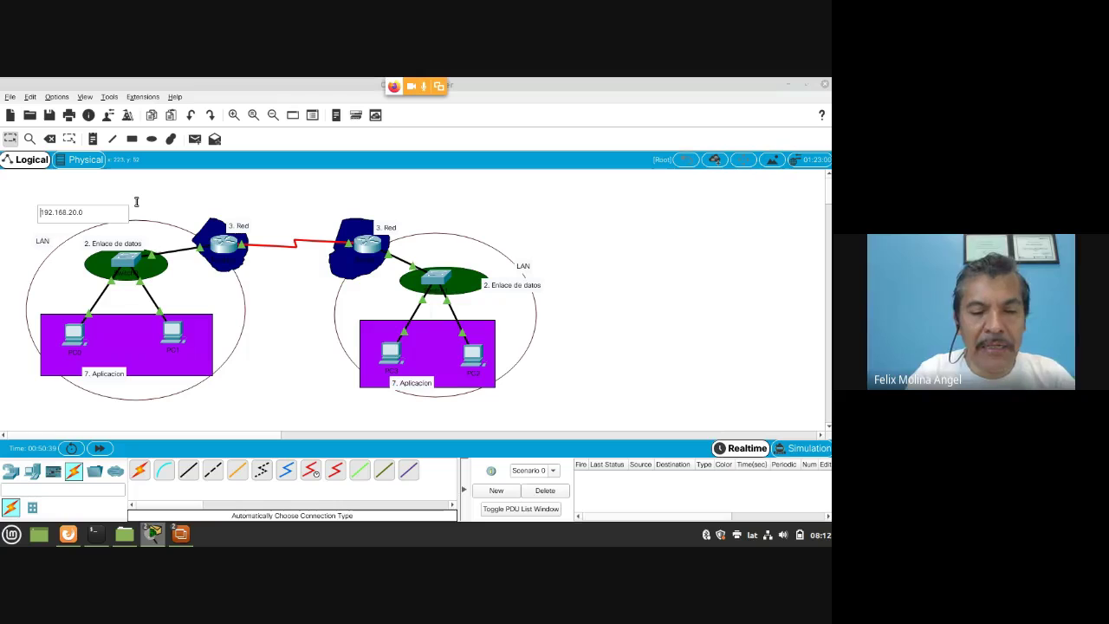
type("Red ")
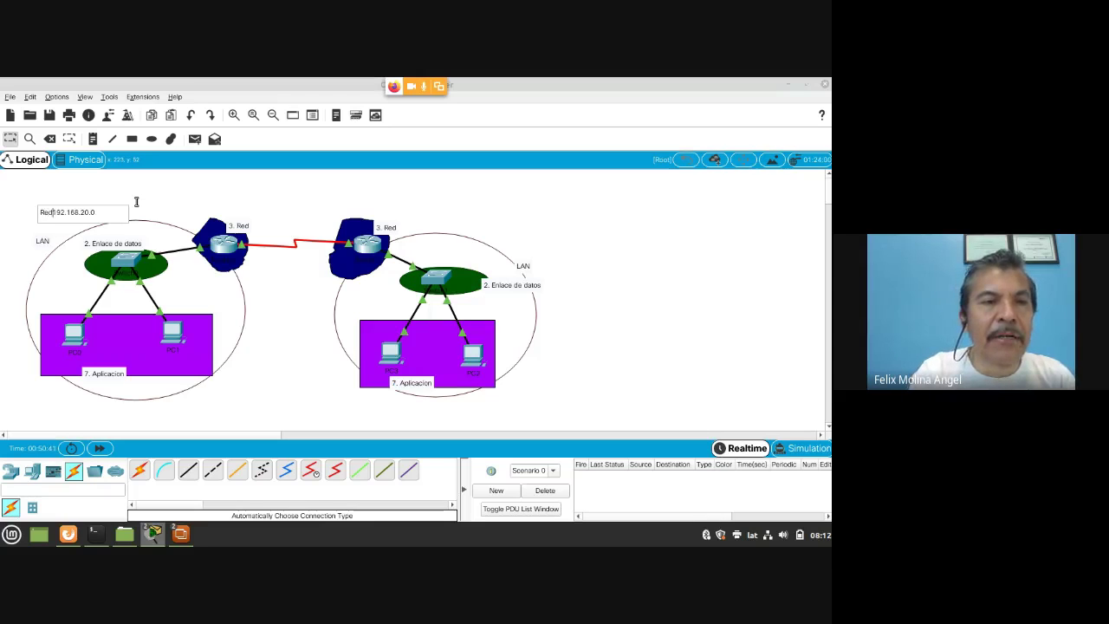
type("IP")
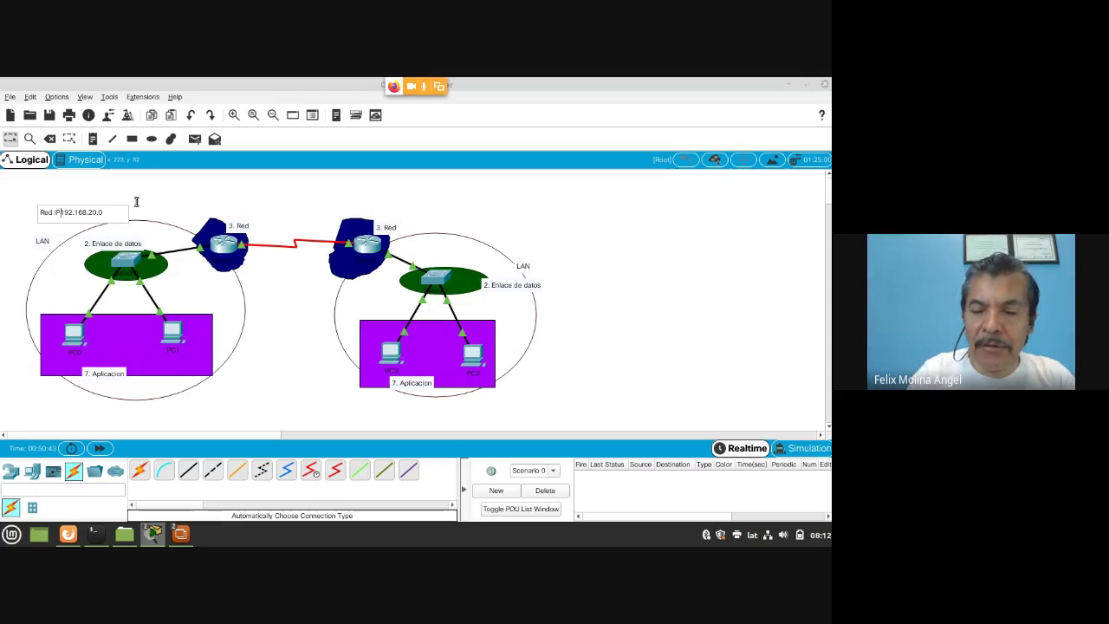
type(":")
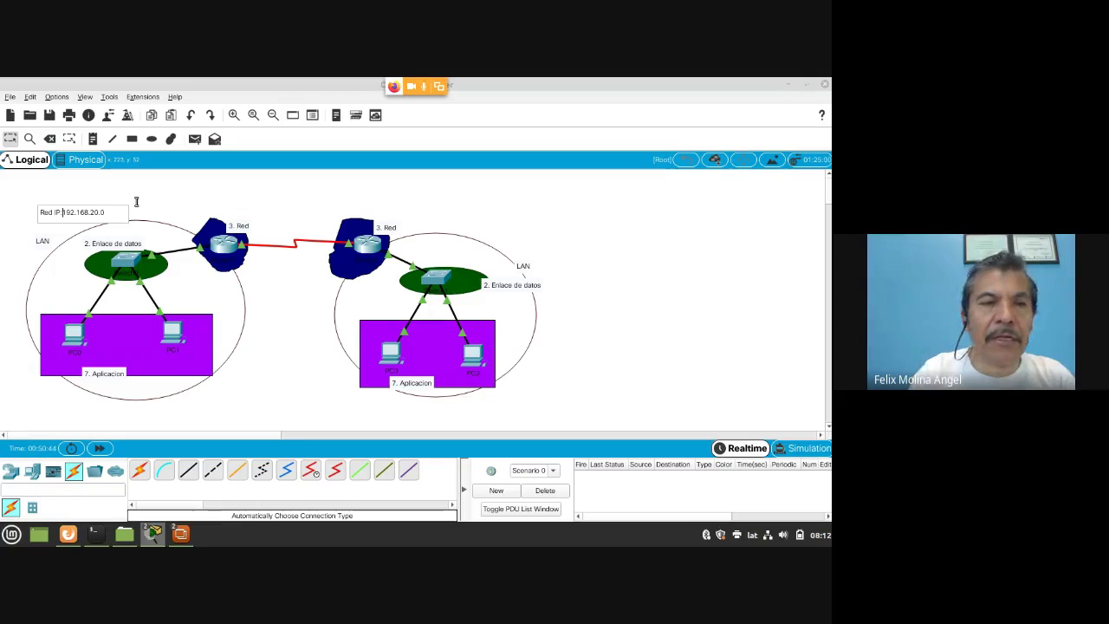
left_click(258, 365)
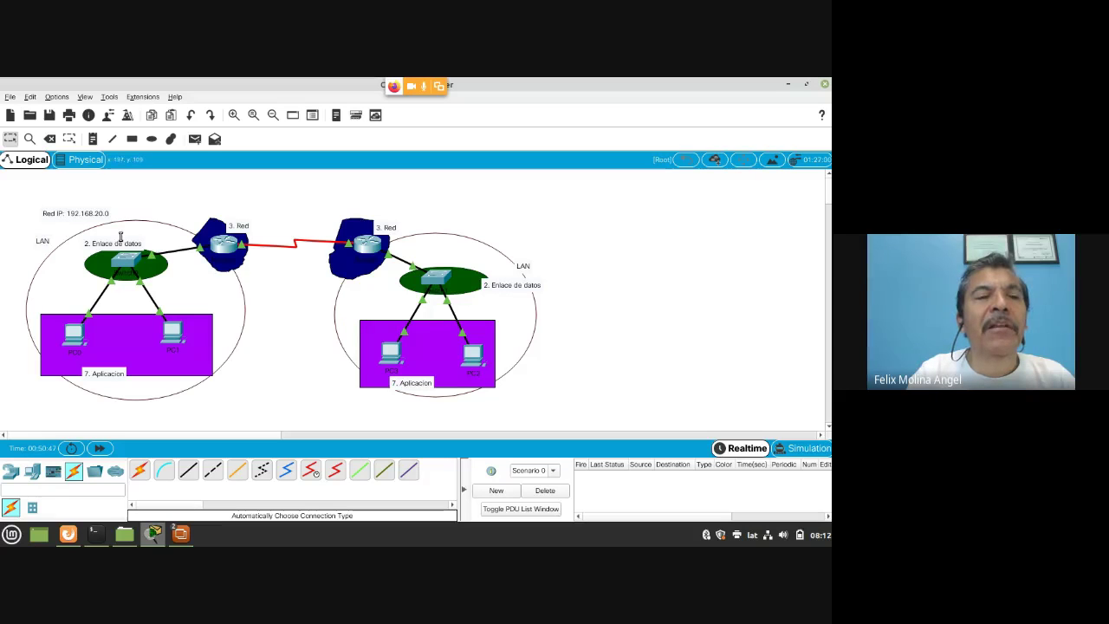
left_click_drag(75, 214, 68, 213)
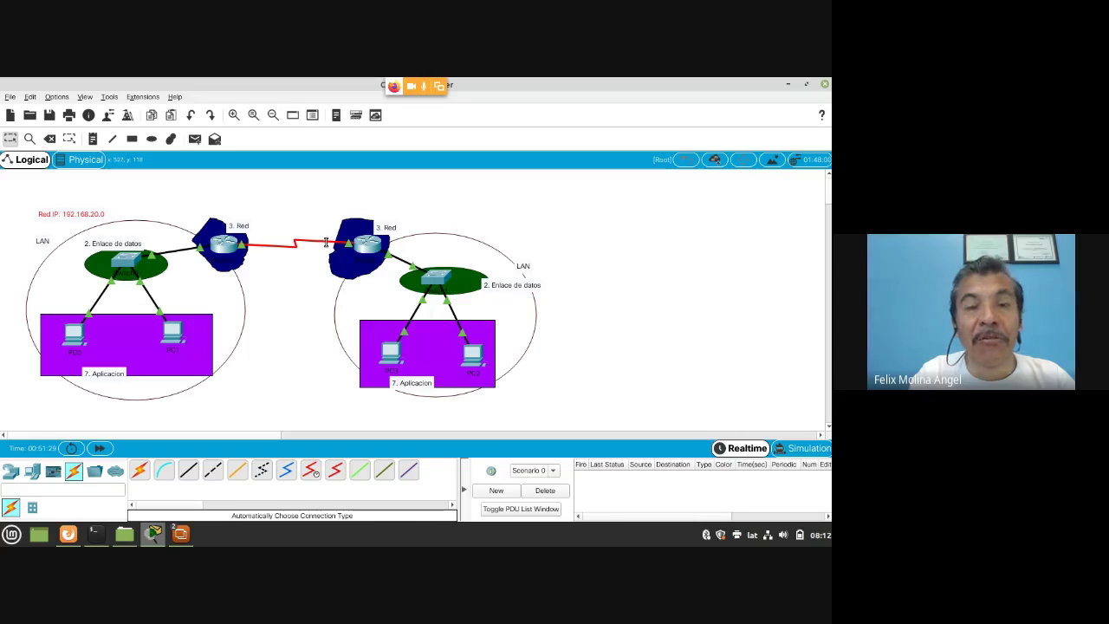
Step: Add a note above the serial link between the two routers beginning with "Red IP: 192."
left_click(93, 140)
left_click(258, 219)
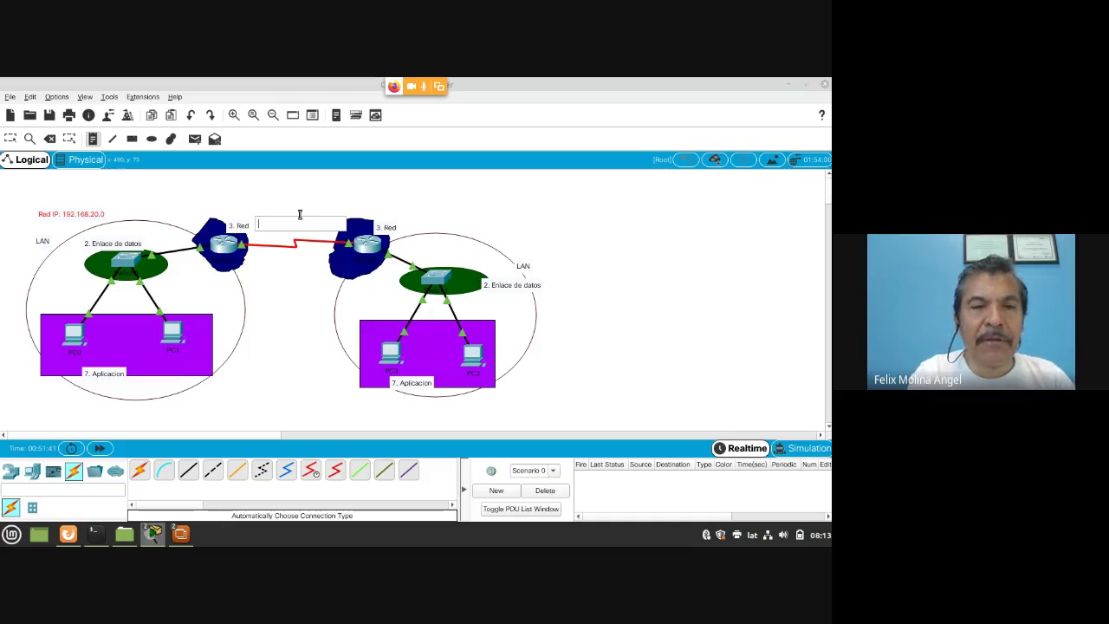
type("Red")
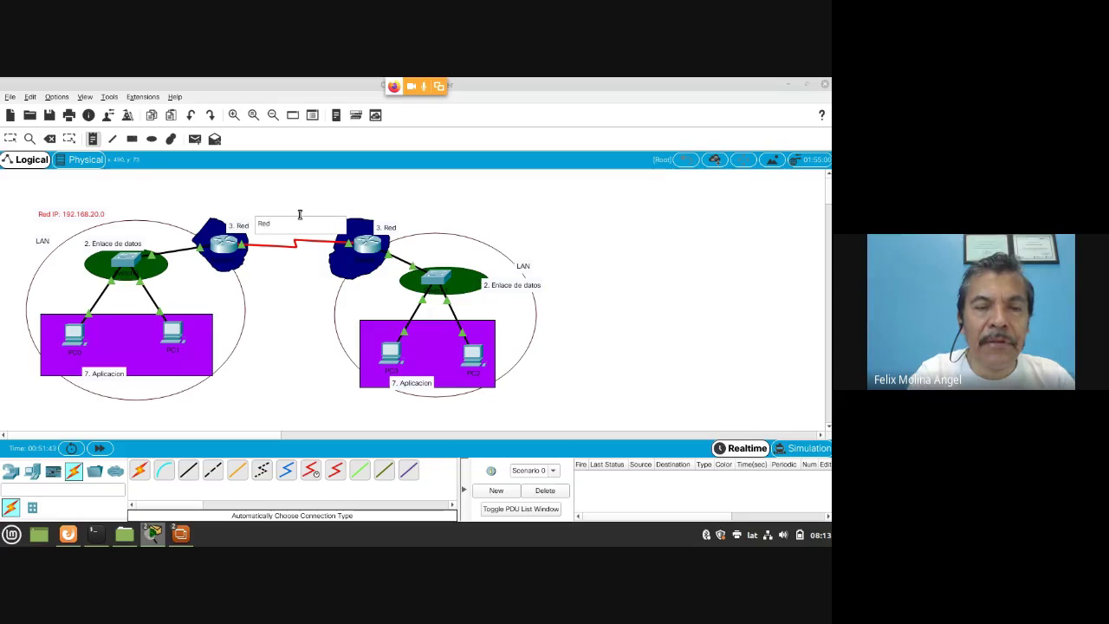
type(" IP")
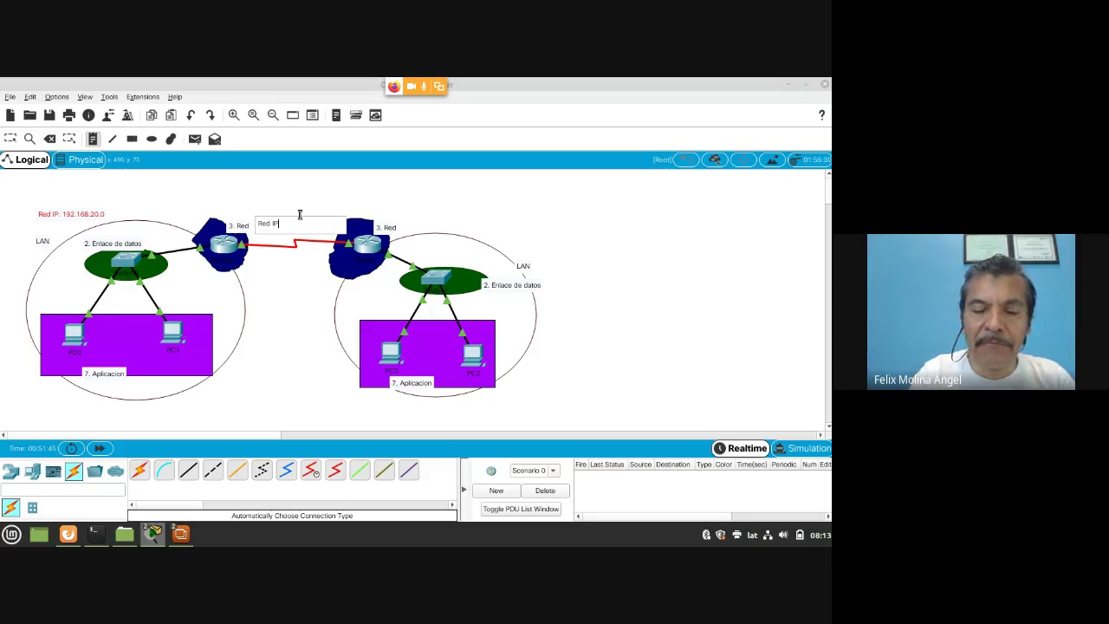
type(": 192")
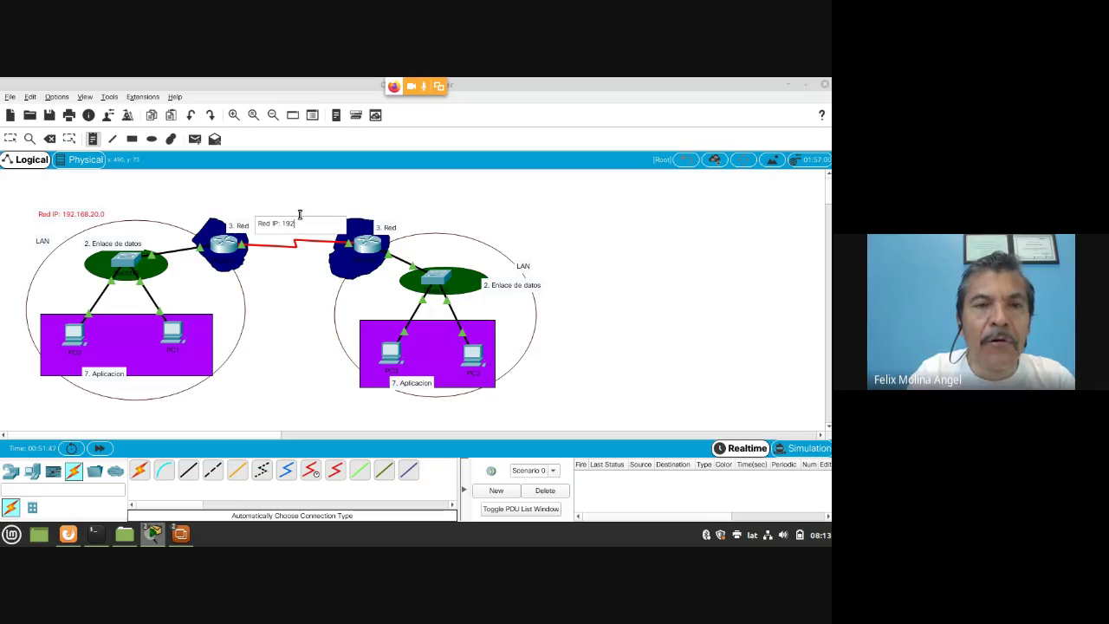
type(".")
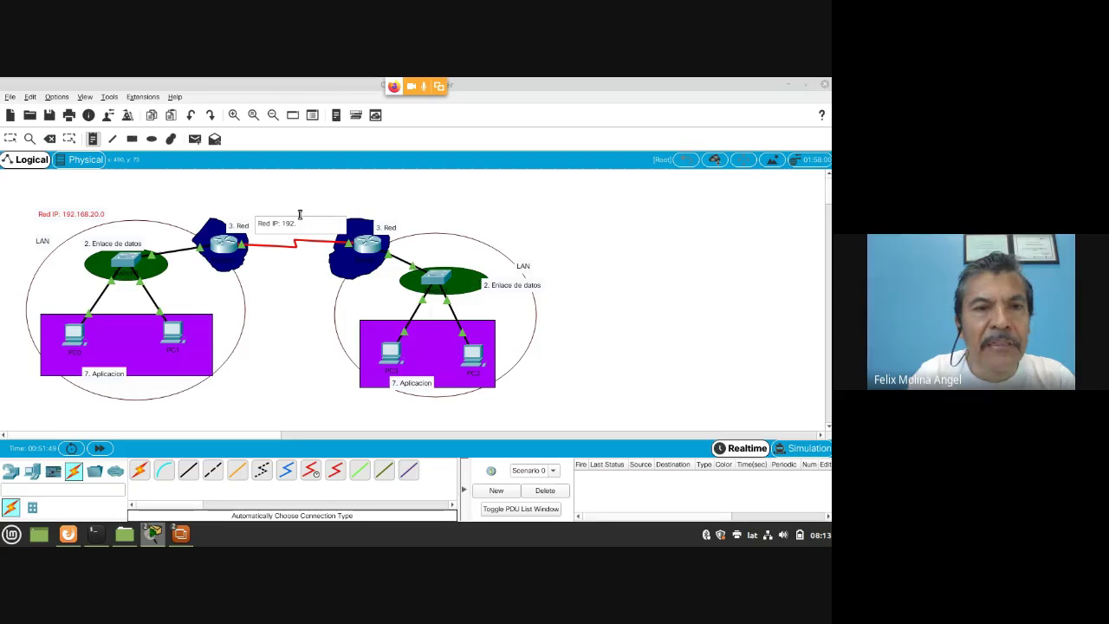
Step: Complete the note between the two routers as "Red IP: 192.168.21.0" and move it slightly closer to the serial link
type("168.")
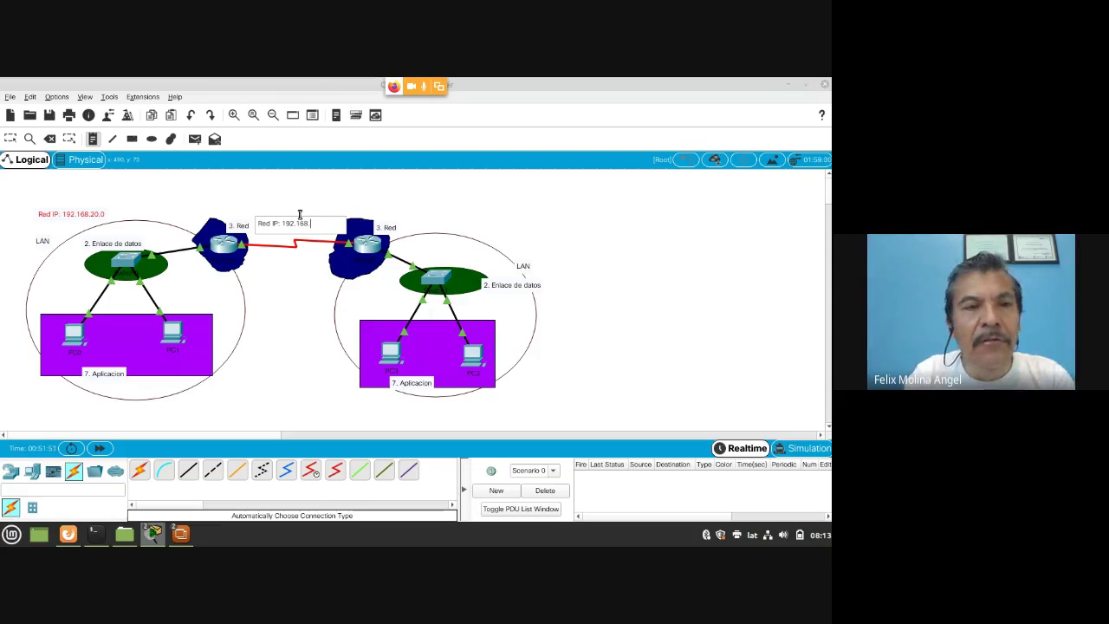
type("21.0")
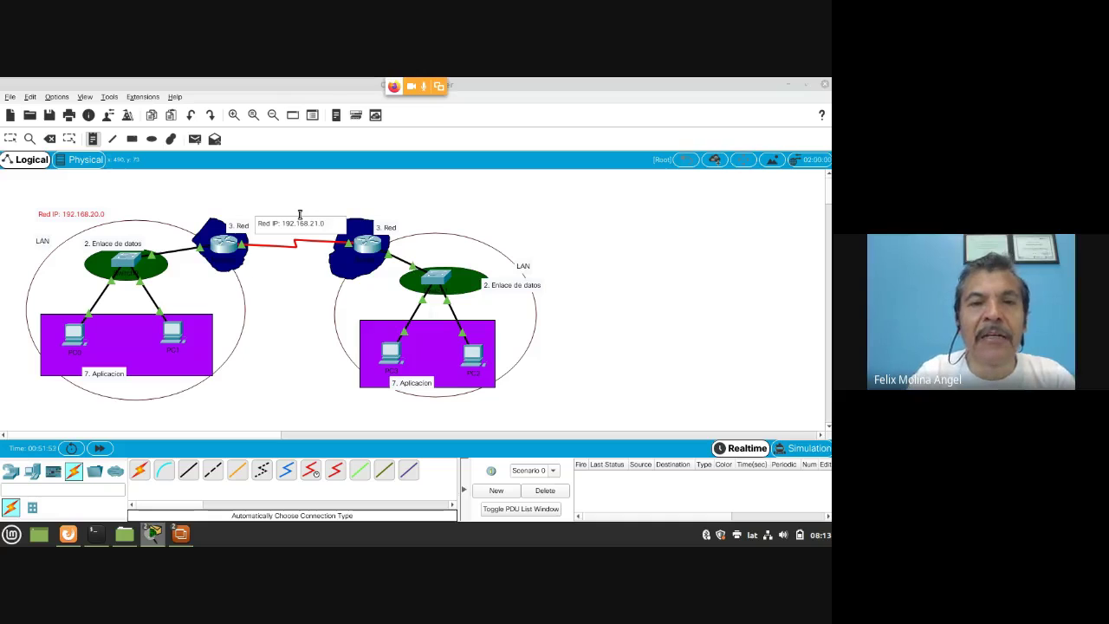
left_click(304, 299)
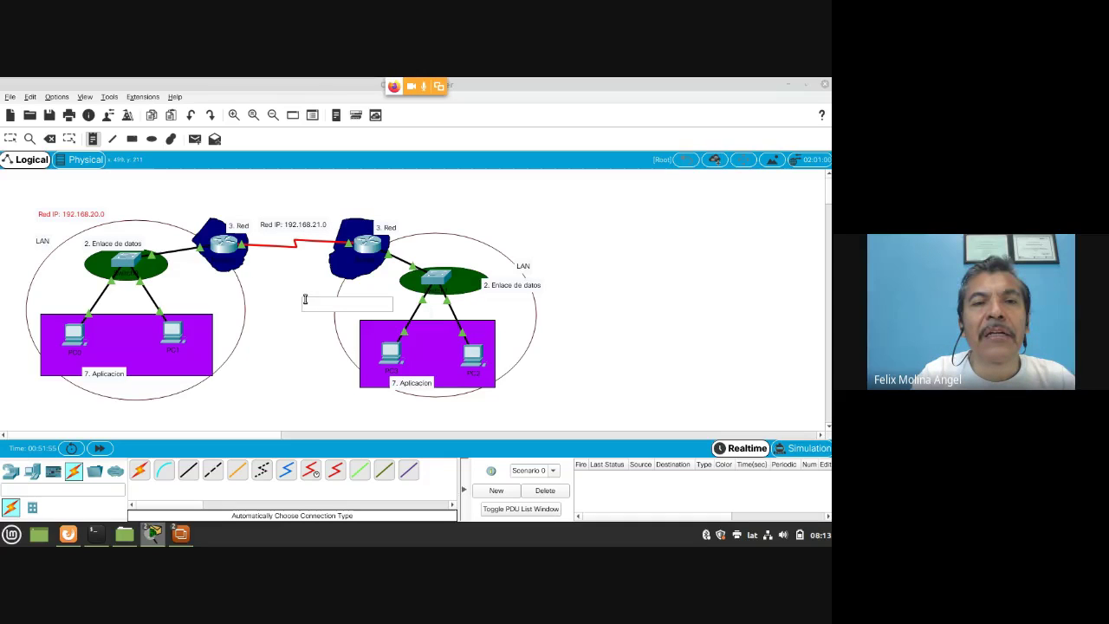
left_click(284, 223)
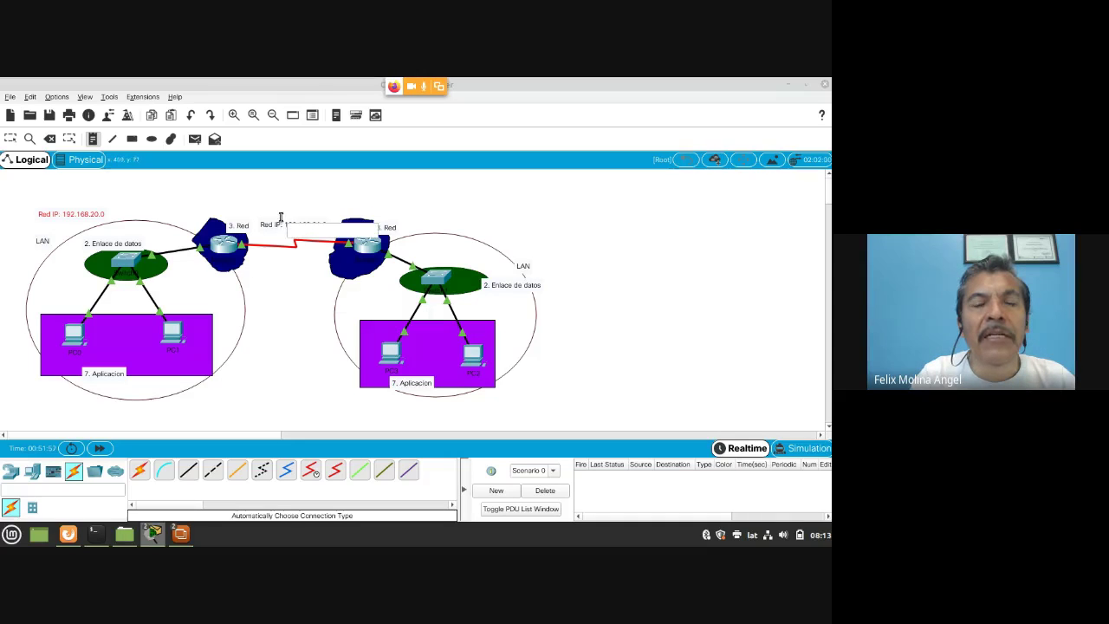
key("Escape")
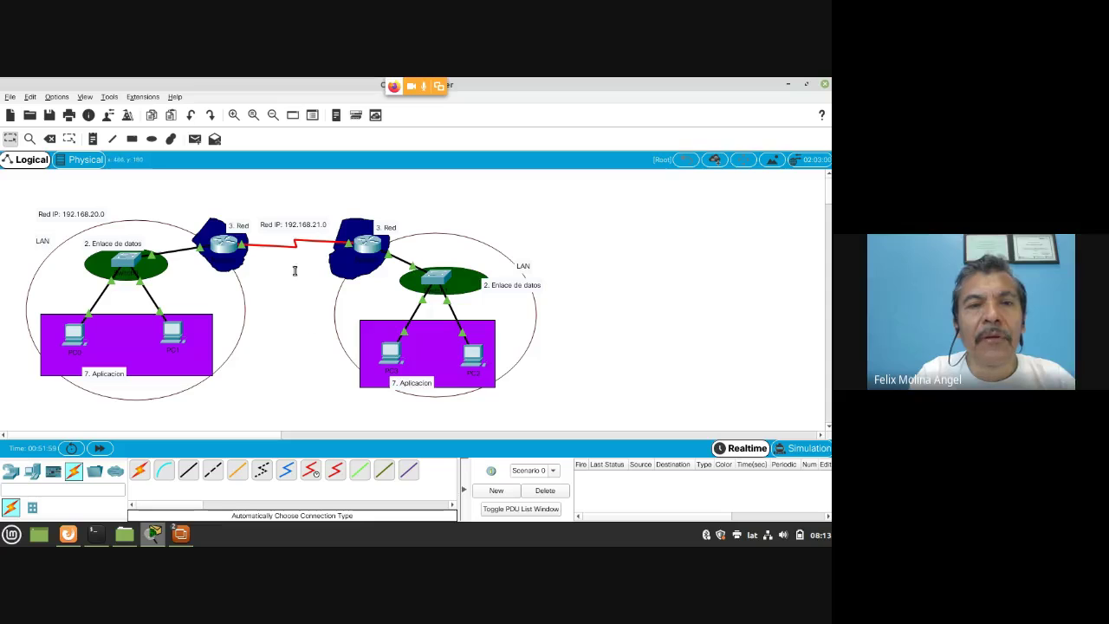
left_click_drag(296, 227, 301, 230)
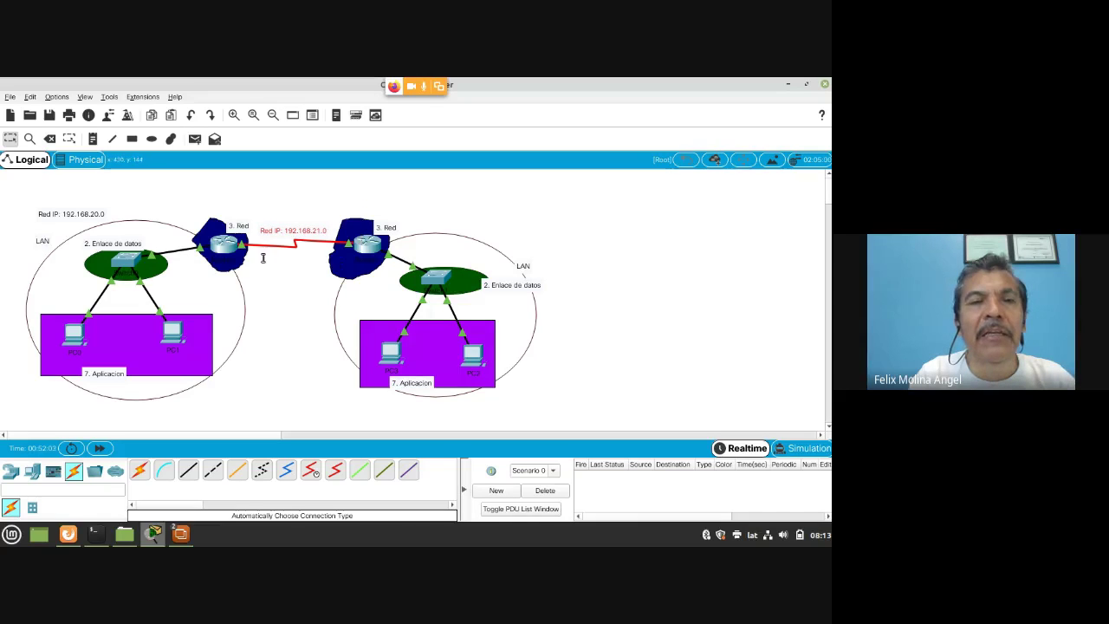
left_click(286, 310)
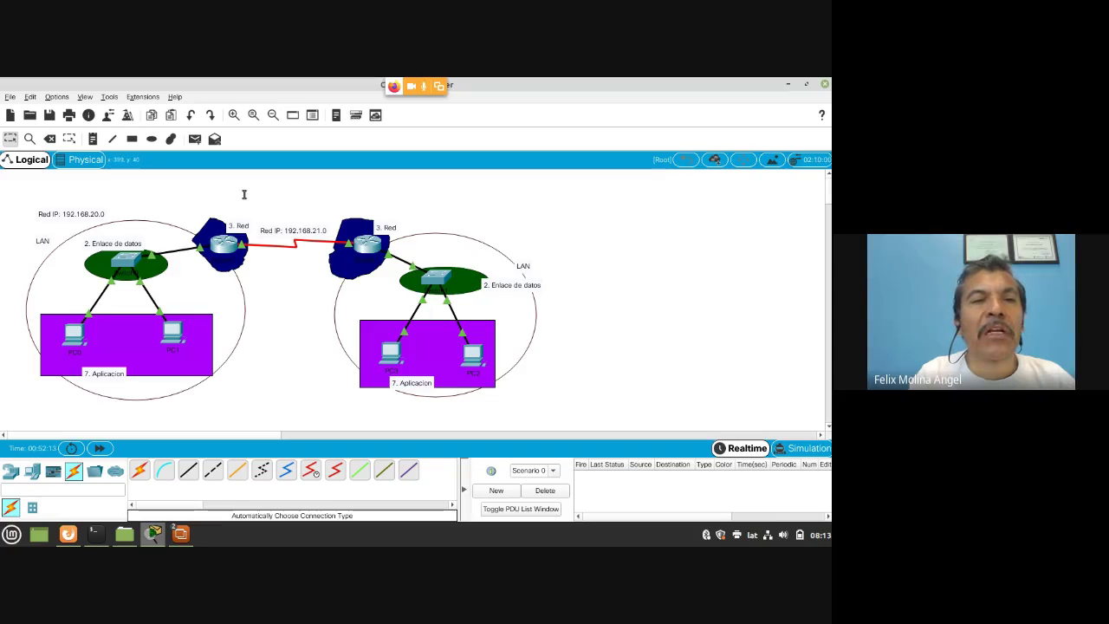
Step: Add the note "Red IP: 192.168.22.0" to the right-hand LAN and place it just above the LAN label at the ellipse's edge
left_click(93, 141)
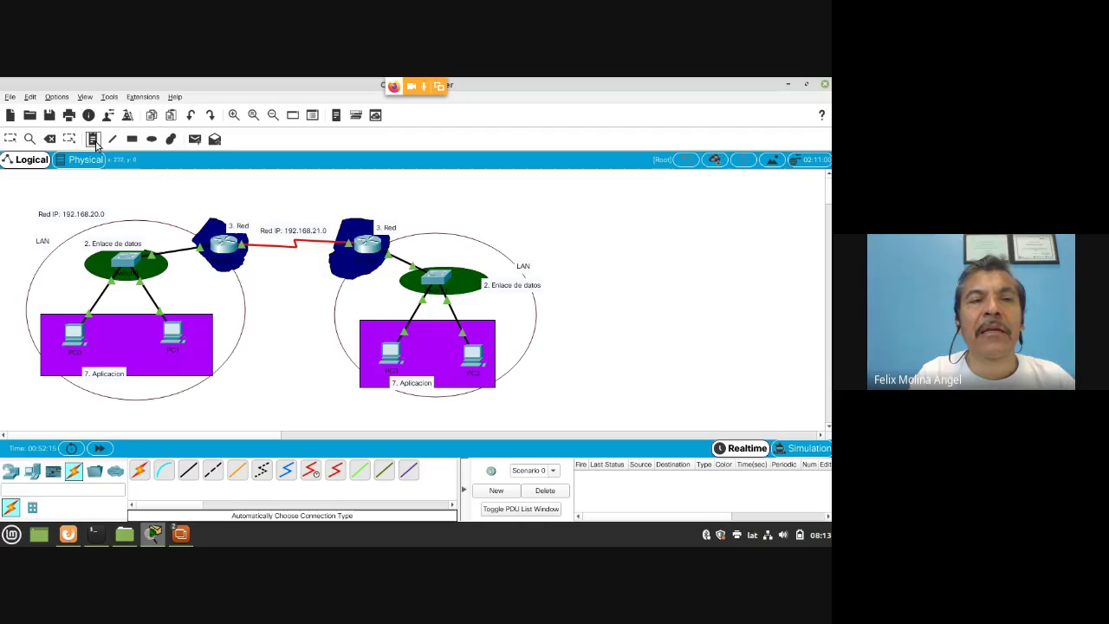
left_click(483, 238)
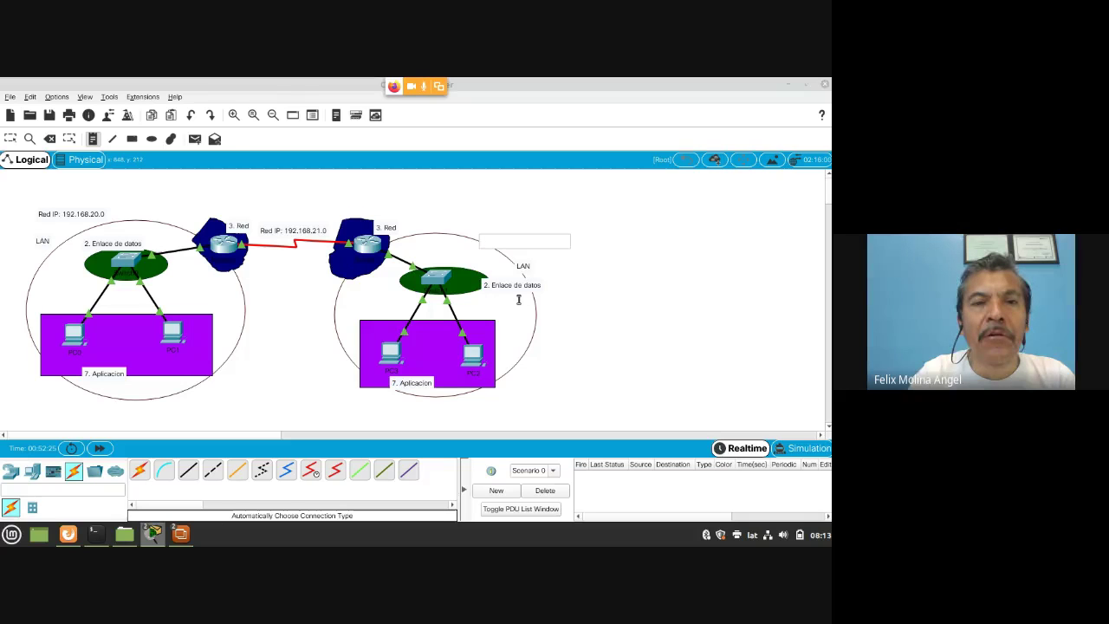
type("Red IP:")
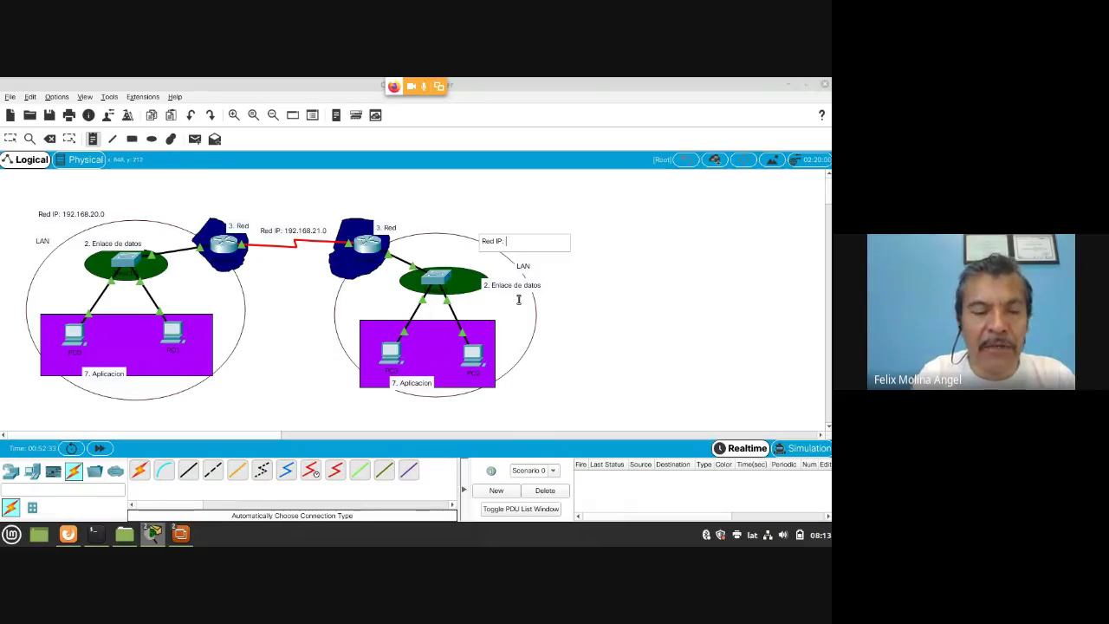
type("192")
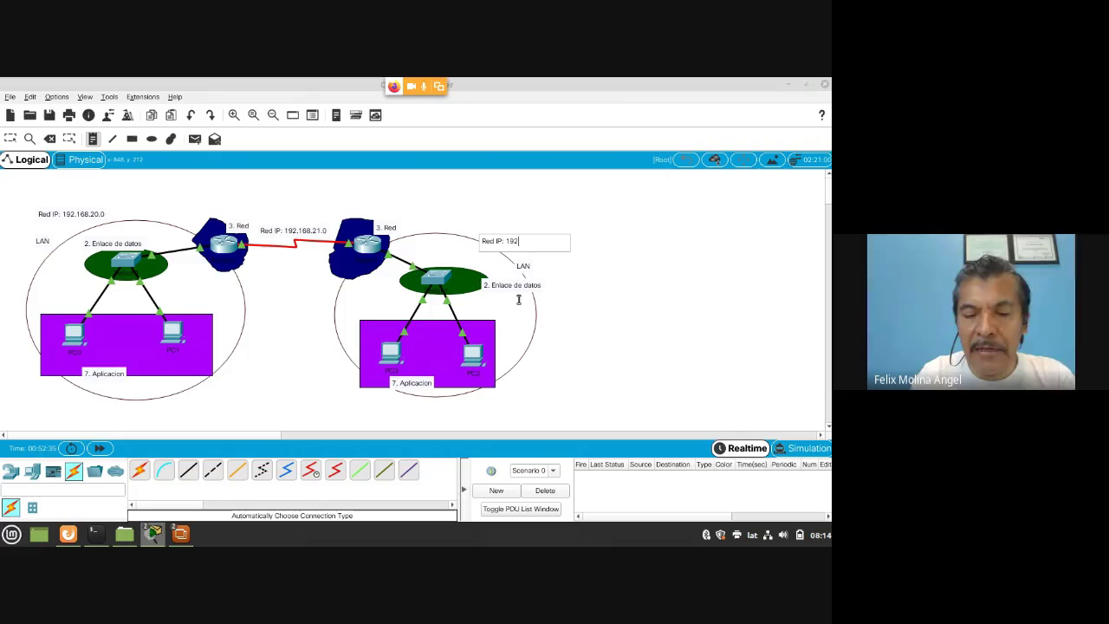
type(".168.")
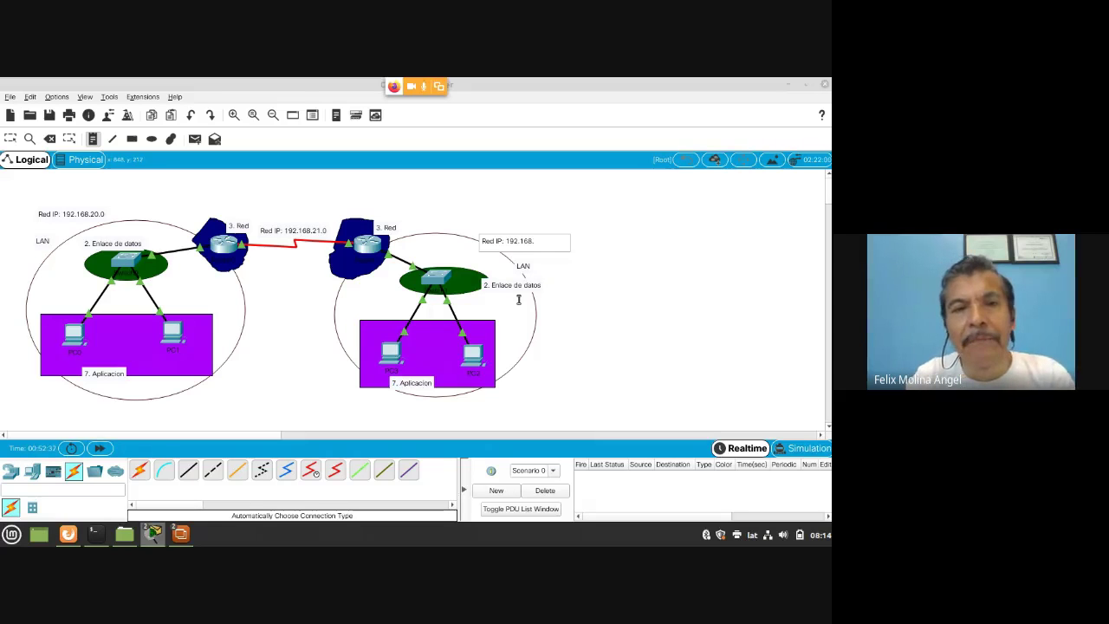
type("22")
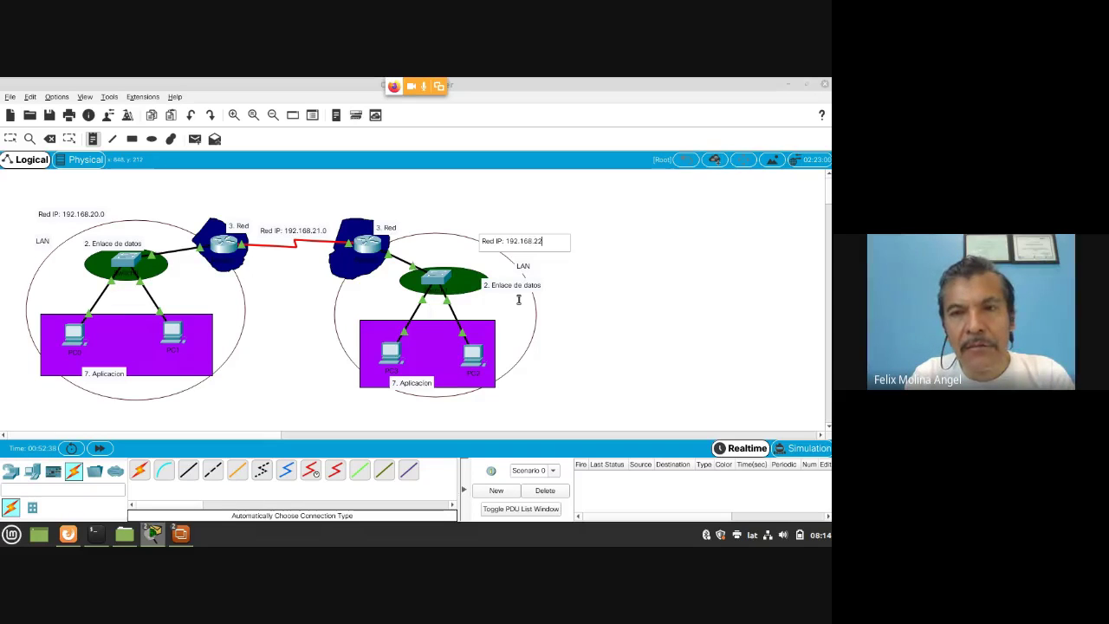
type(".0")
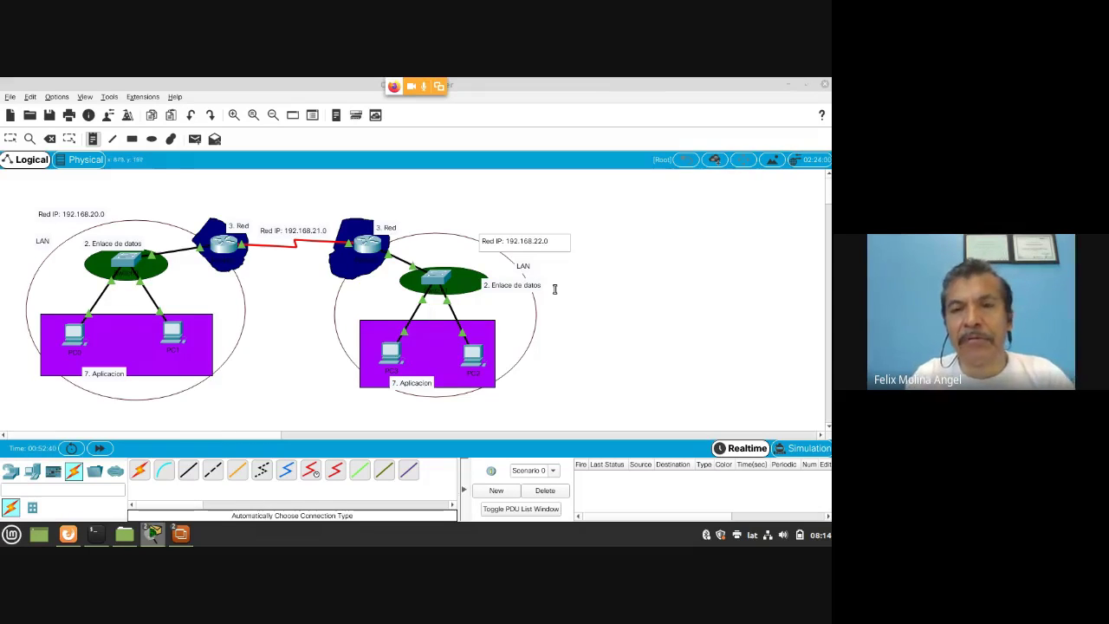
left_click(636, 368)
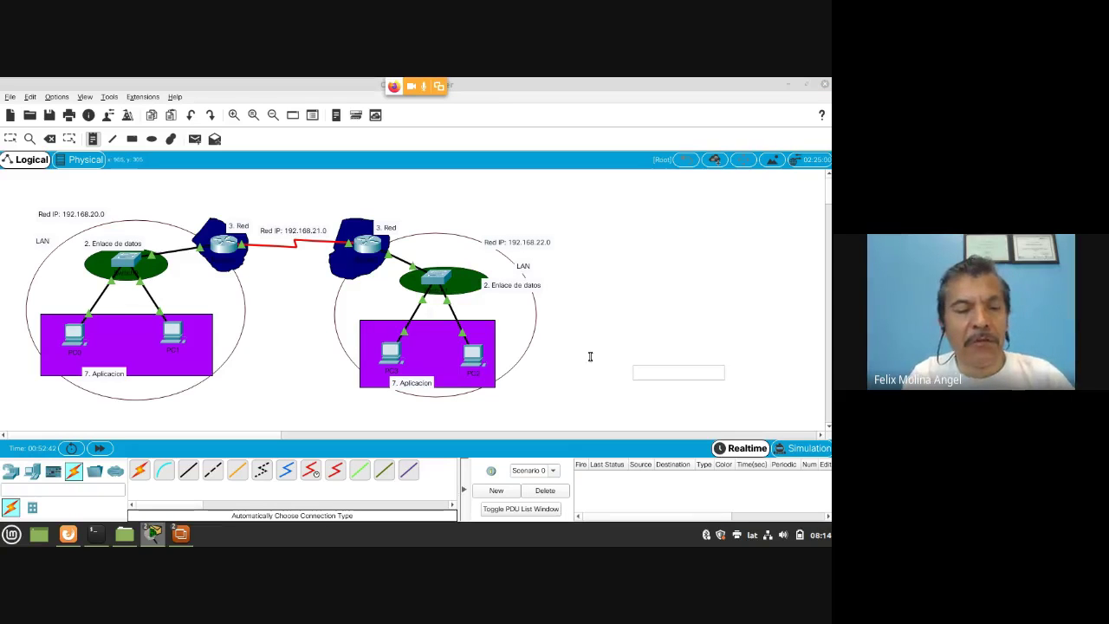
key("Escape")
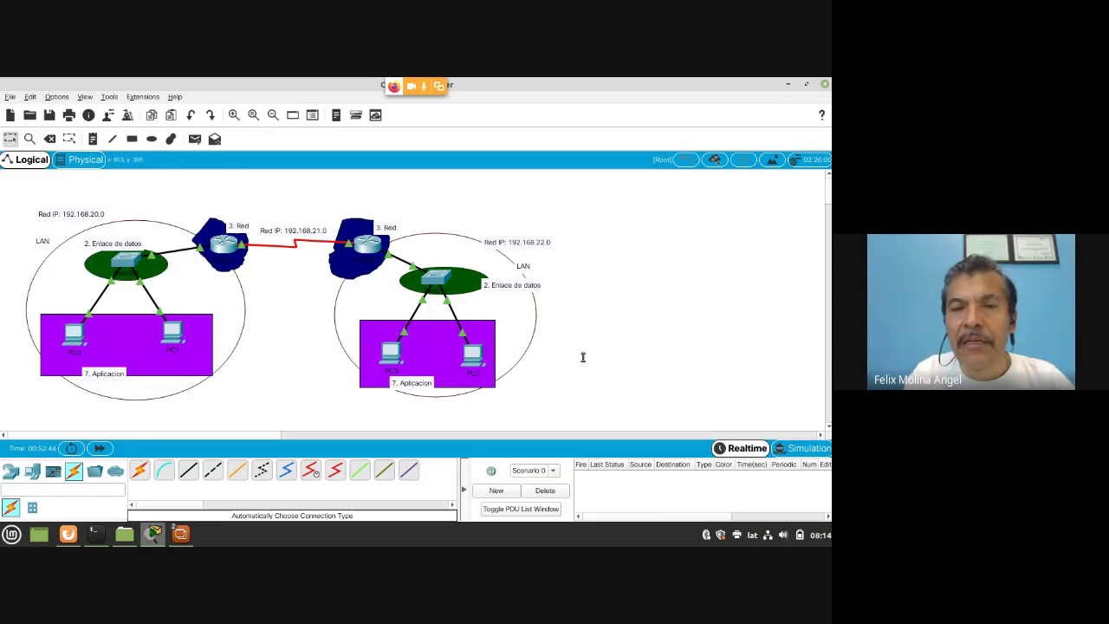
left_click_drag(509, 245, 487, 243)
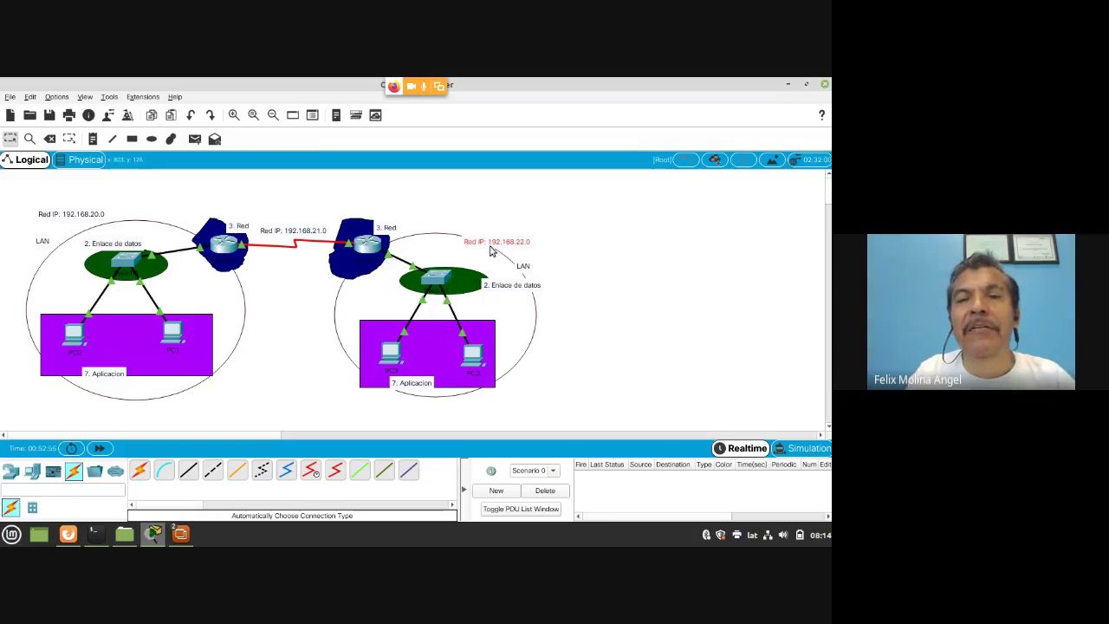
left_click_drag(504, 246, 508, 245)
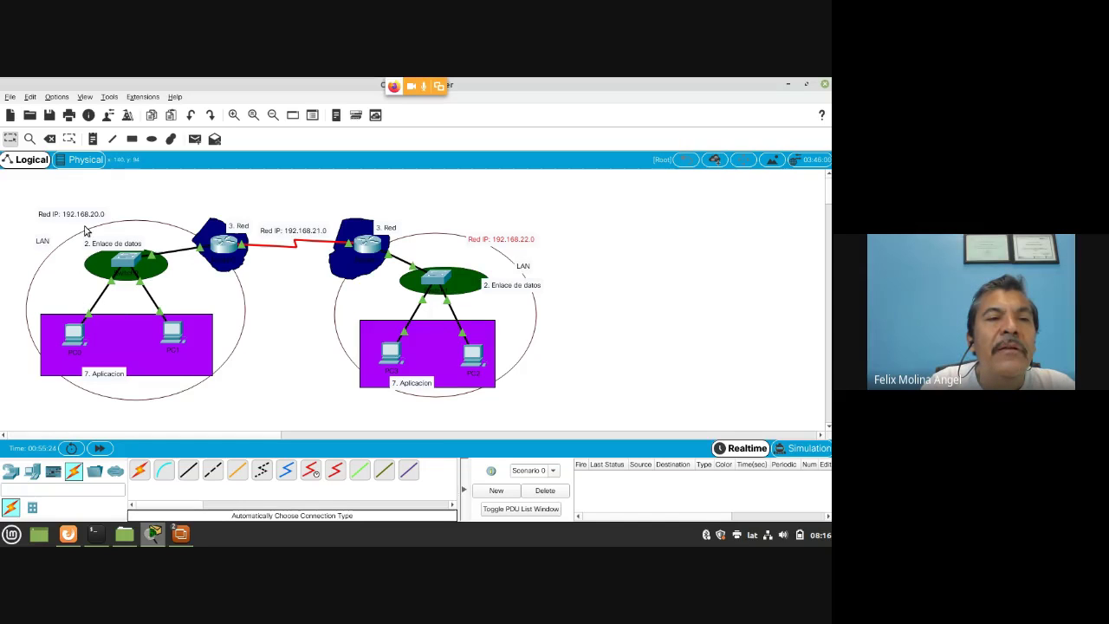
Step: Set PC0's static IPv4 address to 192.168.20.10 in its IP configuration
left_click(76, 337)
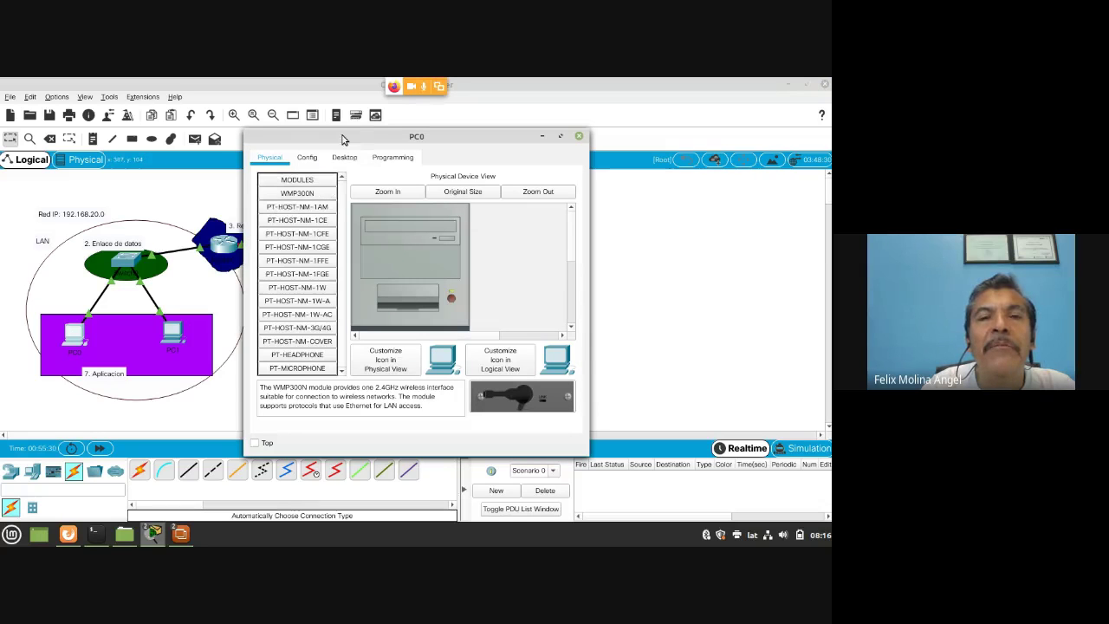
left_click_drag(342, 138, 460, 148)
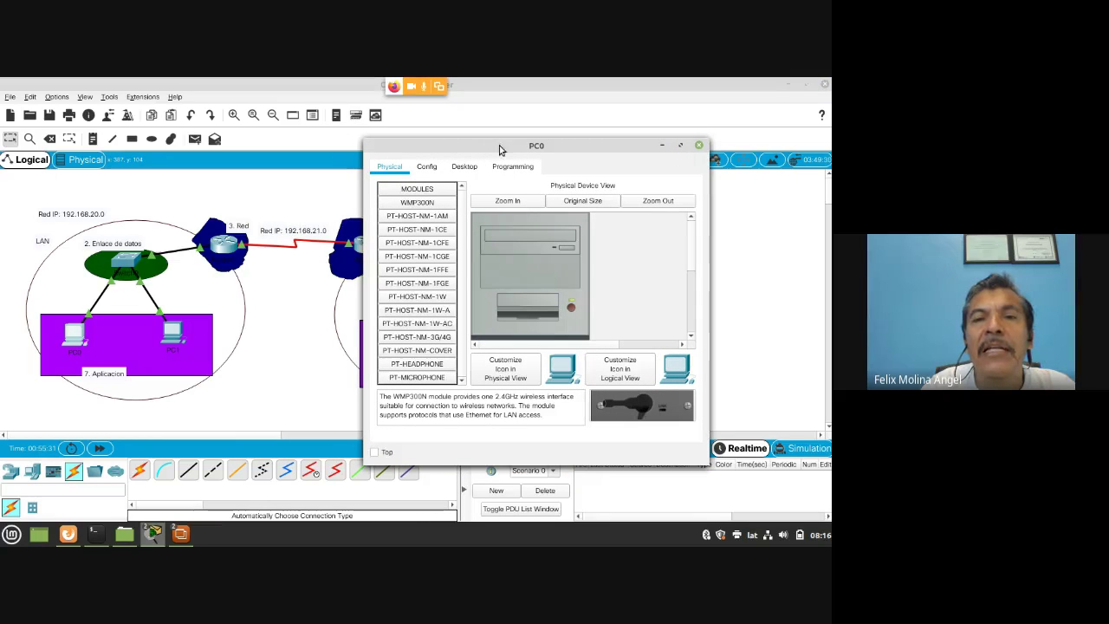
left_click(463, 169)
left_click(415, 210)
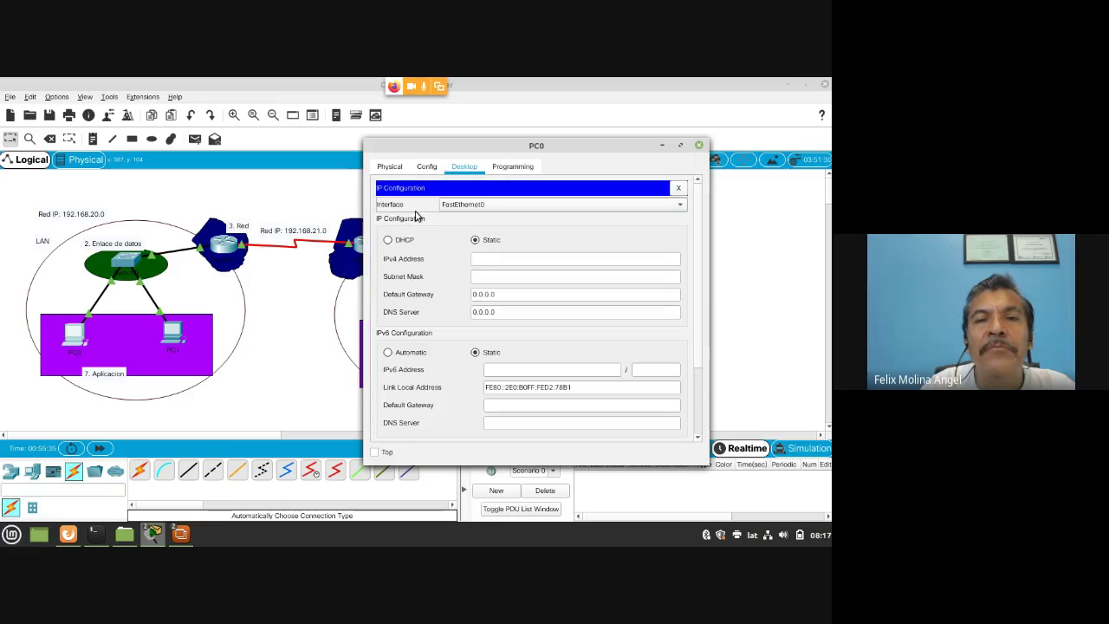
left_click(480, 260)
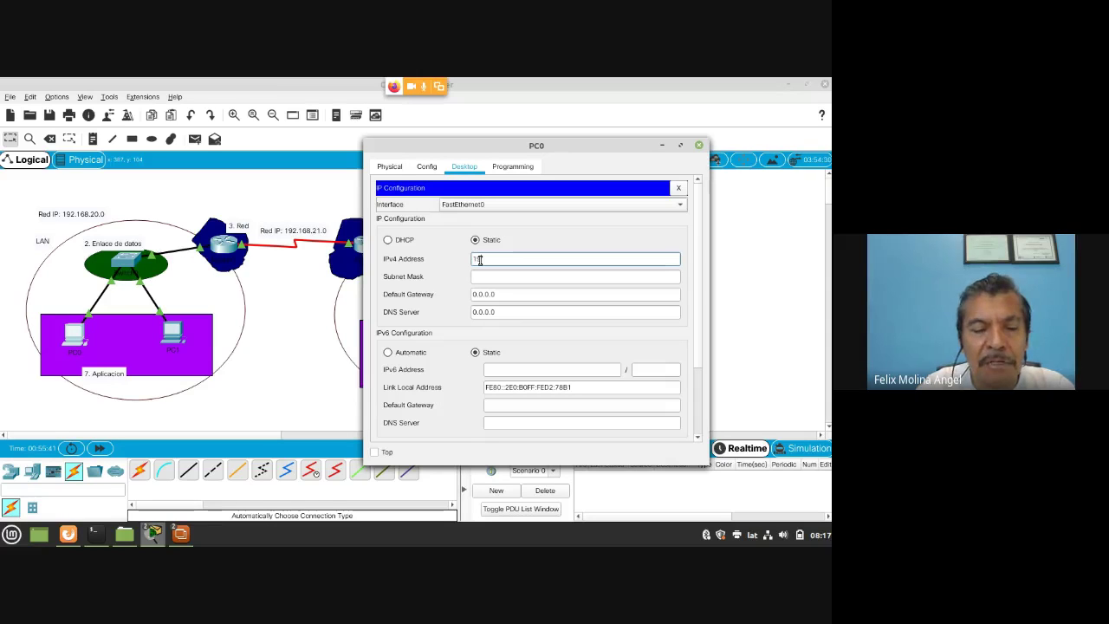
type("192")
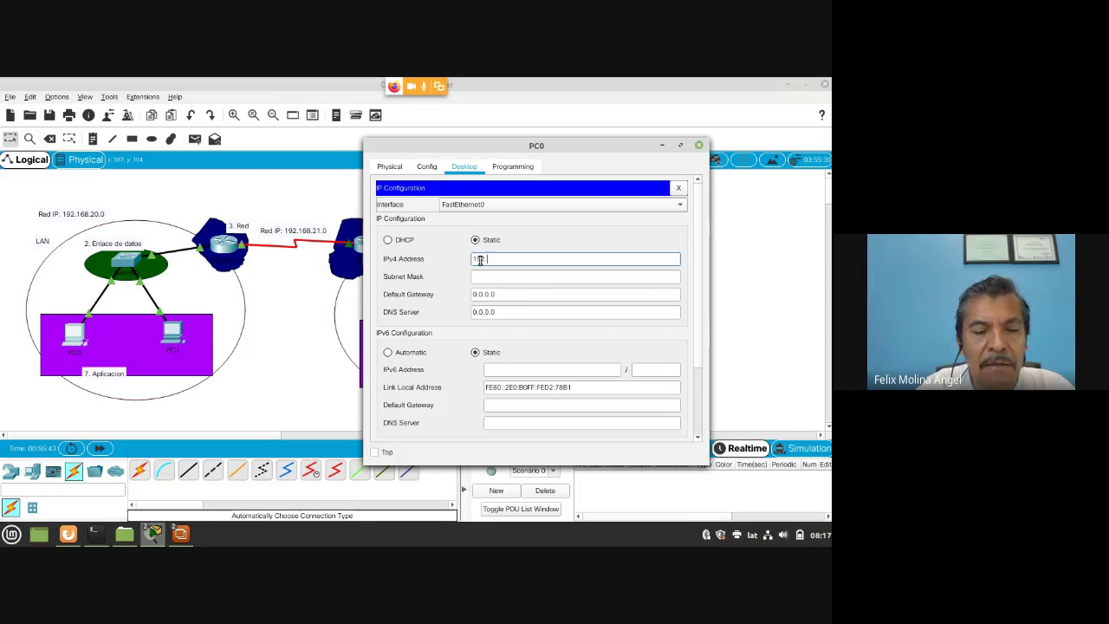
type(".168")
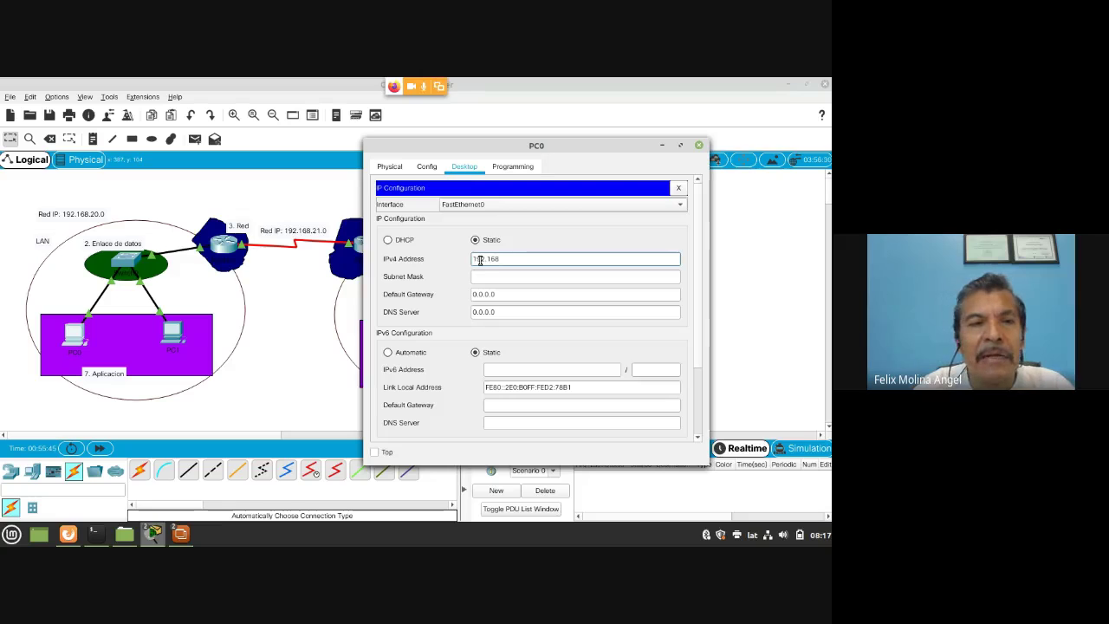
type(".")
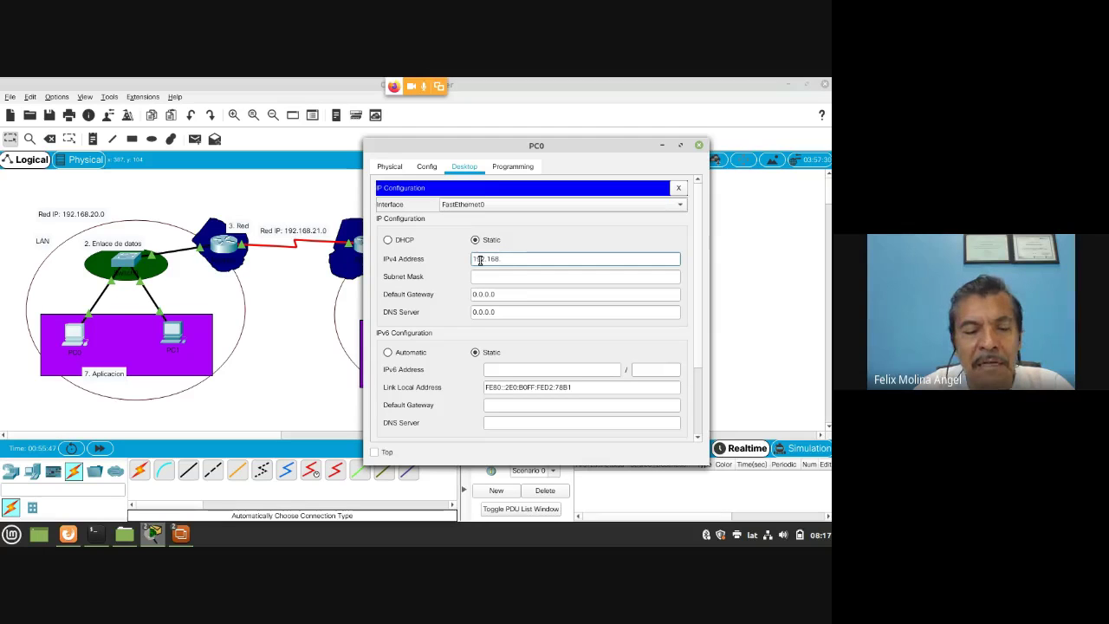
type("20")
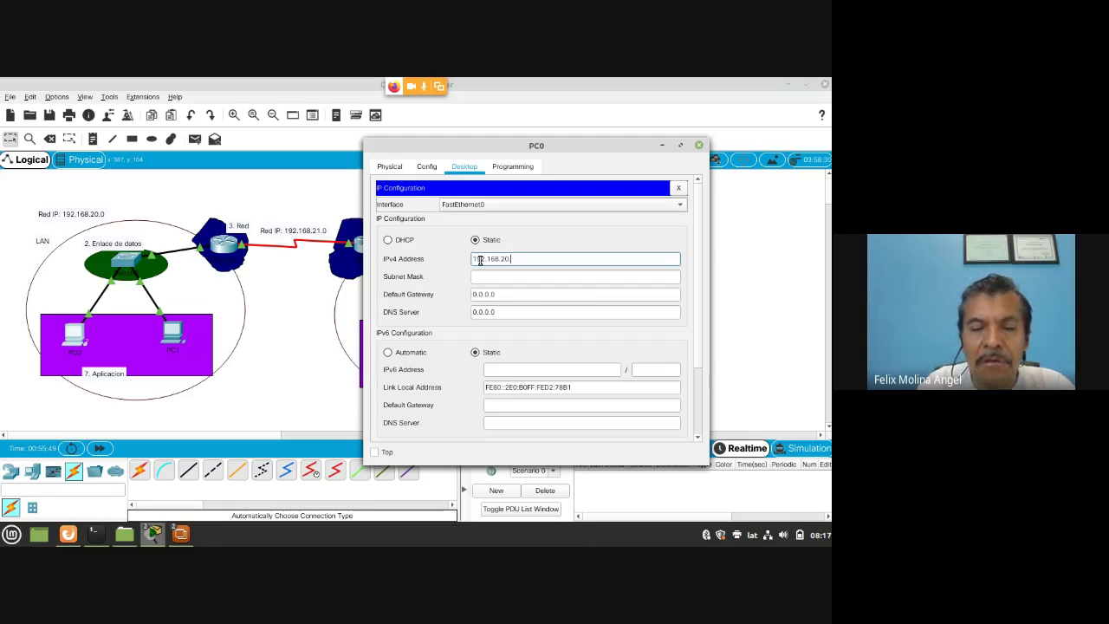
type(".10")
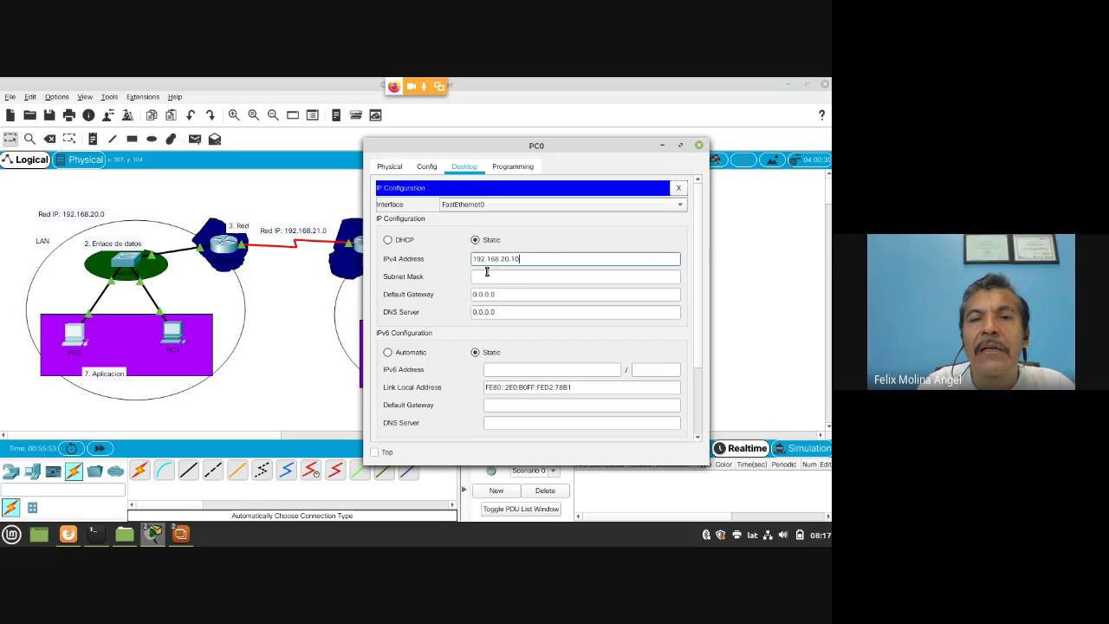
Step: Fill in PC0's subnet mask as 255.255.255.0 and close its configuration window
left_click(483, 277)
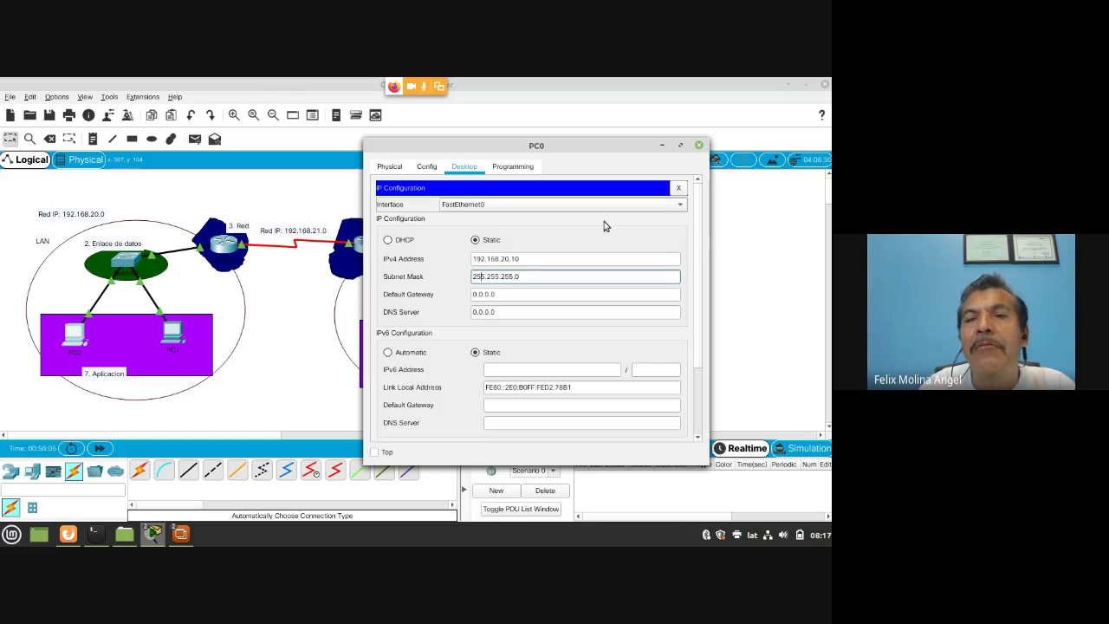
left_click(680, 191)
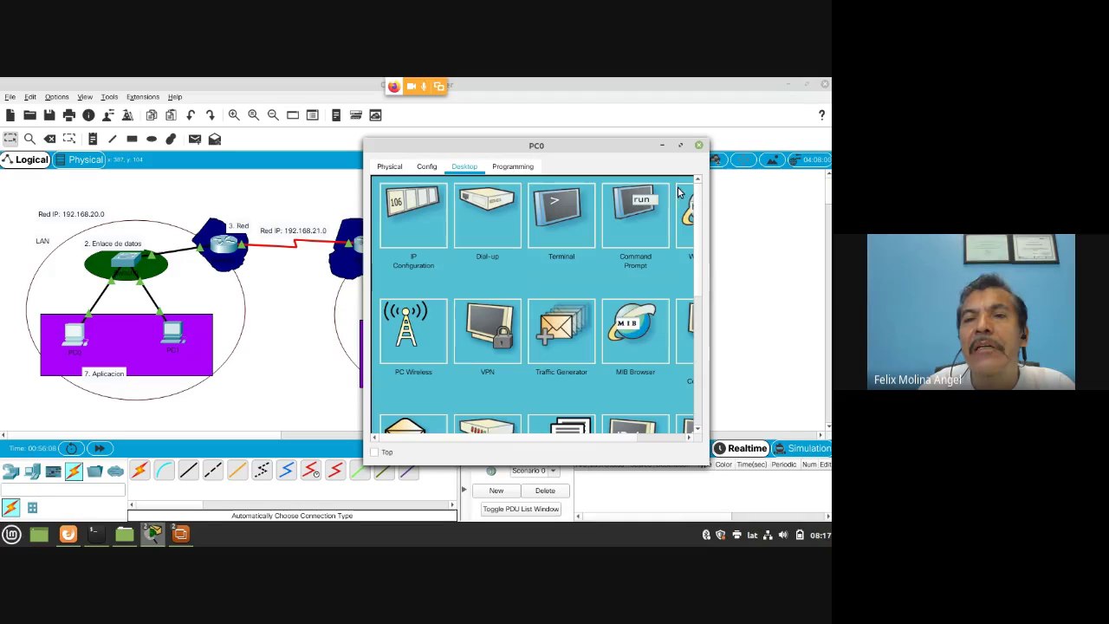
left_click(698, 146)
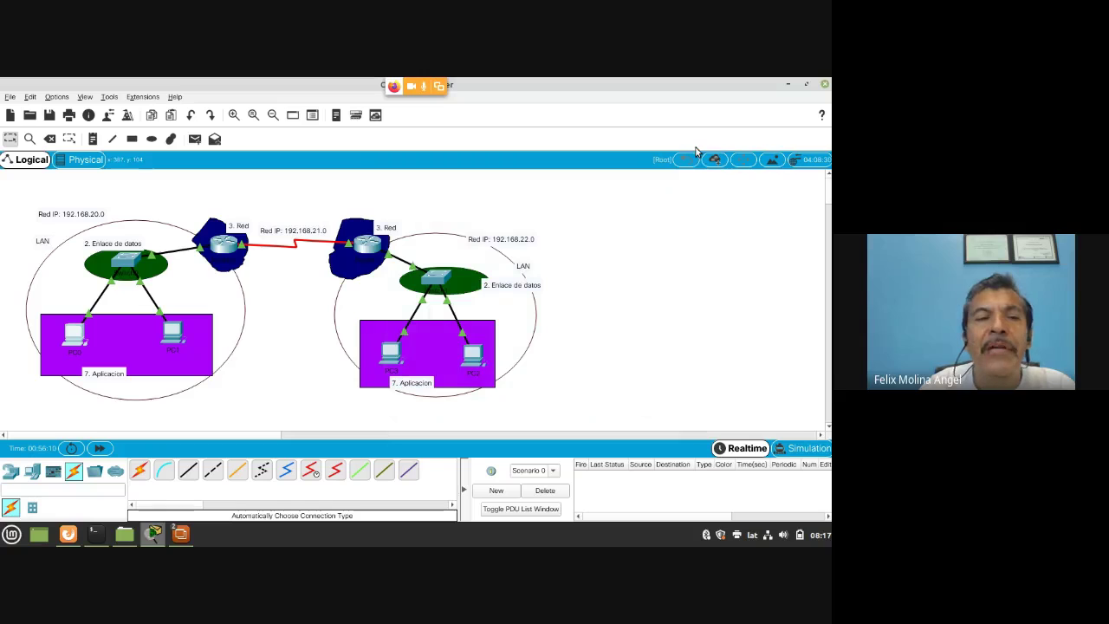
Step: Configure PC1 with the static IPv4 address 192.168.20.21 and subnet mask 255.255.255.0
left_click(173, 344)
left_click(345, 159)
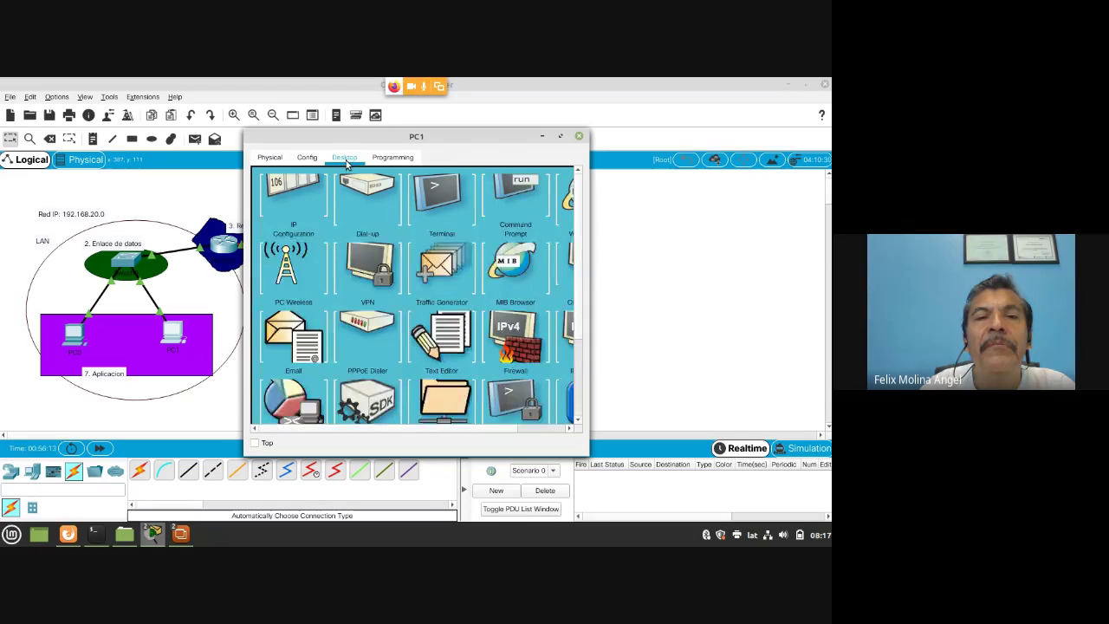
left_click(302, 213)
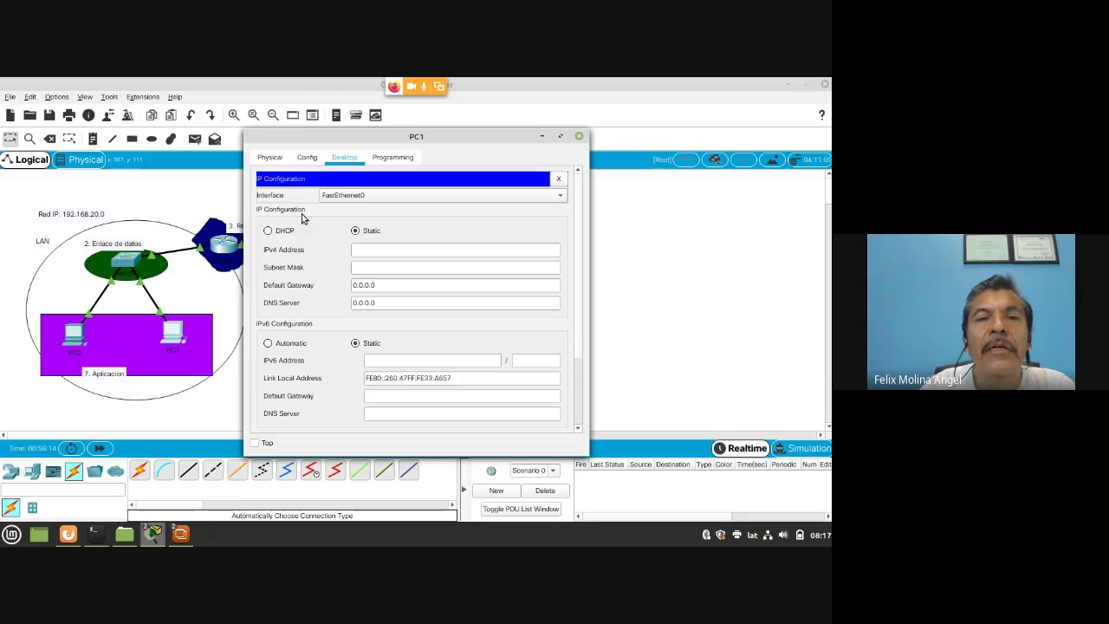
left_click(363, 253)
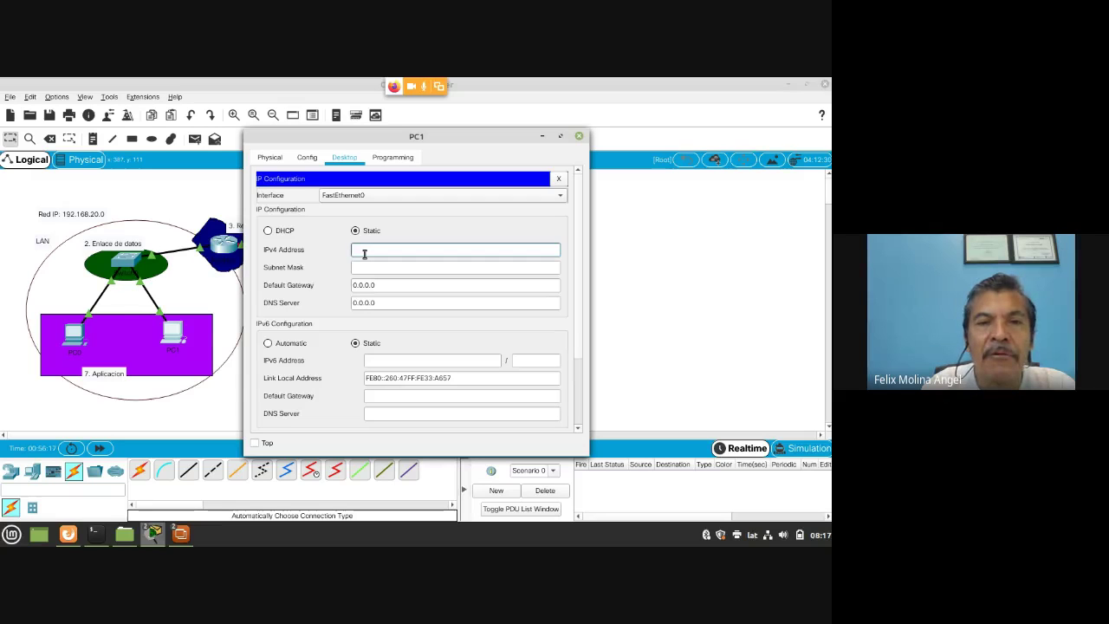
type("11")
key("BackSpace")
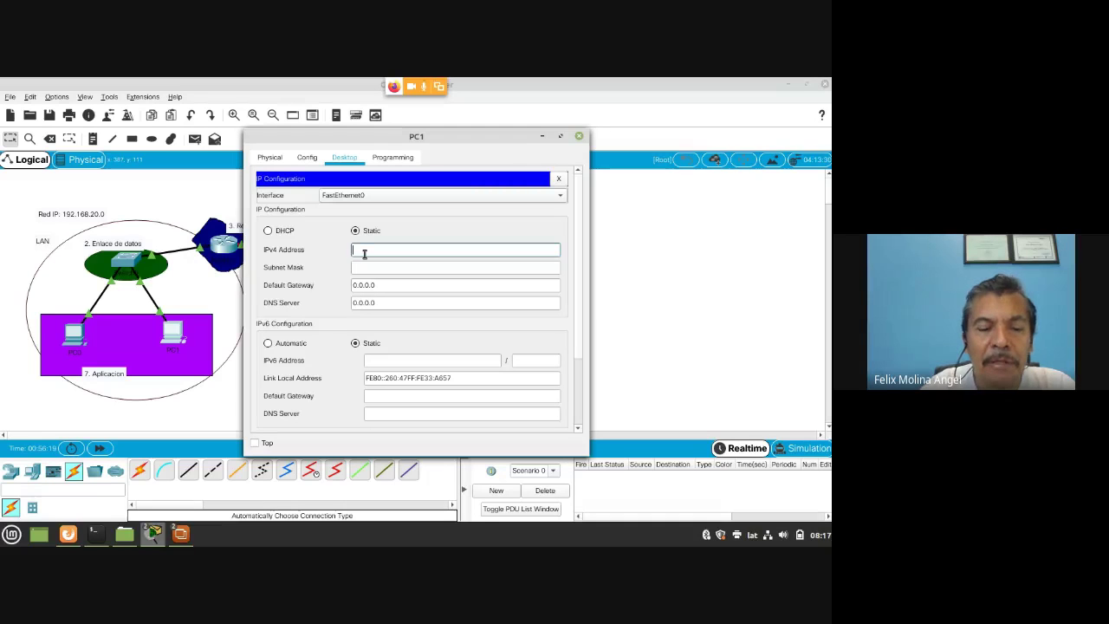
type("9")
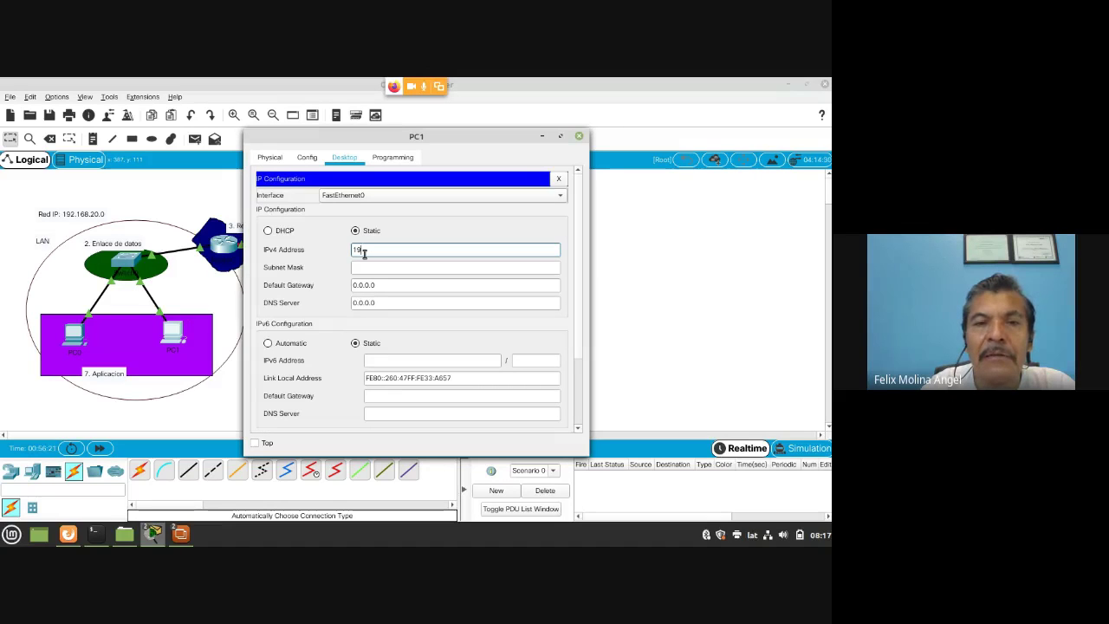
type("2")
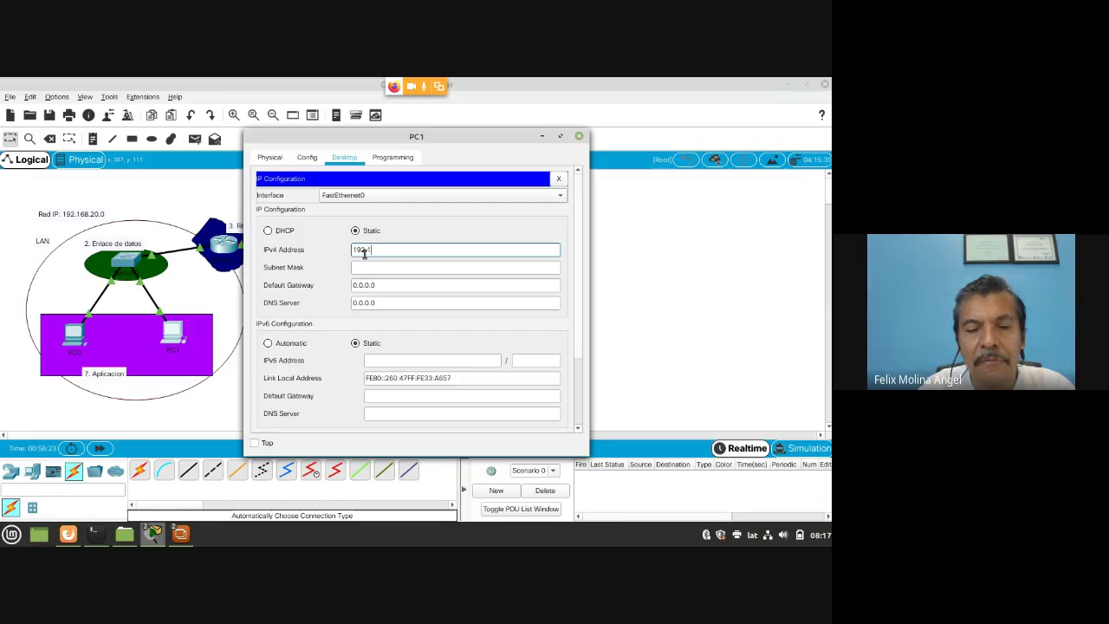
type(".168.")
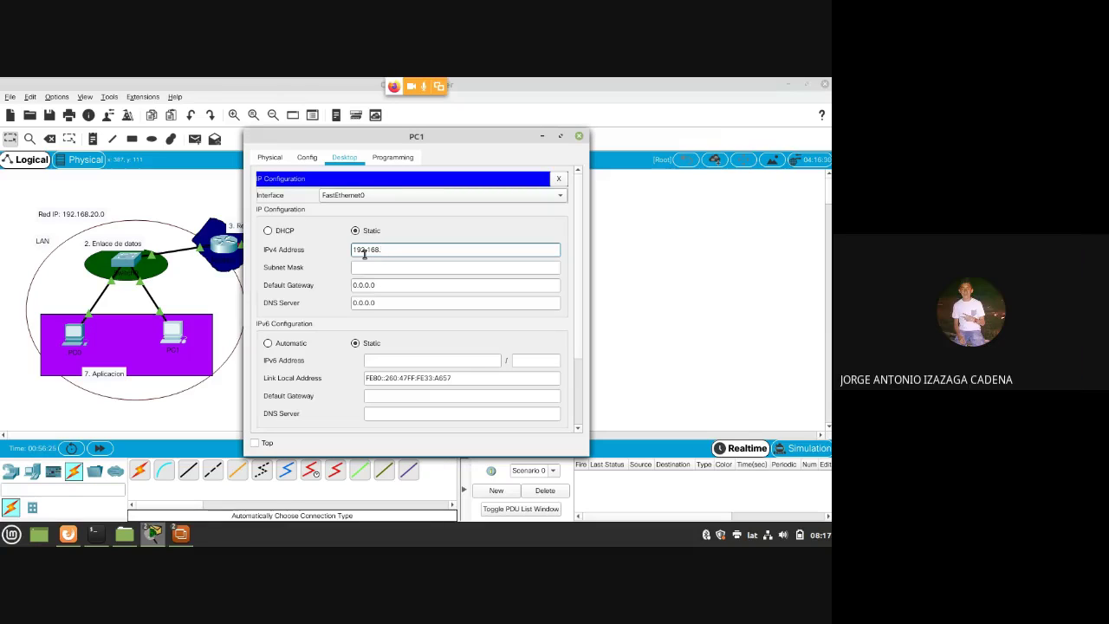
type("20")
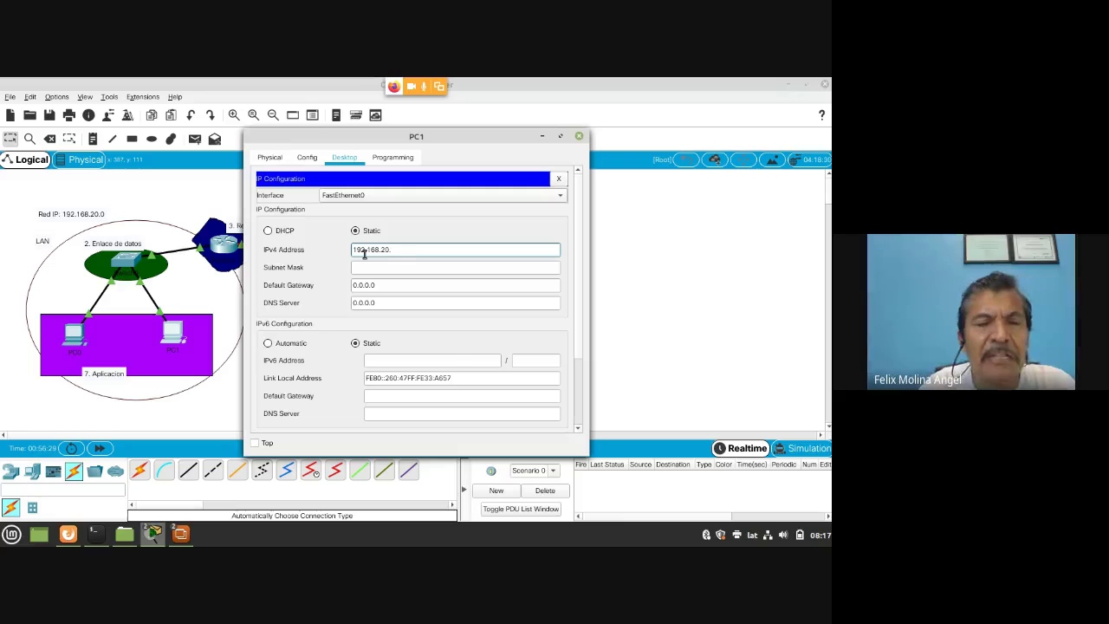
type(".")
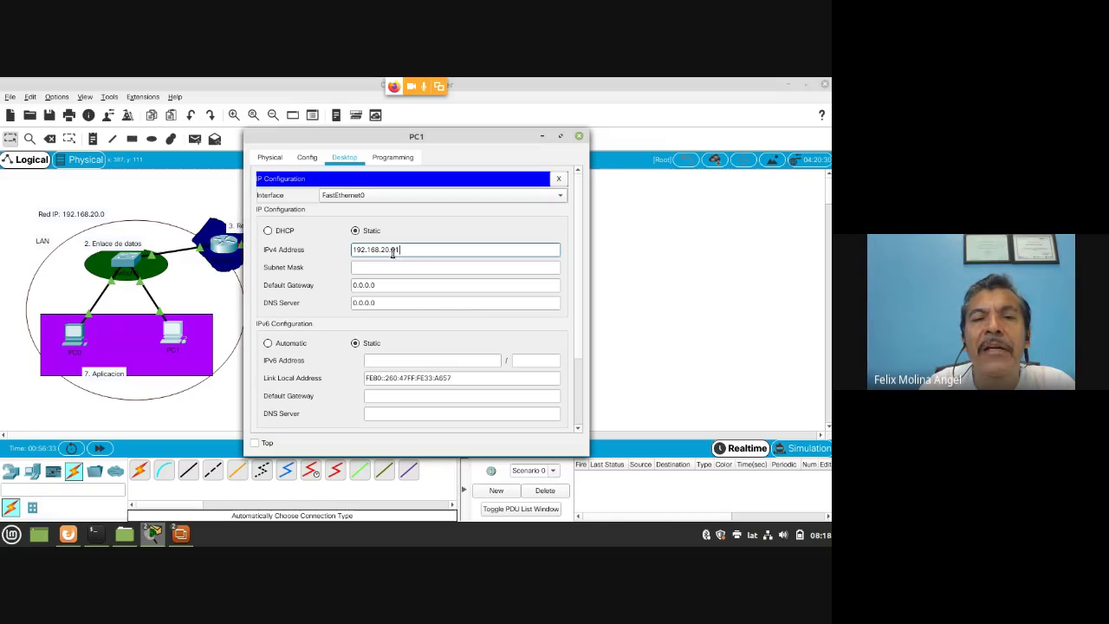
left_click(370, 268)
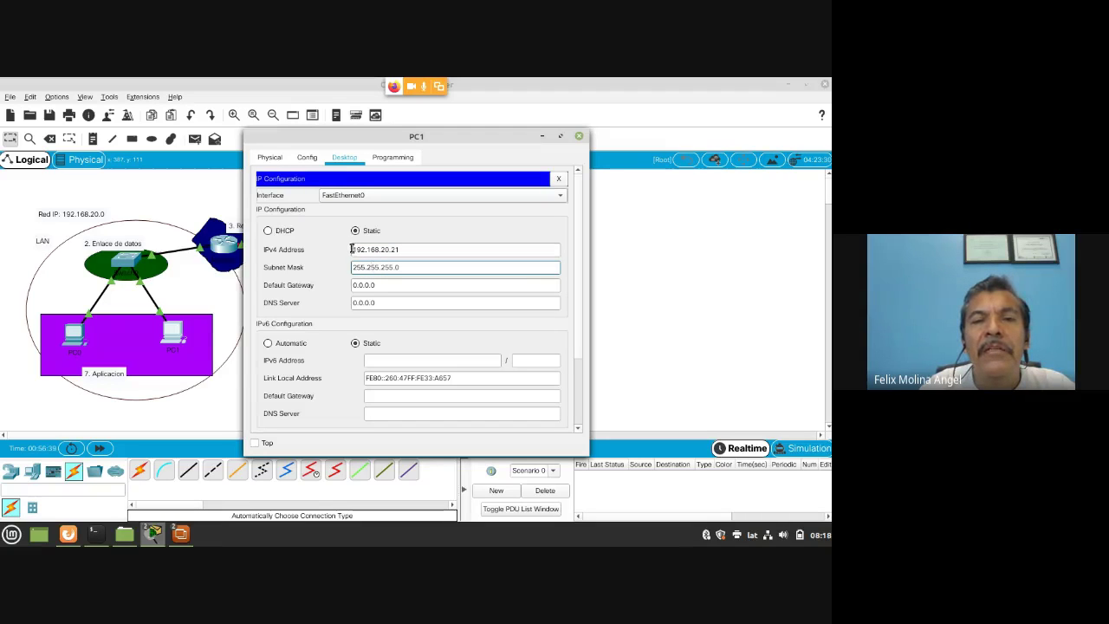
left_click_drag(352, 248, 388, 252)
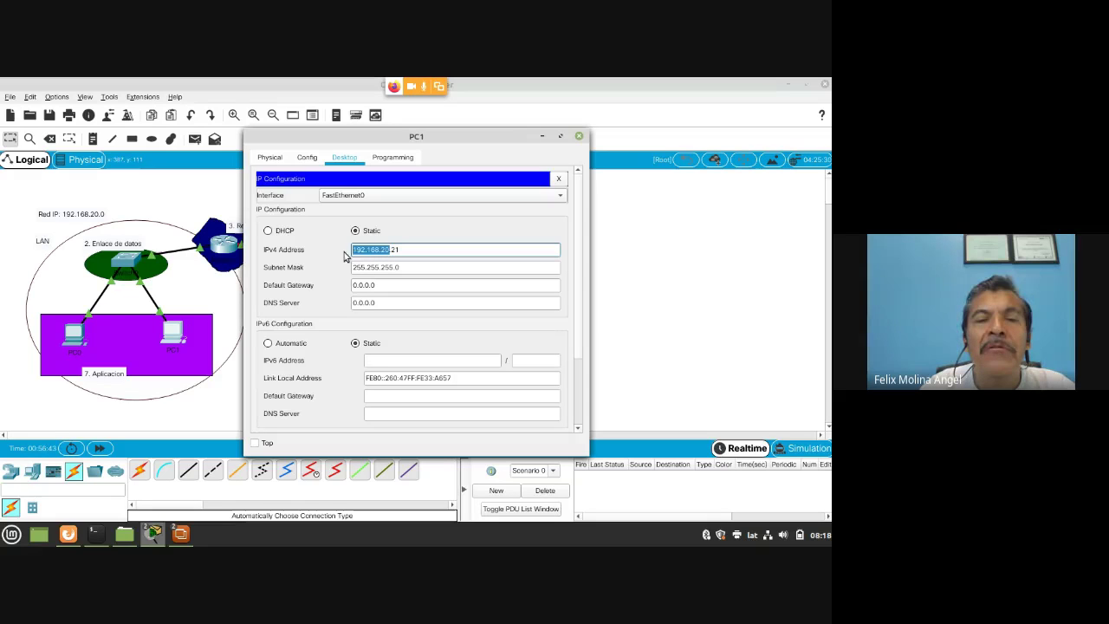
left_click(74, 217)
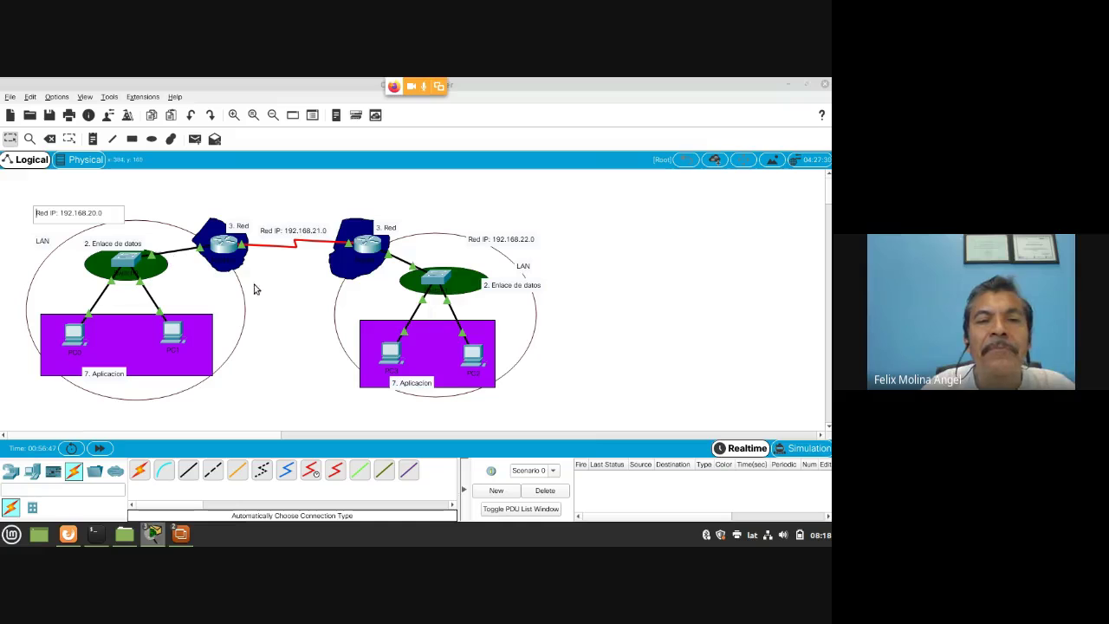
left_click(194, 369)
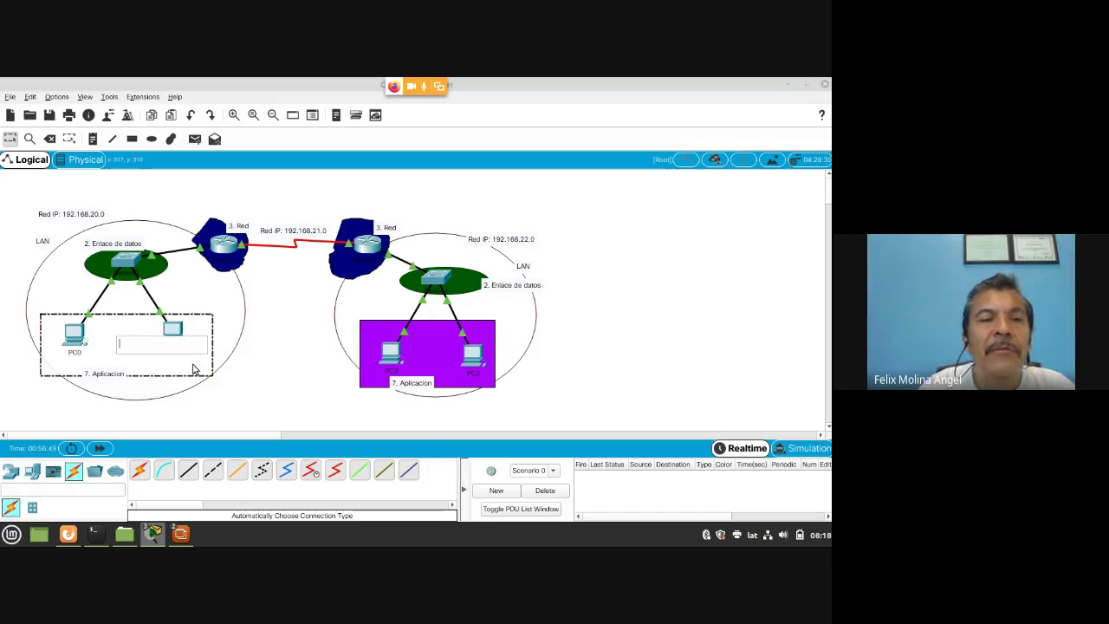
left_click(229, 355)
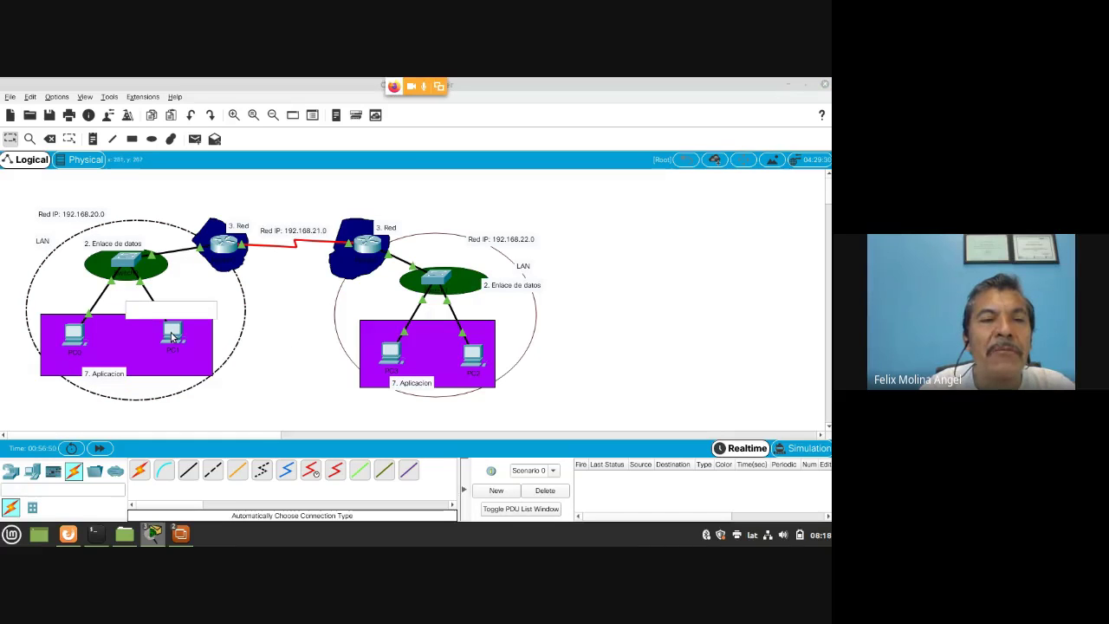
left_click(76, 339)
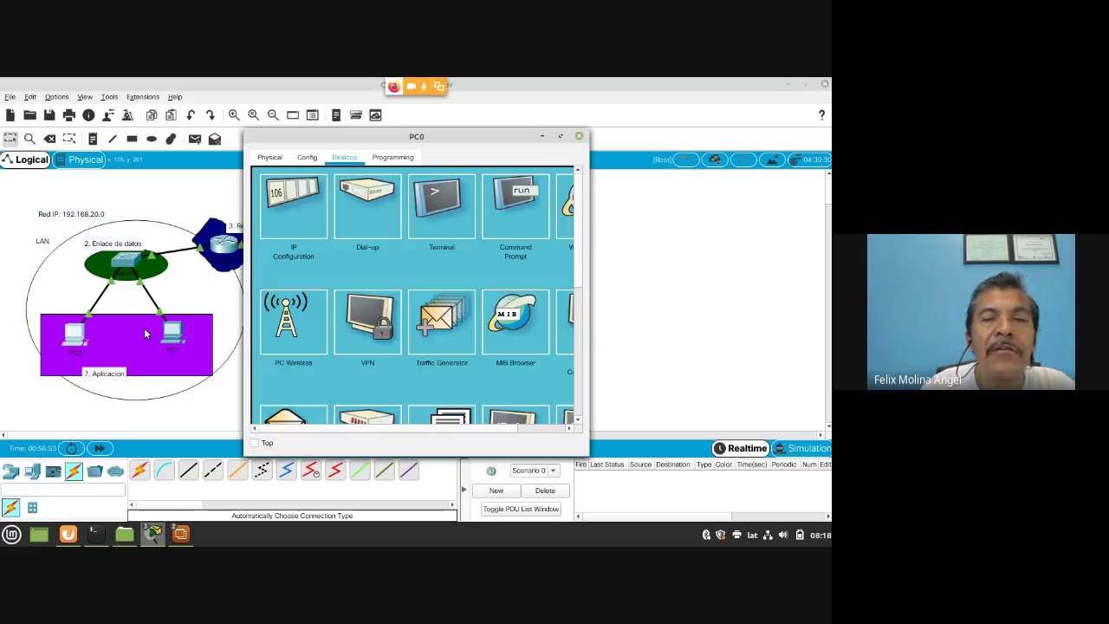
left_click(578, 136)
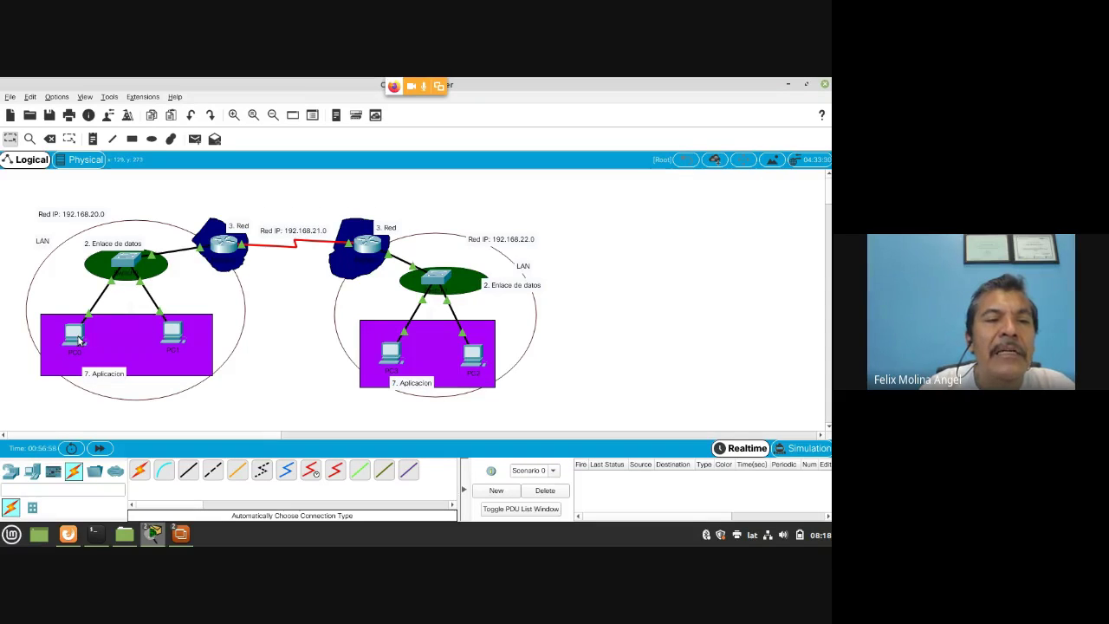
Step: Move PC1 slightly downward within the purple Aplicacion rectangle of the 192.168.20.0 network
mouse_move(73, 337)
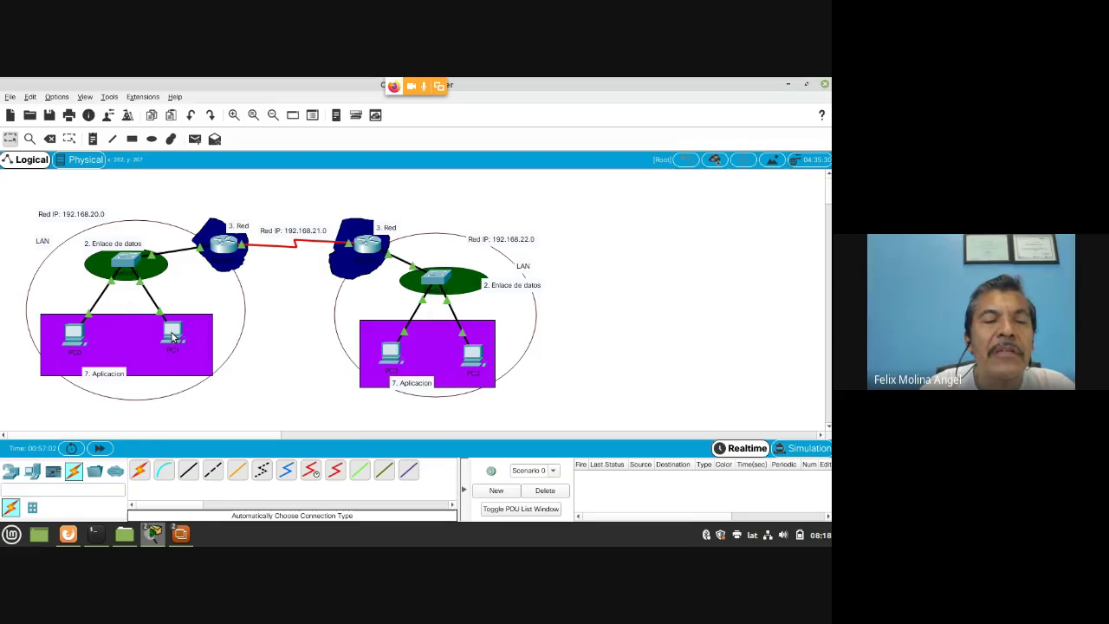
mouse_move(173, 337)
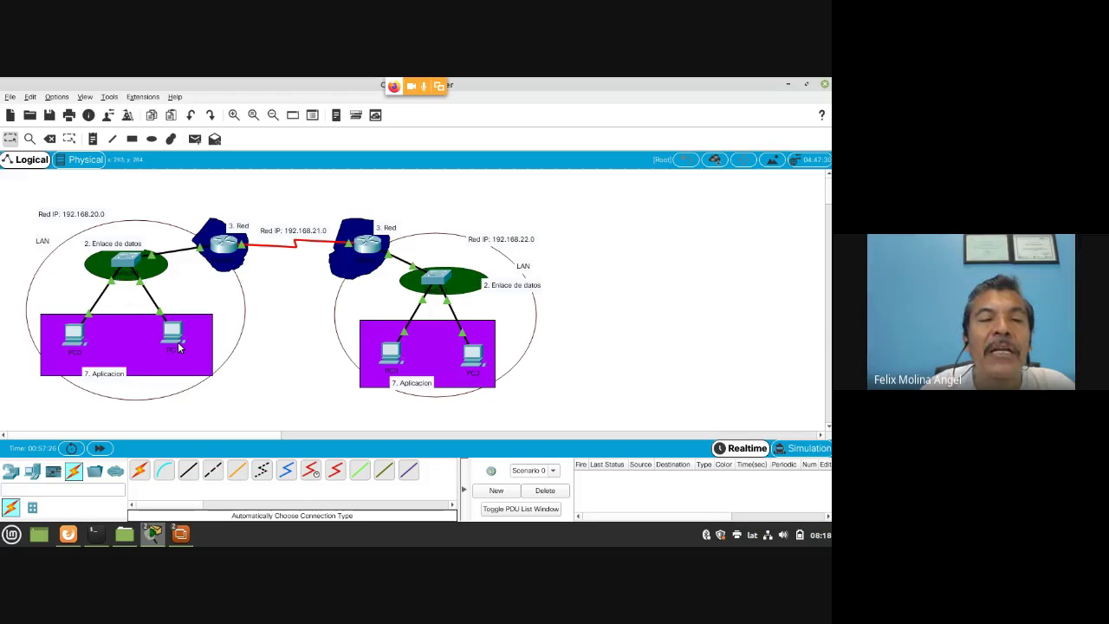
mouse_move(174, 335)
left_mouse_down()
mouse_move(176, 358)
mouse_move(176, 347)
left_mouse_up()
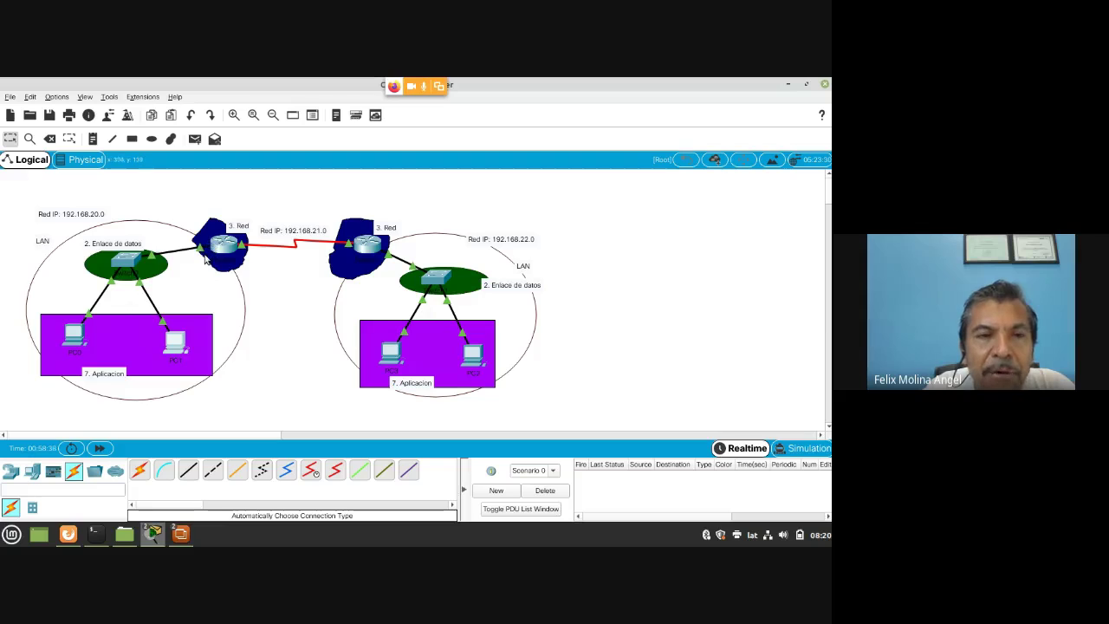
Step: Assign 192.168.20.15 with subnet mask 255.255.255.0 to Router0's GigabitEthernet0/0 interface and close the router's window
mouse_move(193, 250)
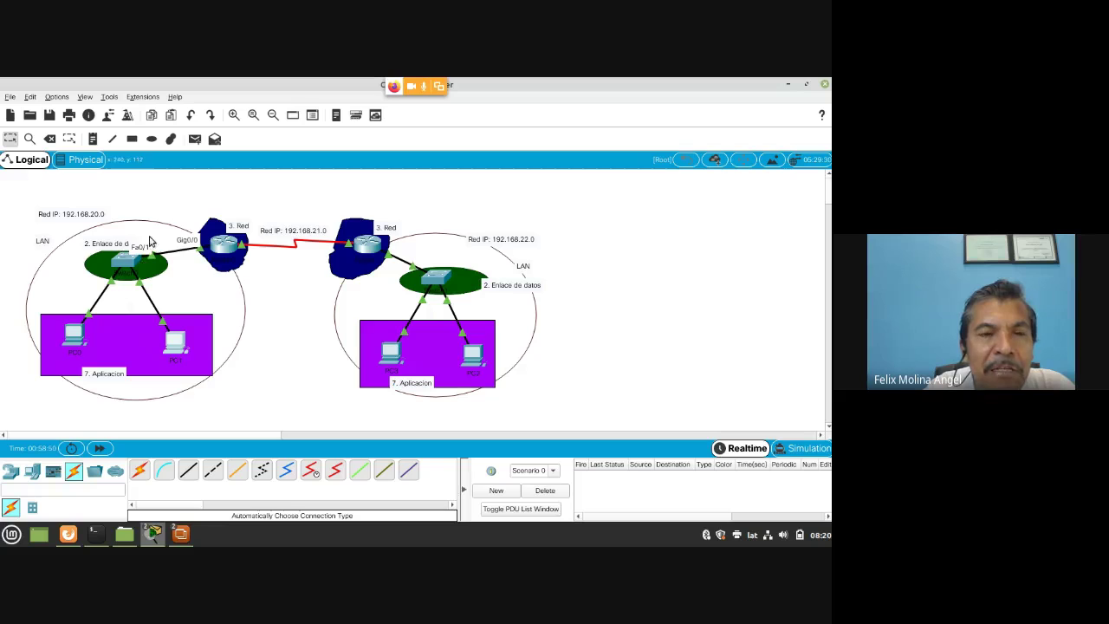
left_click(220, 247)
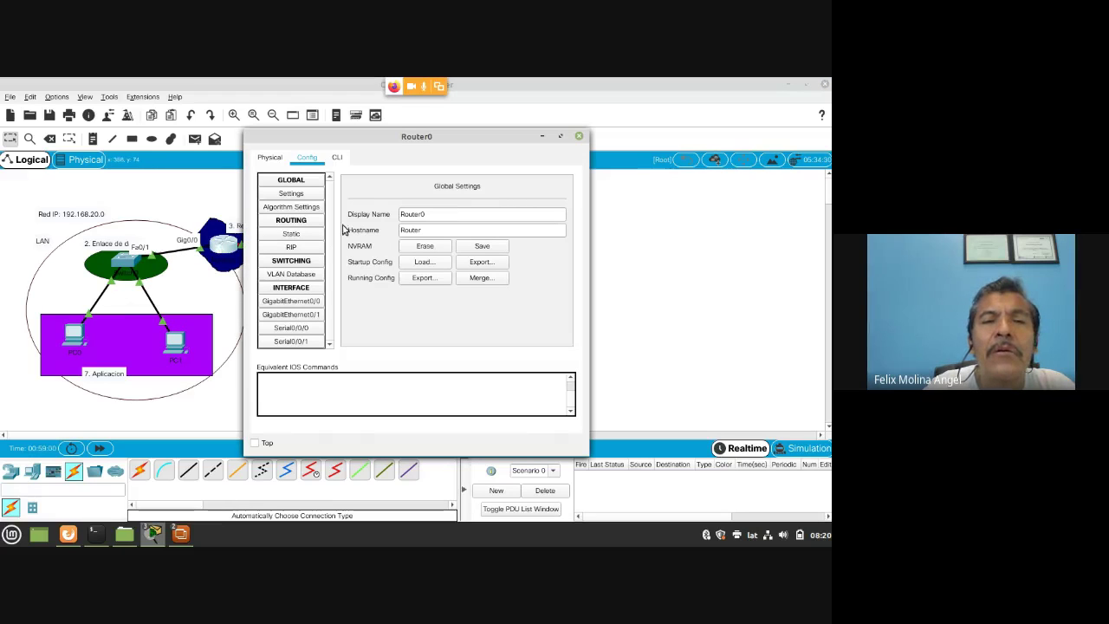
left_click(308, 305)
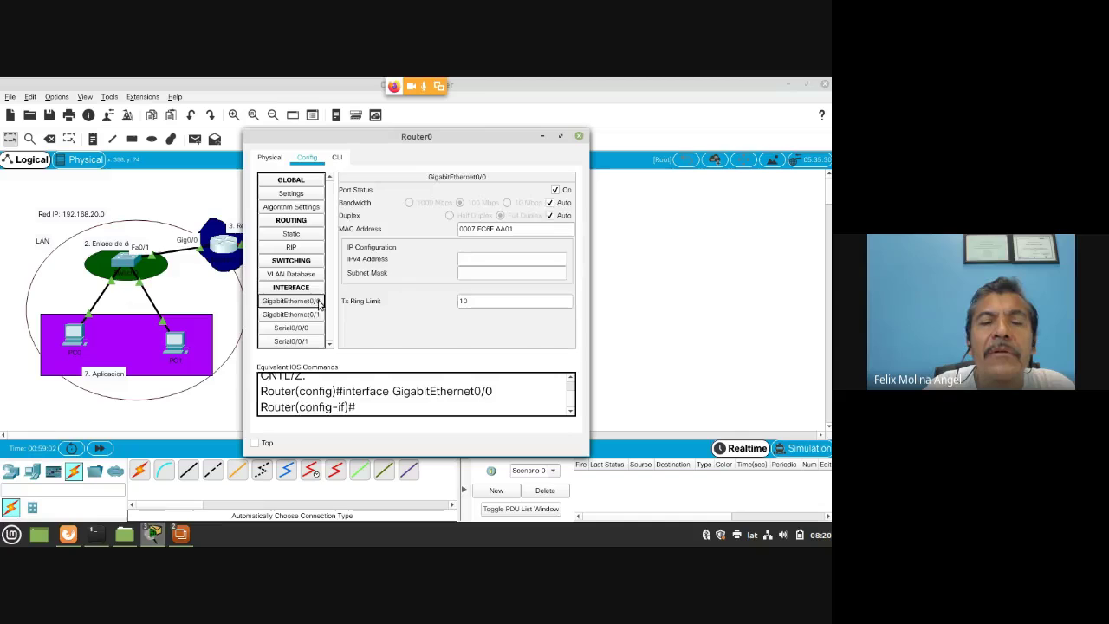
left_click(473, 260)
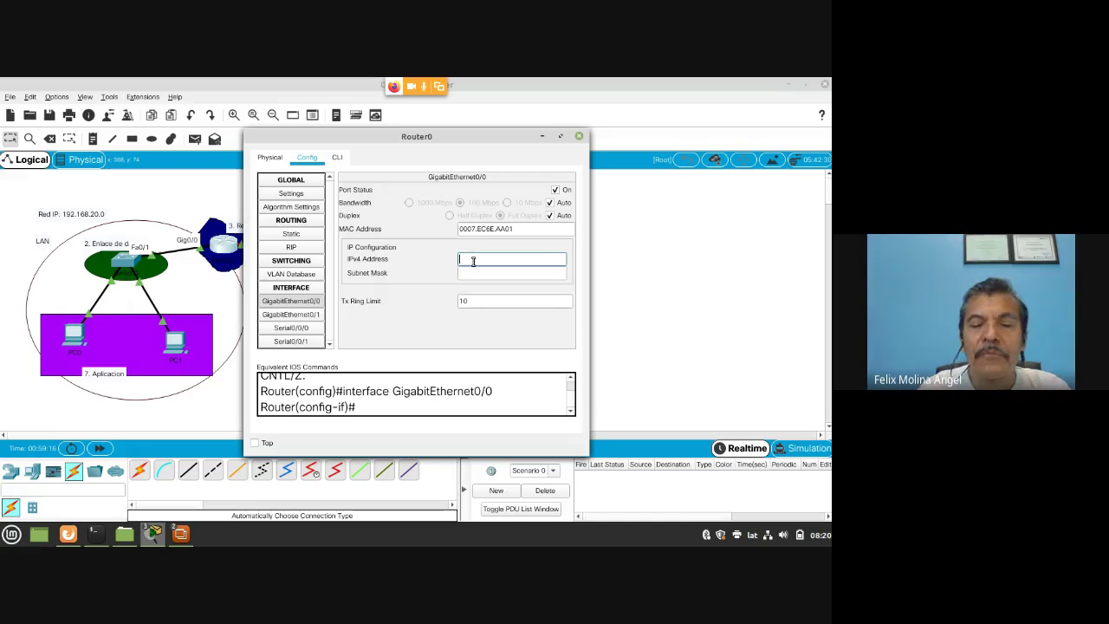
type("192")
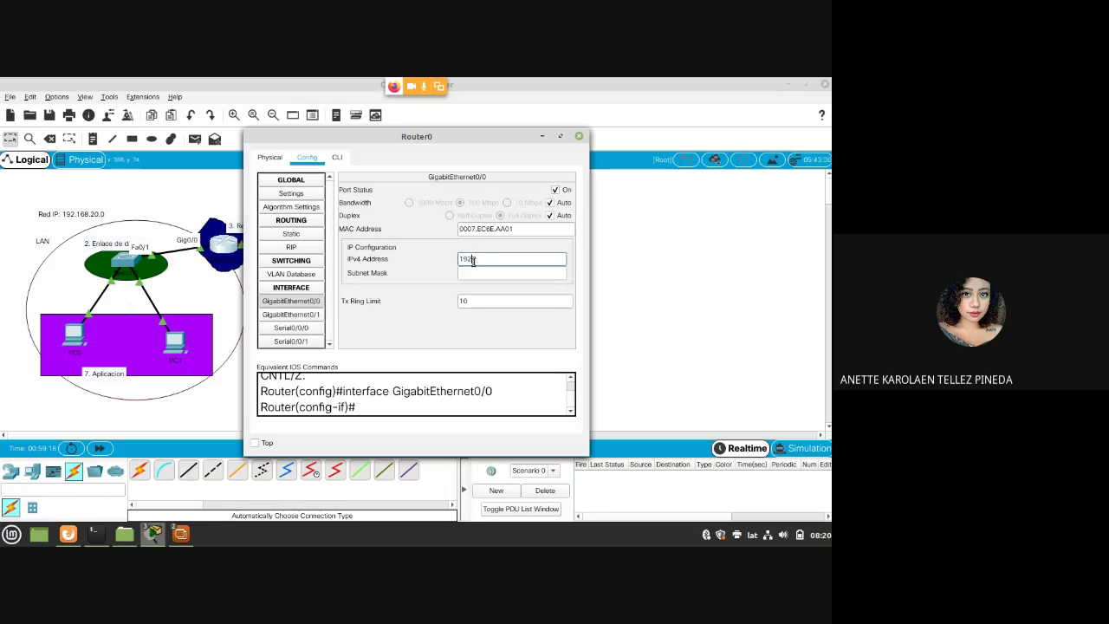
type(".168.20.")
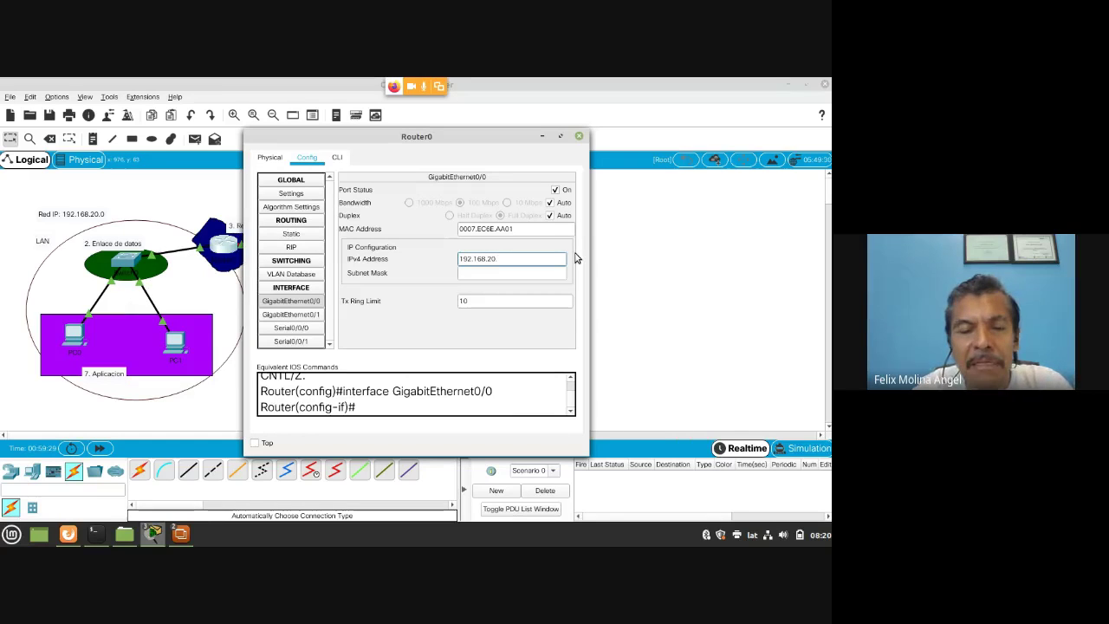
type("15")
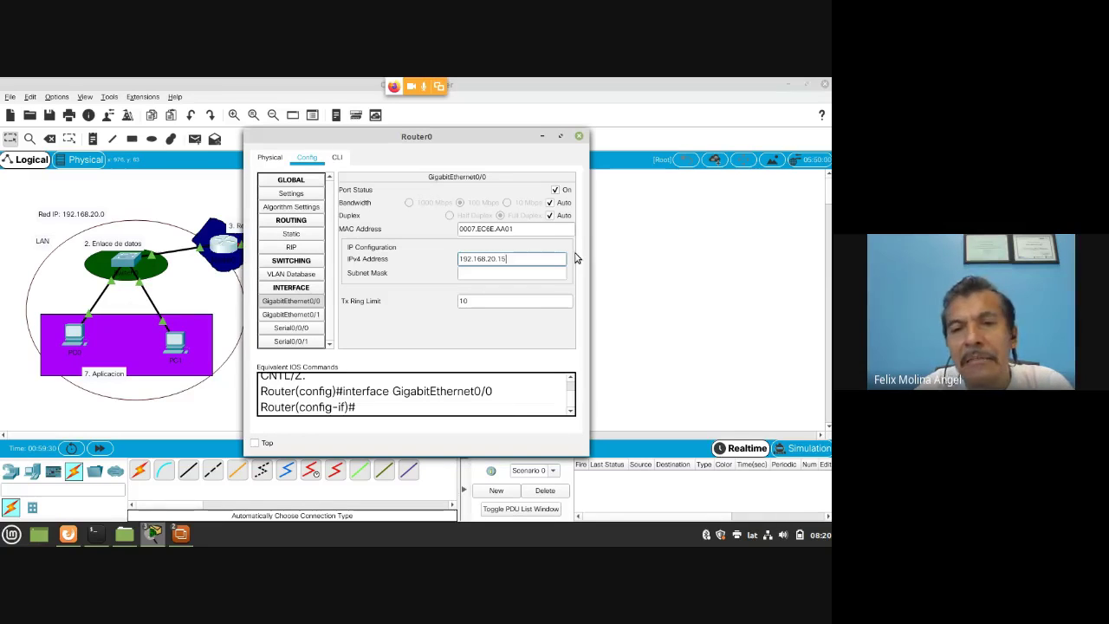
left_click(498, 273)
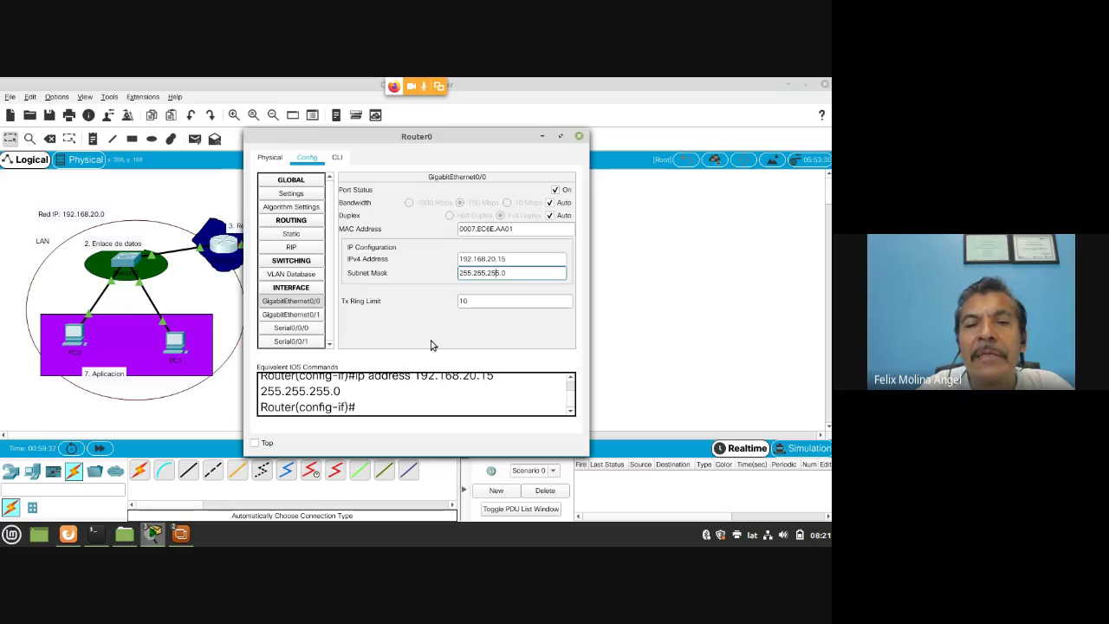
left_click(579, 137)
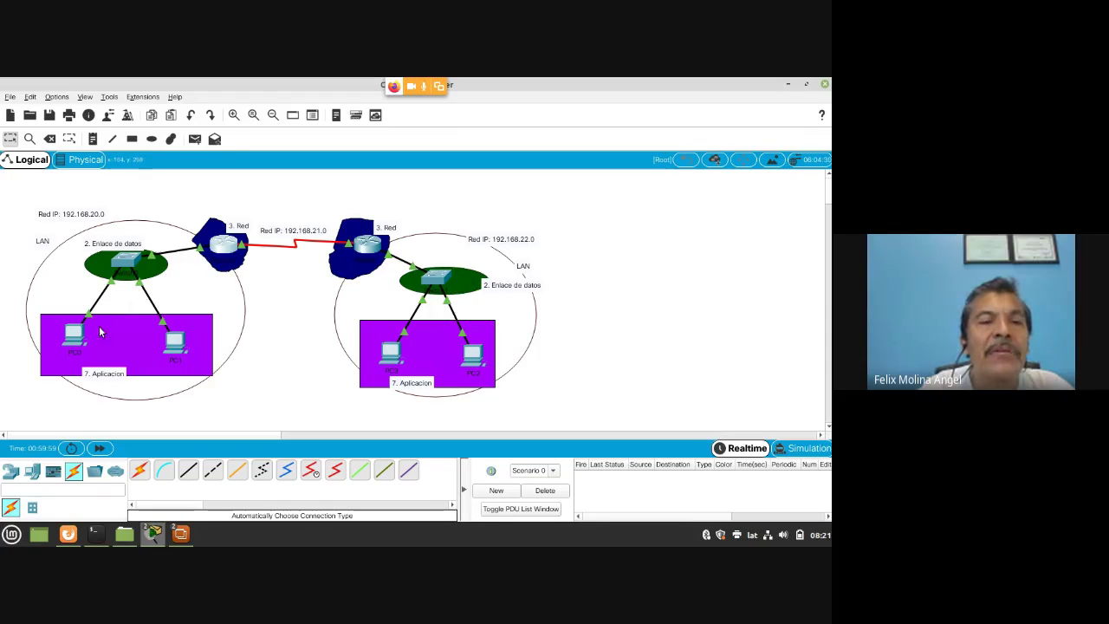
Step: Leave PC1's IP configuration and open its Command Prompt, moving the window clear of the 192.168.20.0 network
left_click(176, 343)
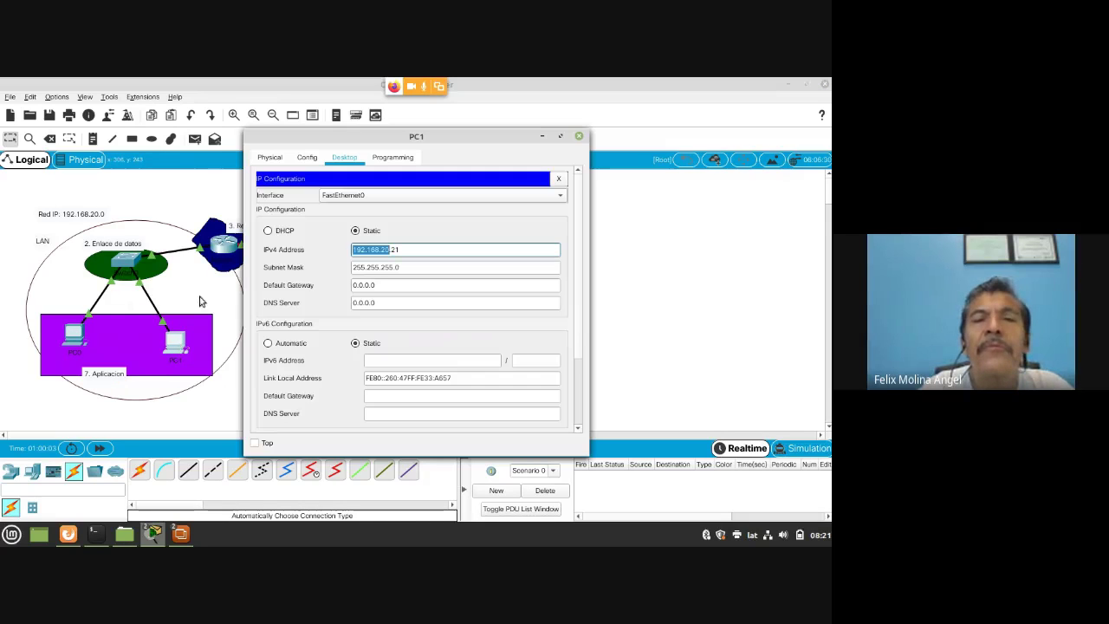
left_click(350, 159)
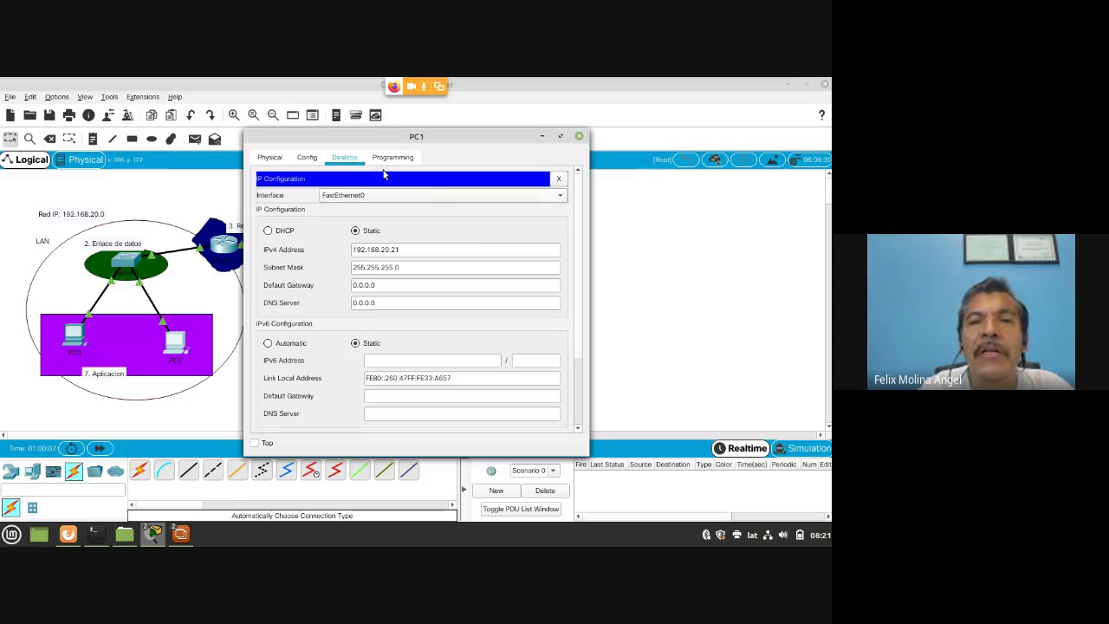
left_click(559, 180)
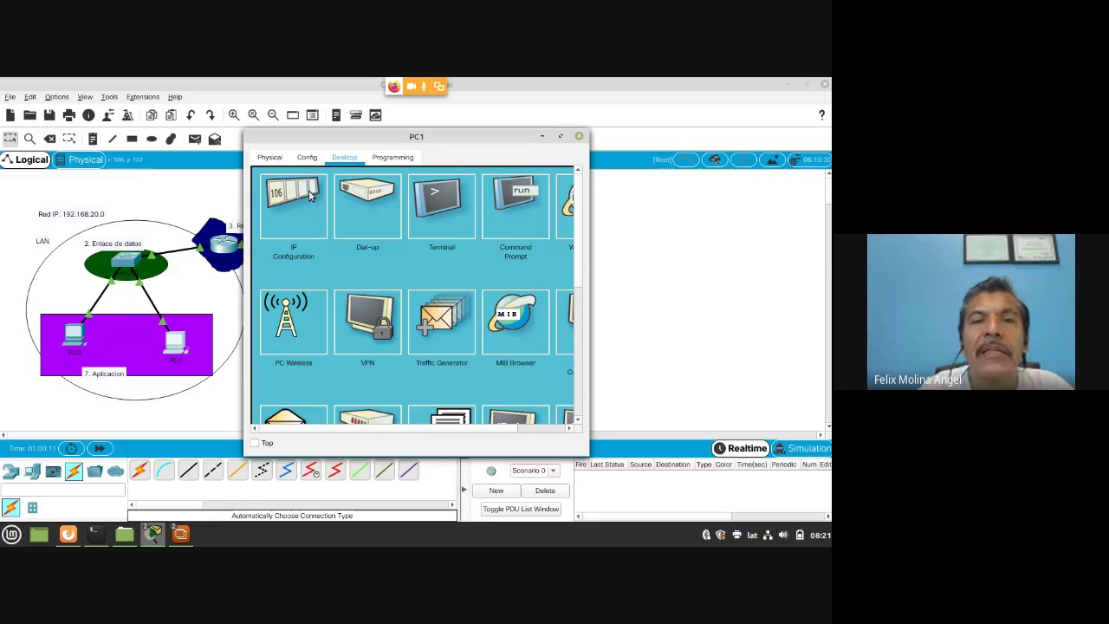
left_click(507, 213)
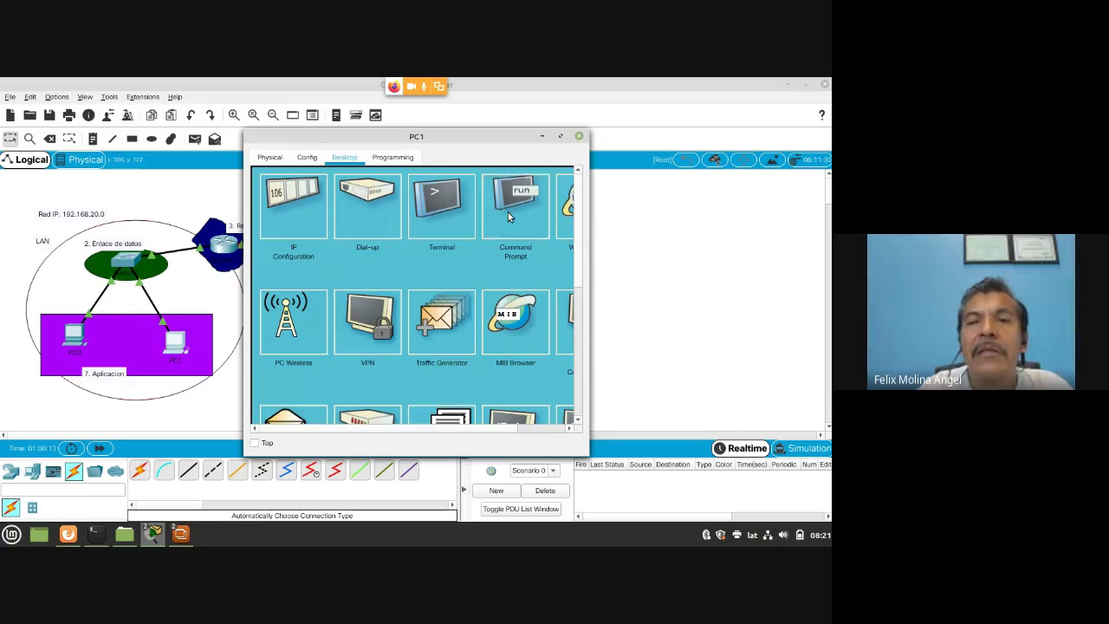
left_click_drag(373, 136, 495, 144)
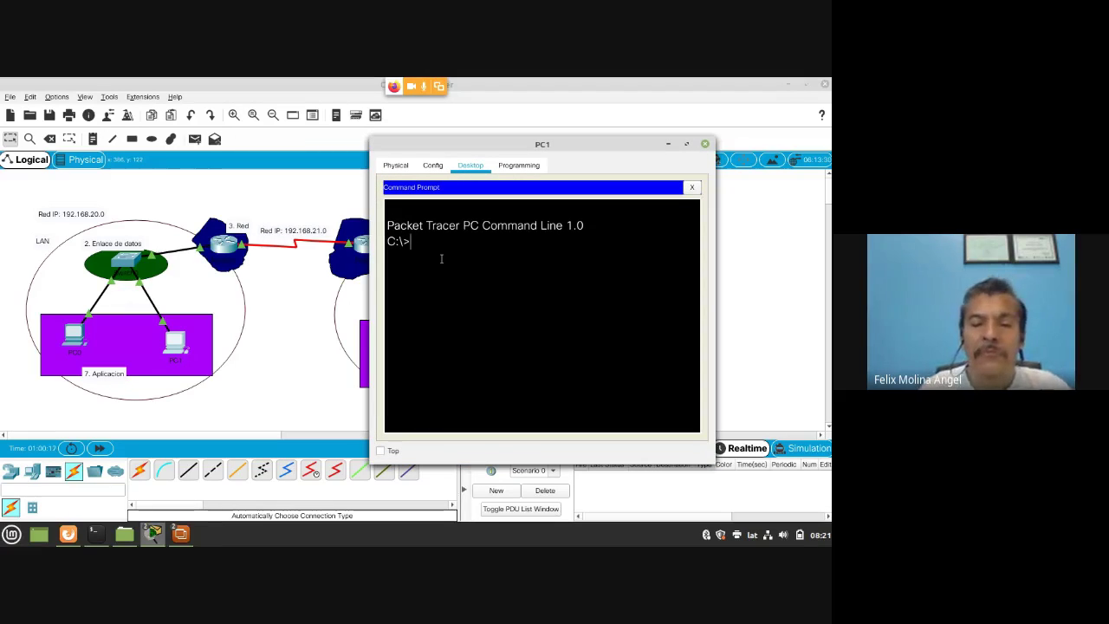
Step: Ping Router0 at 192.168.20.15 from PC1's Command Prompt
type("pin")
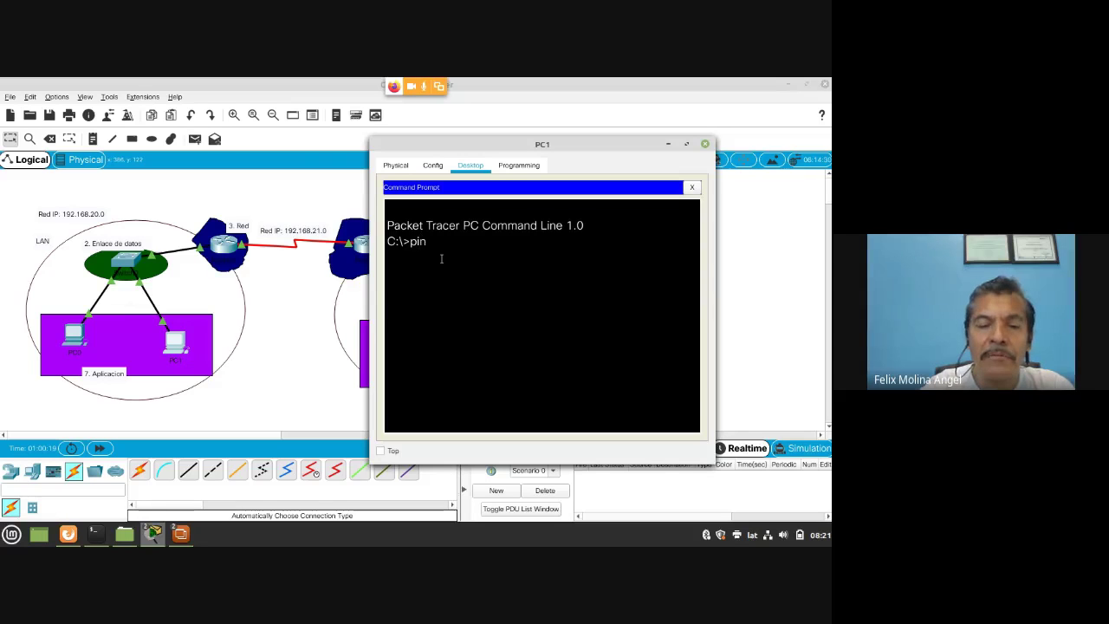
type("g")
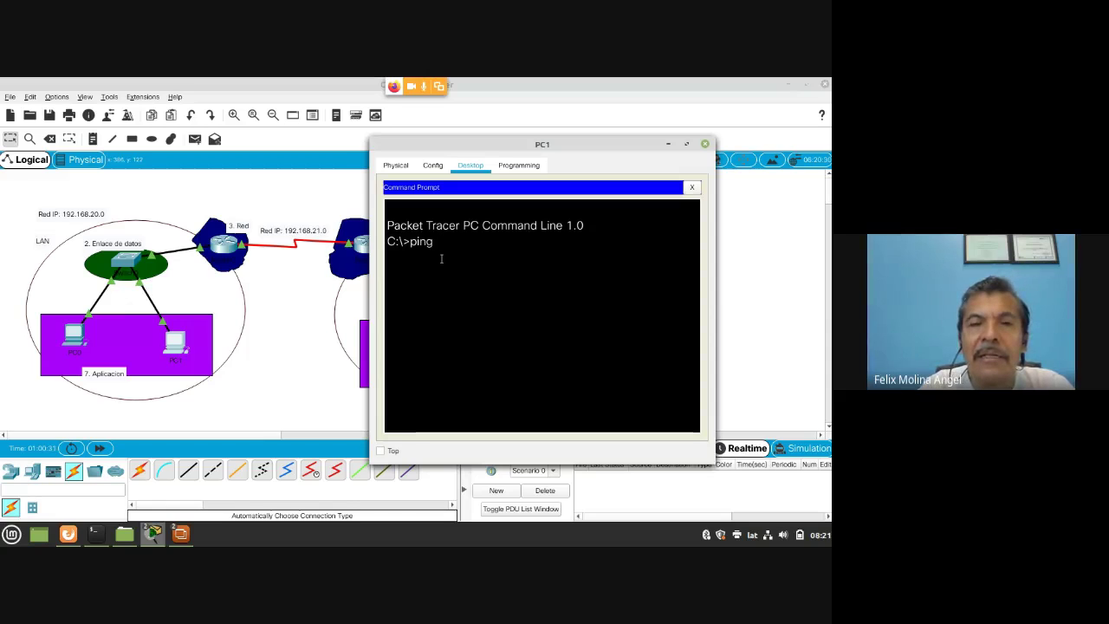
type("192.")
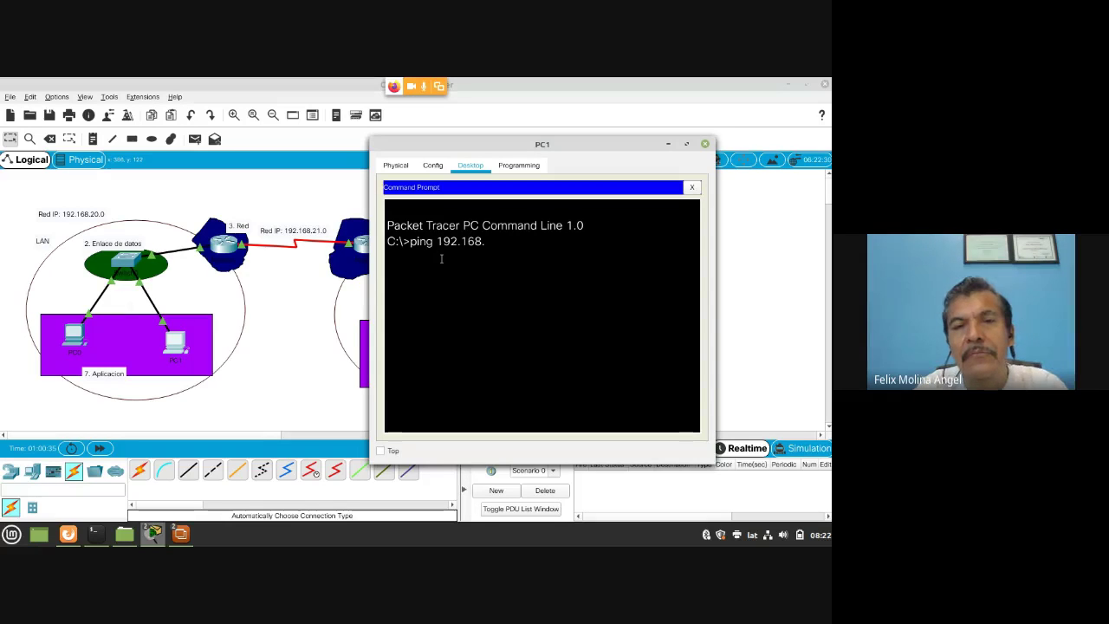
type("168.20.")
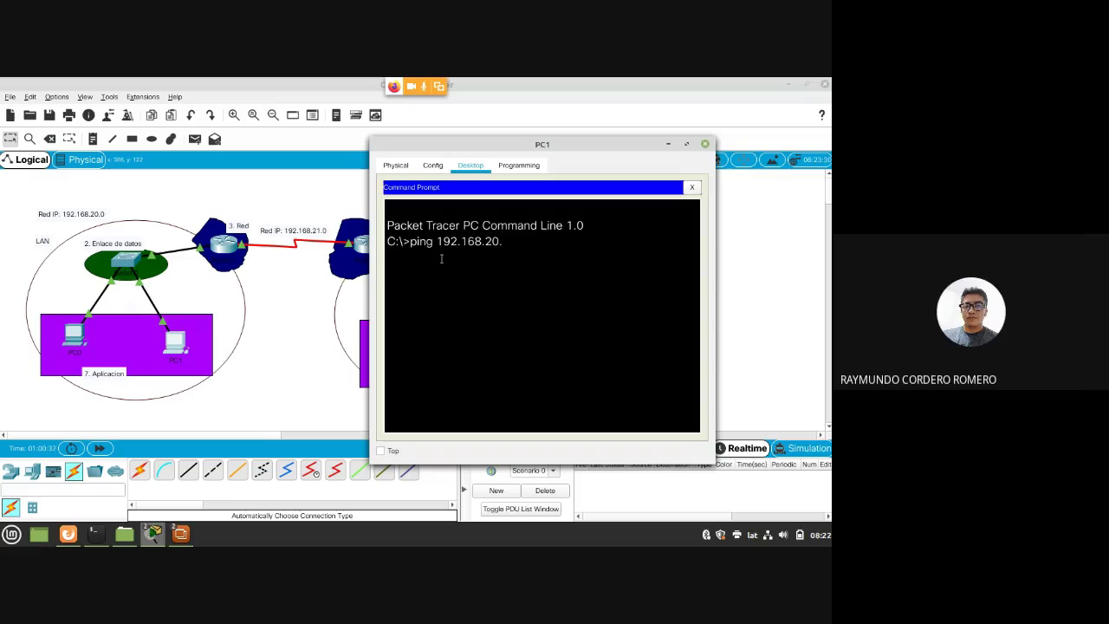
type("15")
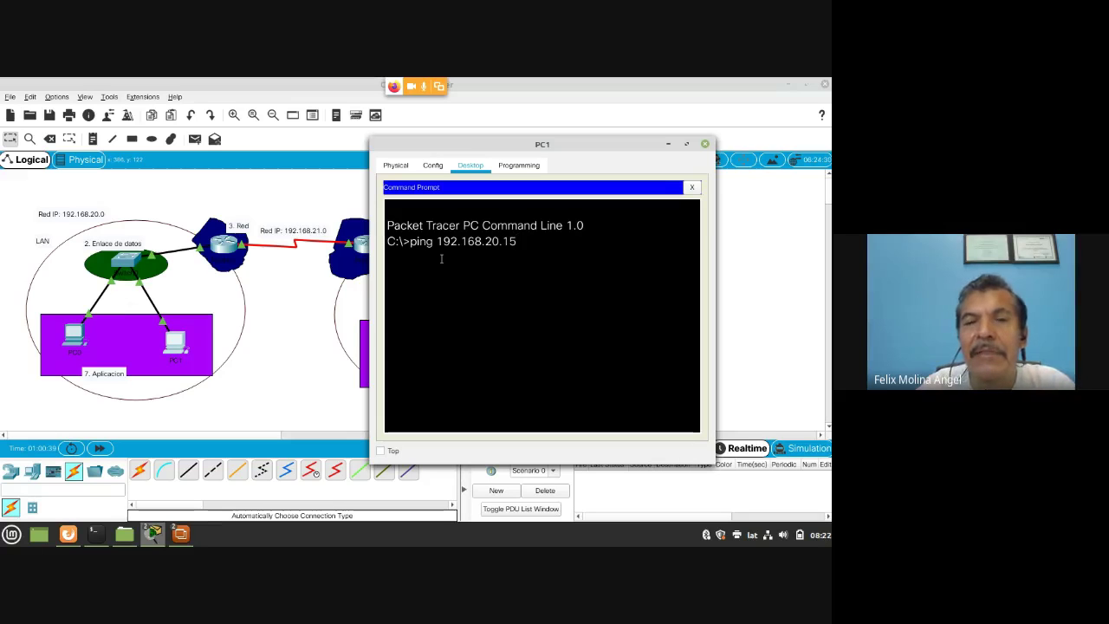
key("Return")
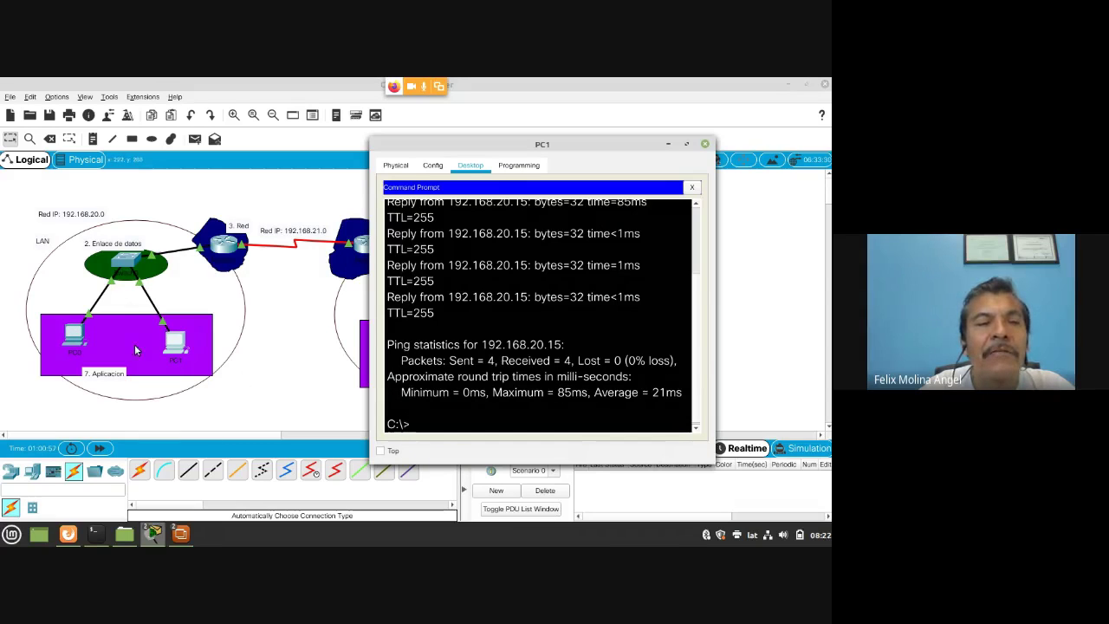
Step: Return to PC1's Command Prompt and ping PC0 at 192.168.20.10
left_click(104, 343)
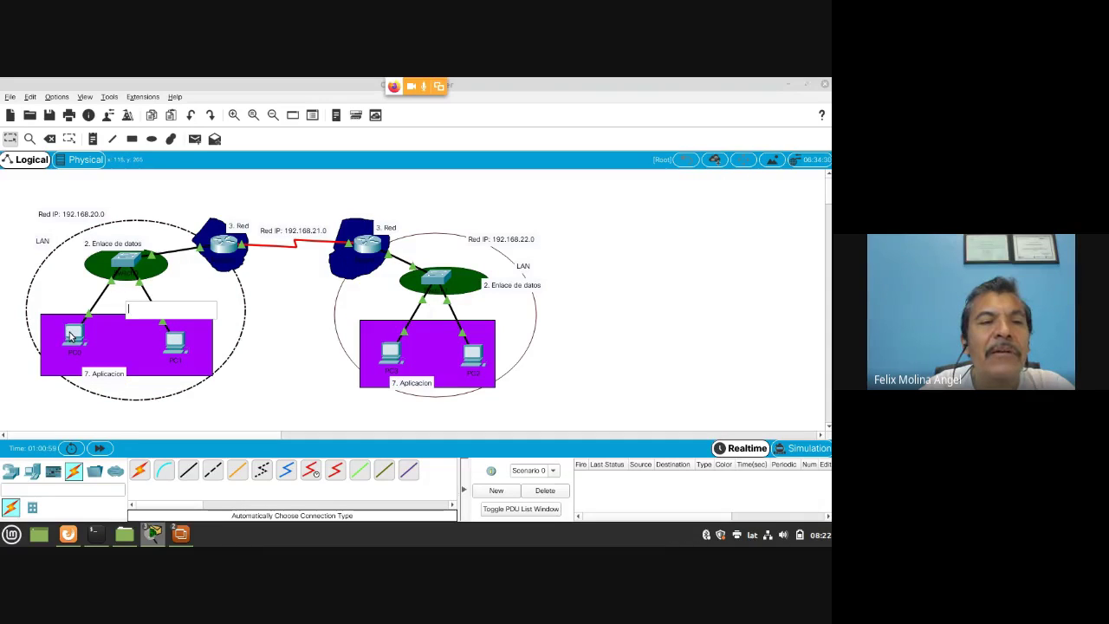
left_click(32, 411)
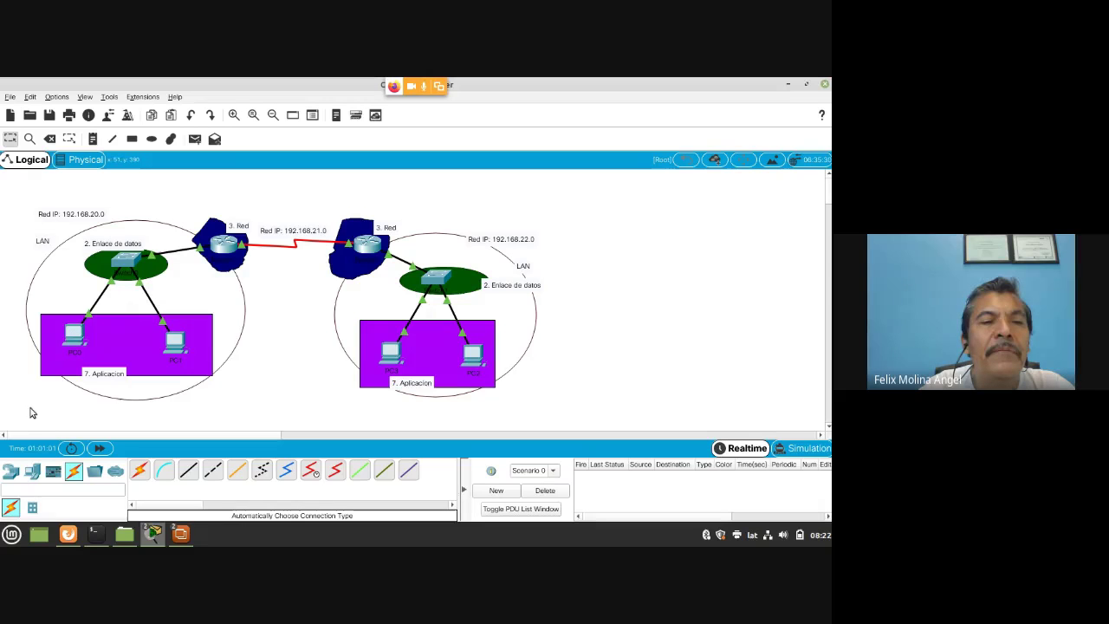
mouse_move(72, 334)
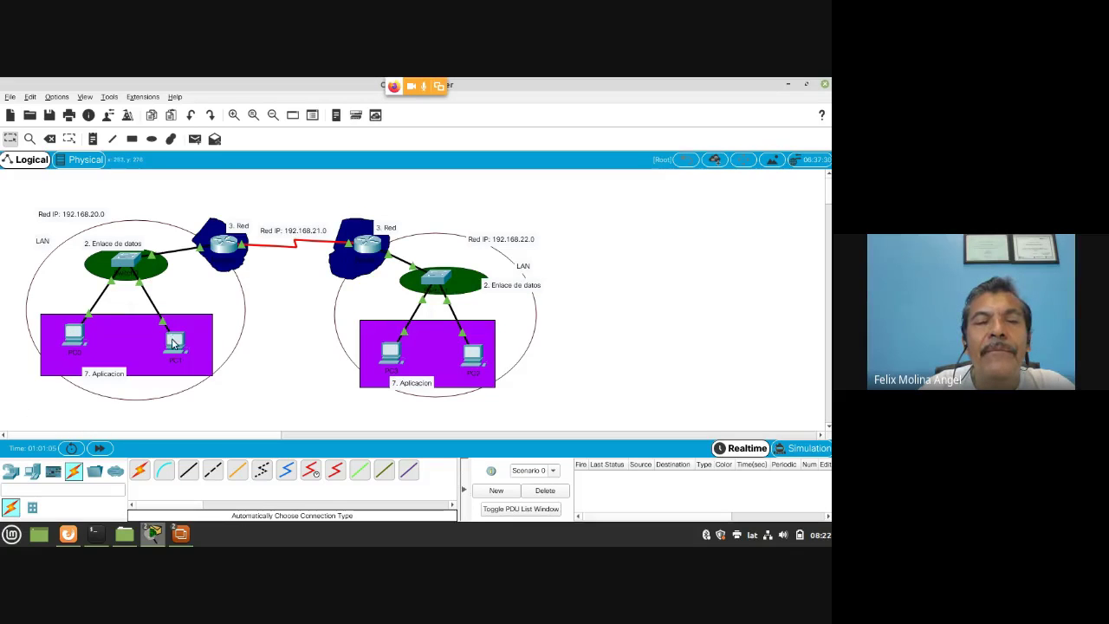
left_click(172, 343)
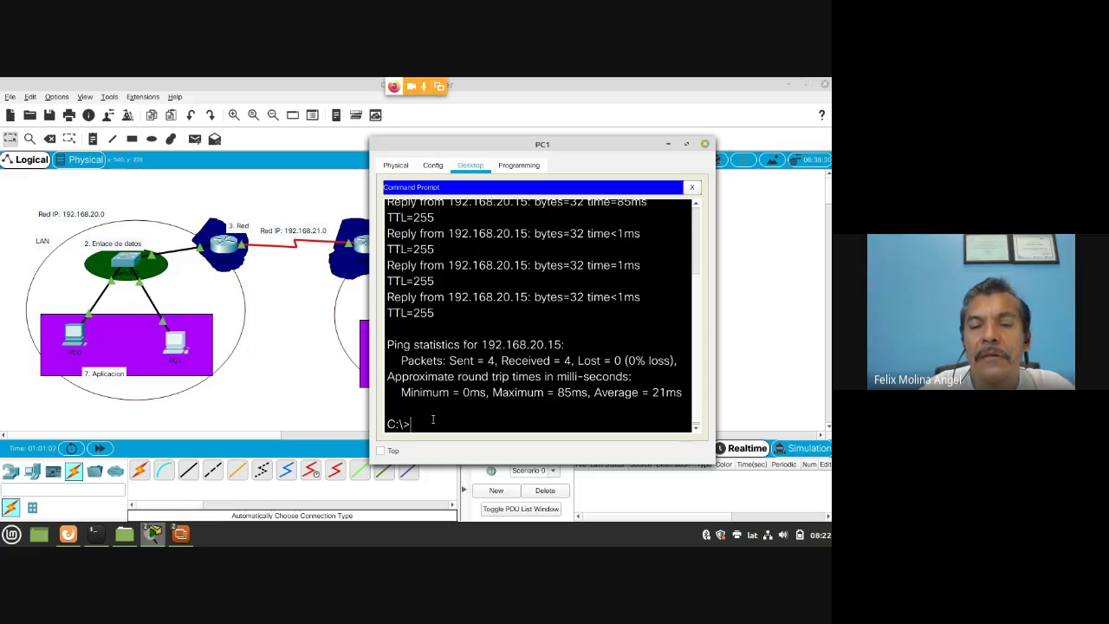
key("Up")
key("BackSpace")
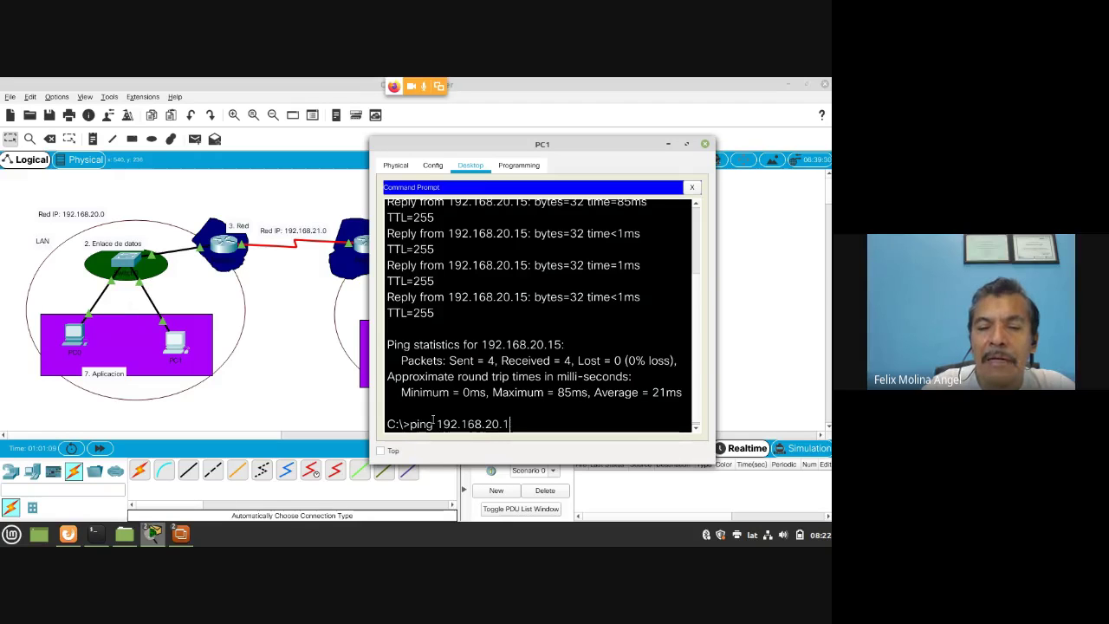
type("0")
key("Return")
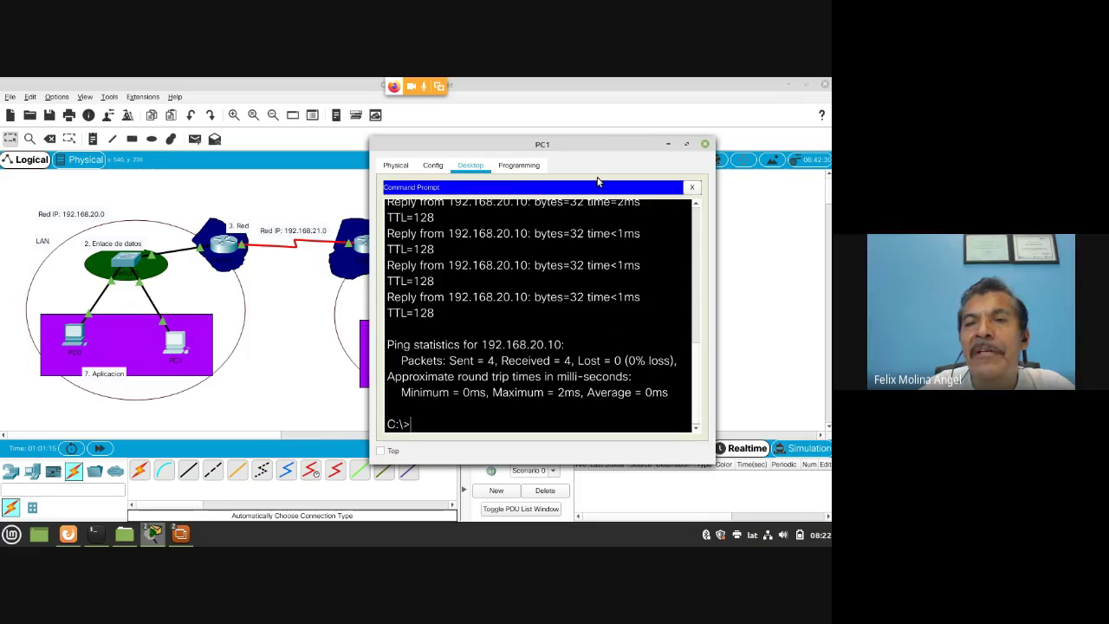
Step: Widen PC1's window, highlight the 192.168.20.10 ping output to examine the replies and statistics, and close the window
left_click_drag(597, 145, 527, 154)
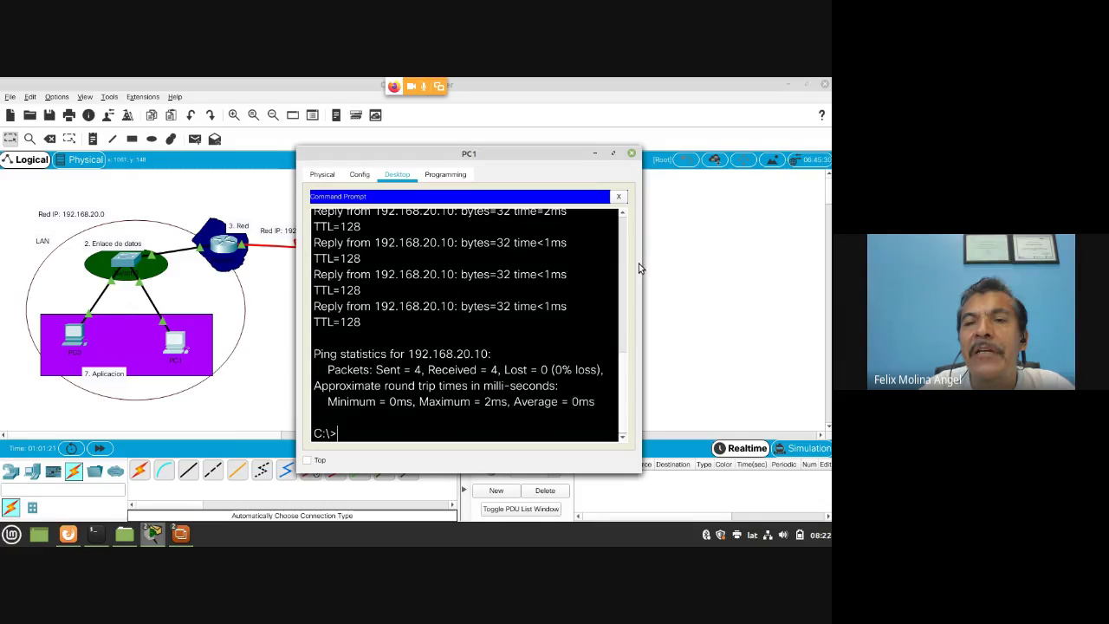
left_click_drag(642, 265, 777, 260)
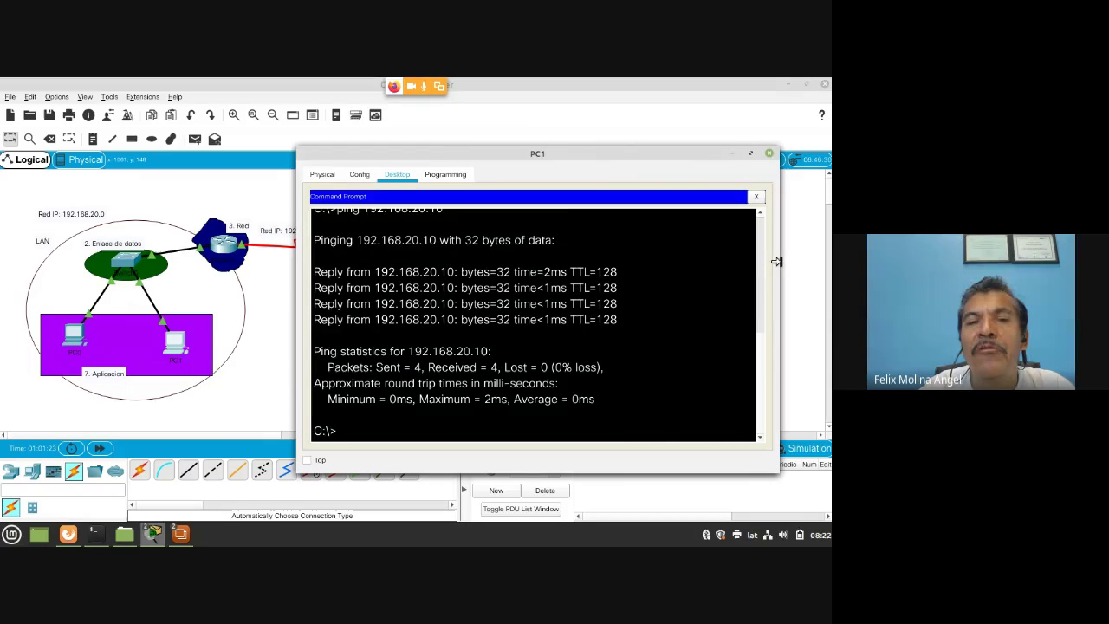
left_click(760, 214)
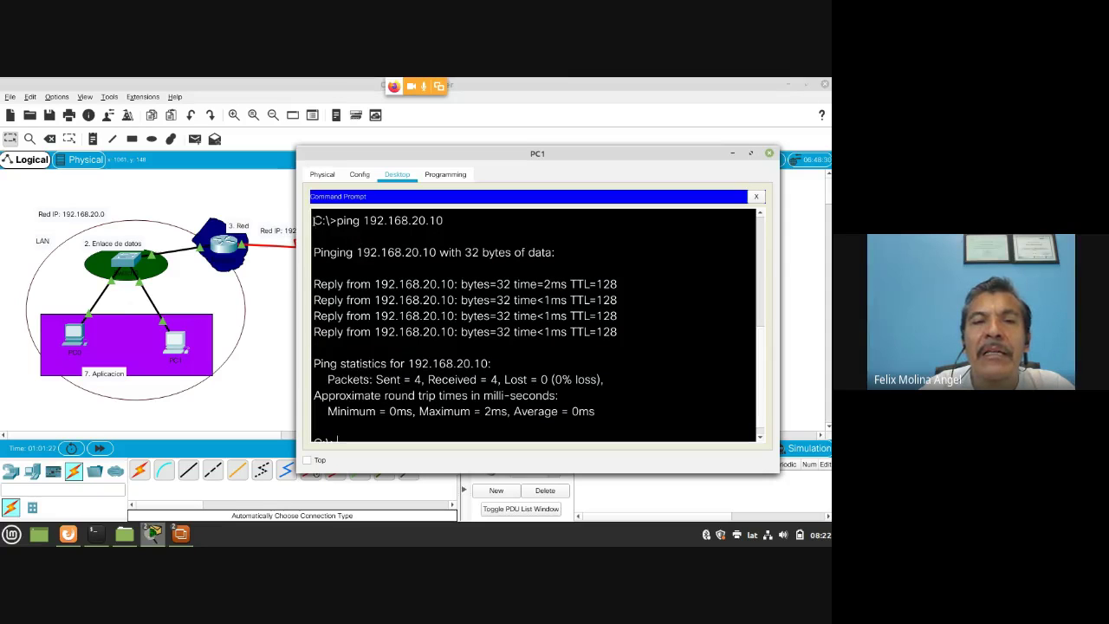
left_click_drag(314, 221, 558, 397)
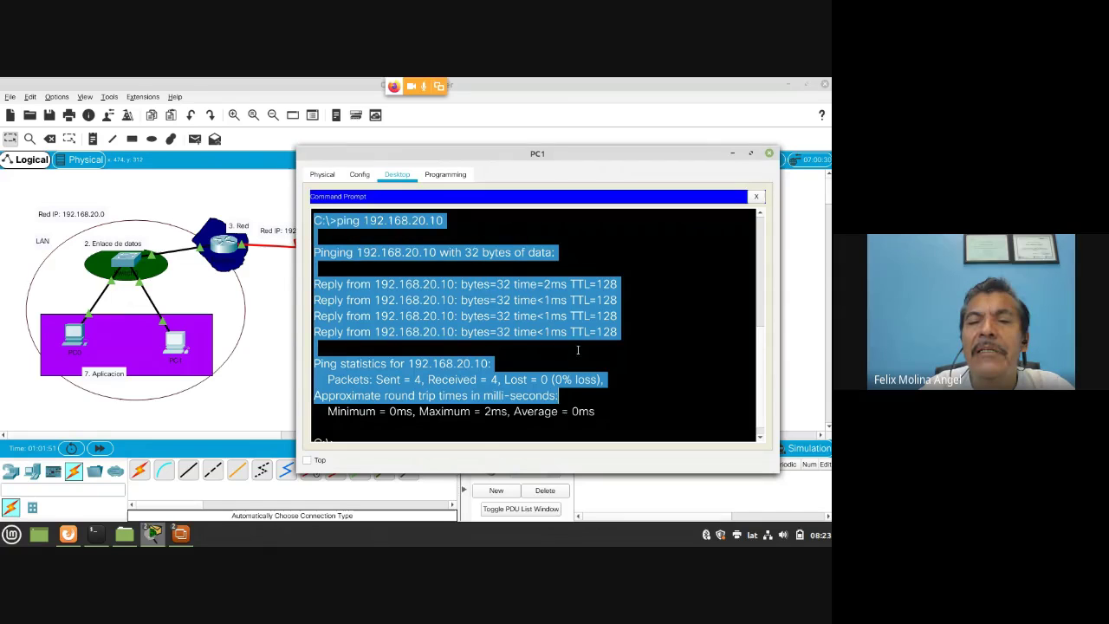
left_click_drag(534, 470, 534, 461)
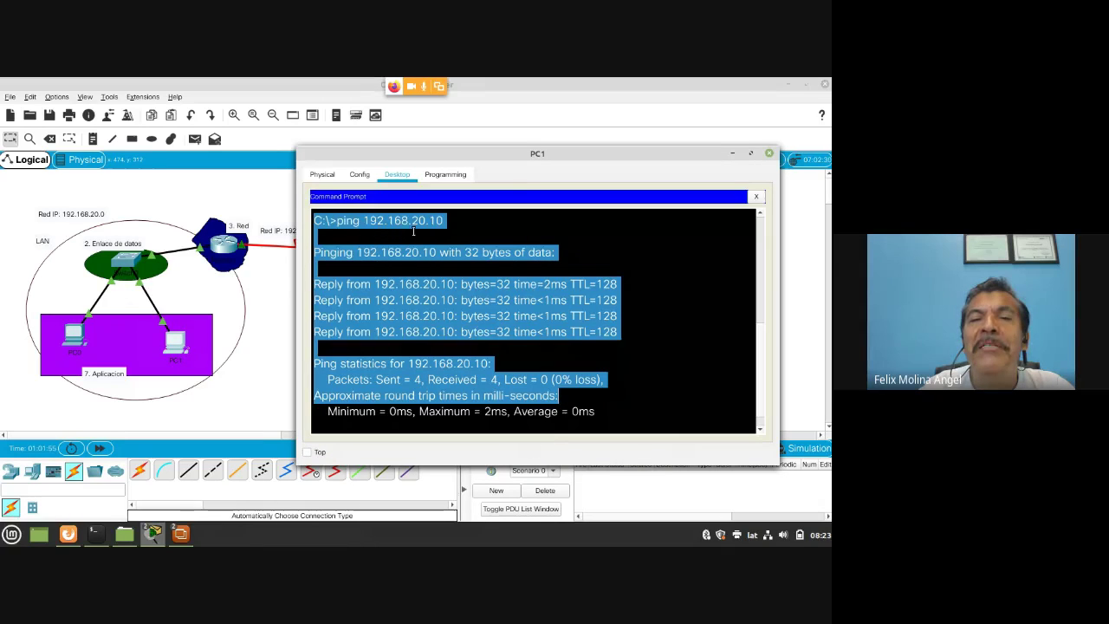
left_click(769, 154)
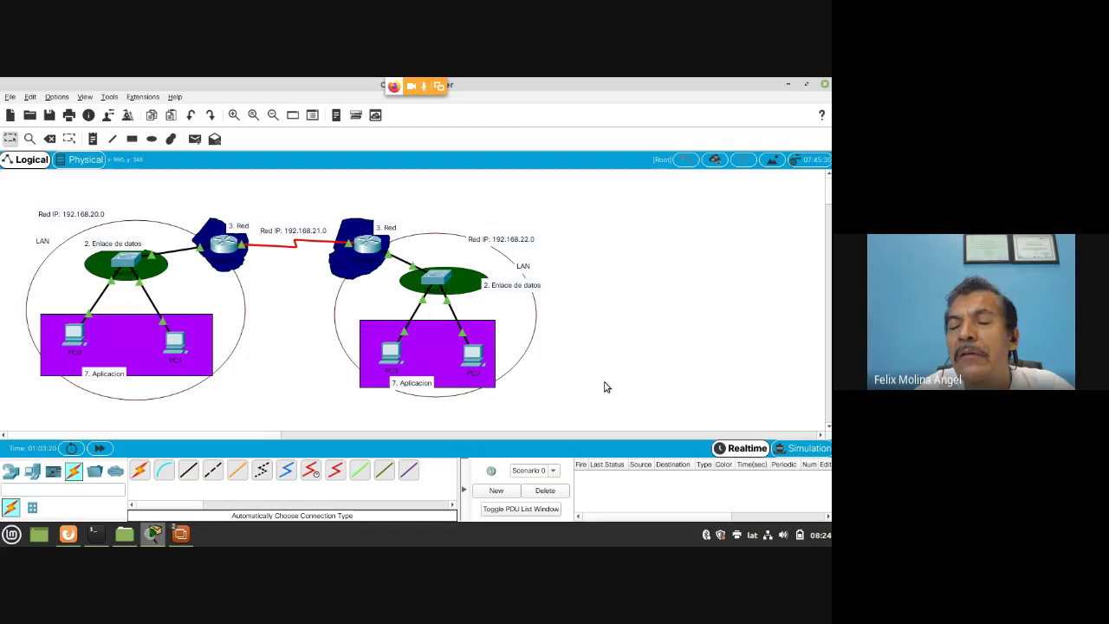
Step: Switch the workspace to Simulation mode and shift the Simulation Panel inward so that it is fully in view
left_click(801, 457)
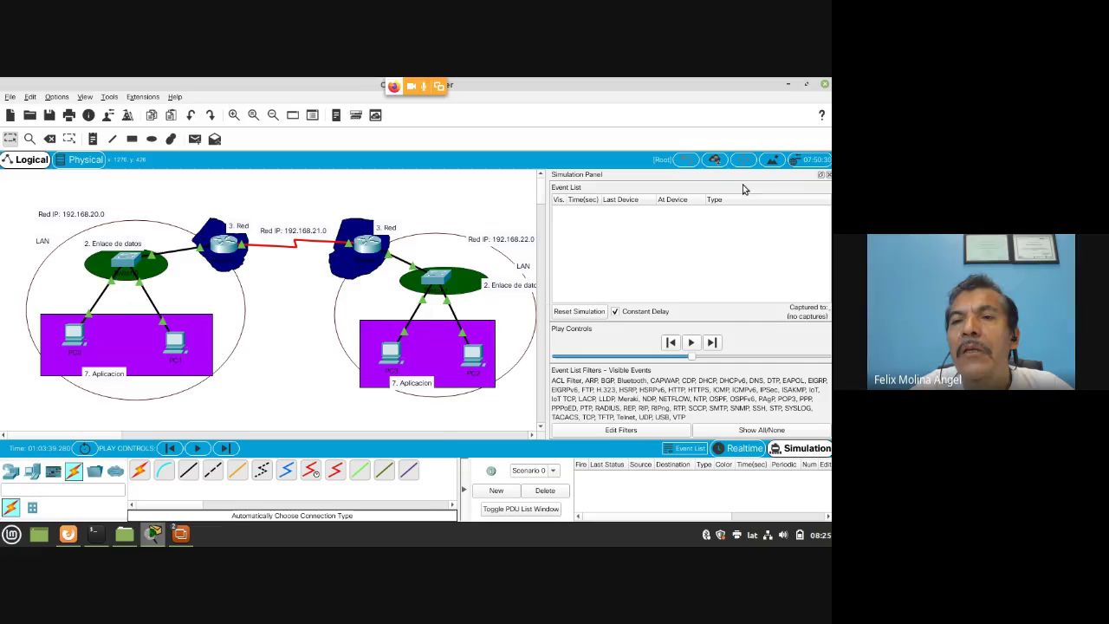
left_click_drag(774, 181, 707, 179)
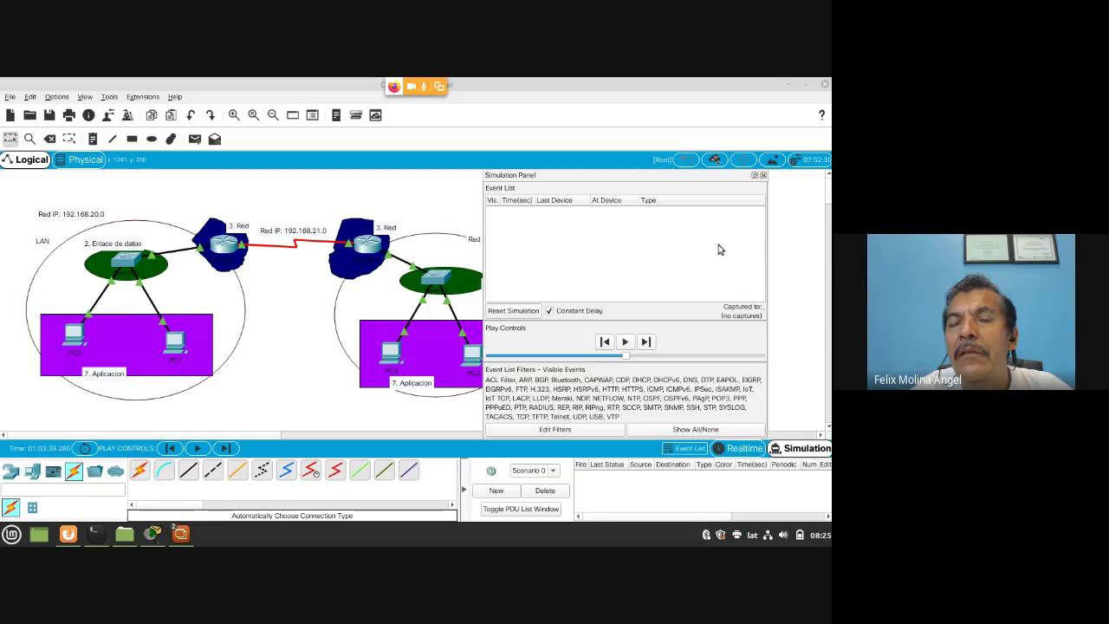
left_click_drag(777, 332, 629, 254)
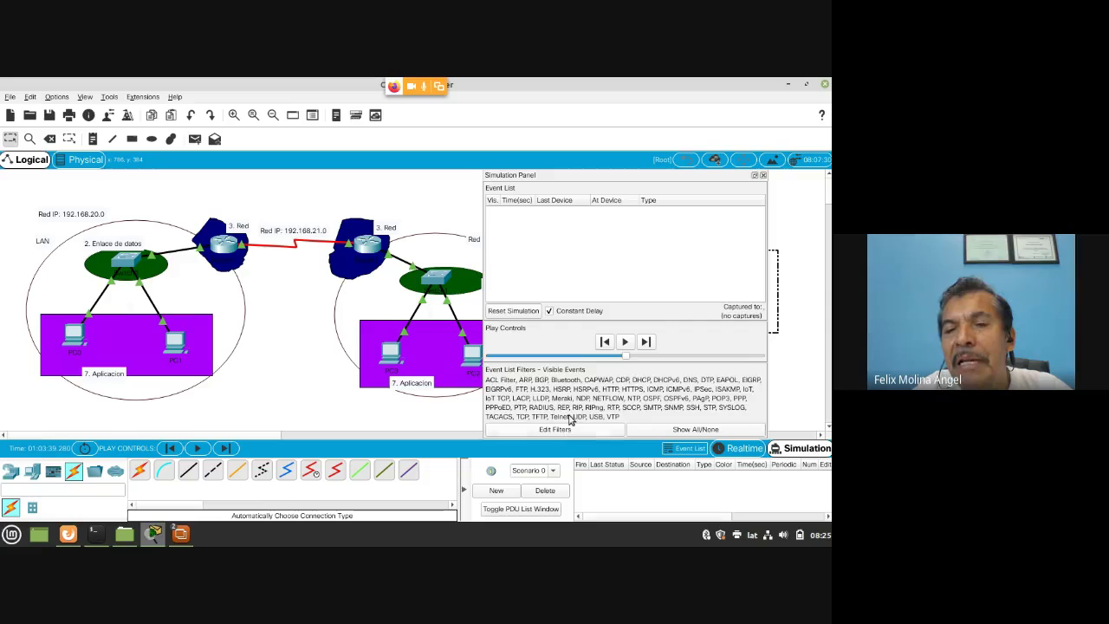
Step: Clear all event filters, enable only ARP and ICMP for IPv4, and close the Simulation Panel
left_click(703, 430)
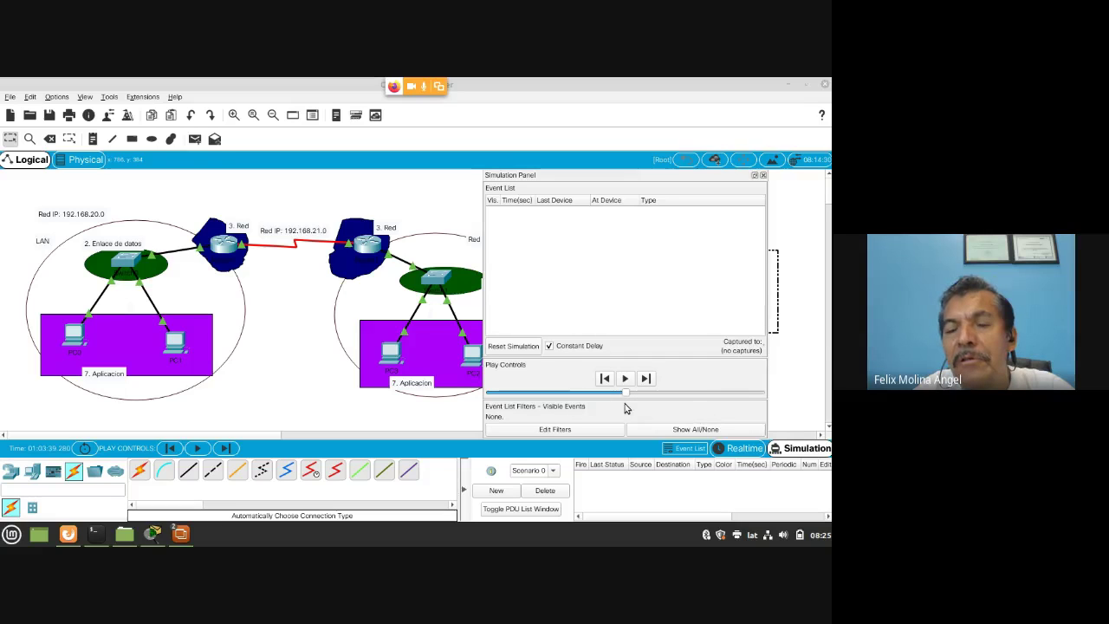
left_click(568, 433)
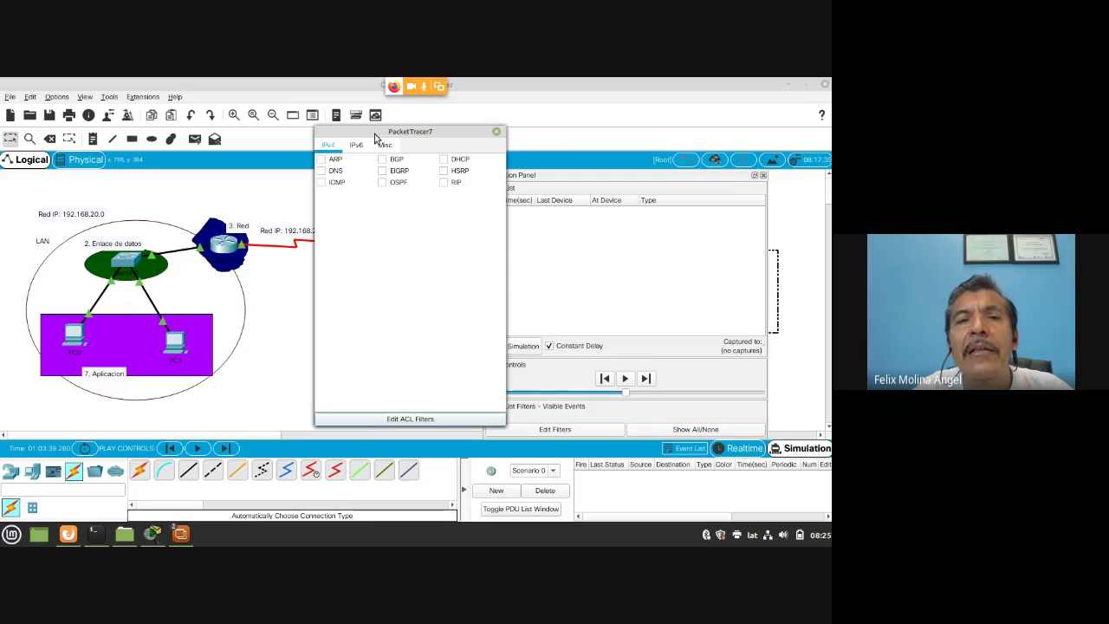
left_click_drag(377, 134, 561, 121)
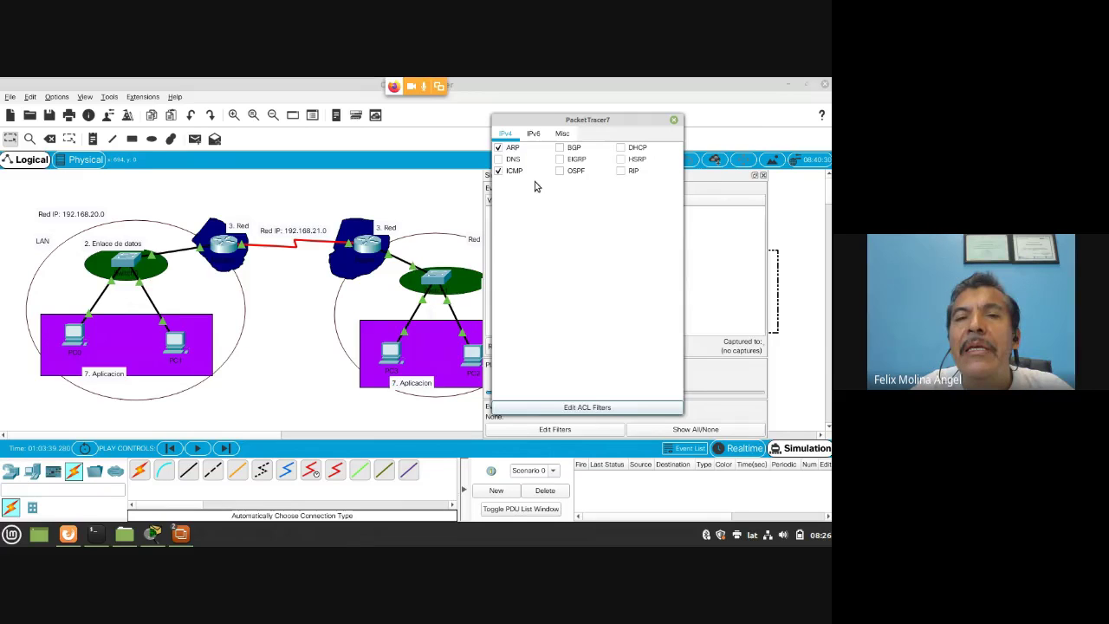
left_click(500, 169)
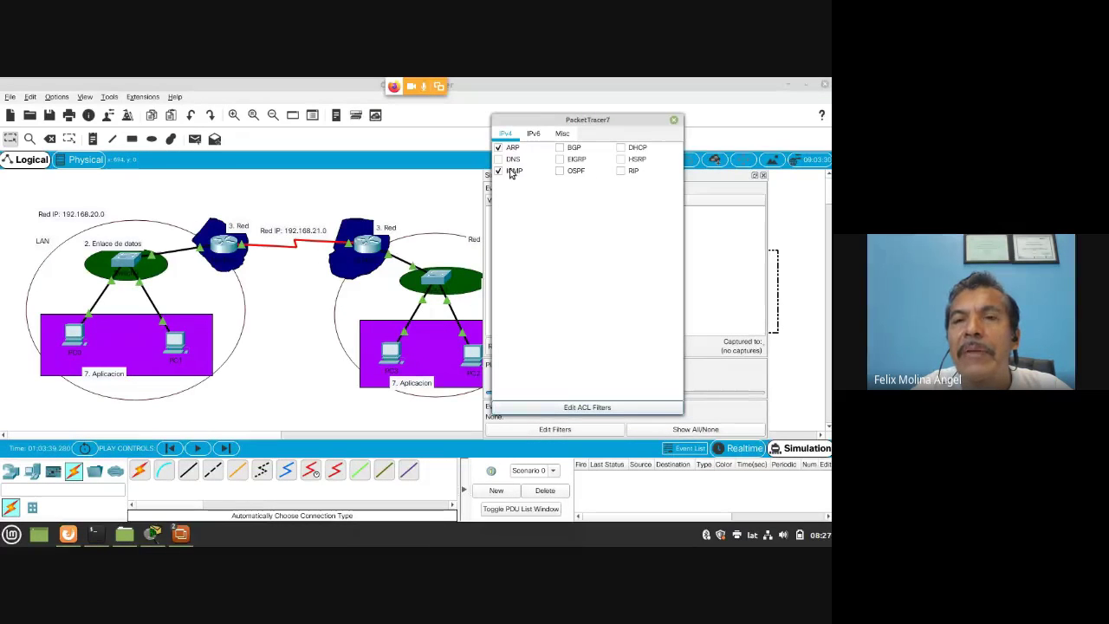
left_click(674, 121)
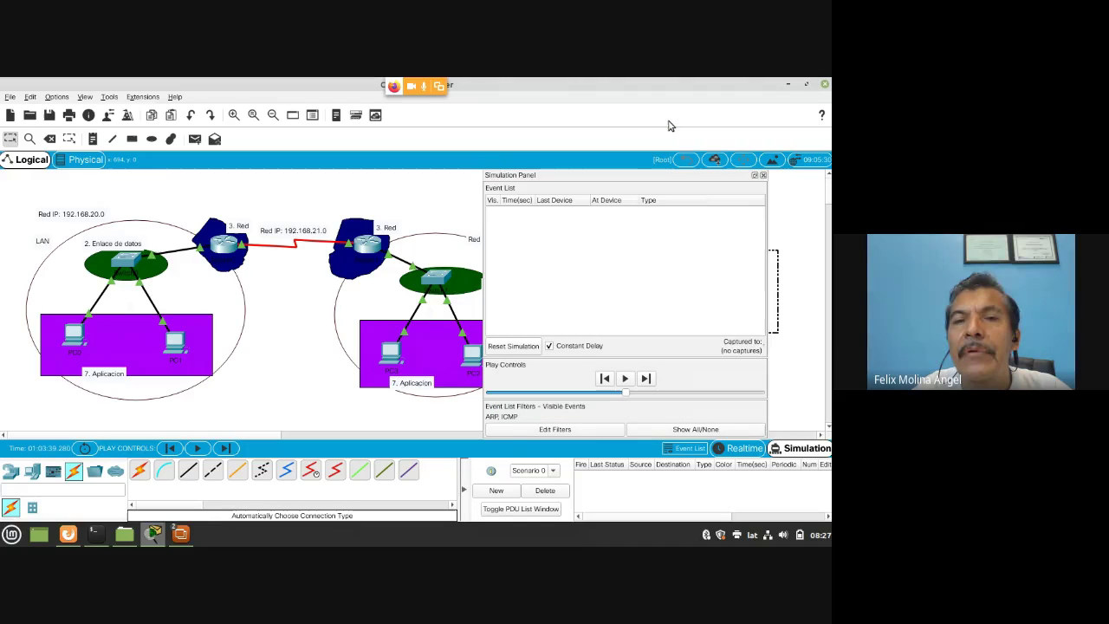
left_click(763, 176)
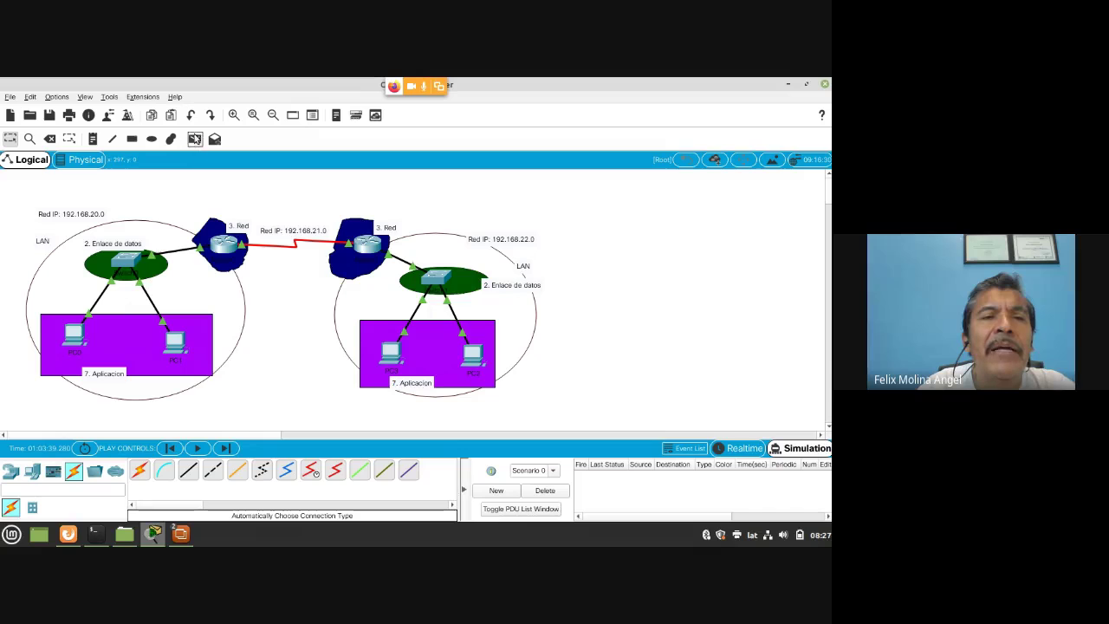
Step: Add a simple PDU with PC0 as its source and PC1 as its destination
left_click(194, 140)
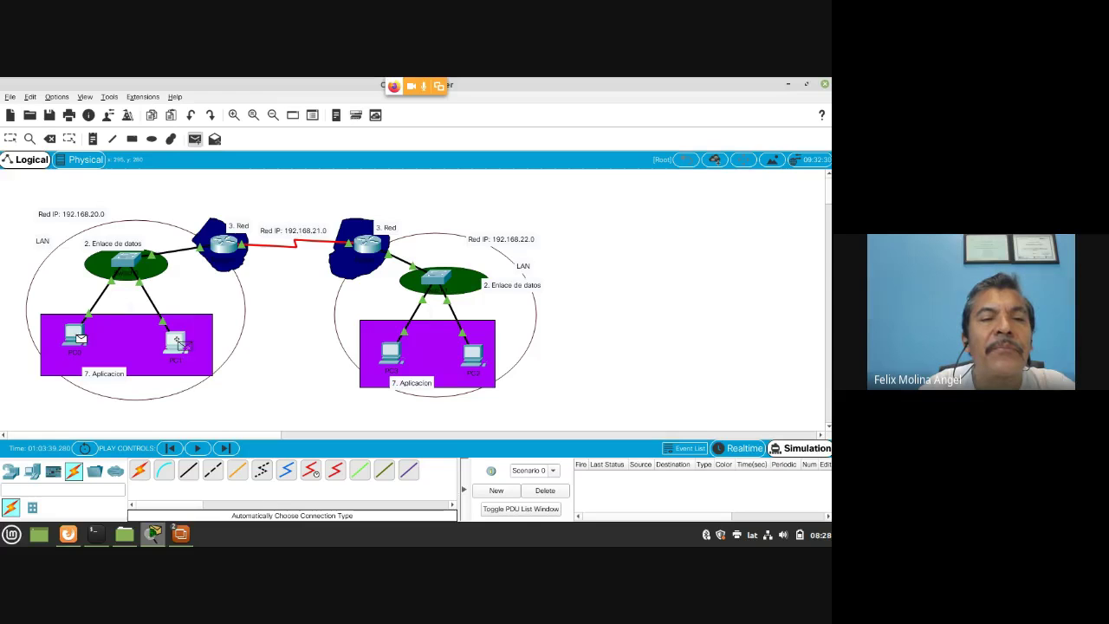
left_click(176, 342)
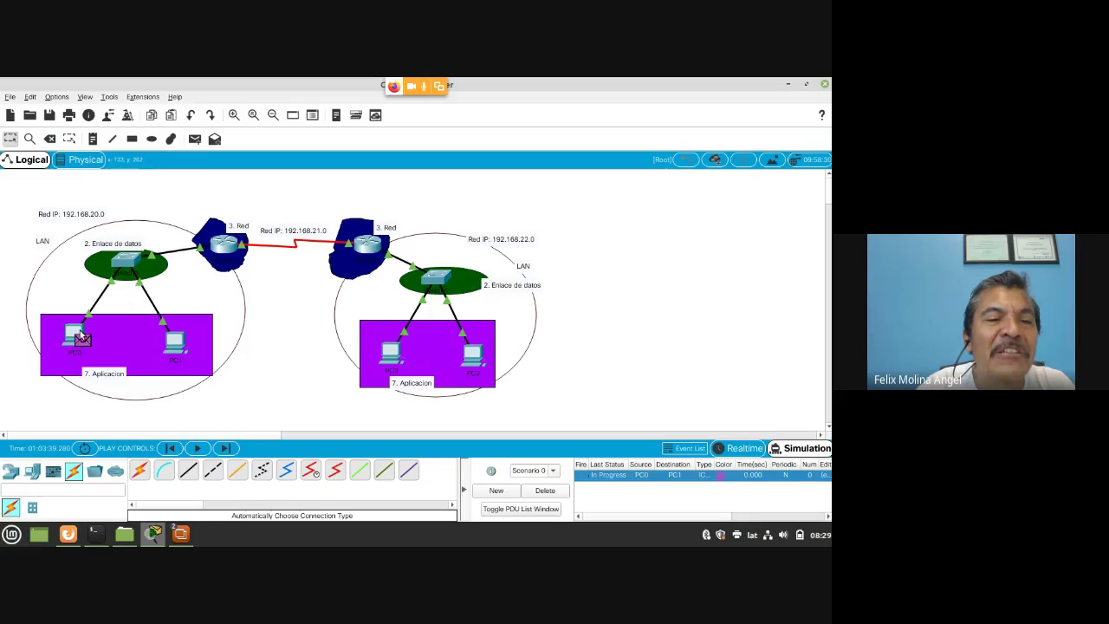
mouse_move(88, 342)
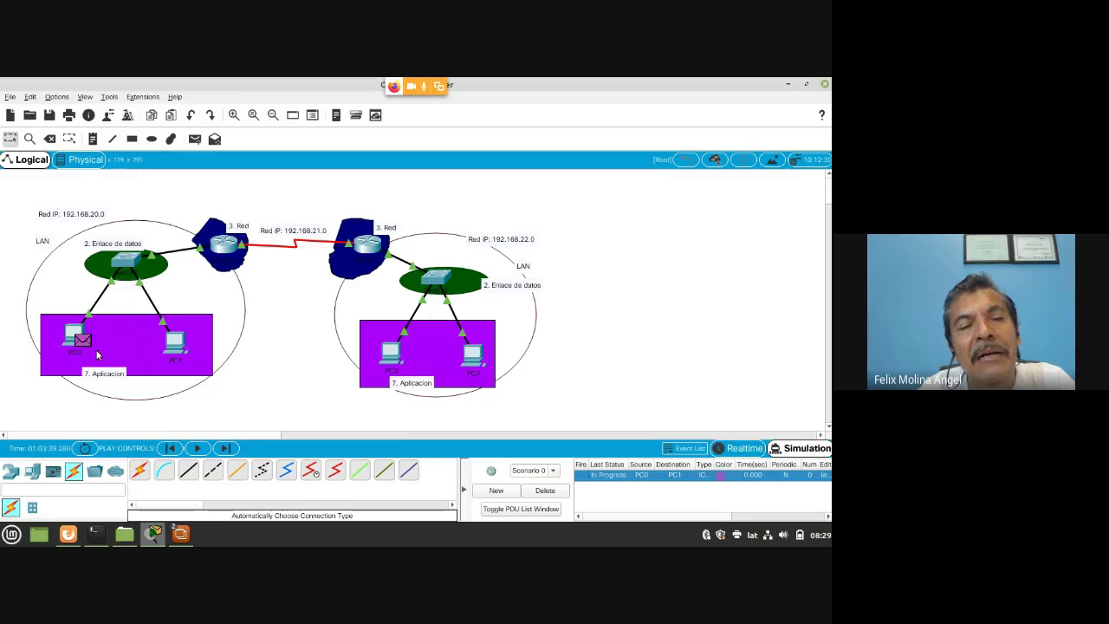
Step: Open the PDU information for the envelope at PC0, examine its outbound OSI layers, and close the window
mouse_move(166, 355)
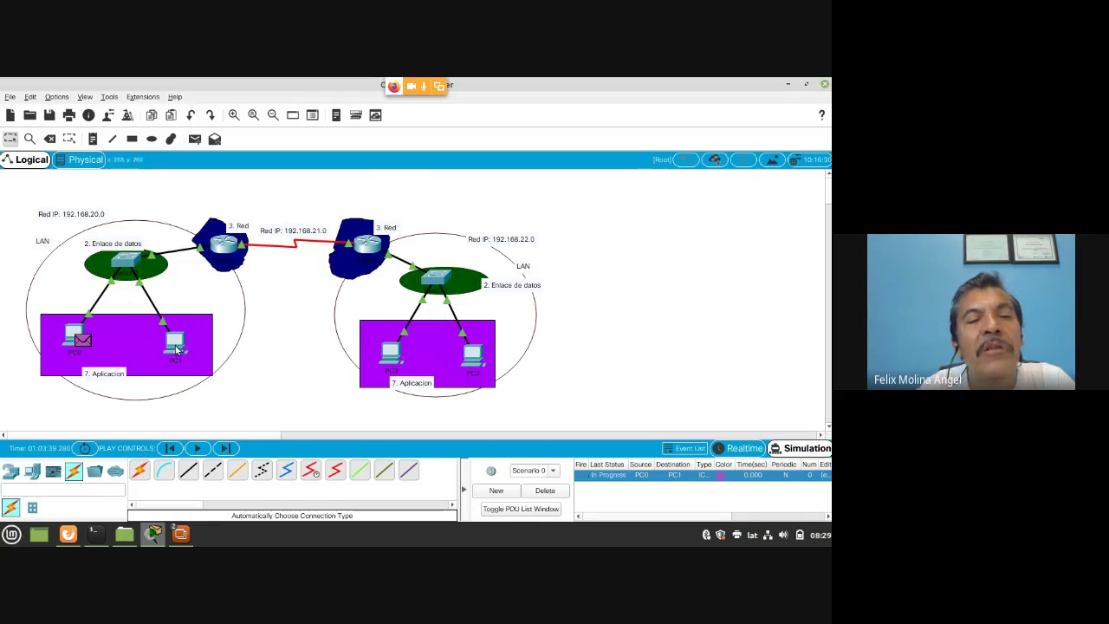
left_click(84, 344)
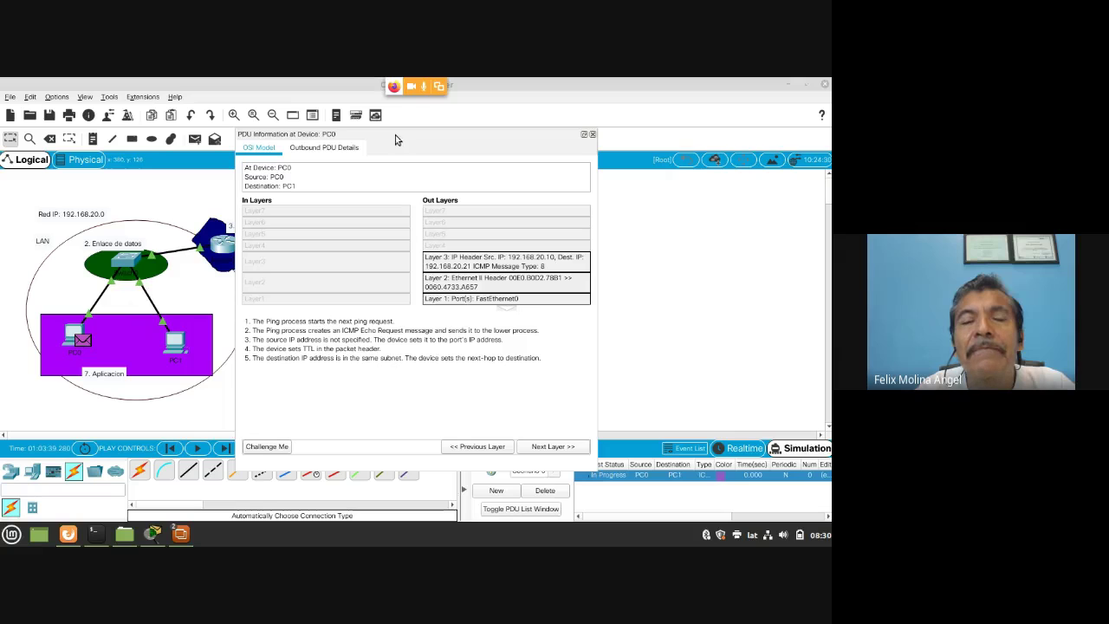
left_click_drag(395, 137, 357, 108)
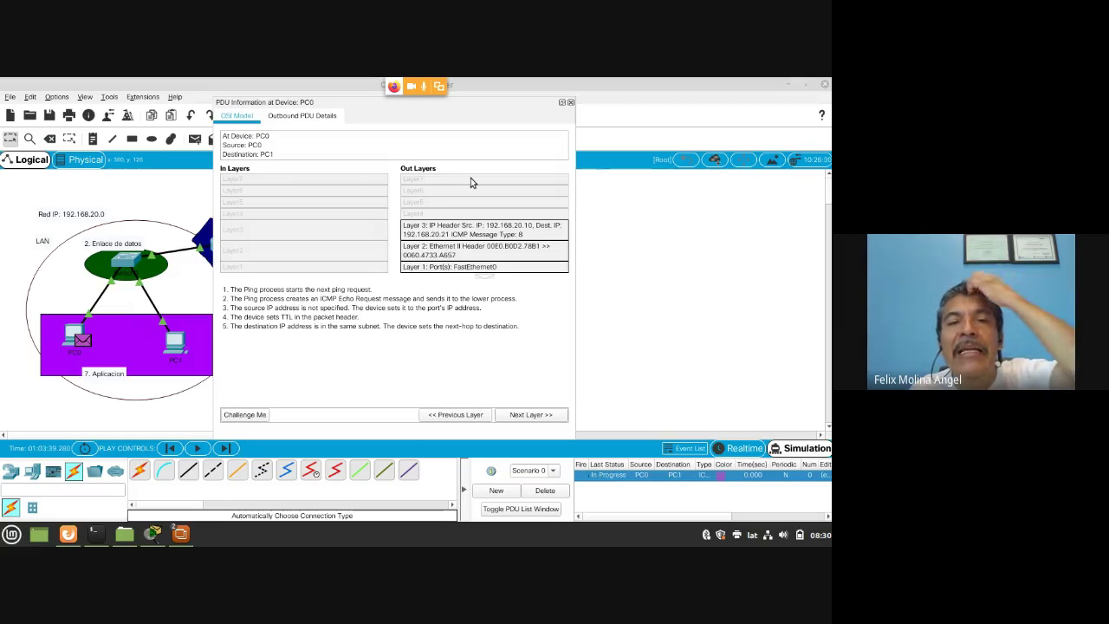
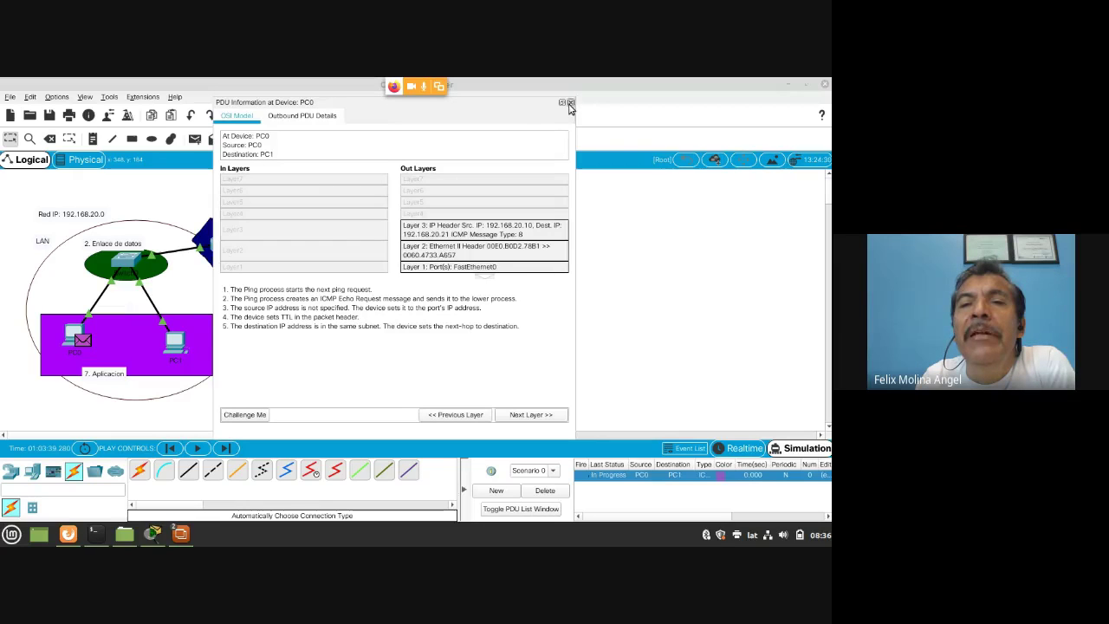
left_click(570, 103)
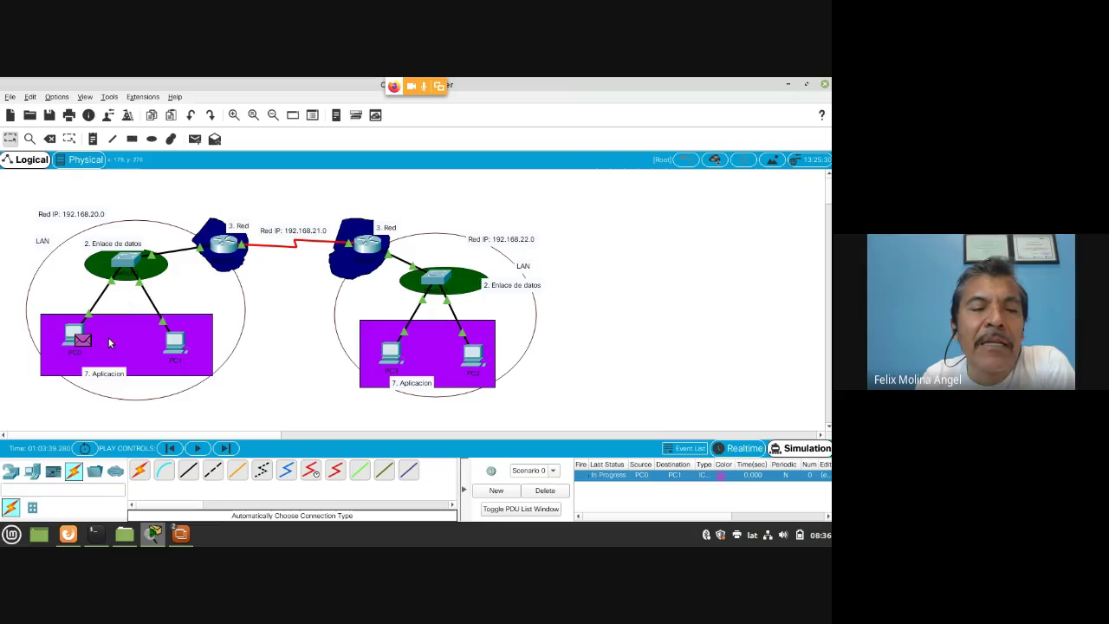
Step: Switch to the Linux terminal and open a new tab with a free command prompt
left_click(12, 535)
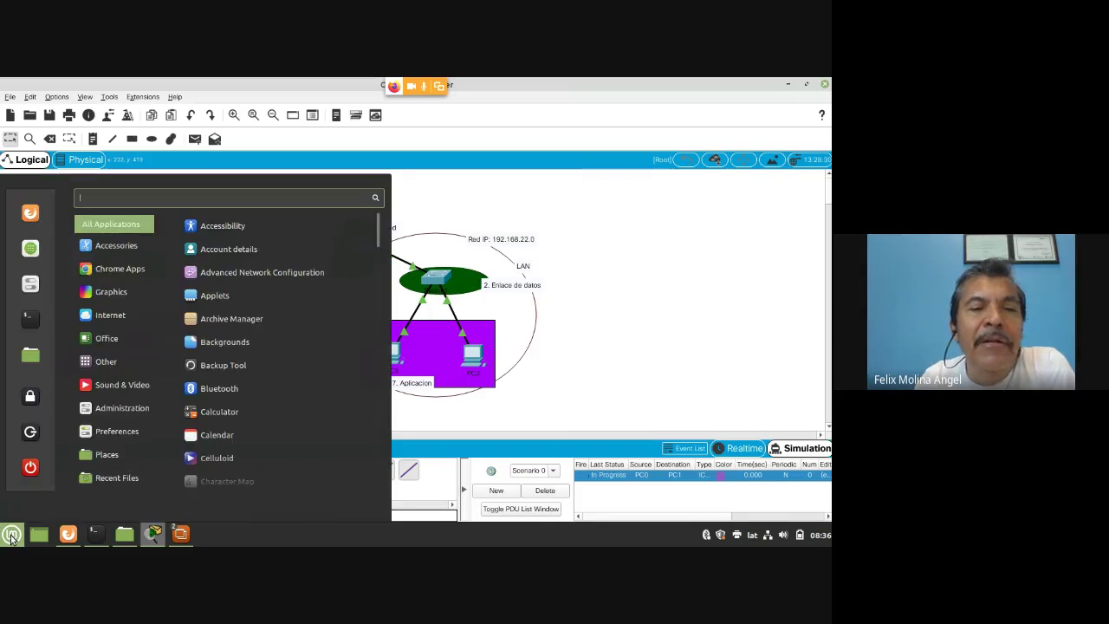
mouse_move(116, 430)
mouse_move(116, 477)
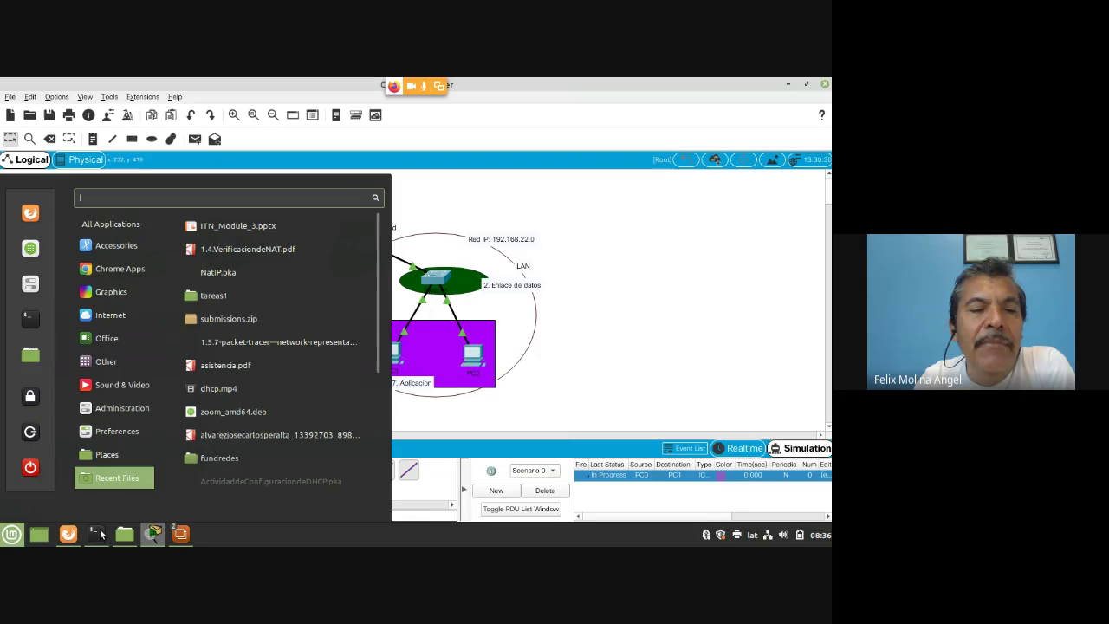
left_click(102, 539)
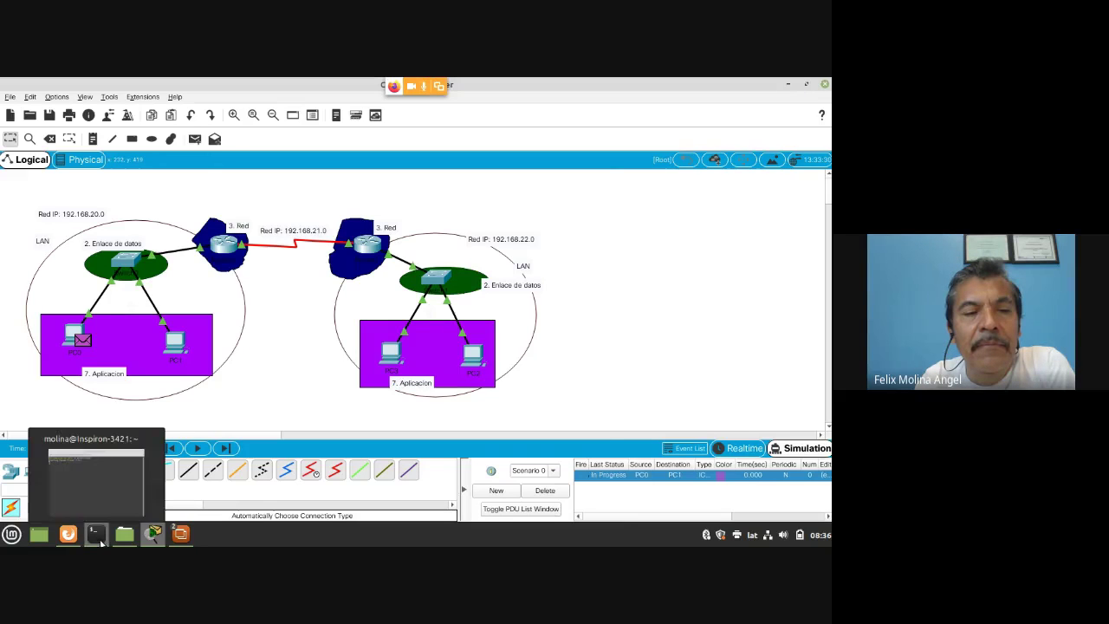
left_click(101, 538)
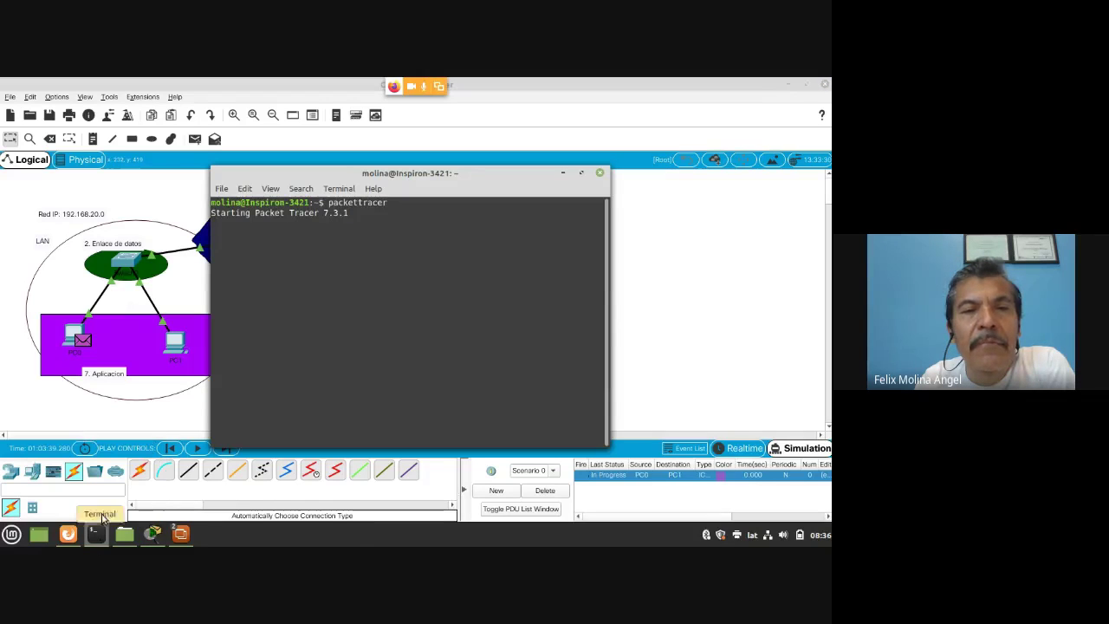
left_click(222, 189)
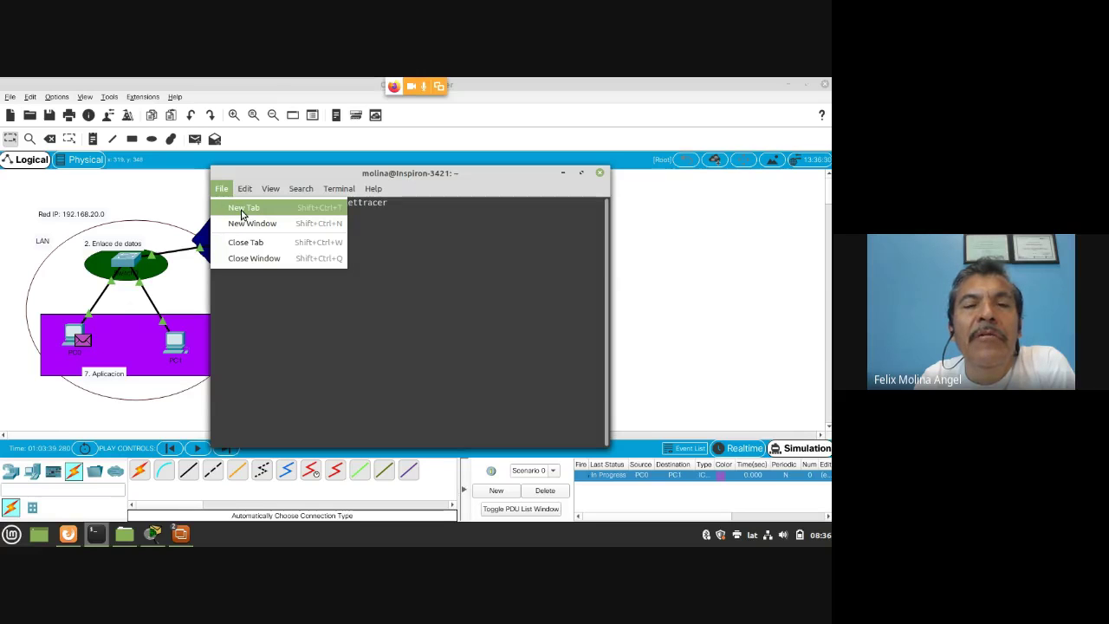
left_click(243, 214)
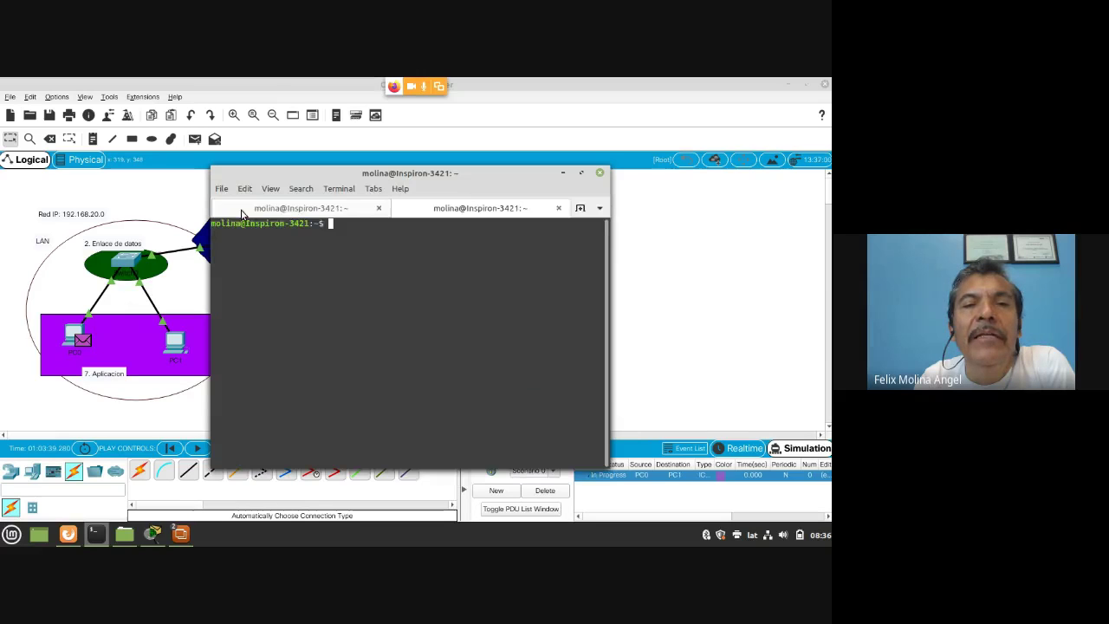
left_click(397, 157)
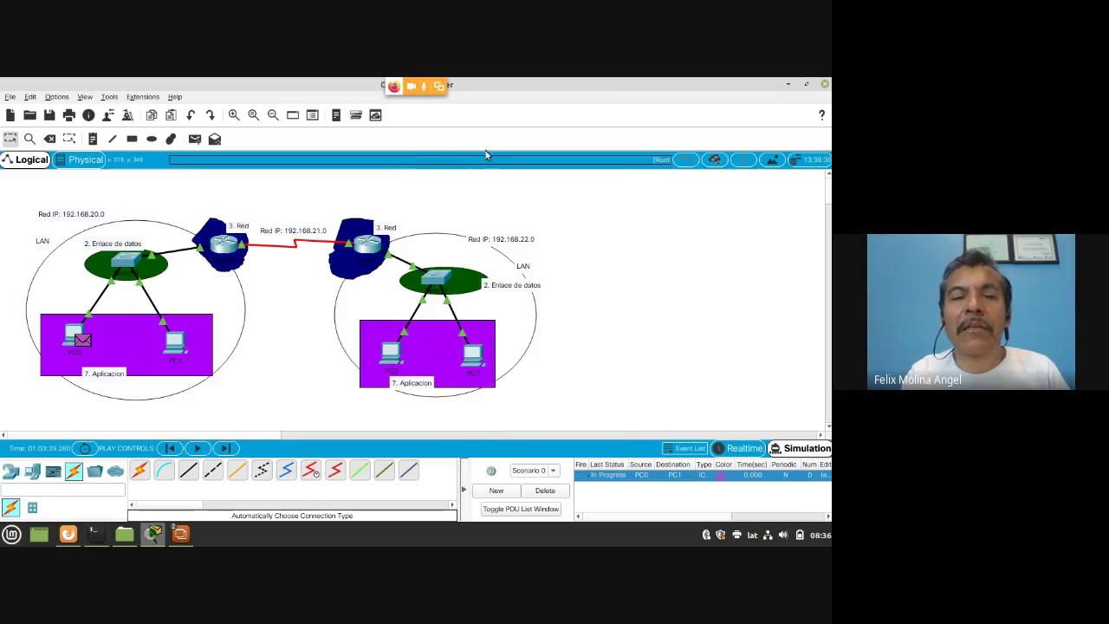
key("alt+Tab")
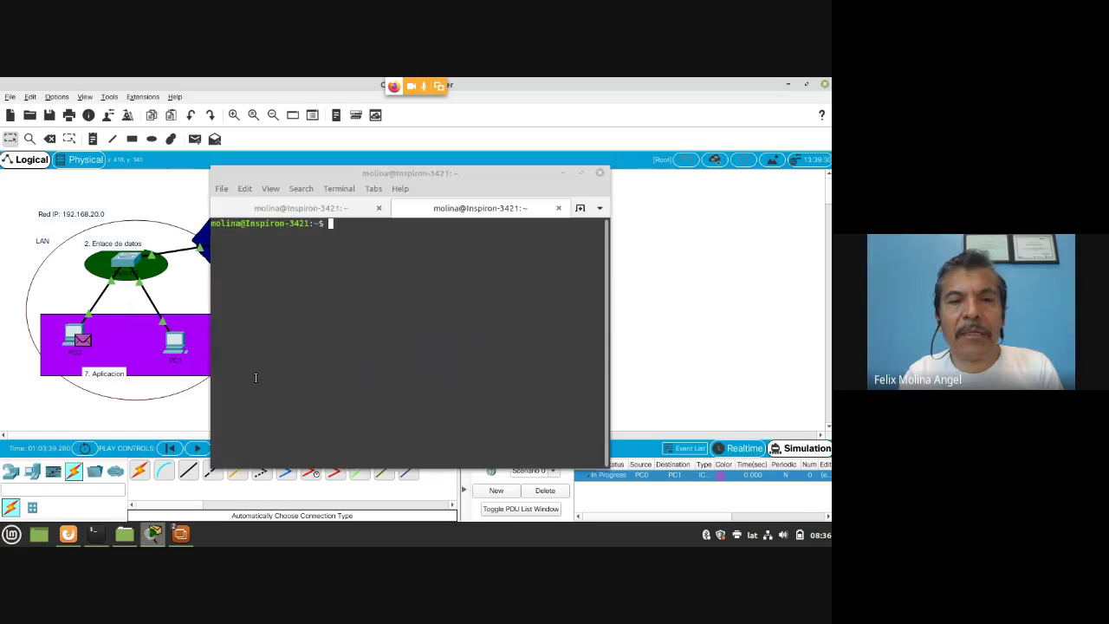
Step: Try the ipconfig command in the terminal, and list the computer's network interfaces with ip address
type("ipconfig")
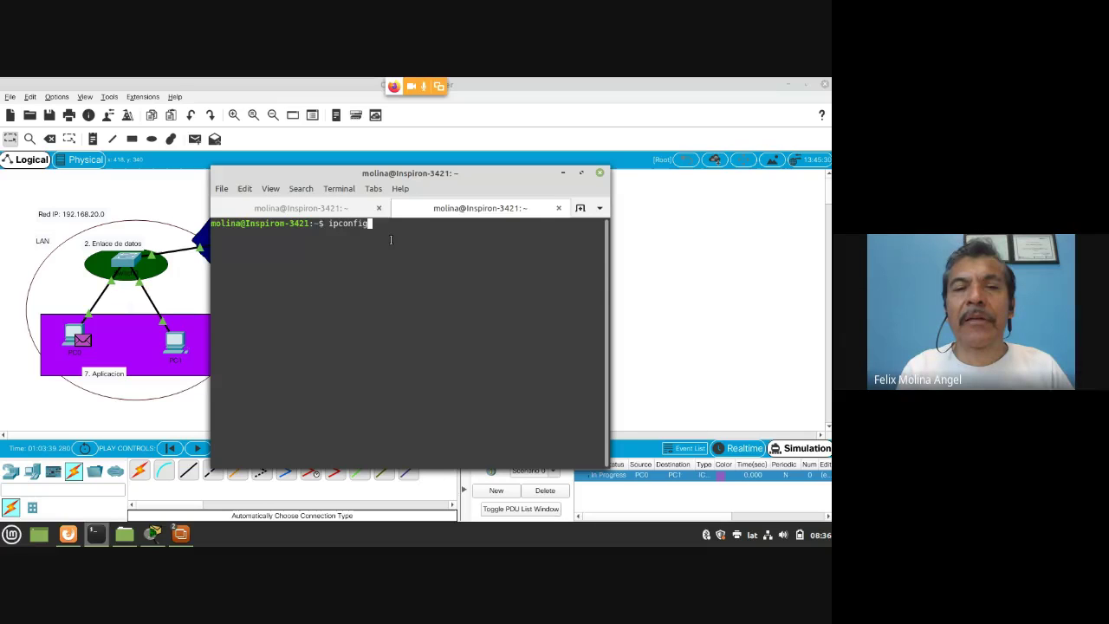
key("Return")
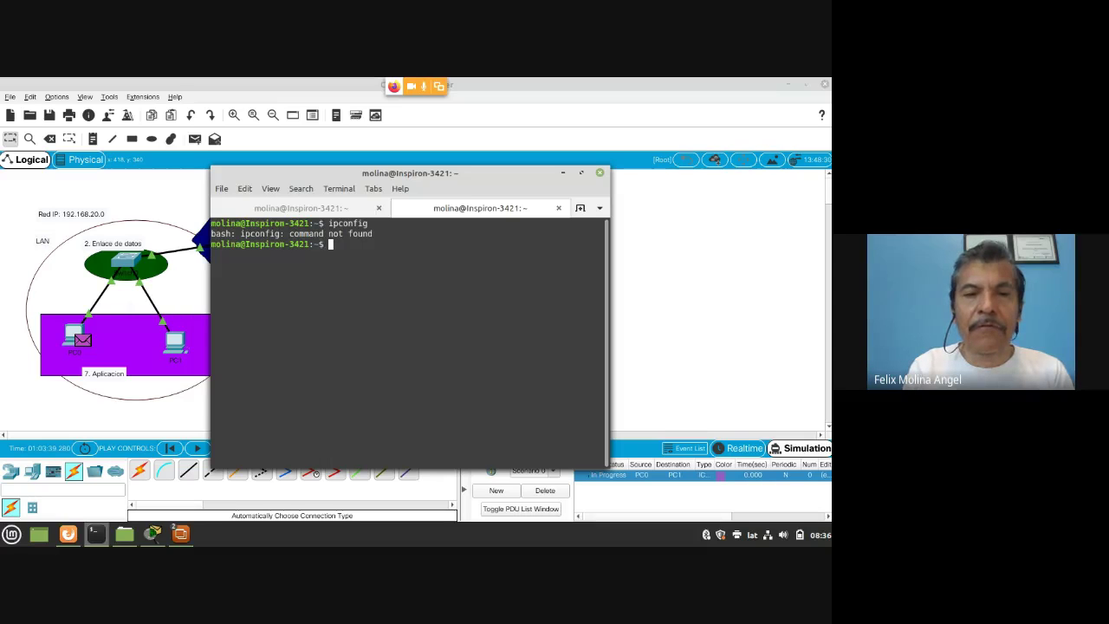
type("m")
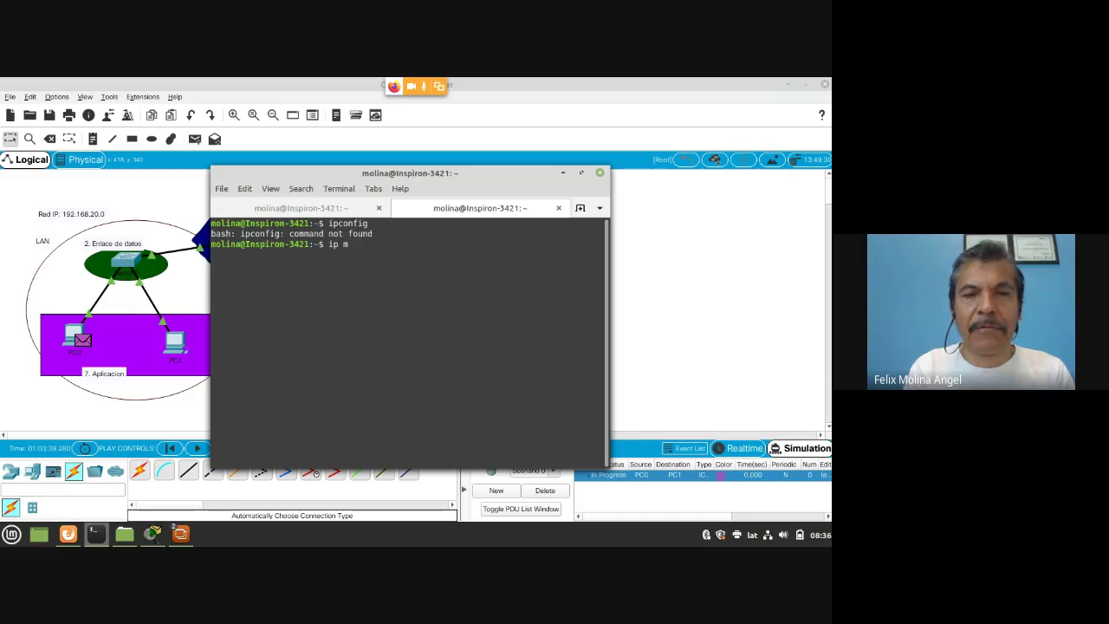
key("BackSpace")
type("add")
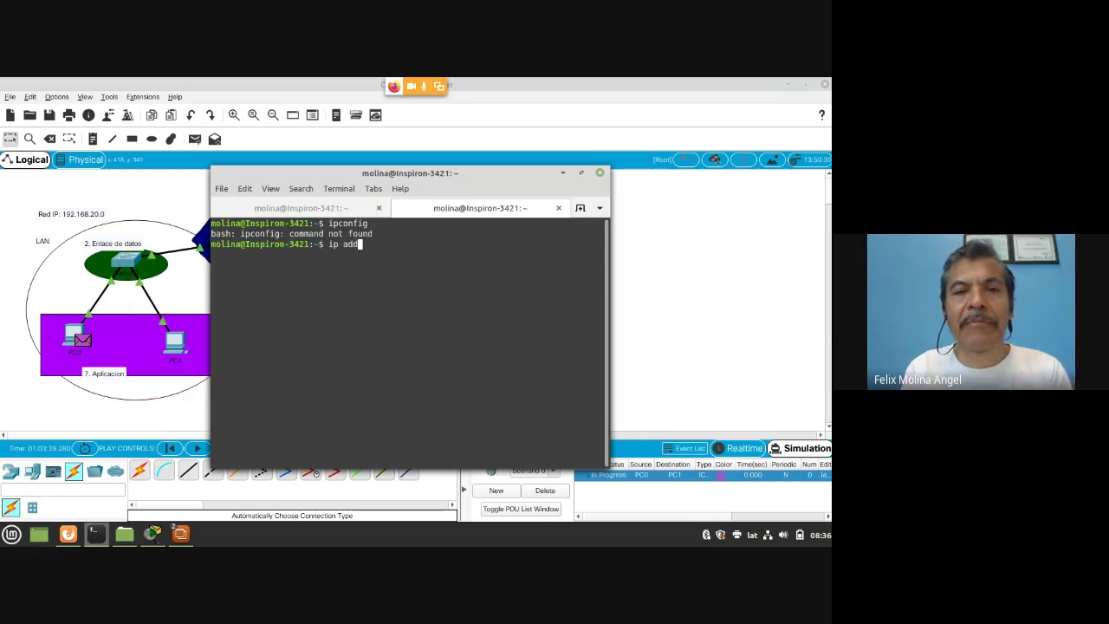
type("ress")
key("Return")
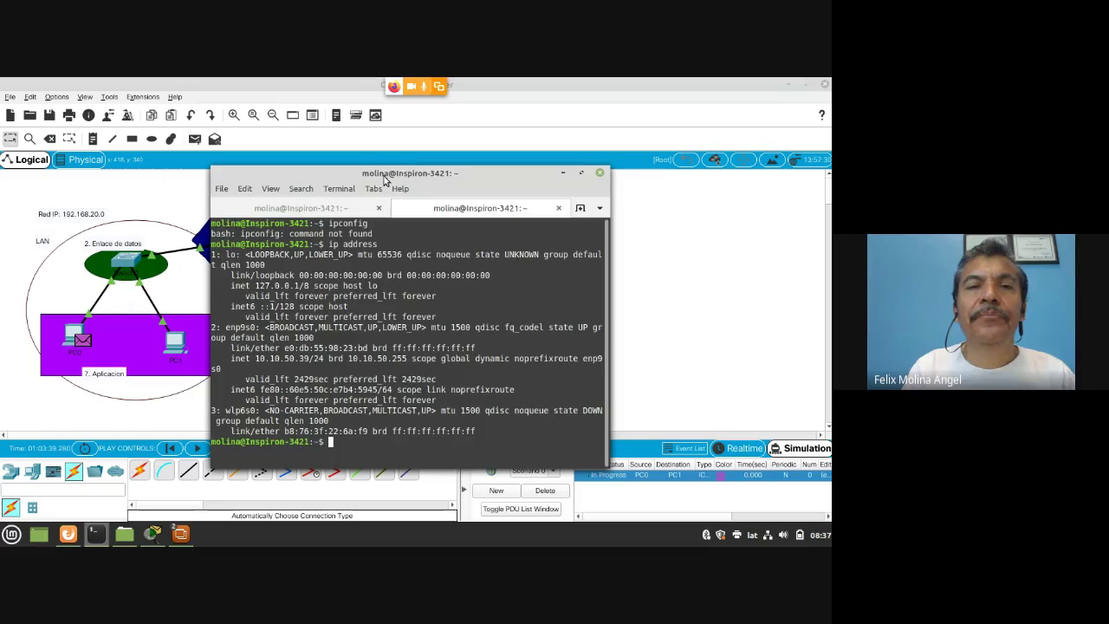
Step: Highlight the IPv4 address, the link/ether label and the MAC address of interface enp9s0 in the terminal output
left_click_drag(383, 175, 442, 148)
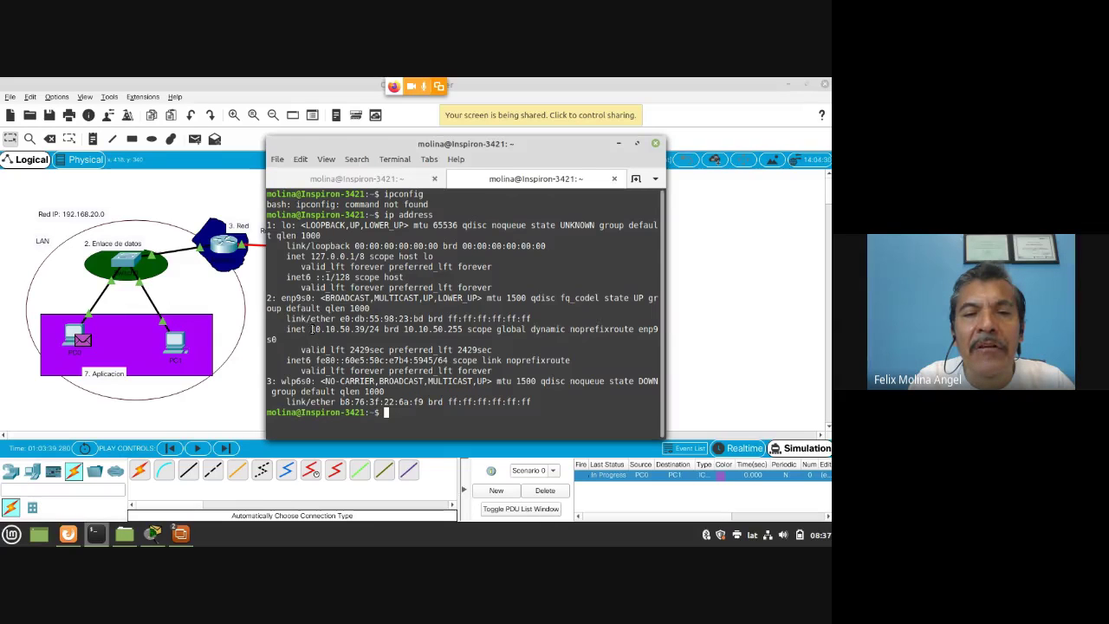
left_click_drag(311, 330, 365, 330)
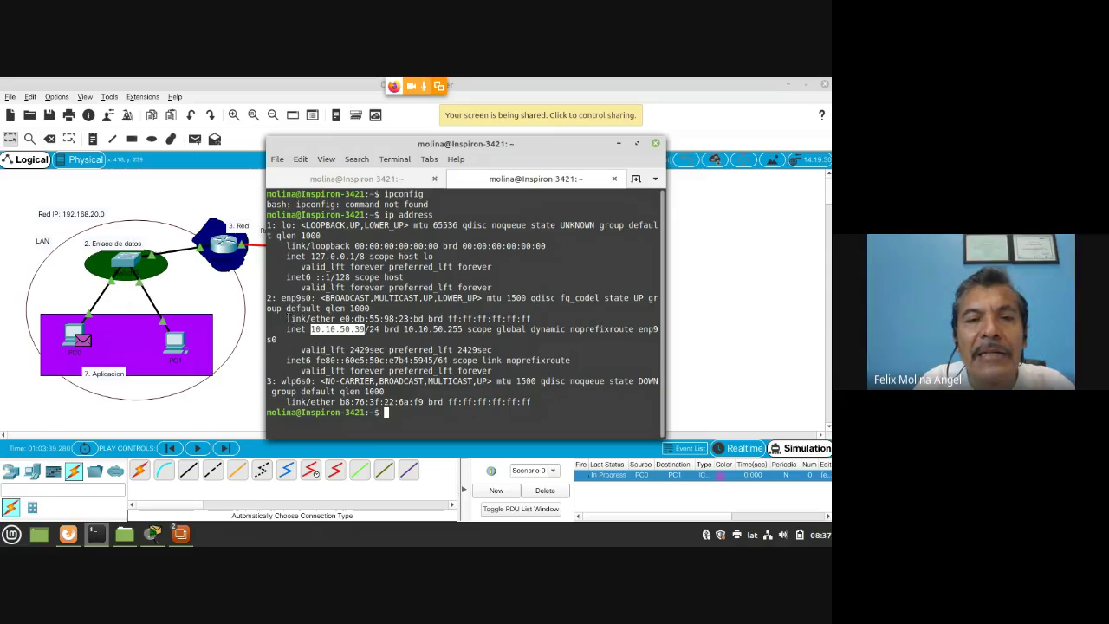
left_click_drag(287, 318, 336, 320)
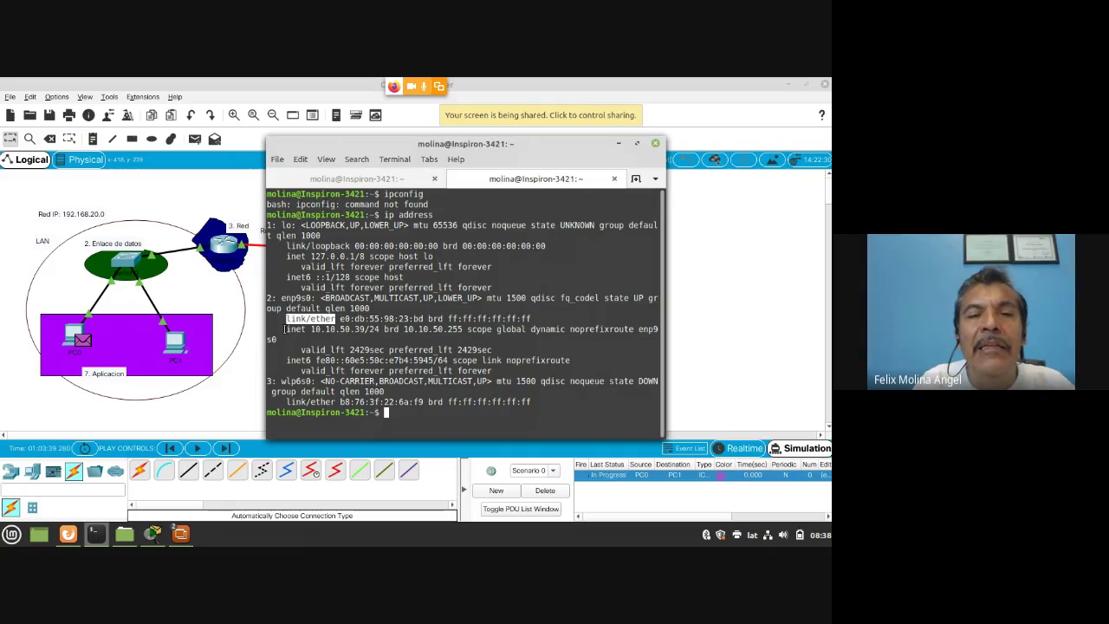
left_click_drag(287, 330, 348, 322)
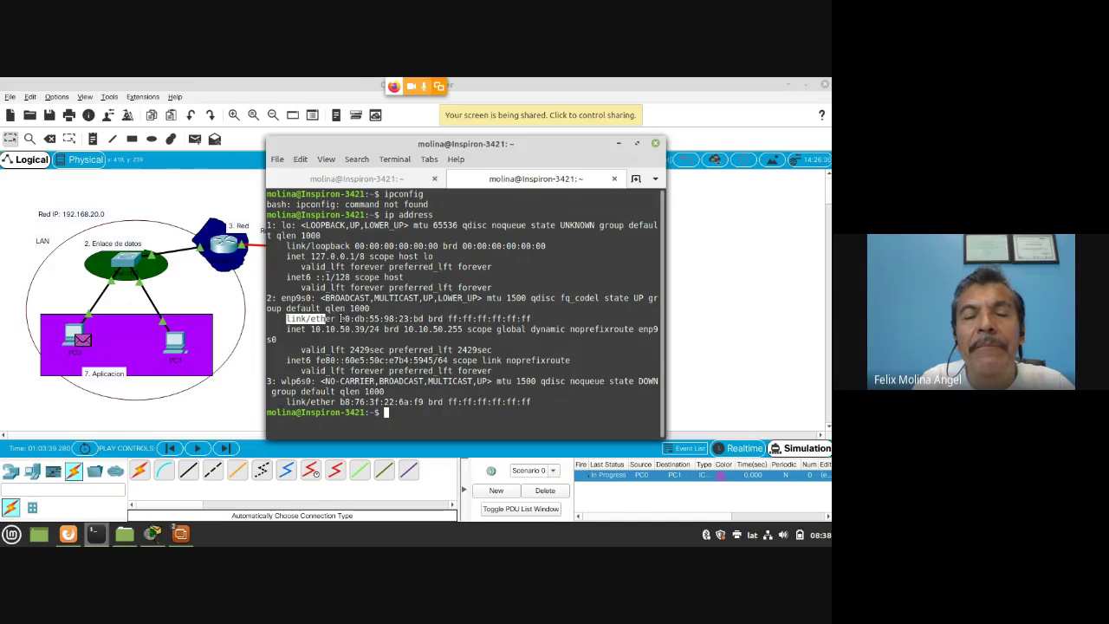
left_click_drag(342, 319, 424, 322)
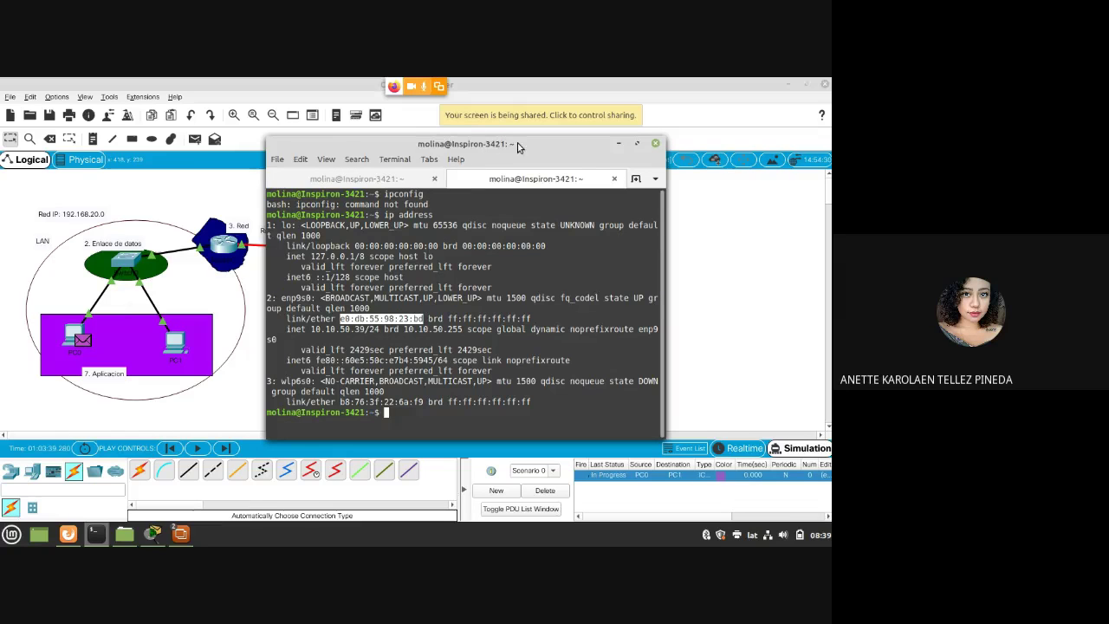
Step: Minimize the terminal to return to Packet Tracer, and review the Layer 2 Ethernet header in PC0's PDU information
left_click_drag(517, 146, 465, 152)
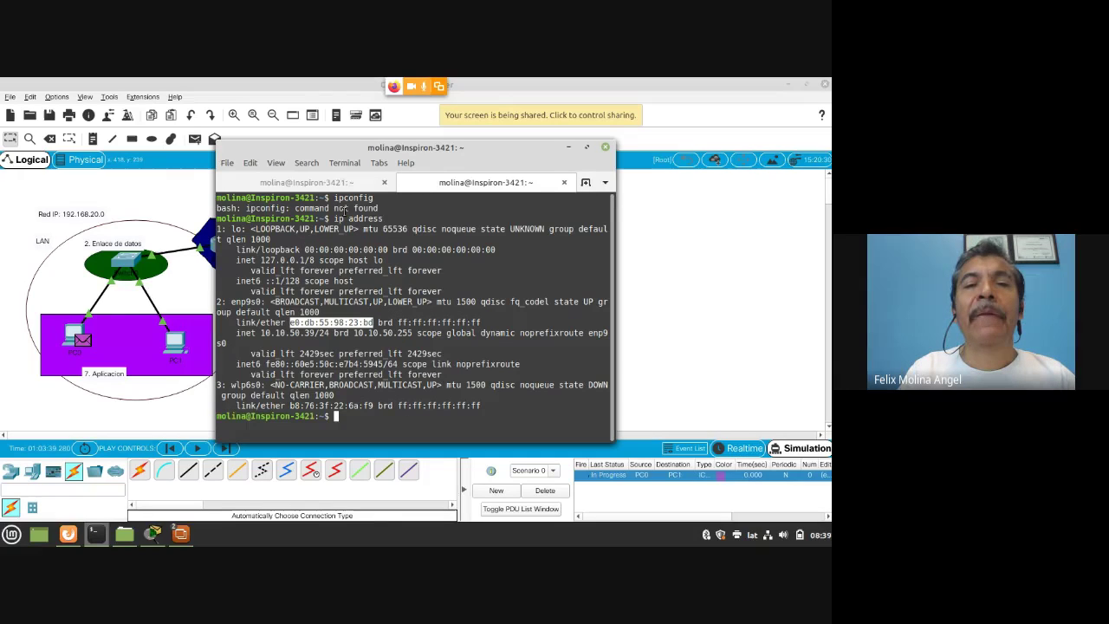
left_click_drag(351, 144, 396, 124)
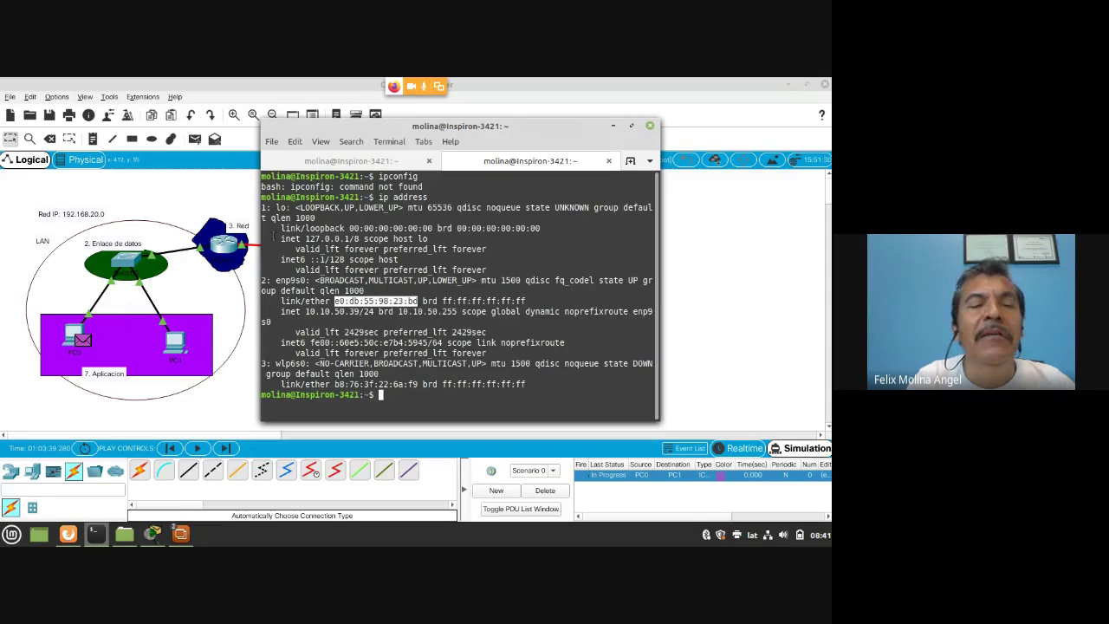
left_click(610, 127)
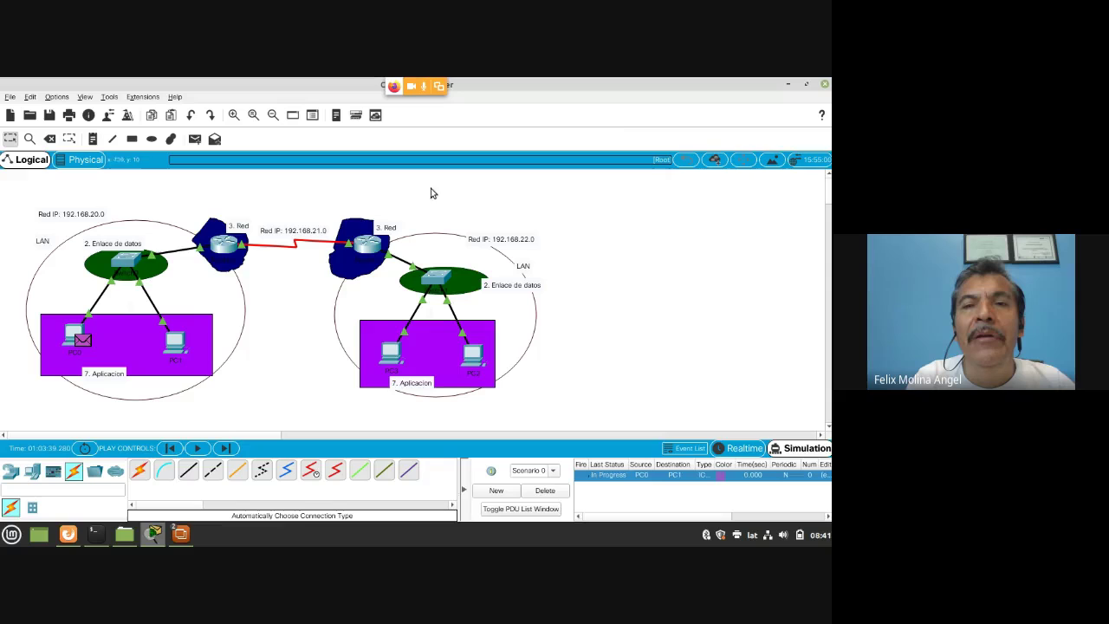
left_click(84, 338)
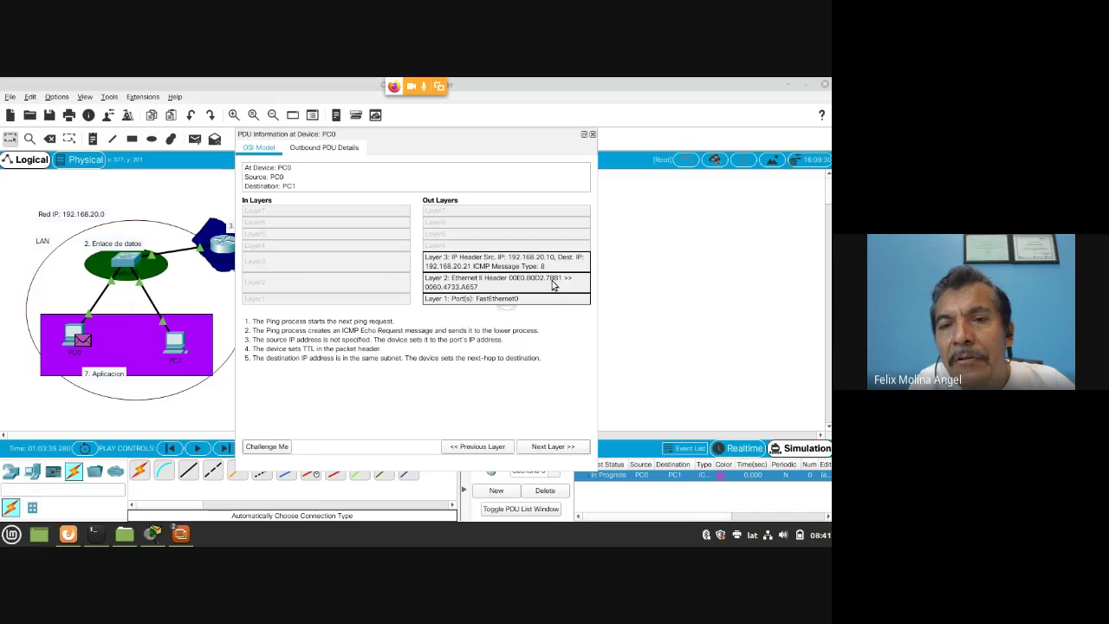
left_click(593, 135)
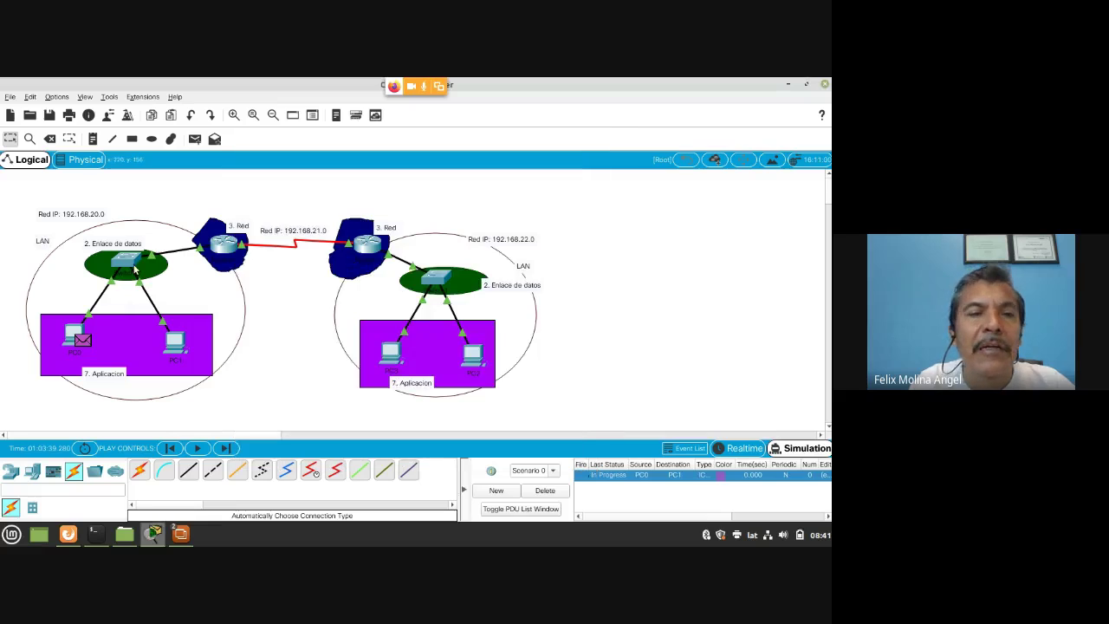
Step: View PC0's IP configuration and its FastEthernet0 interface settings, highlighting the MAC address
left_click(72, 332)
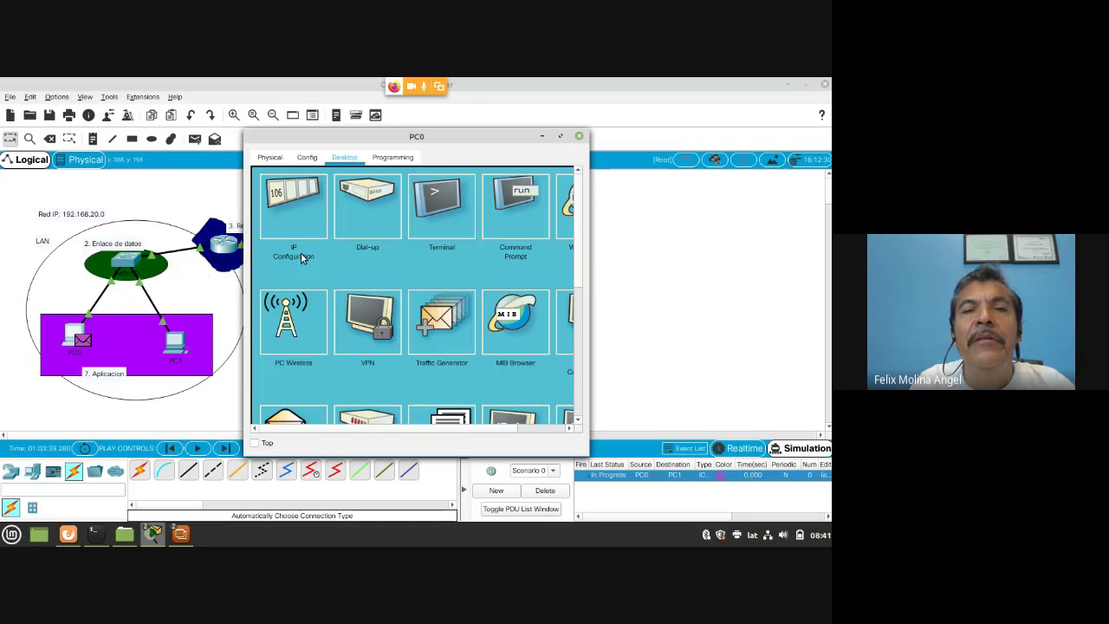
left_click(294, 195)
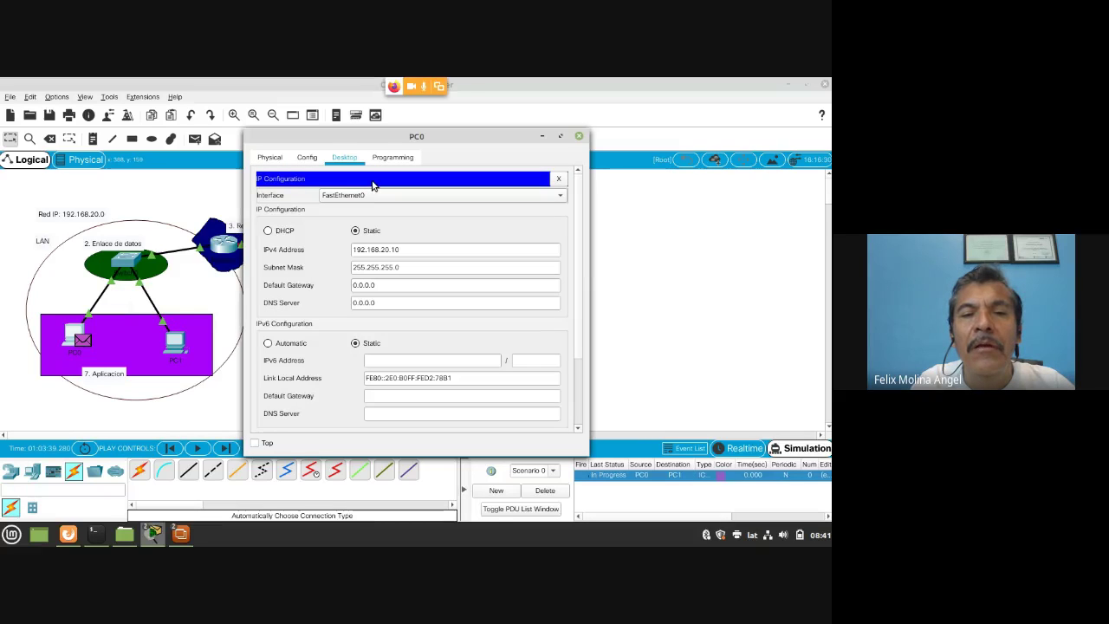
left_click(308, 159)
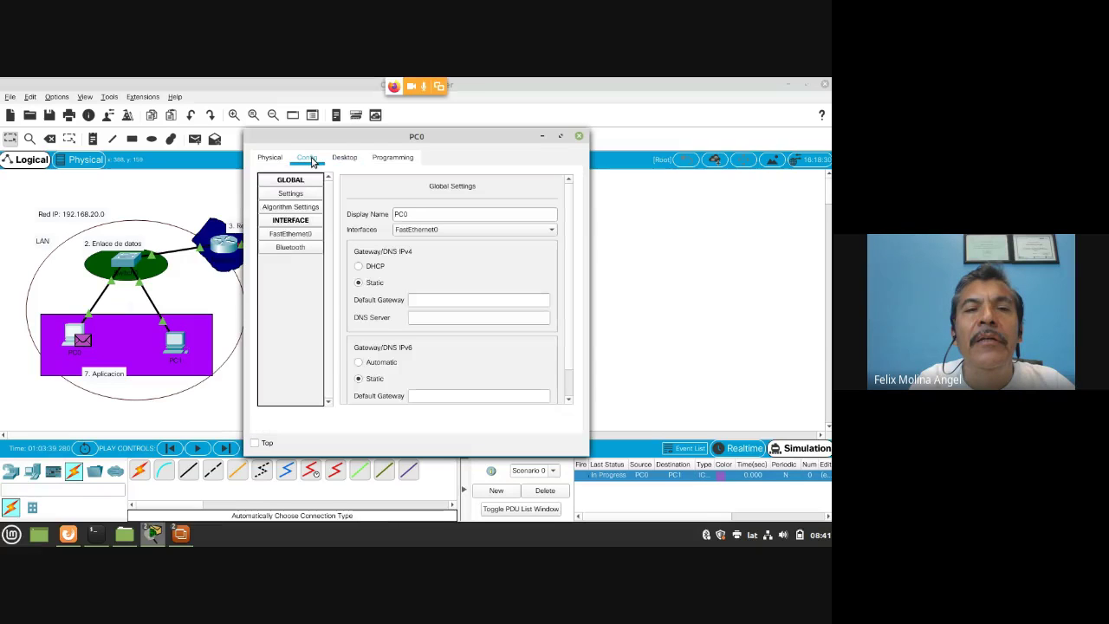
left_click(301, 236)
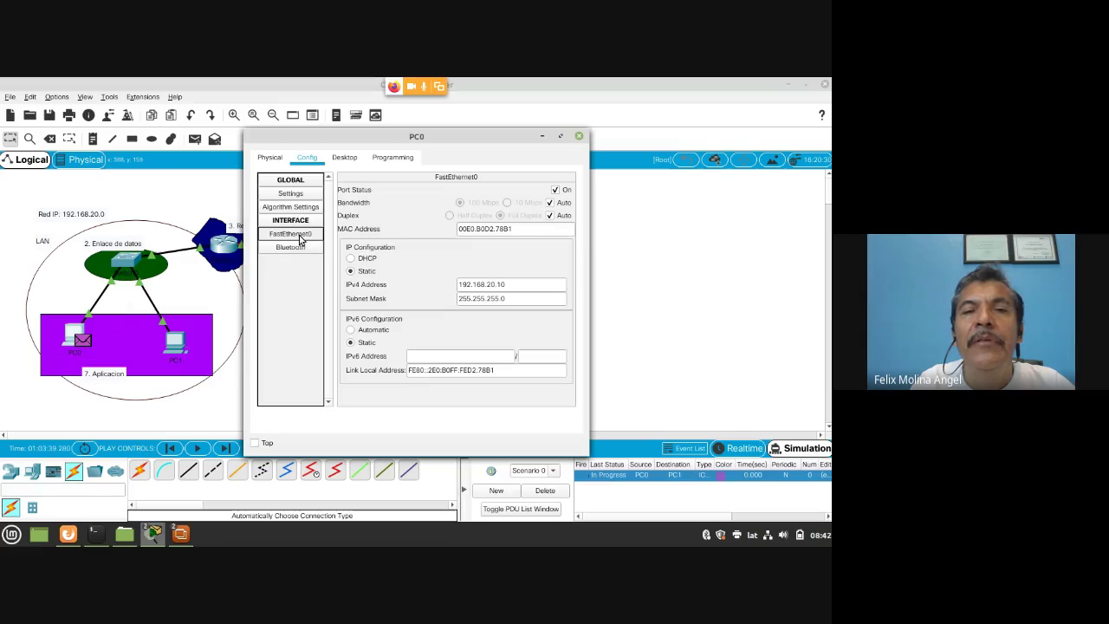
double_click(476, 229)
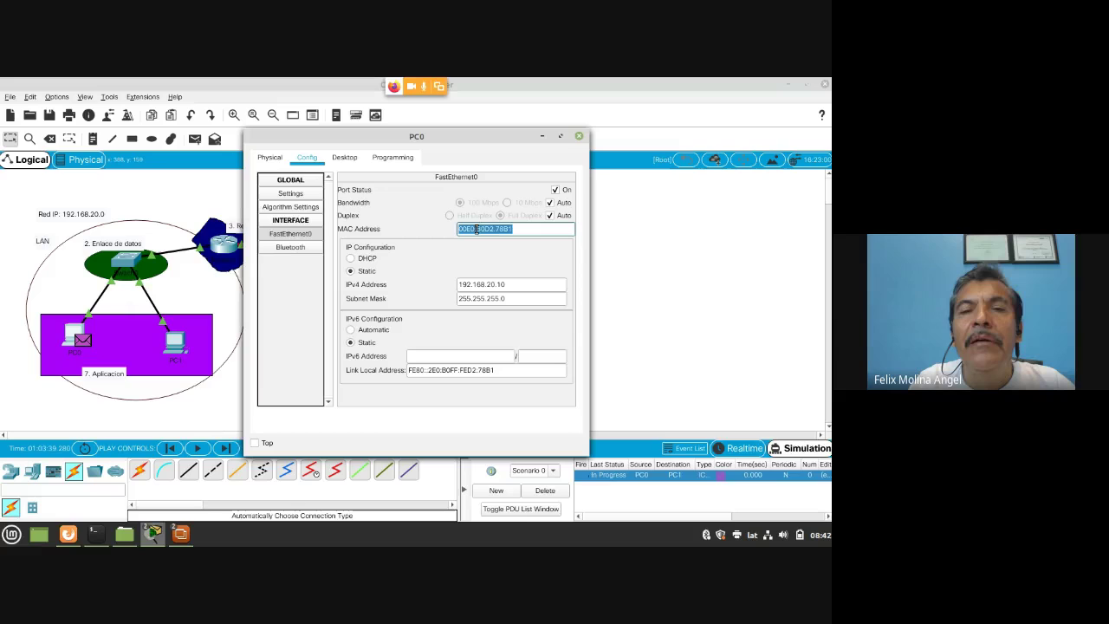
left_click(540, 254)
double_click(494, 230)
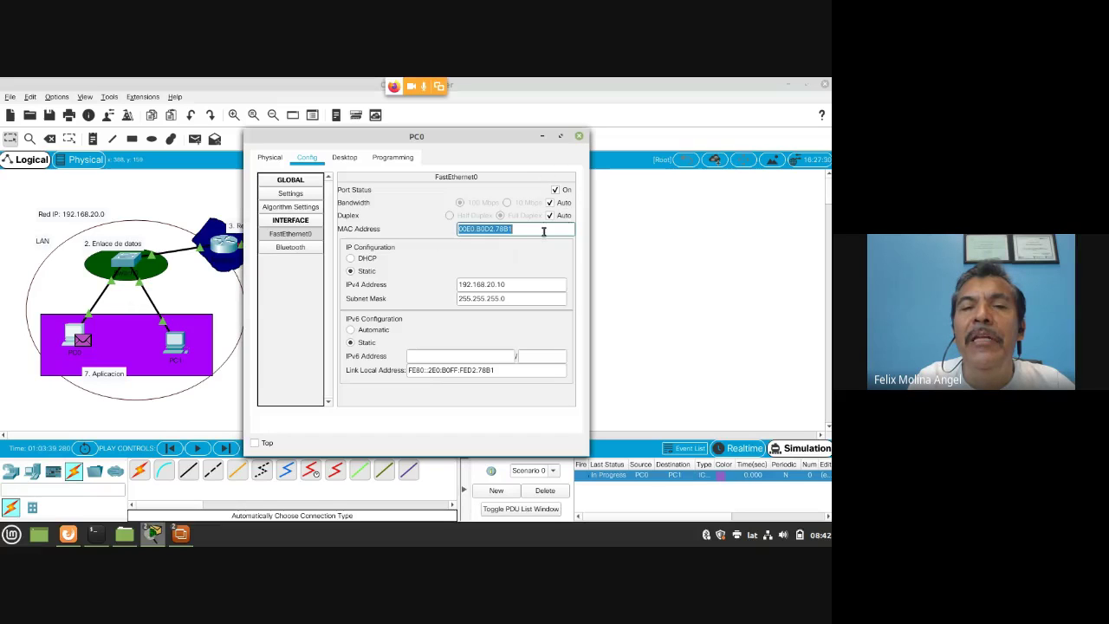
left_click(525, 266)
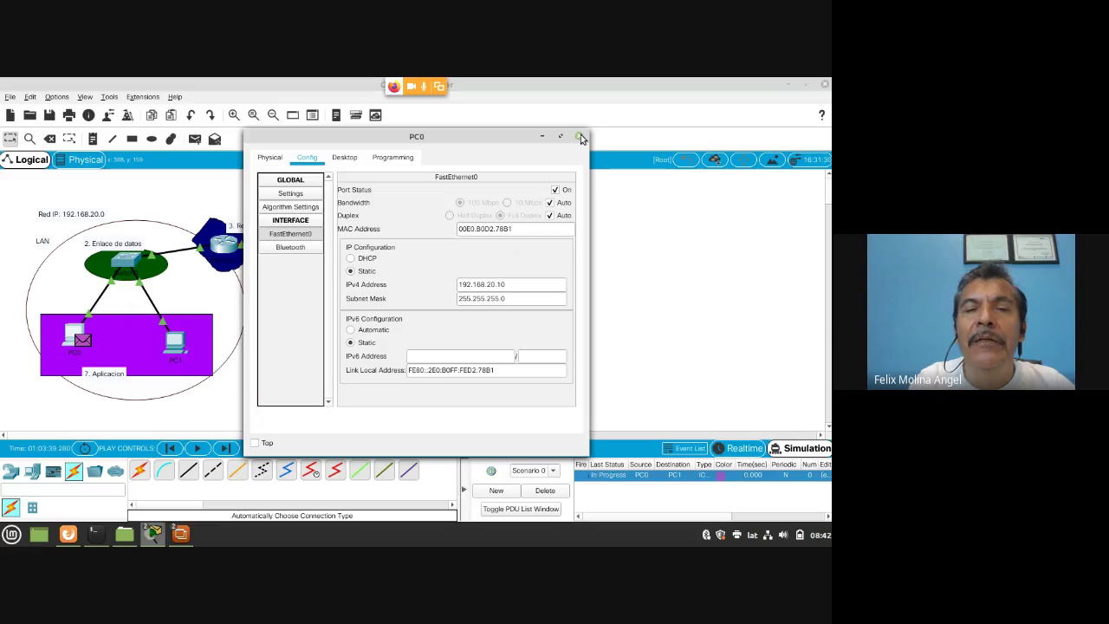
Step: View PC0's Bluetooth interface settings, and review the OSI model layers in the PDU information at PC0
left_click(289, 249)
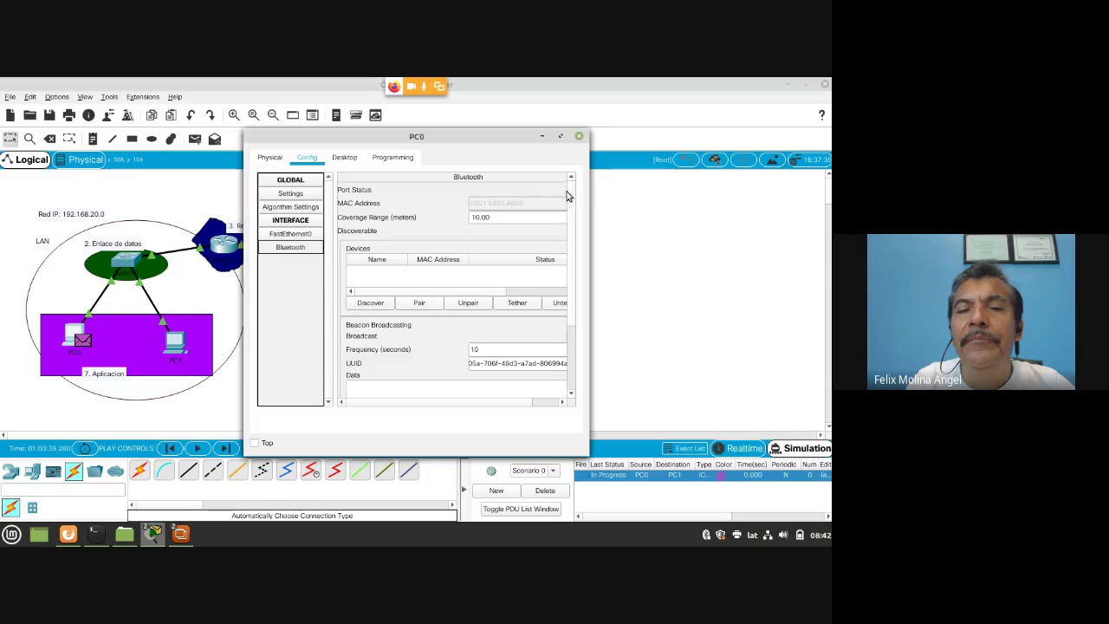
left_click(579, 138)
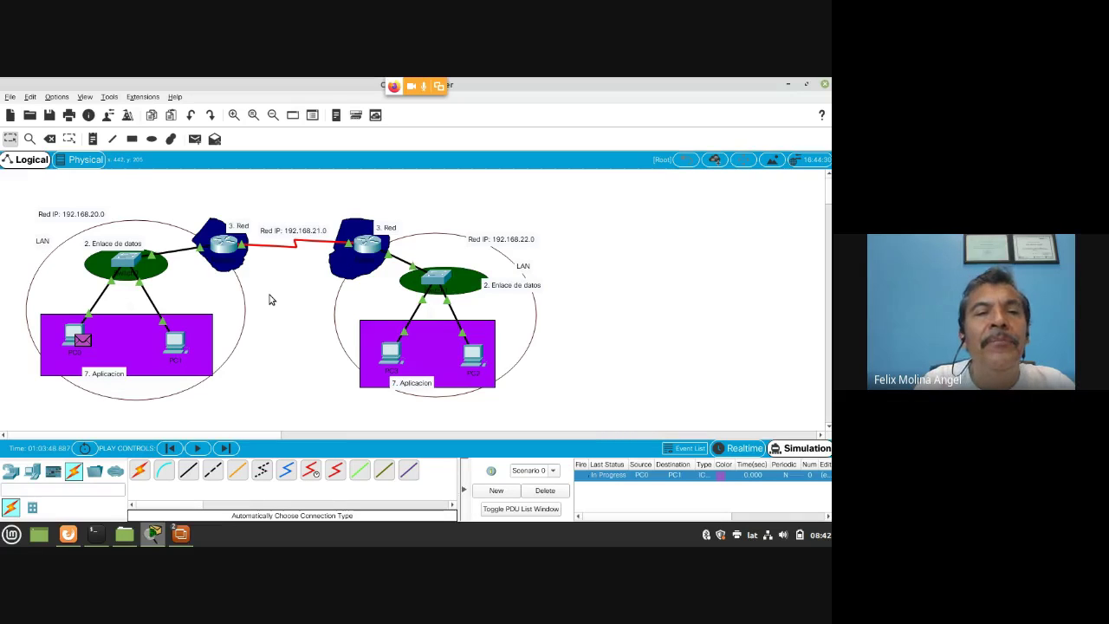
left_click(87, 340)
left_click(87, 340)
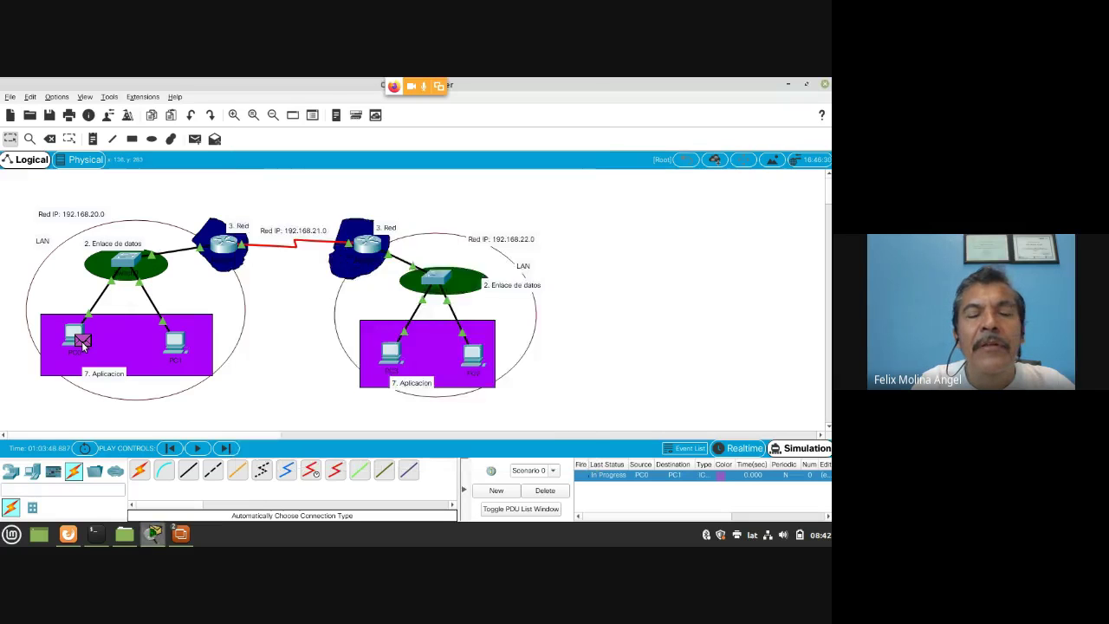
left_click(86, 342)
left_click(84, 345)
left_click(84, 345)
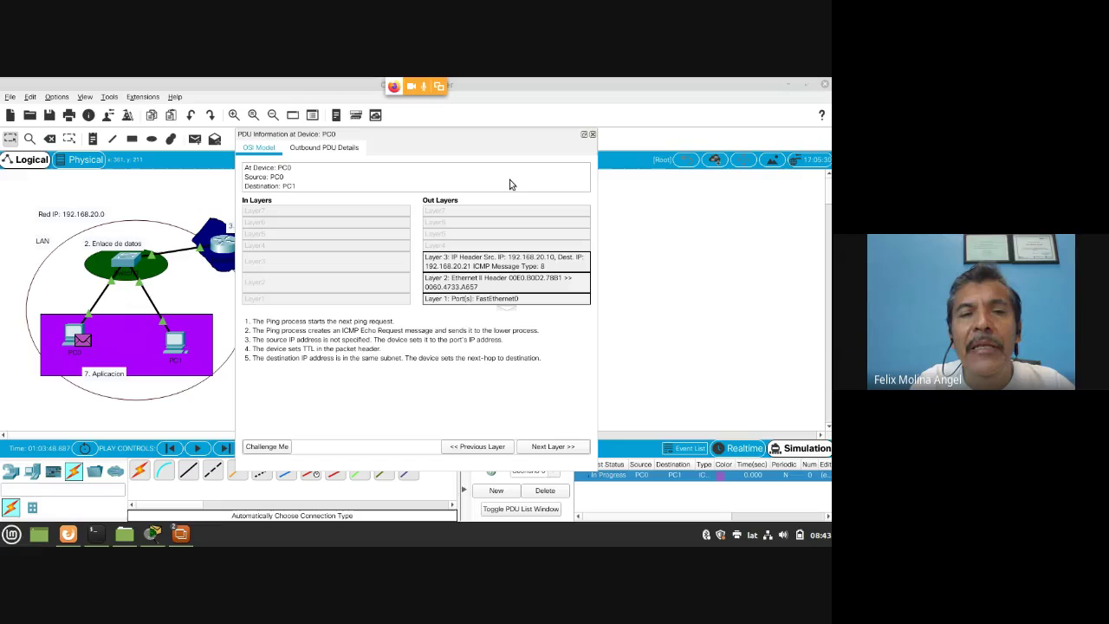
left_click(594, 136)
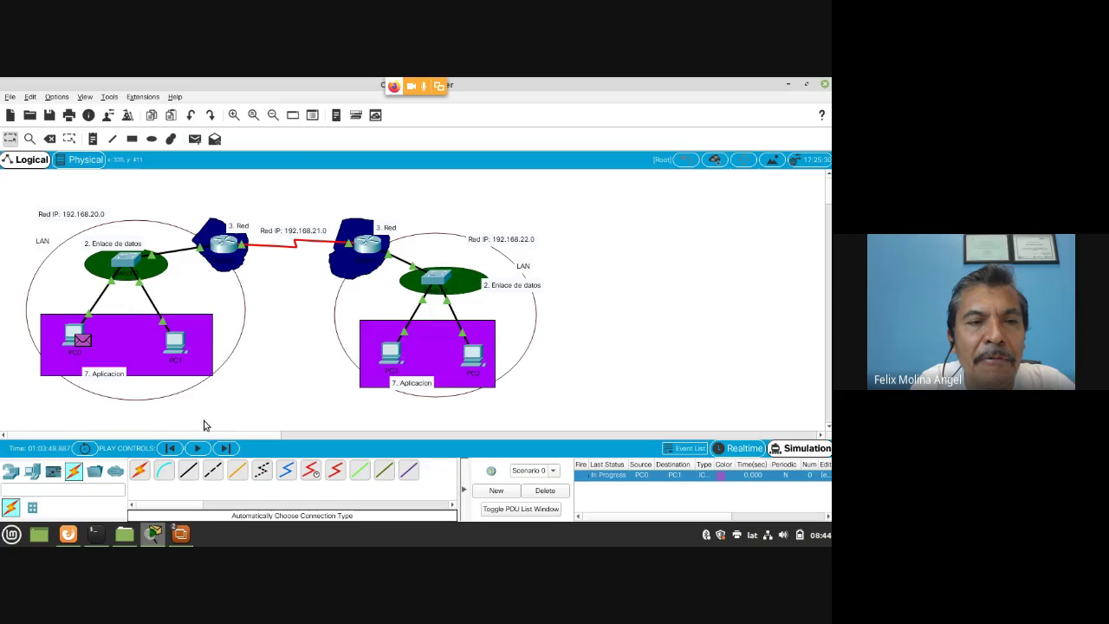
Step: Advance the simulation one step to Switch0, and review the inbound and outbound layers in its PDU information
left_click(226, 449)
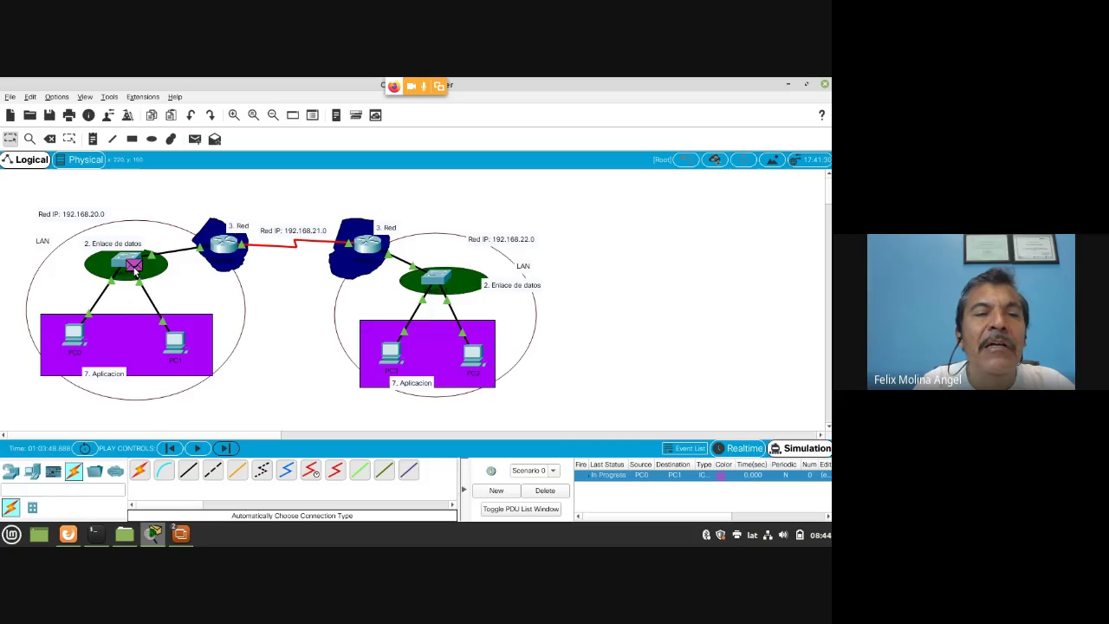
mouse_move(136, 271)
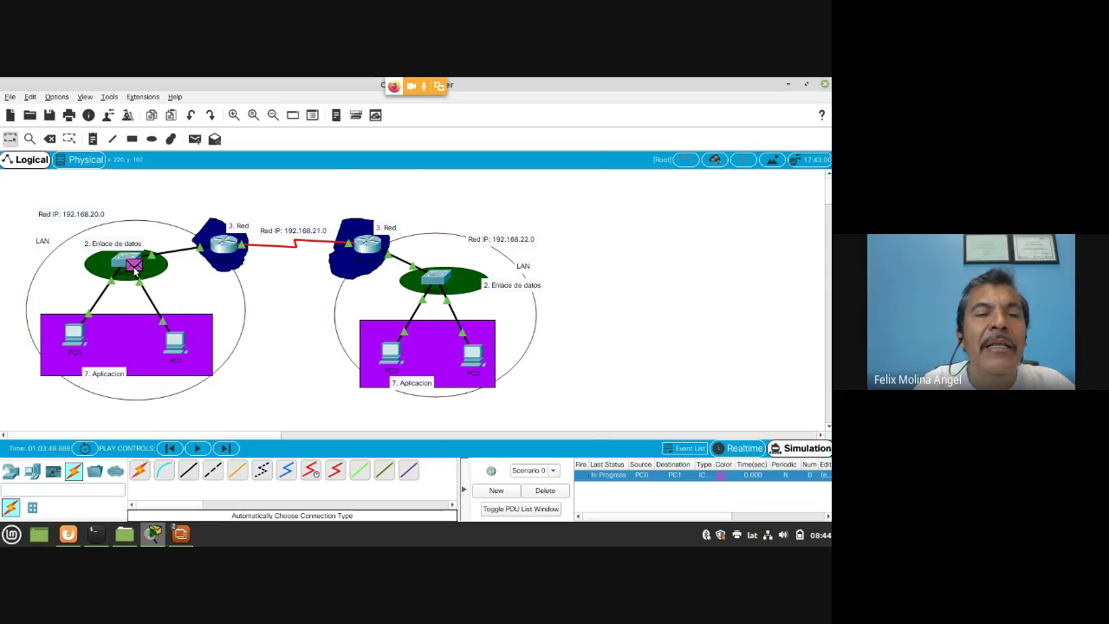
left_click(134, 265)
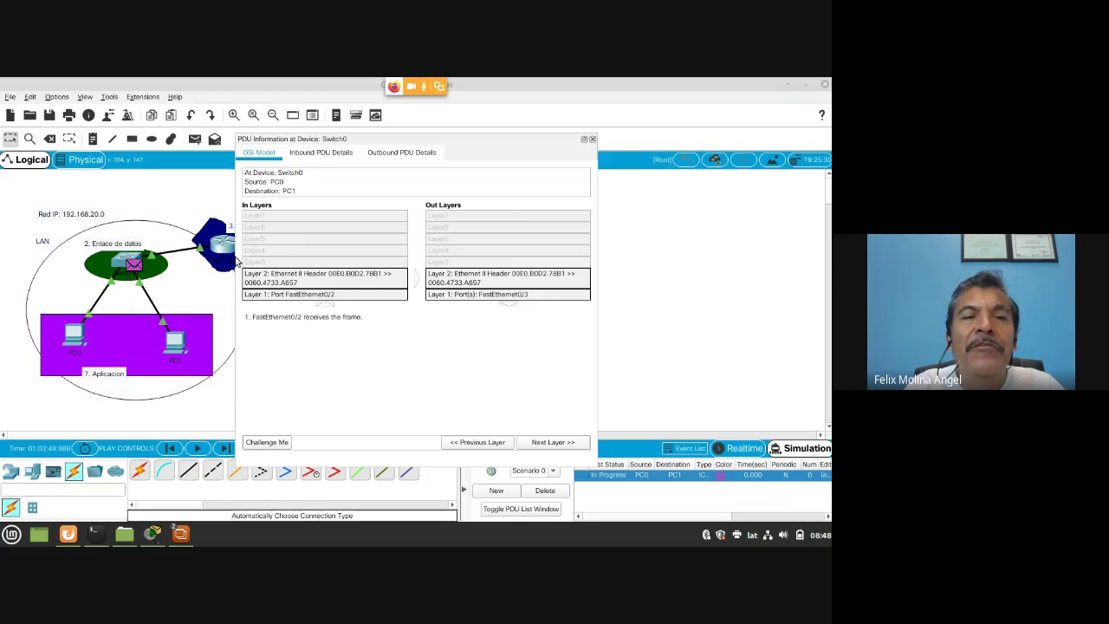
left_click(592, 140)
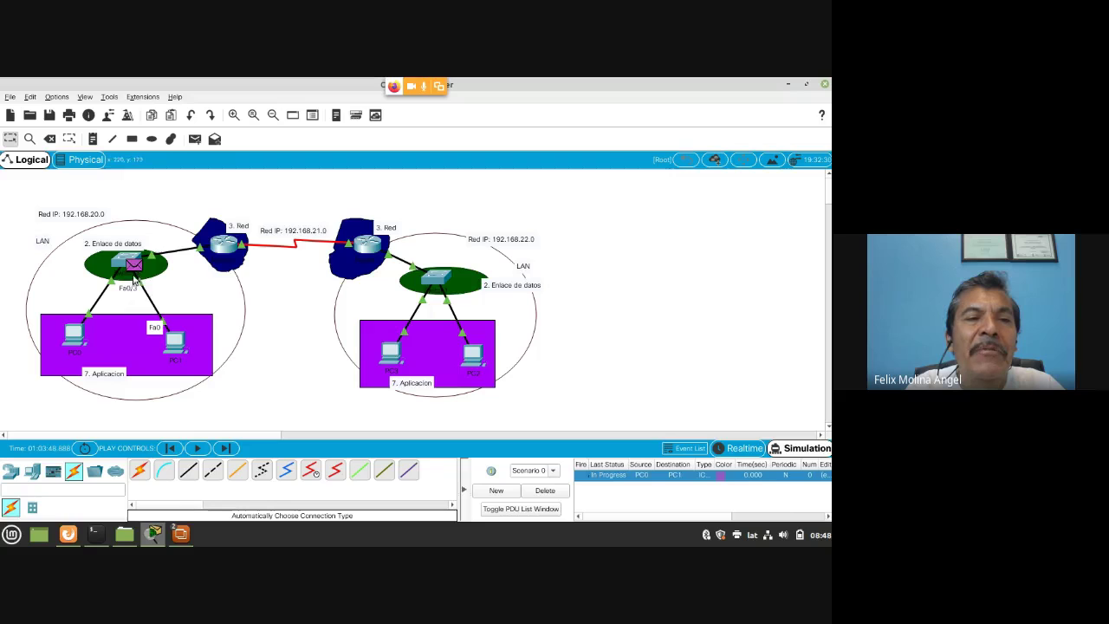
Step: Open Switch0's command line in a wider window, and display the switch's MAC table with show mac-address-table
left_click(118, 261)
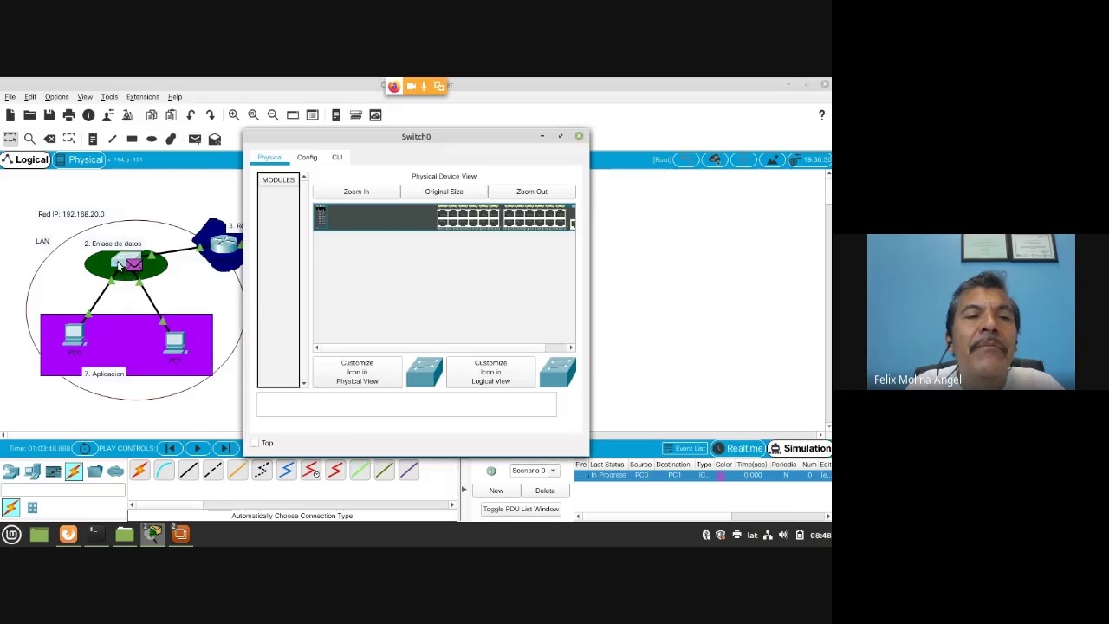
left_click(337, 159)
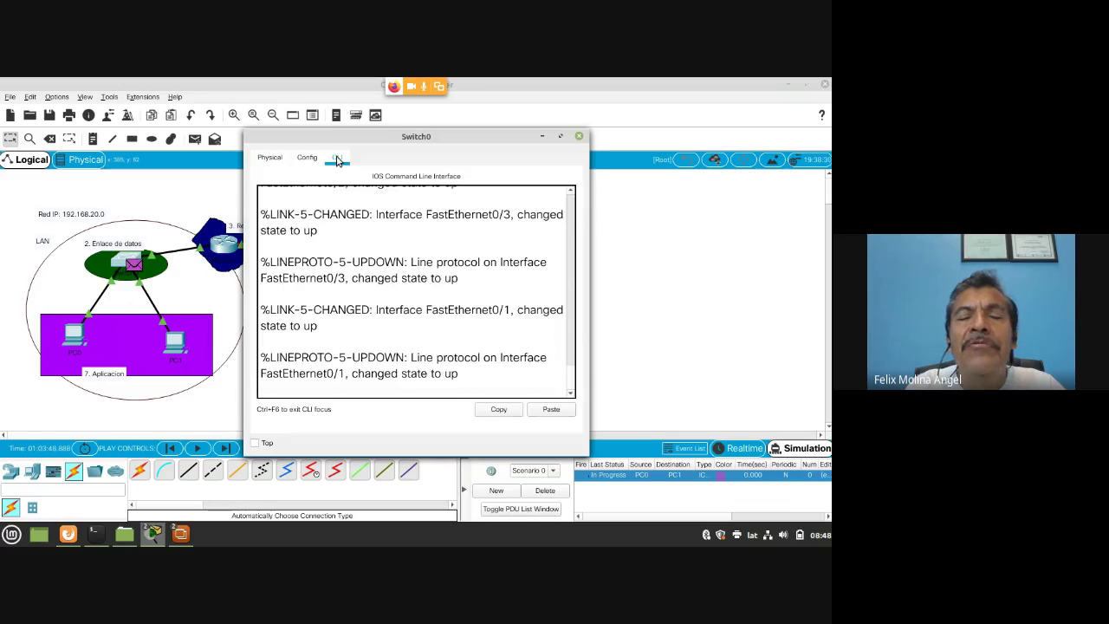
left_click_drag(390, 138, 519, 140)
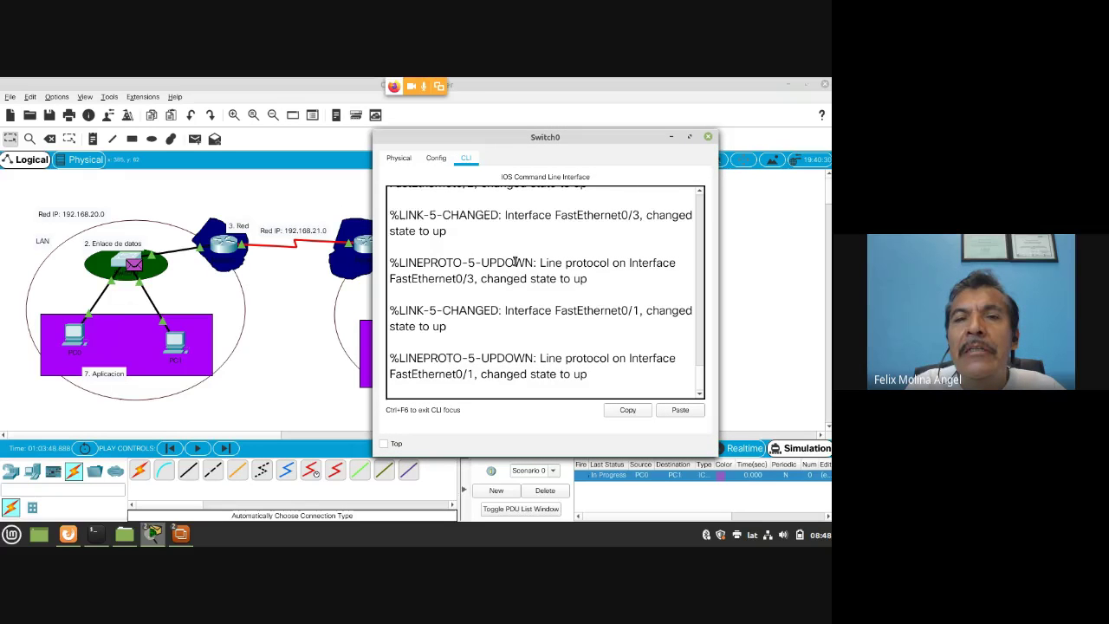
left_click_drag(525, 140, 466, 143)
left_click_drag(656, 264, 766, 270)
key("Return")
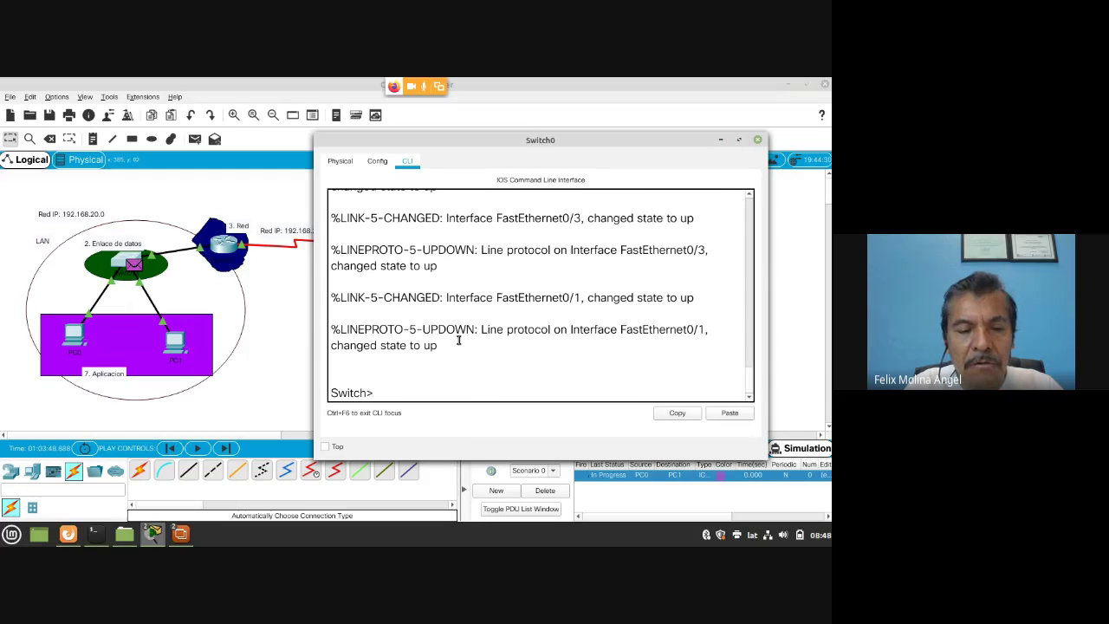
type("show")
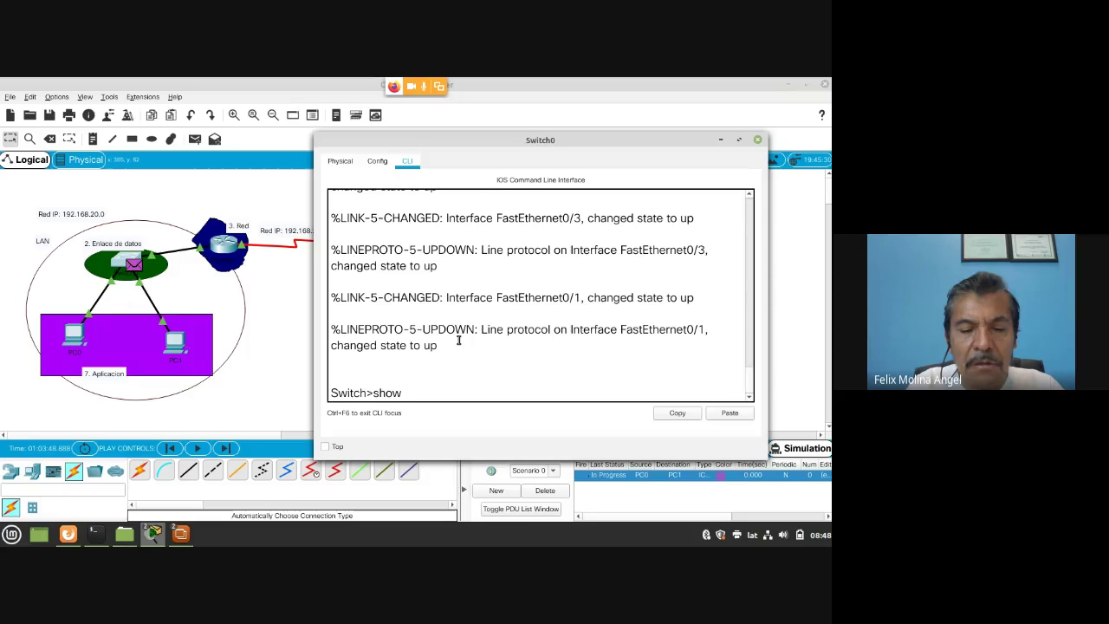
type(" mac")
key("Tab")
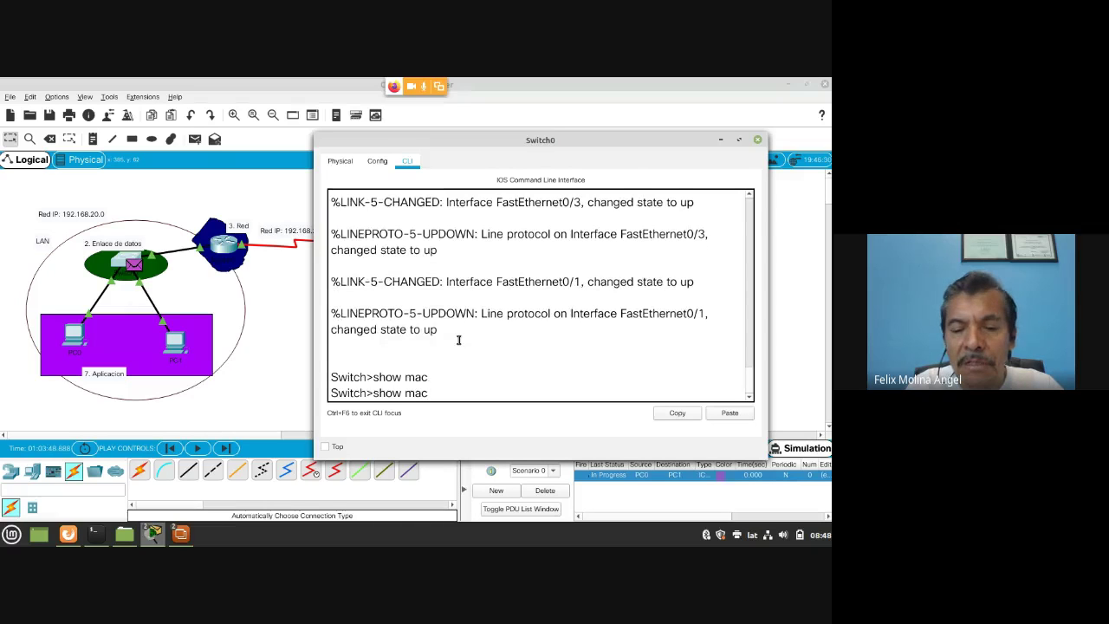
type("-address-table")
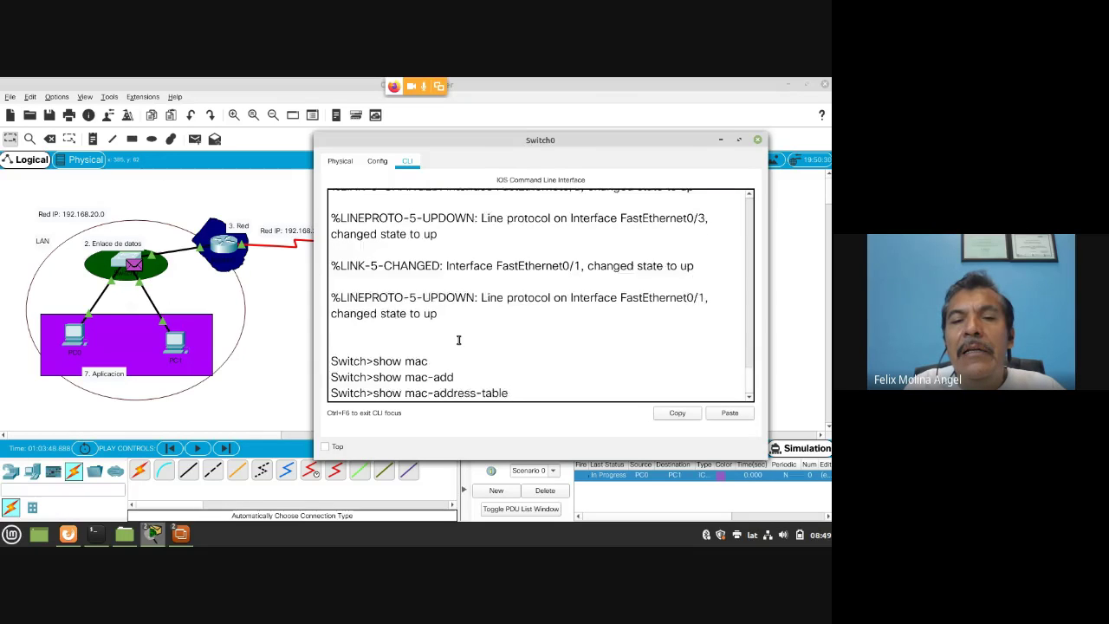
key("Return")
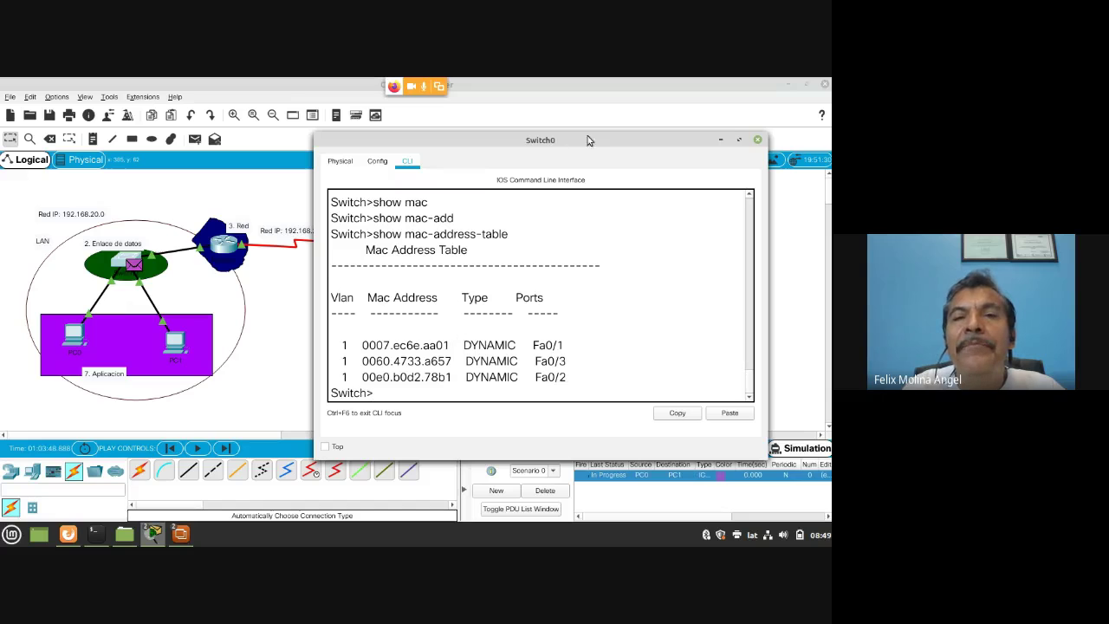
Step: Highlight the MAC addresses of the Fa0/3 and Fa0/1 entries in Switch0's MAC address table
left_click_drag(574, 139, 538, 104)
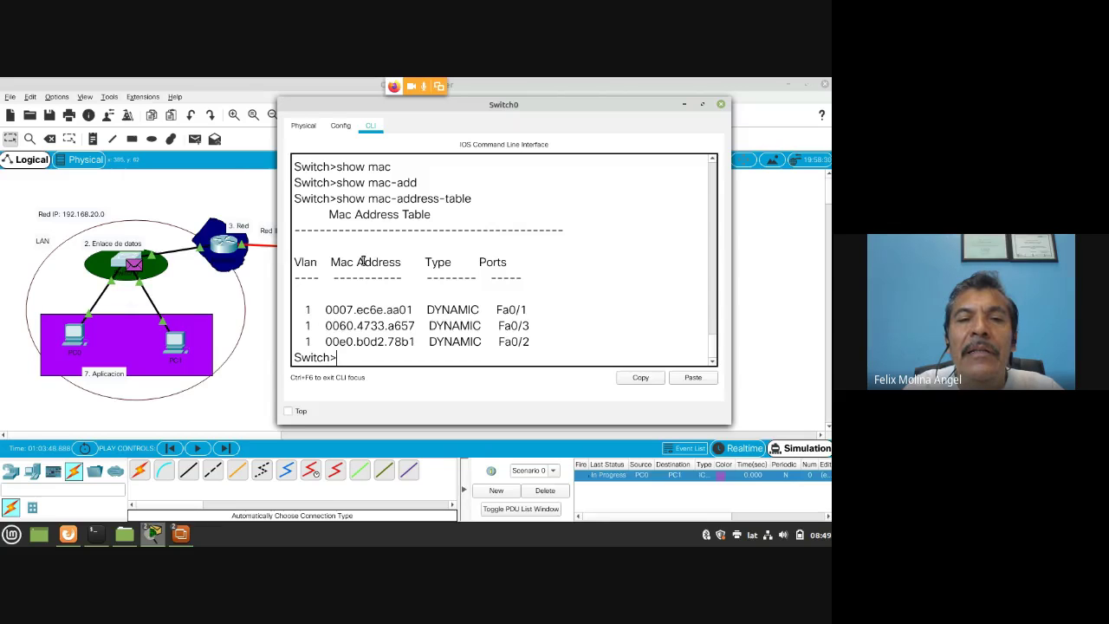
left_click_drag(326, 324, 409, 326)
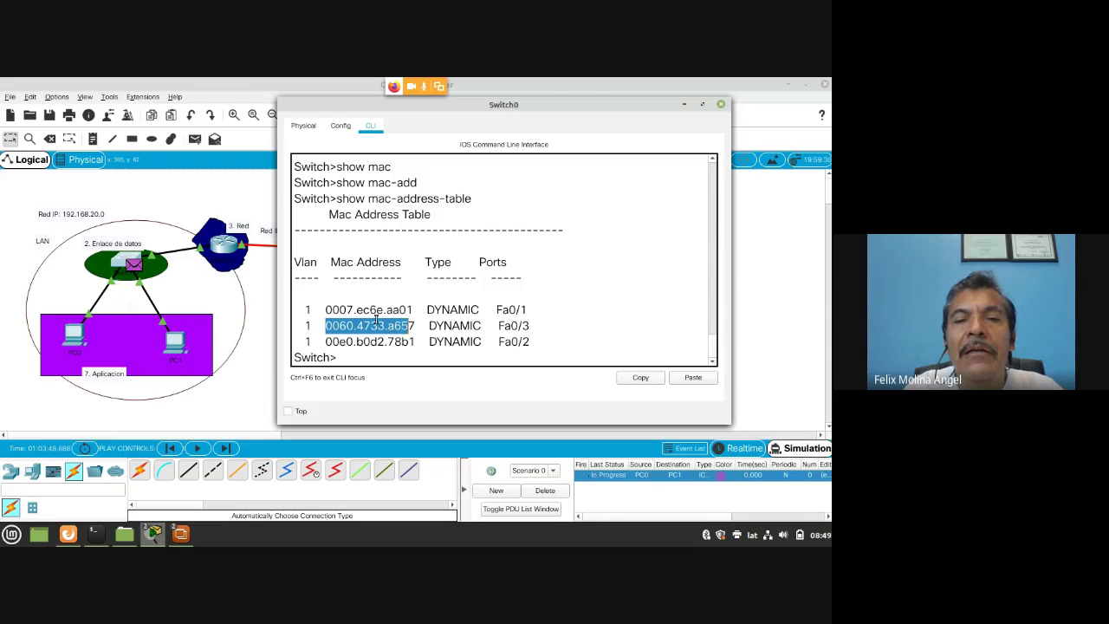
left_click_drag(324, 309, 393, 310)
left_click(538, 323)
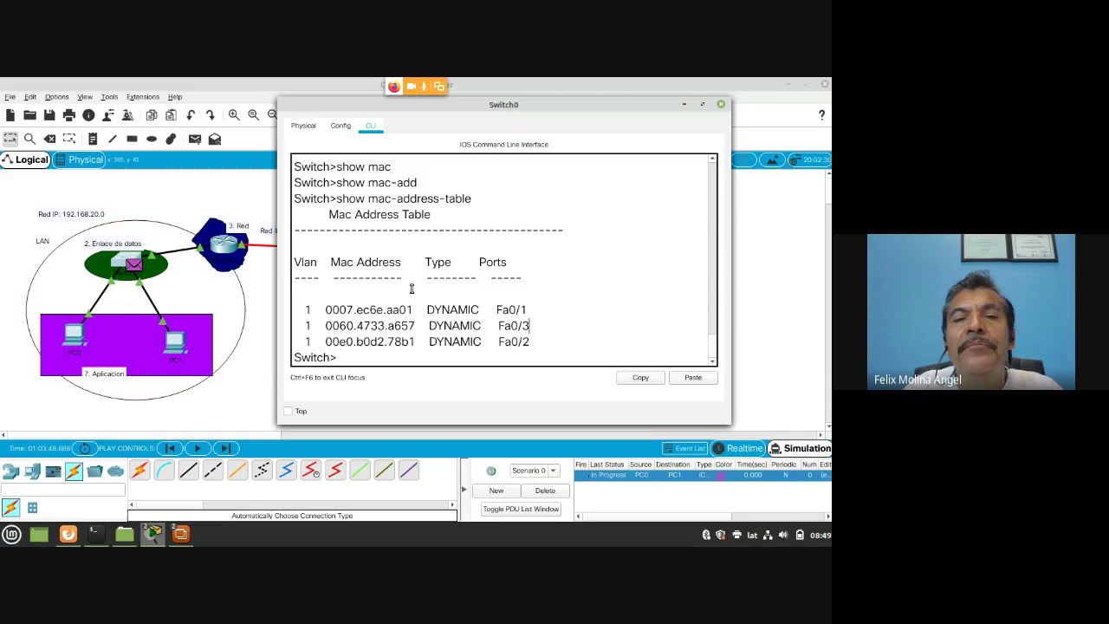
left_click_drag(487, 106, 501, 95)
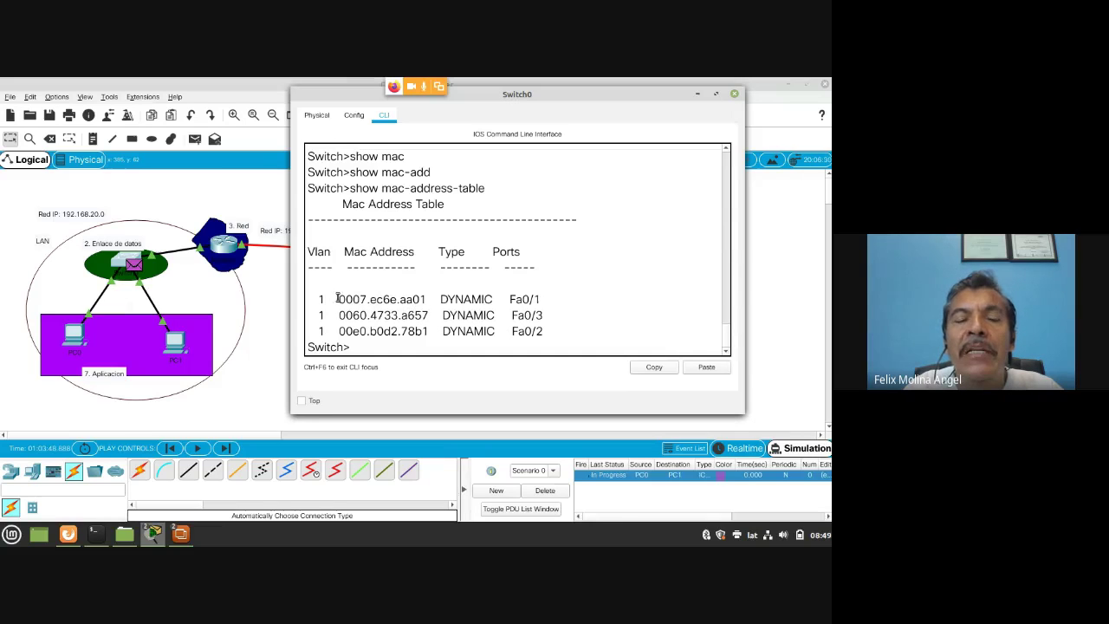
left_click_drag(337, 298, 422, 299)
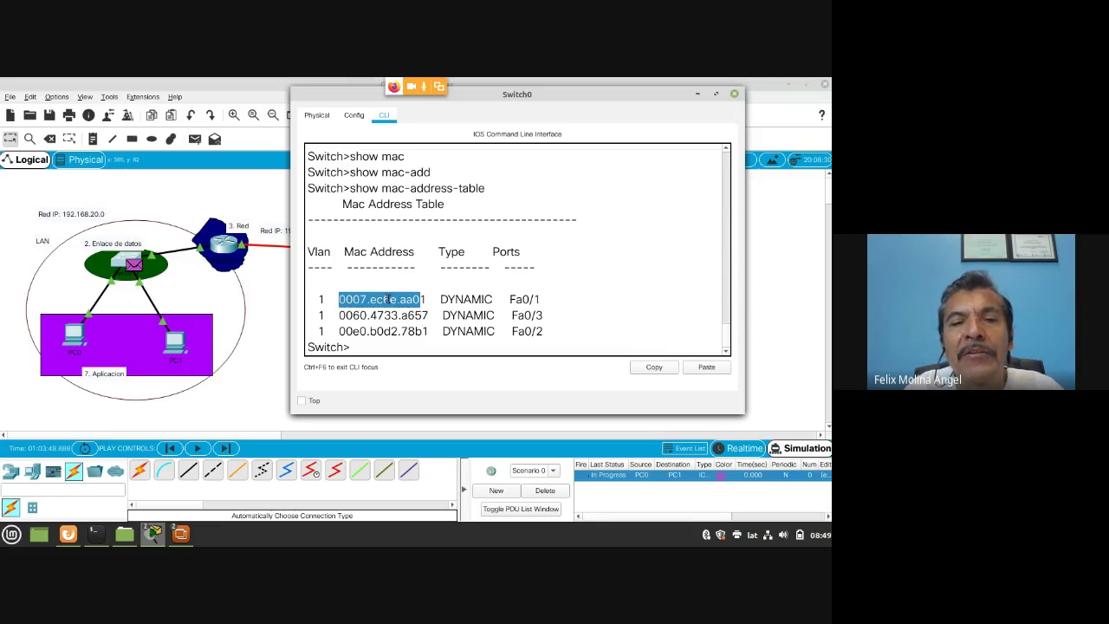
left_click(383, 299)
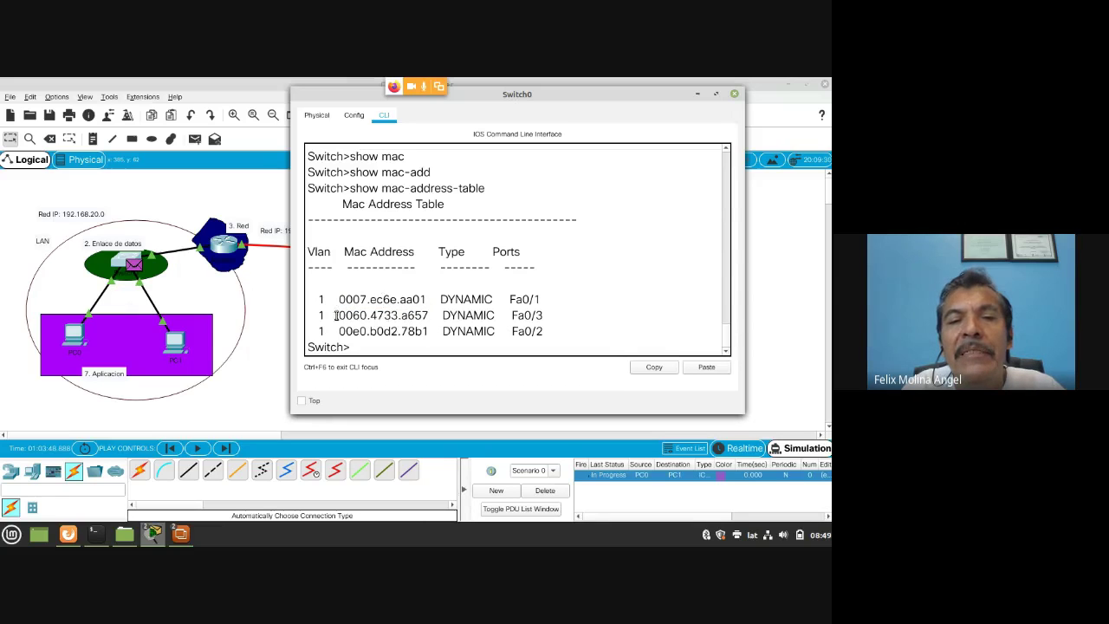
Step: Highlight the MAC address and port of the Fa0/3 entry, and return to the network topology
left_click_drag(338, 314, 430, 321)
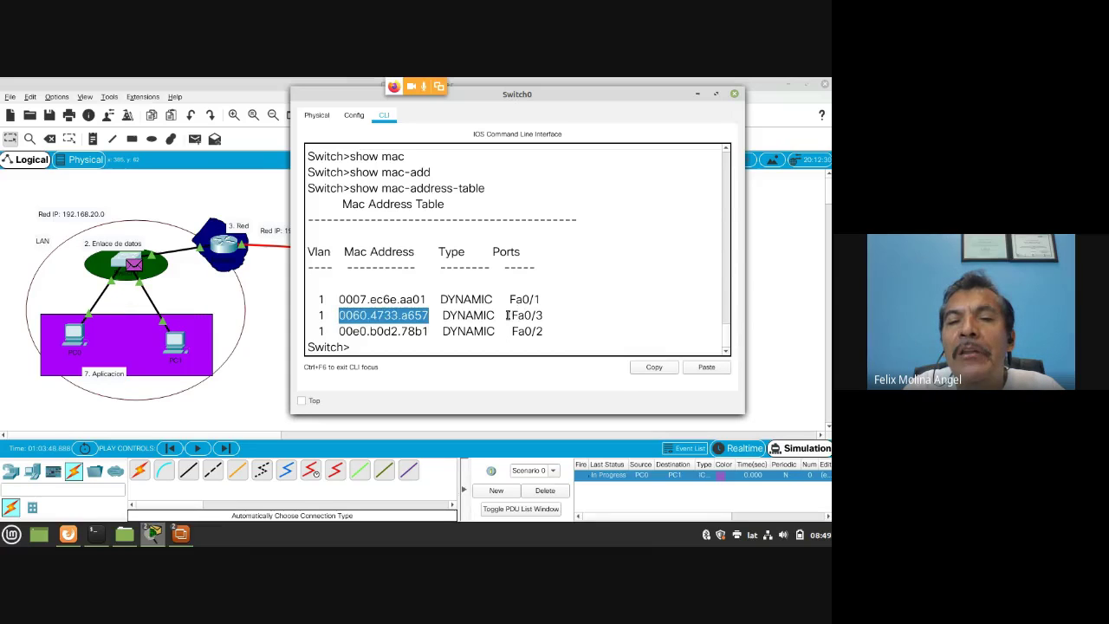
left_click_drag(507, 316, 544, 316)
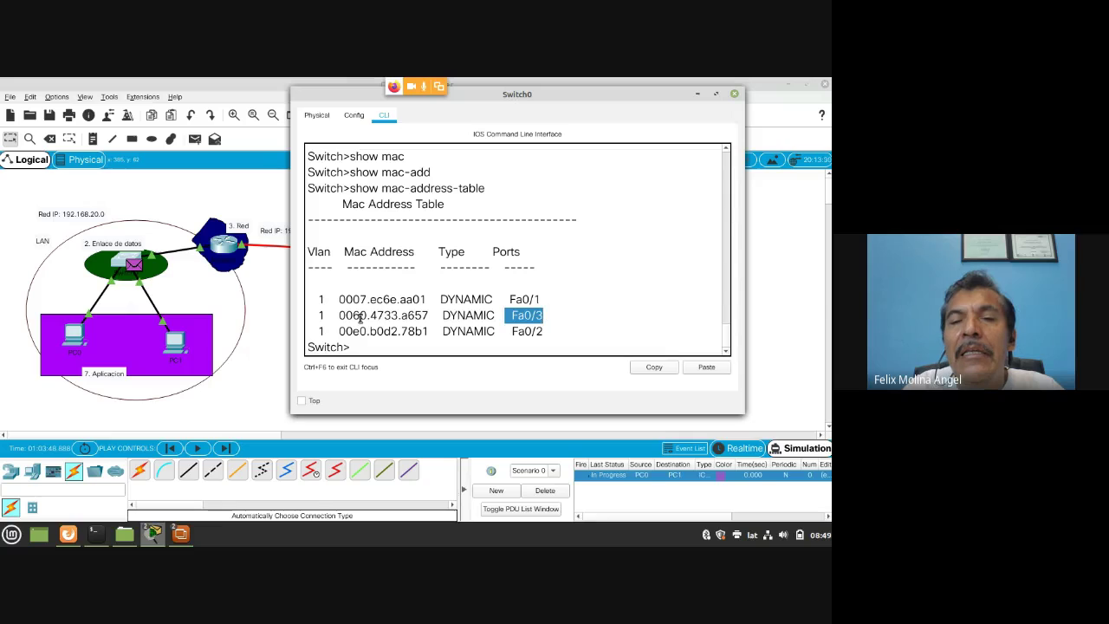
left_click_drag(338, 315, 430, 317)
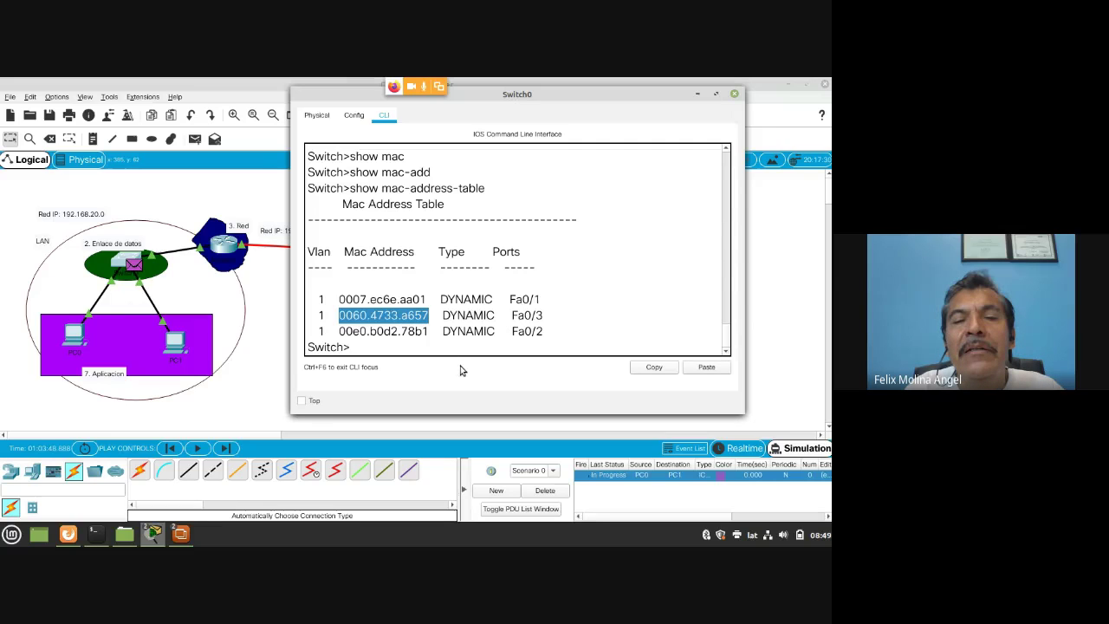
left_click(414, 317)
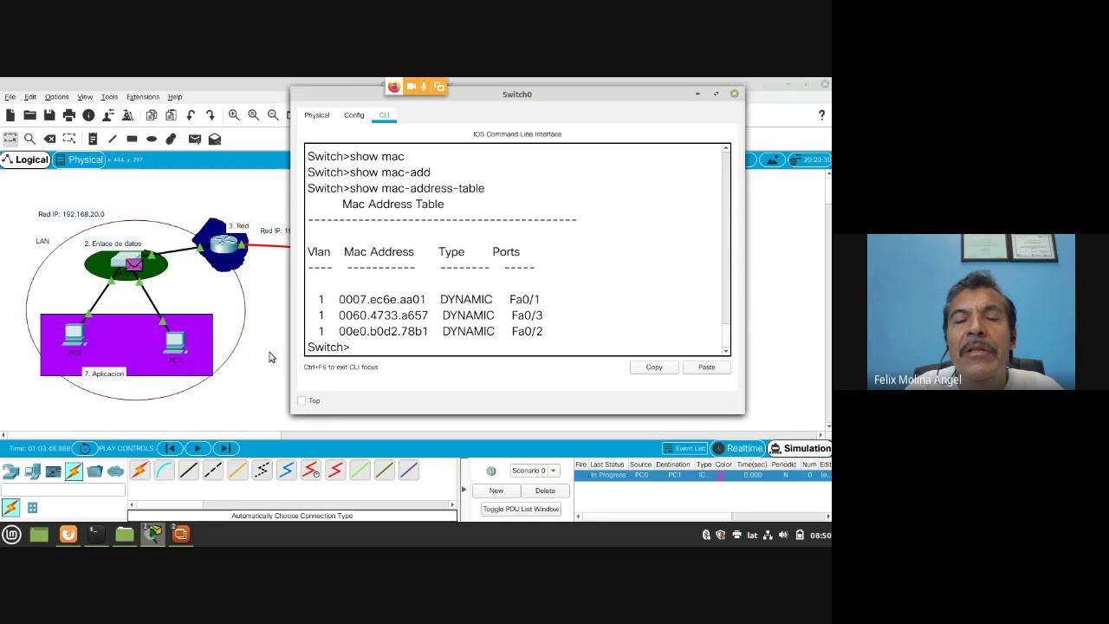
left_click(246, 369)
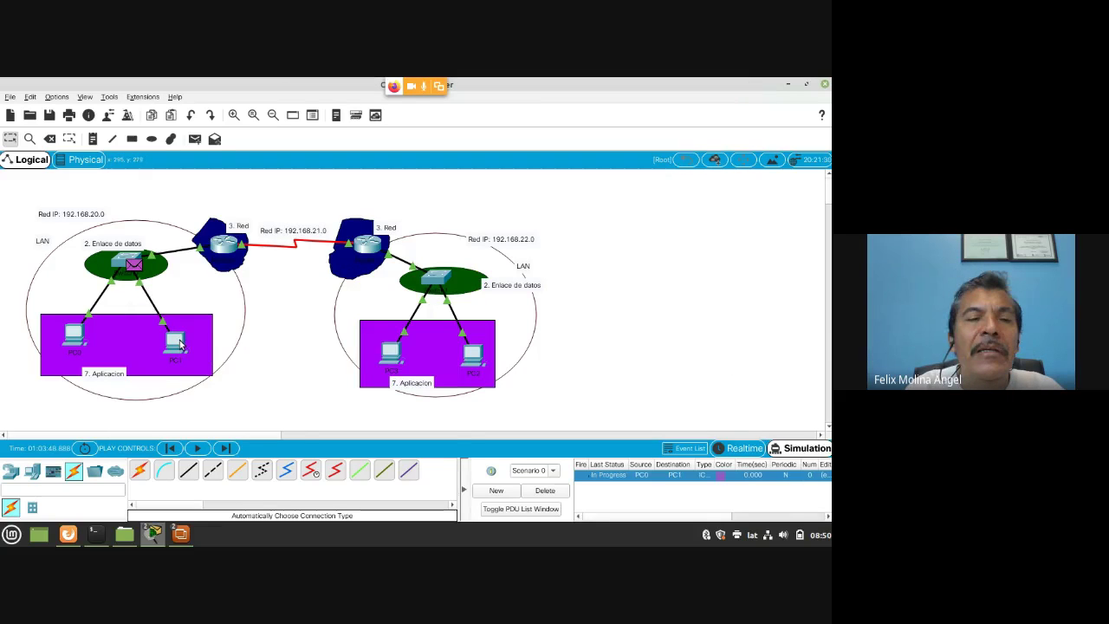
Step: View PC1's FastEthernet0 interface settings, highlight its MAC address, and close the PC1 window
mouse_move(179, 345)
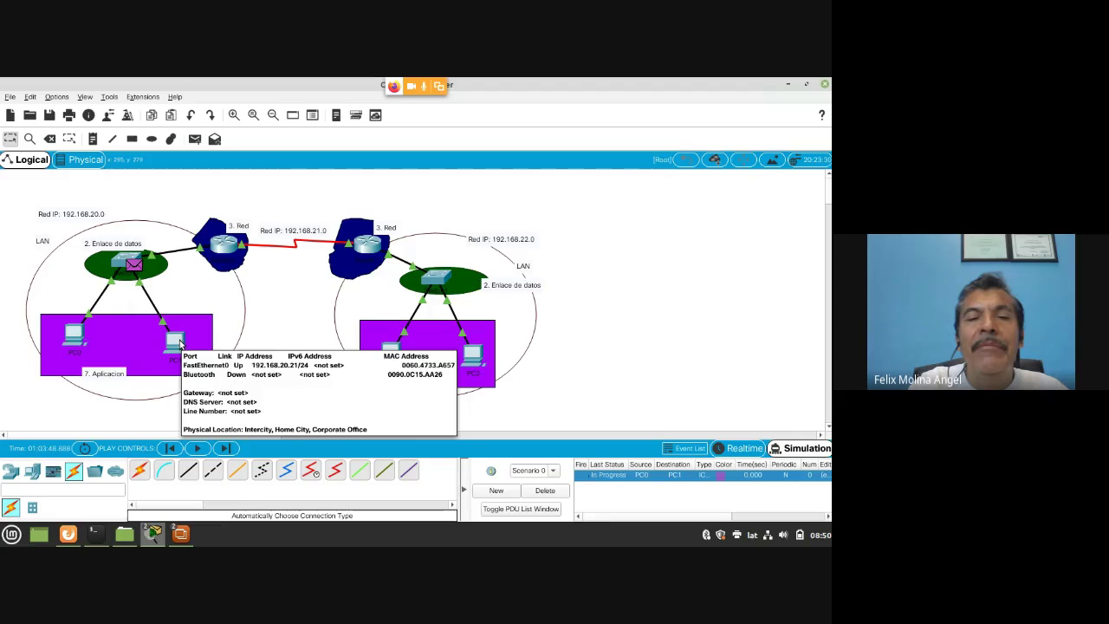
left_click(176, 342)
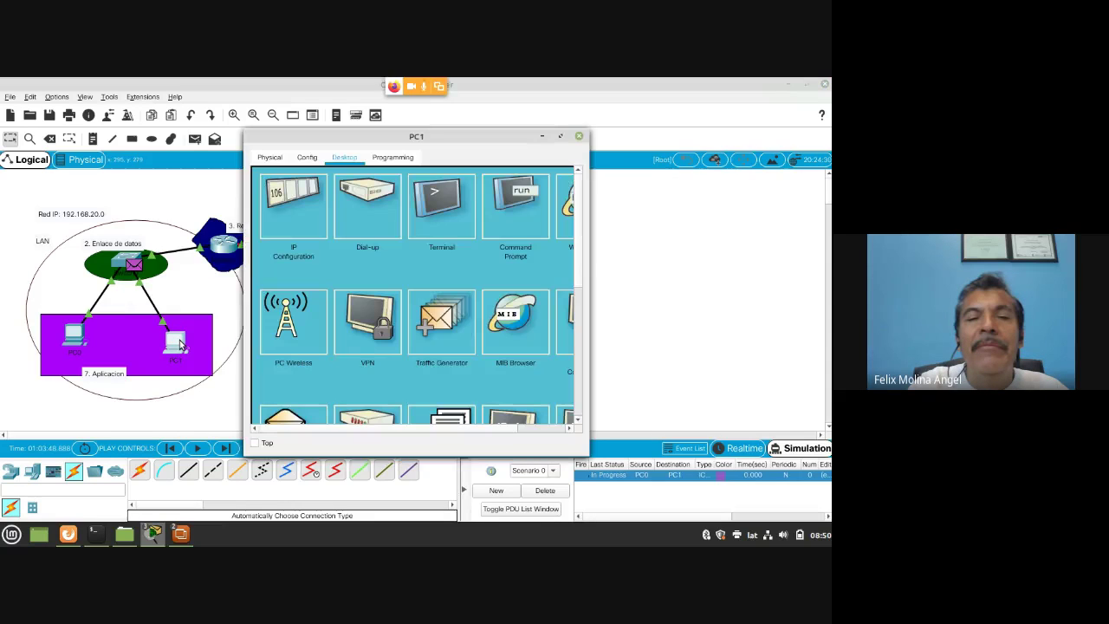
left_click(309, 157)
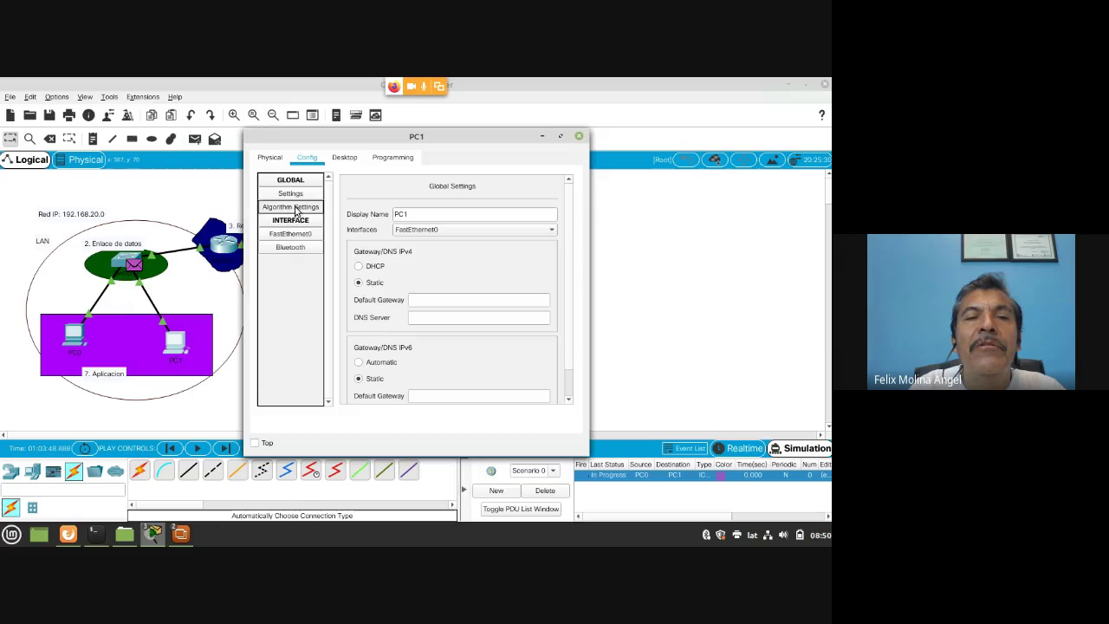
left_click(295, 234)
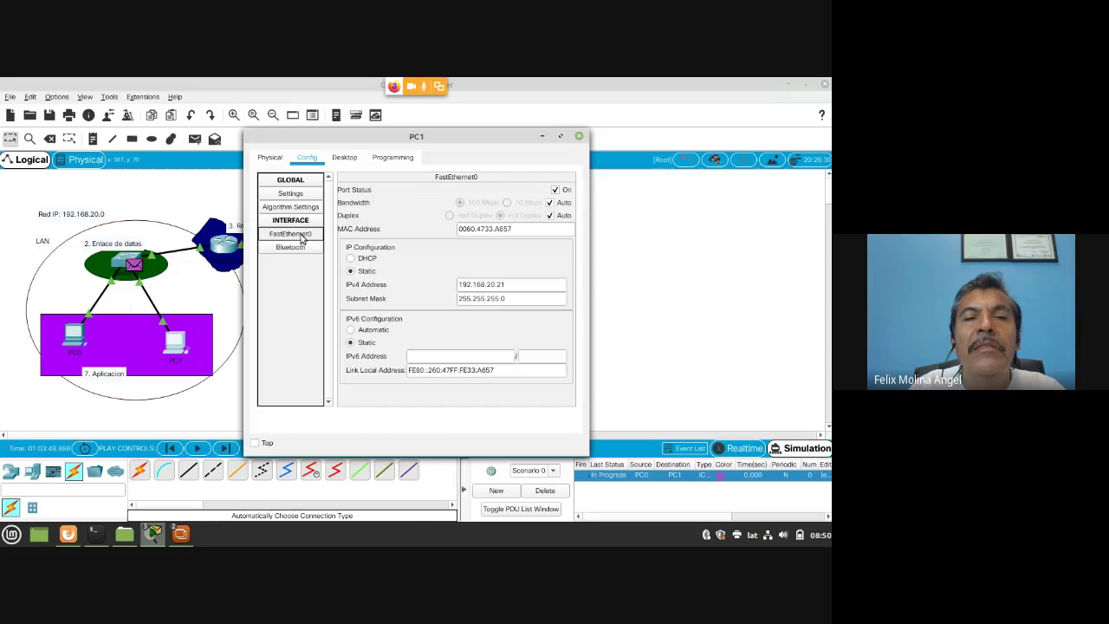
left_click(475, 228)
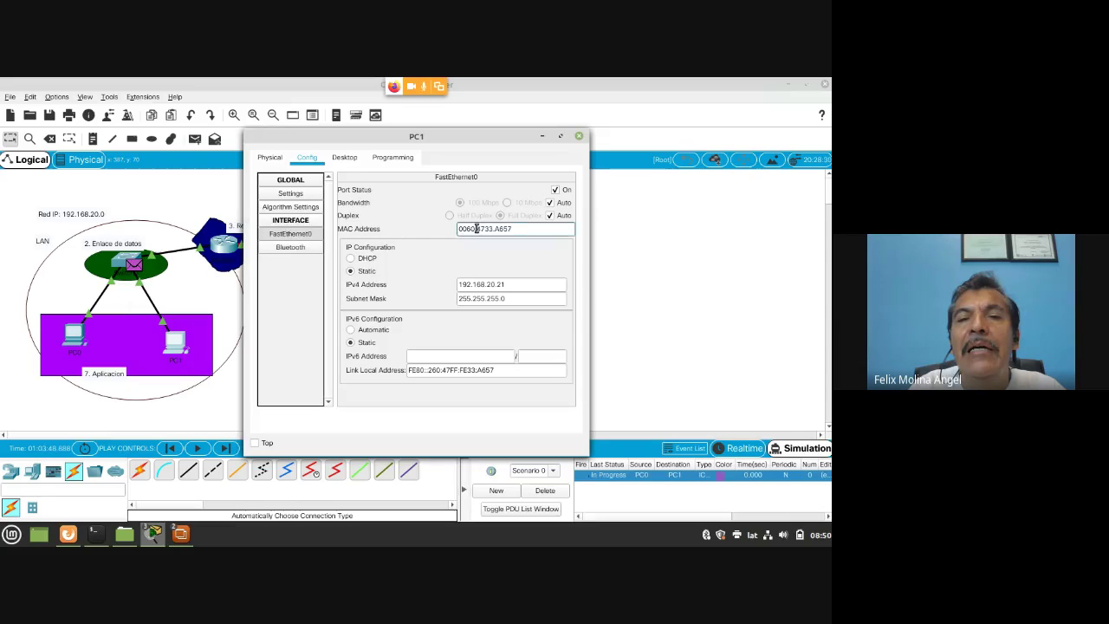
triple_click(476, 229)
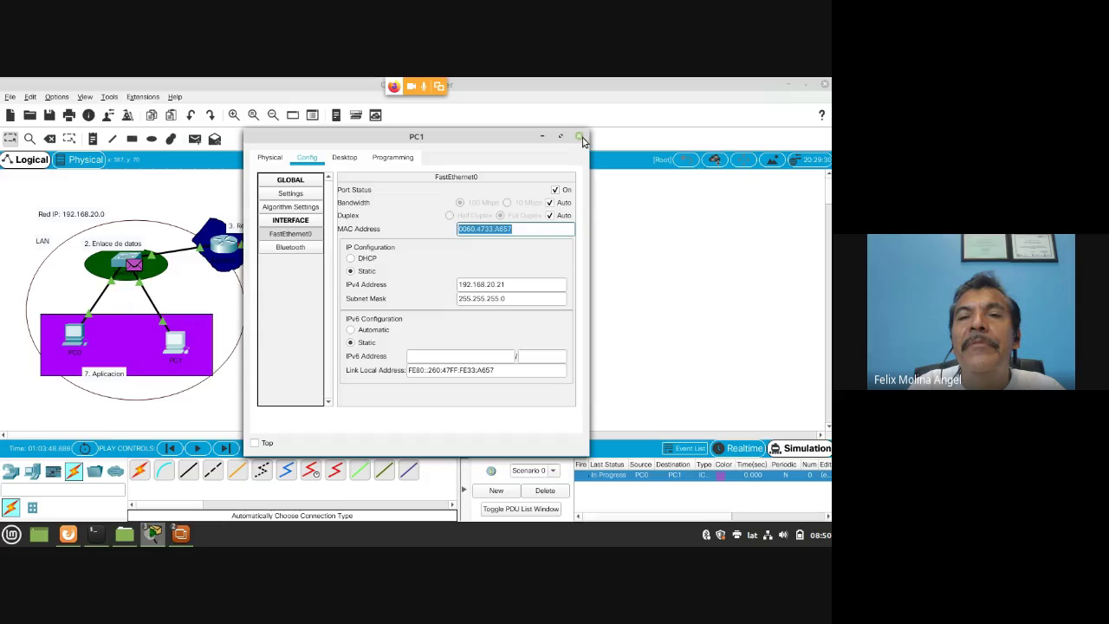
left_click(579, 136)
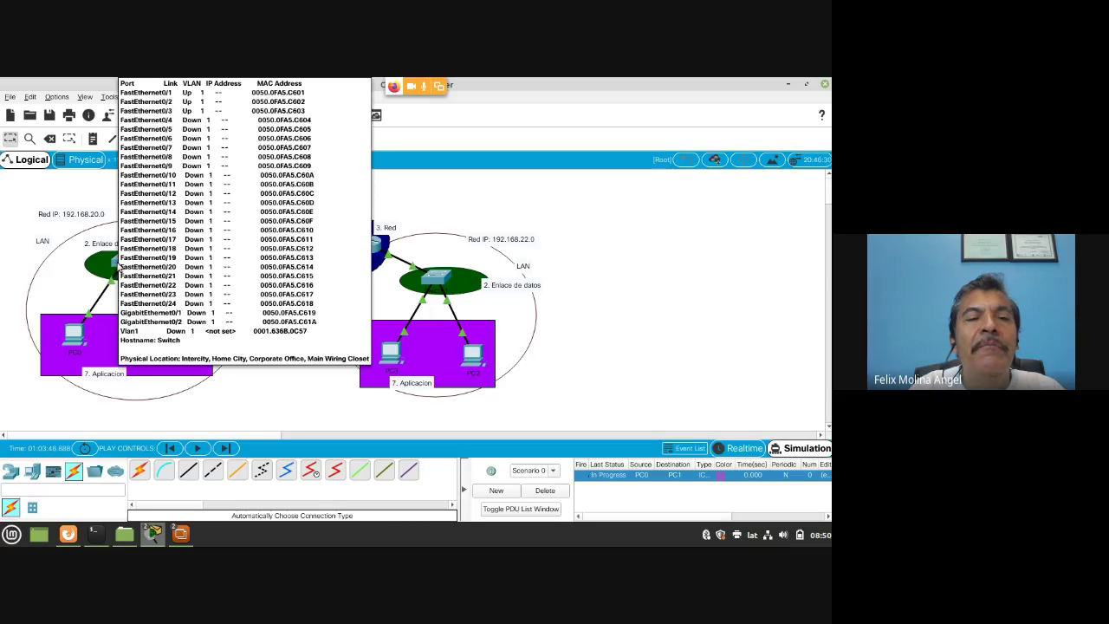
Step: Reopen Switch0's command line, move its window clear of the first LAN, and review the entries in its MAC address table
left_click(119, 269)
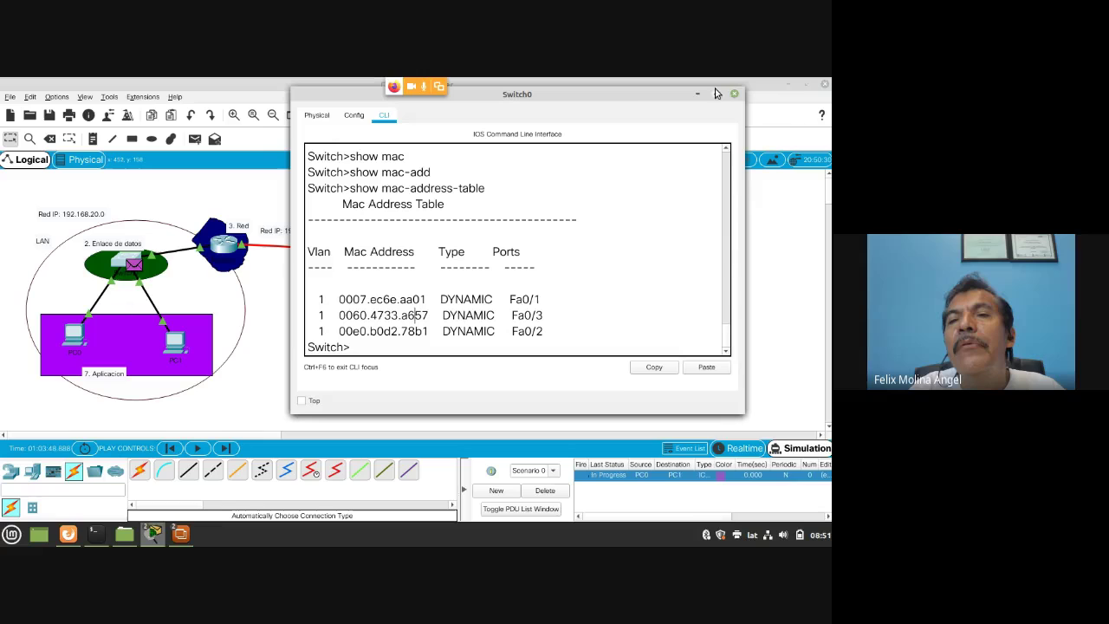
left_click_drag(629, 101, 681, 109)
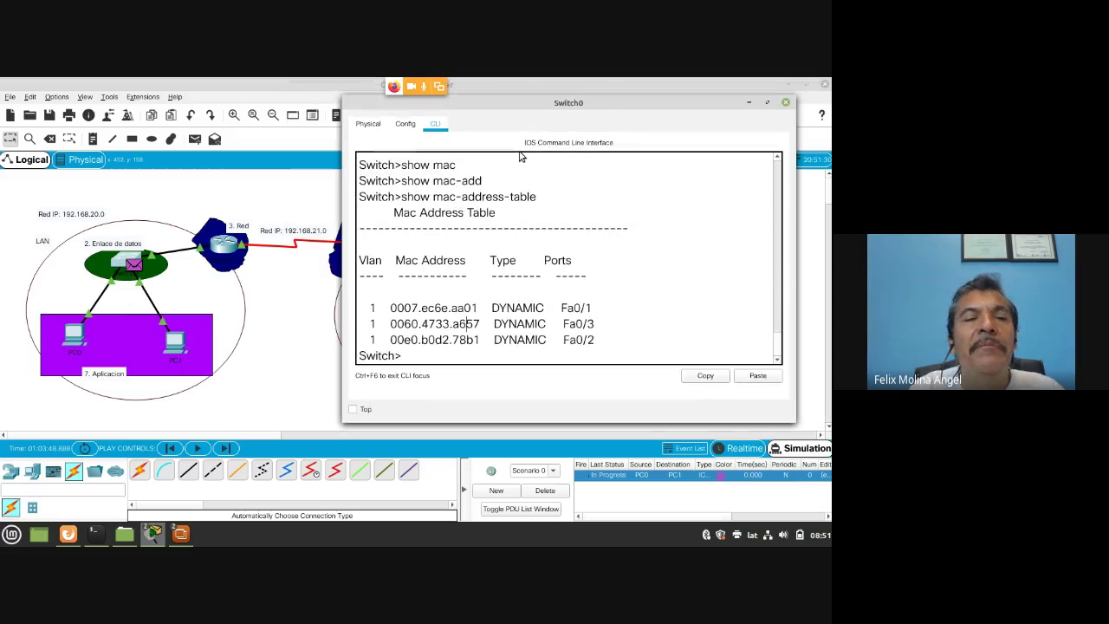
left_click(215, 288)
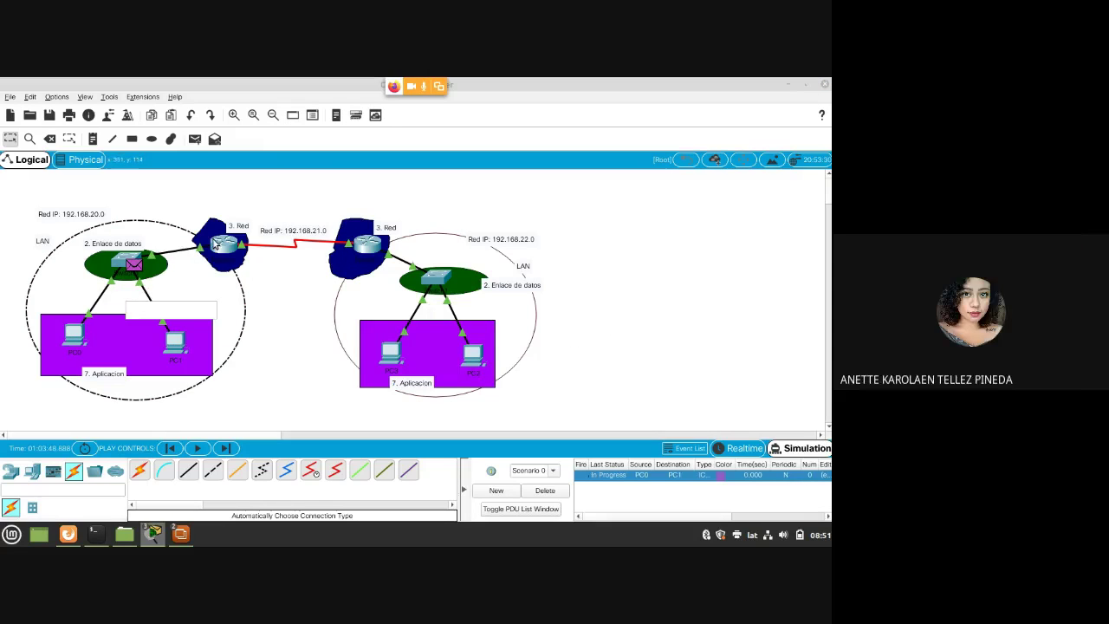
left_click(125, 264)
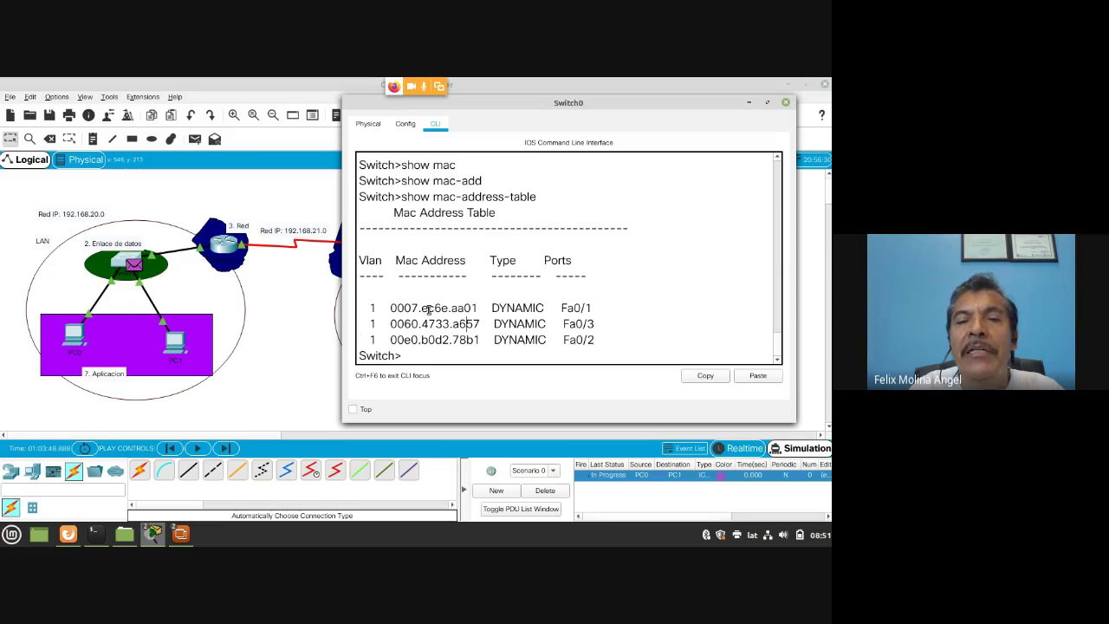
left_click(638, 342)
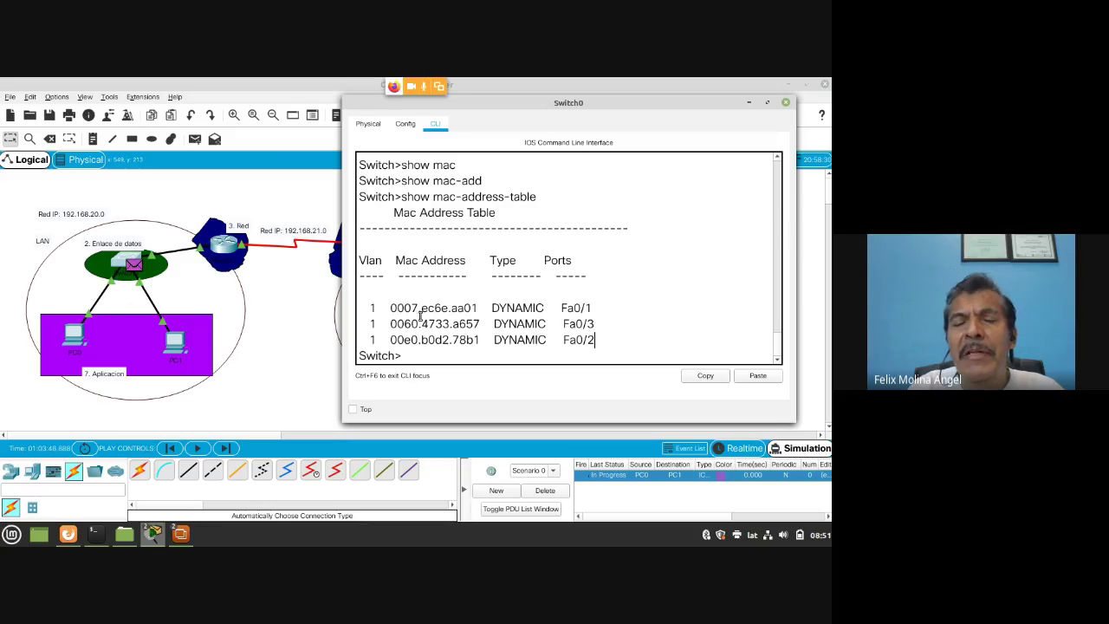
Step: Enter privileged mode on Switch0 with ena, and empty its MAC table with clear mac-address-table
left_click(433, 353)
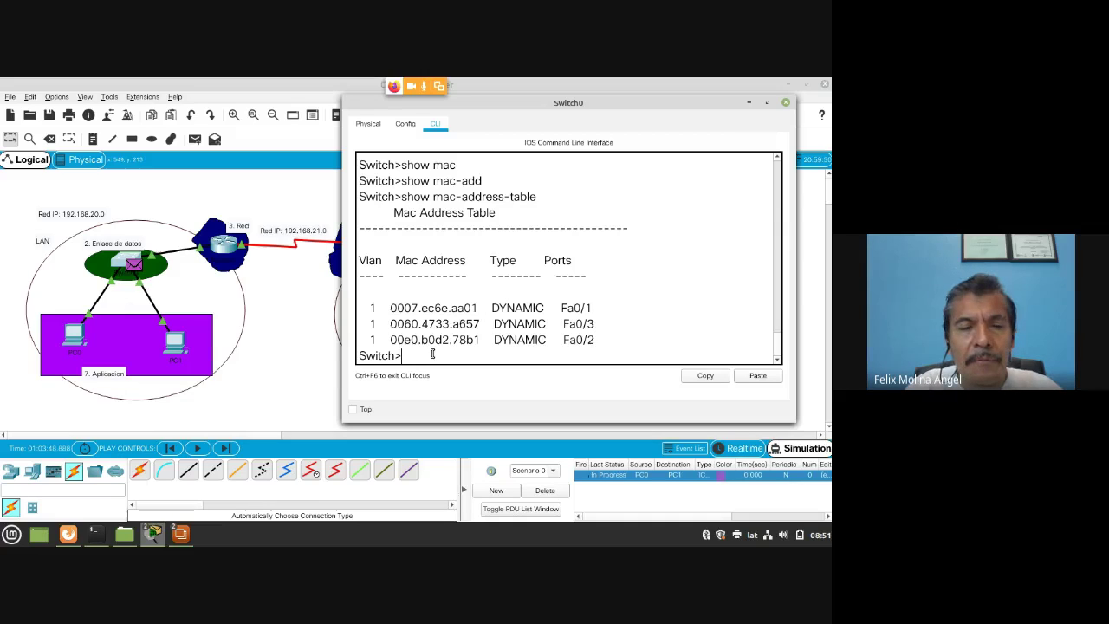
type("ena")
key("Return")
type("cle")
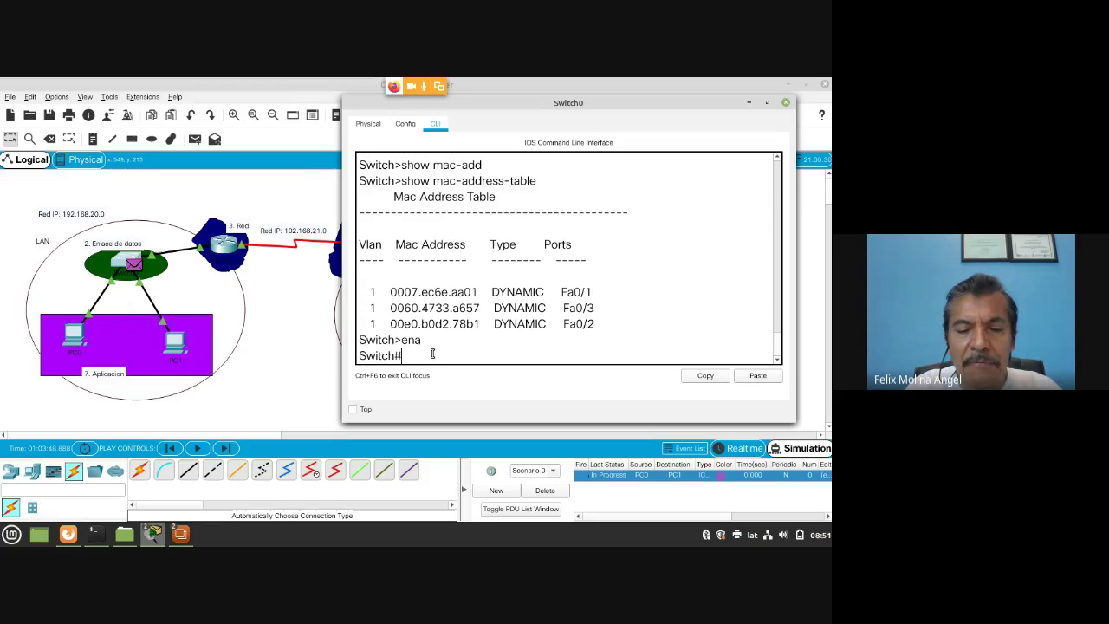
type("ar ma")
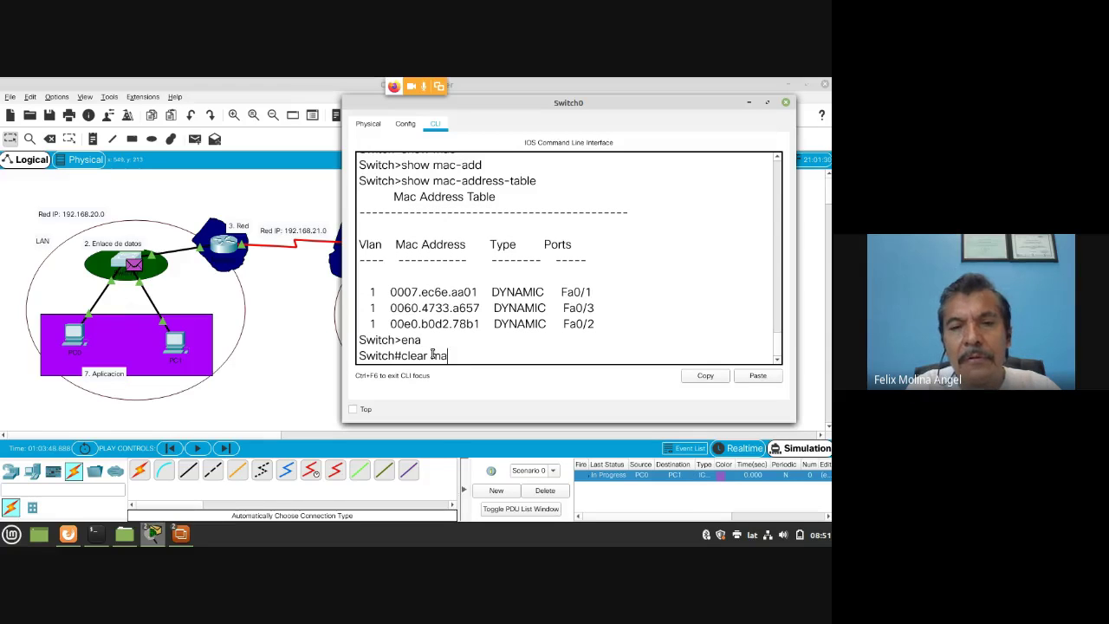
type("c-add")
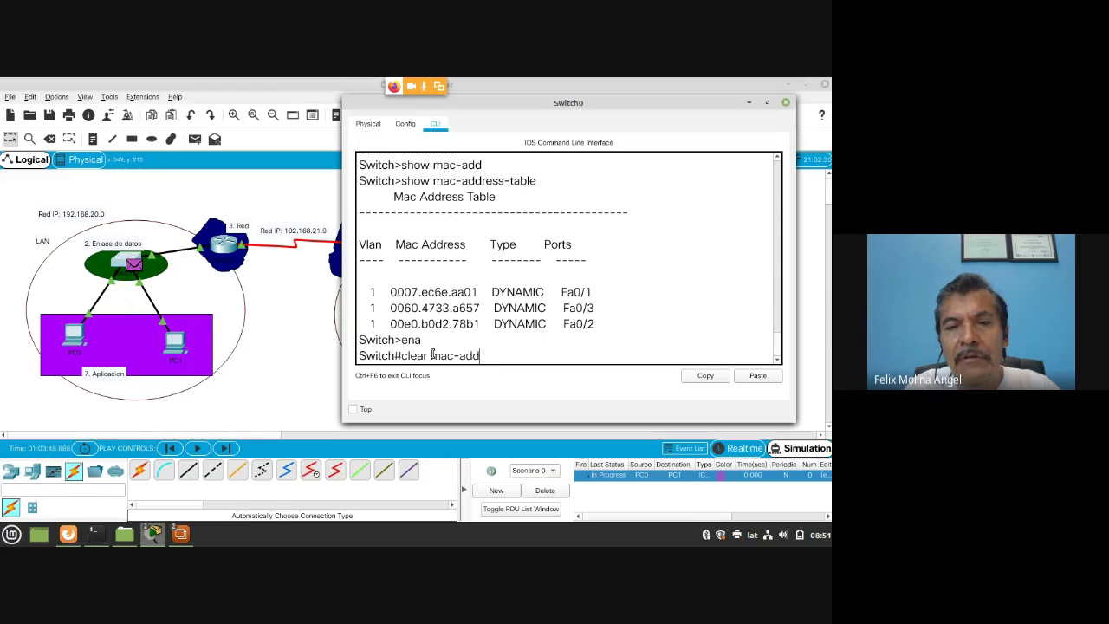
key("Tab")
key("Return")
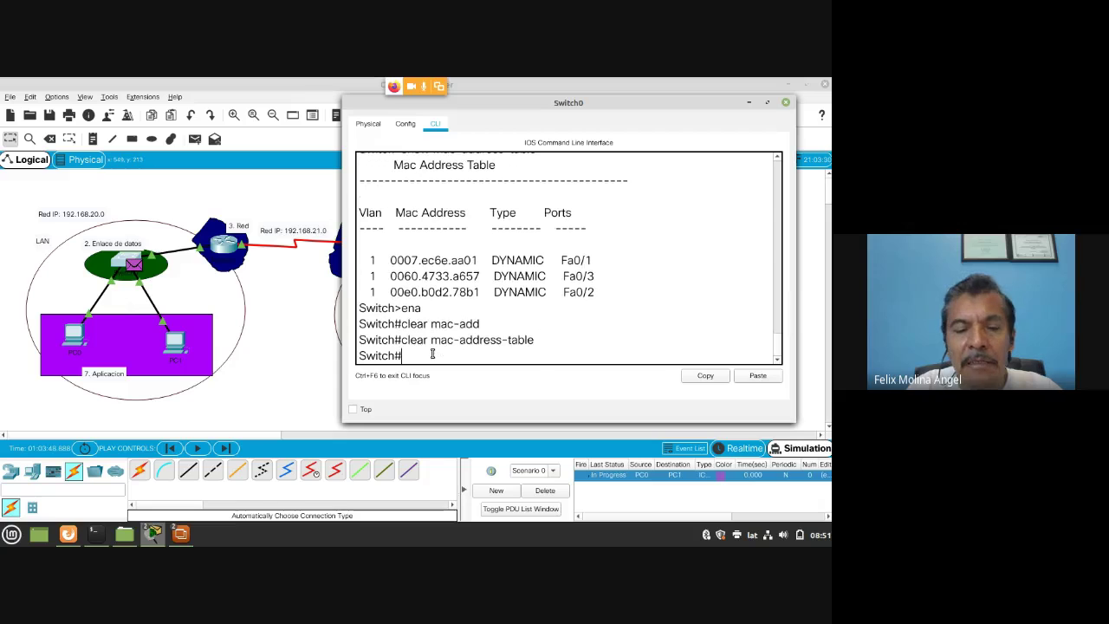
Step: Check the switch's MAC table by recalling the last command and changing it to show mac-address-table, and close the Switch0 window
key("Up")
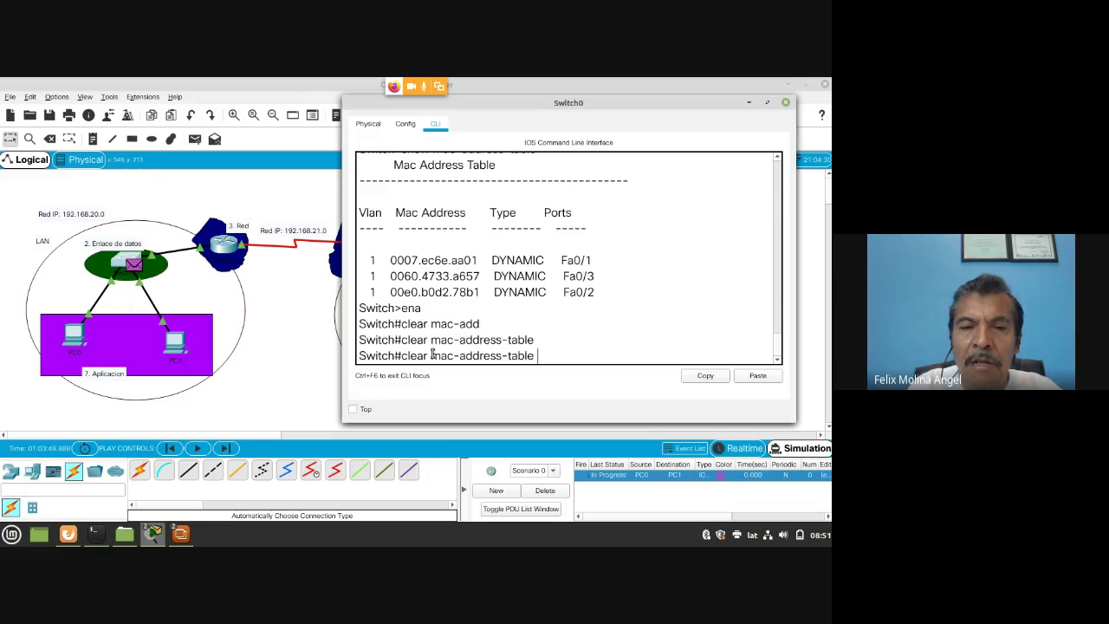
key("Left")
key("Left")
key("Left")
key("Left")
key("Left")
key("Left")
key("Left")
key("Left")
key("Left")
key("Left")
key("Left")
key("Left")
key("Left")
key("Left")
key("Left")
key("Left")
key("Left")
key("Left")
key("BackSpace")
key("BackSpace")
key("BackSpace")
key("BackSpace")
key("BackSpace")
type("show")
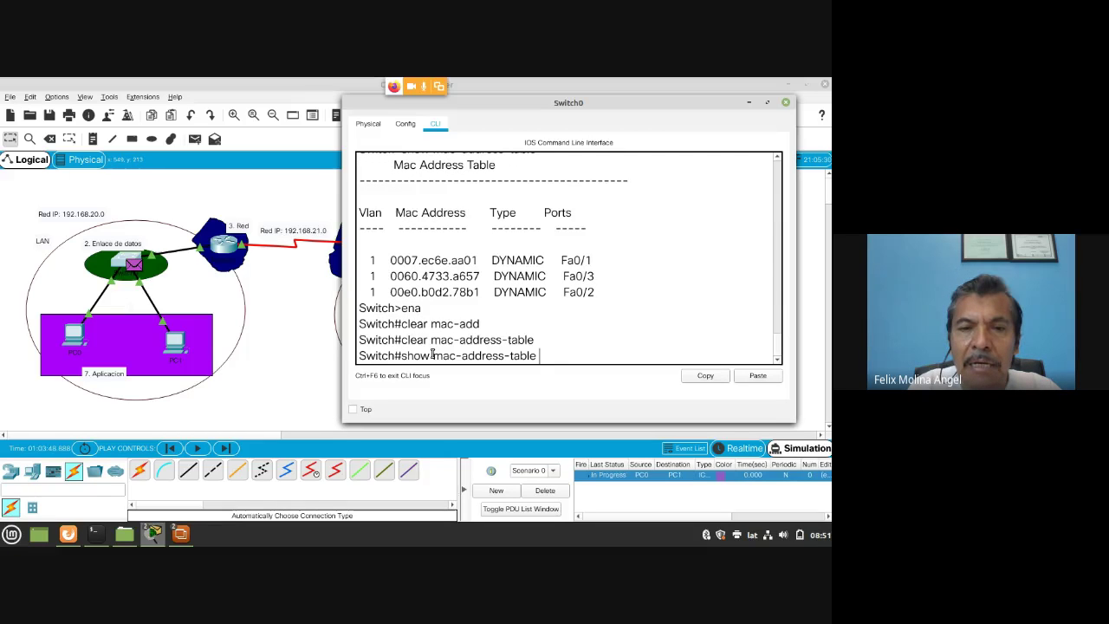
key("Return")
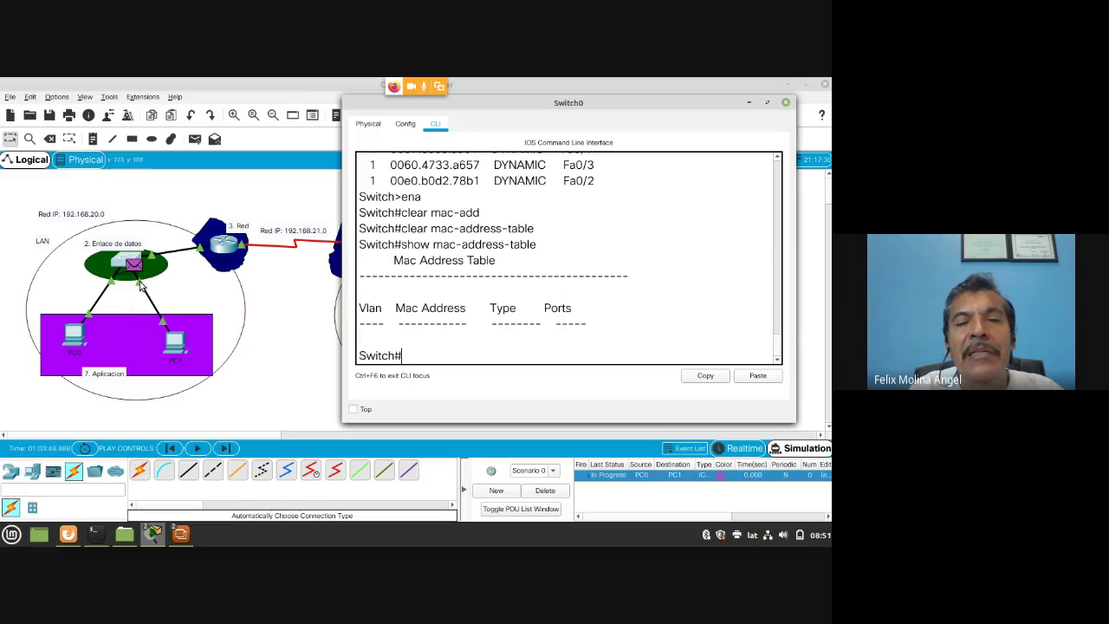
left_click(786, 104)
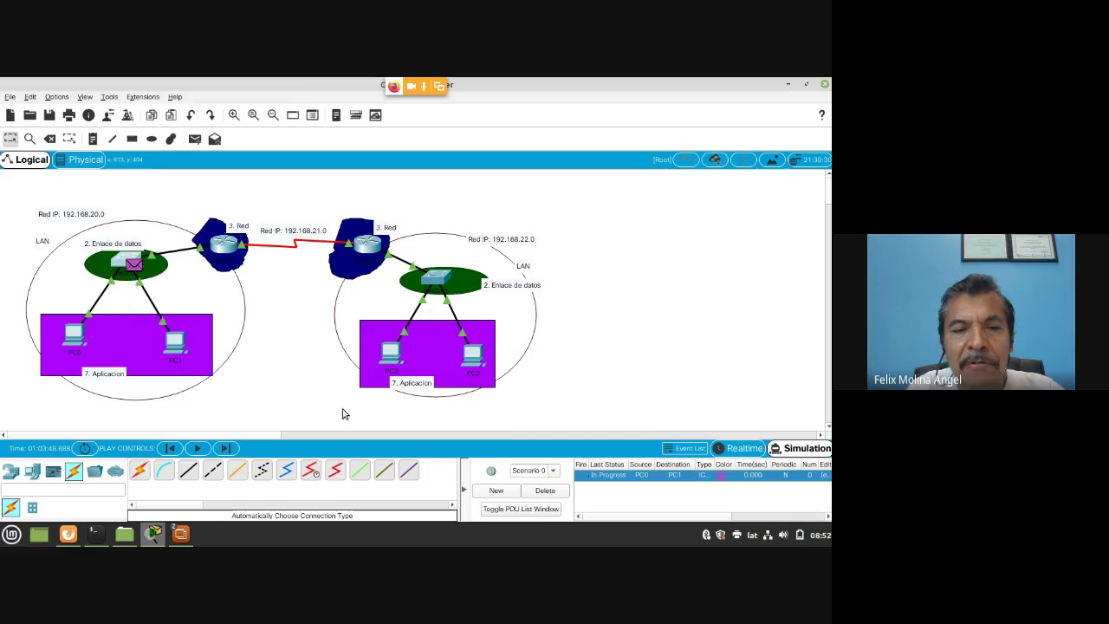
Step: Advance the PC0-to-PC1 simulation three events, through PC1 and back to PC0, and delete the scenario's PDU
left_click(226, 448)
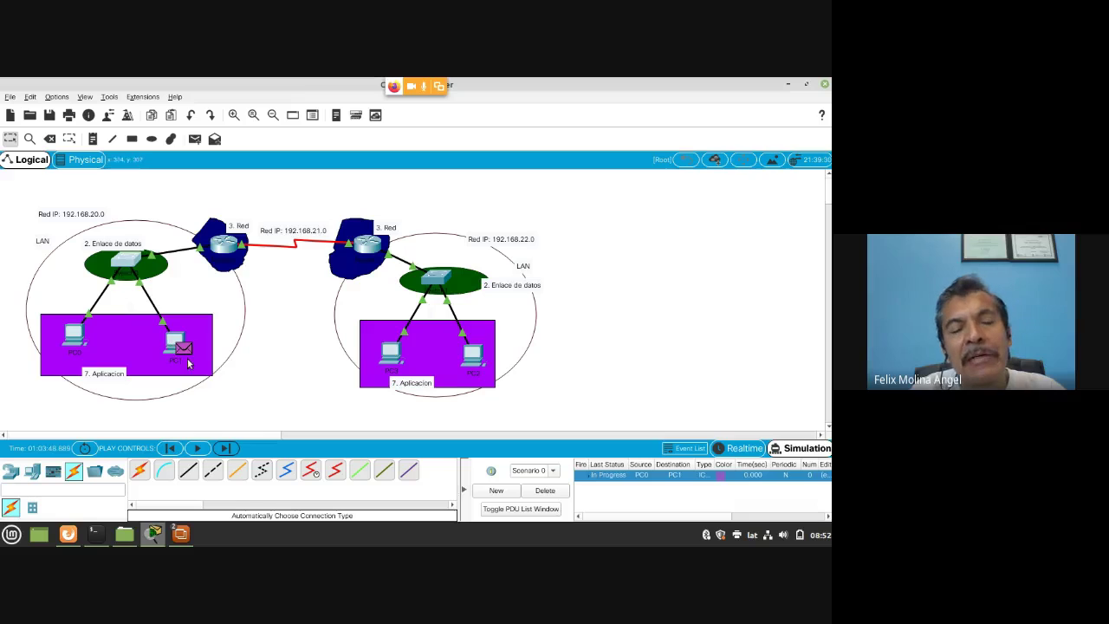
left_click(232, 448)
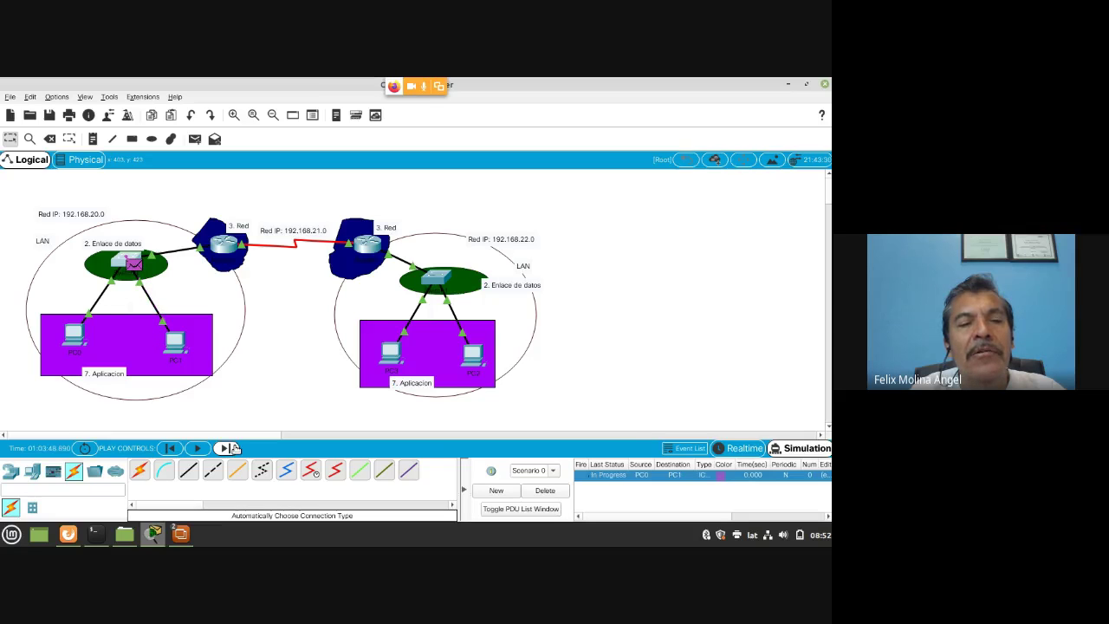
left_click(232, 448)
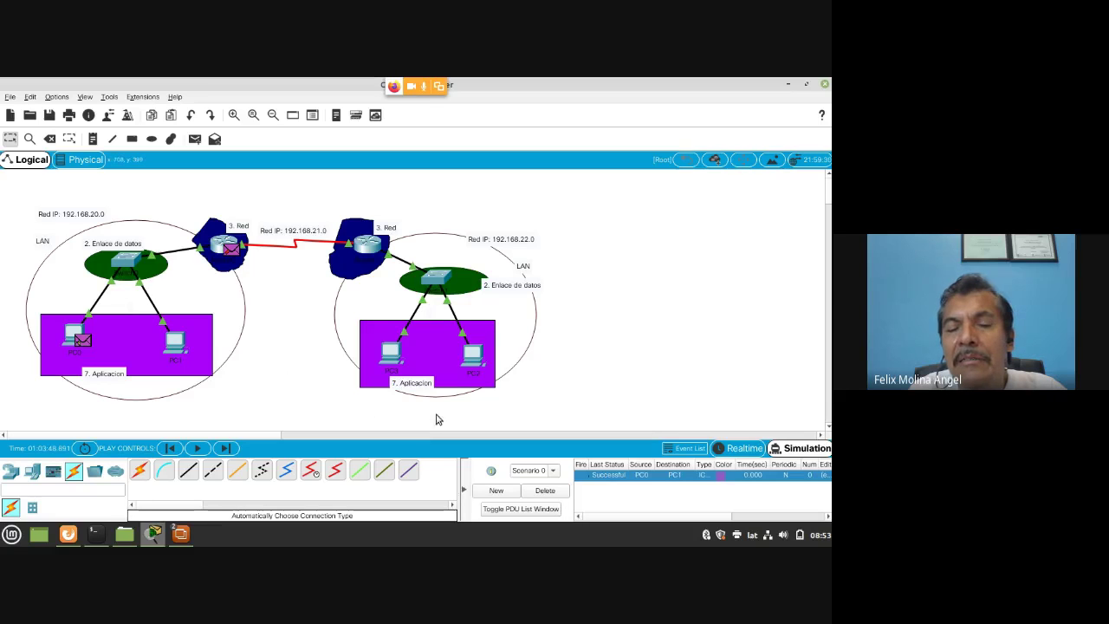
left_click(553, 497)
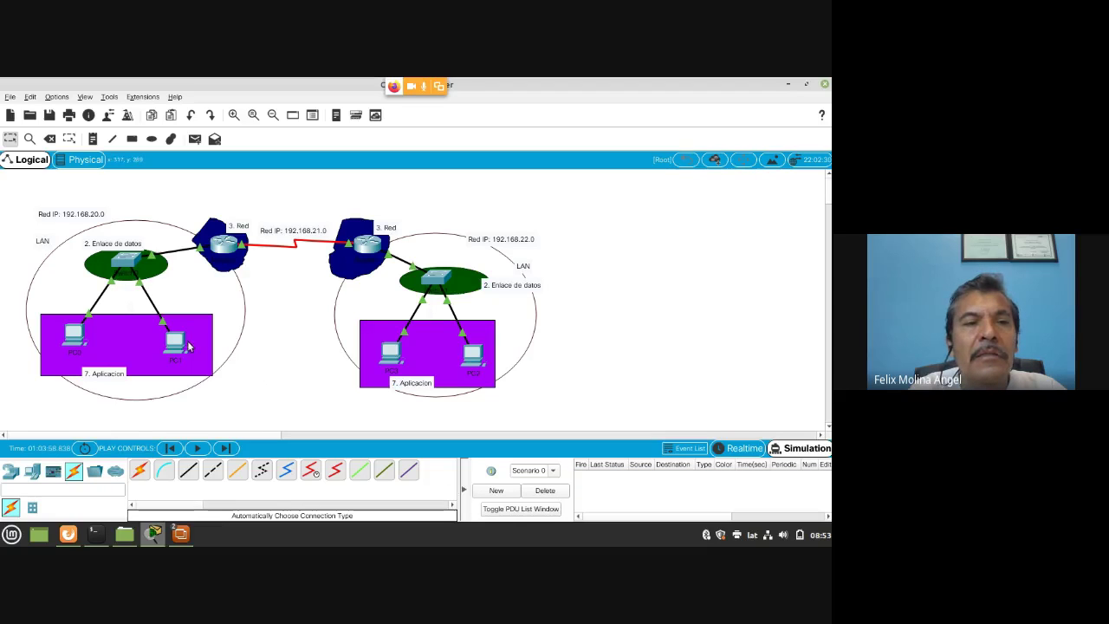
Step: Open Switch0's command line and display its MAC table twice with show mac-address-table
left_click(125, 260)
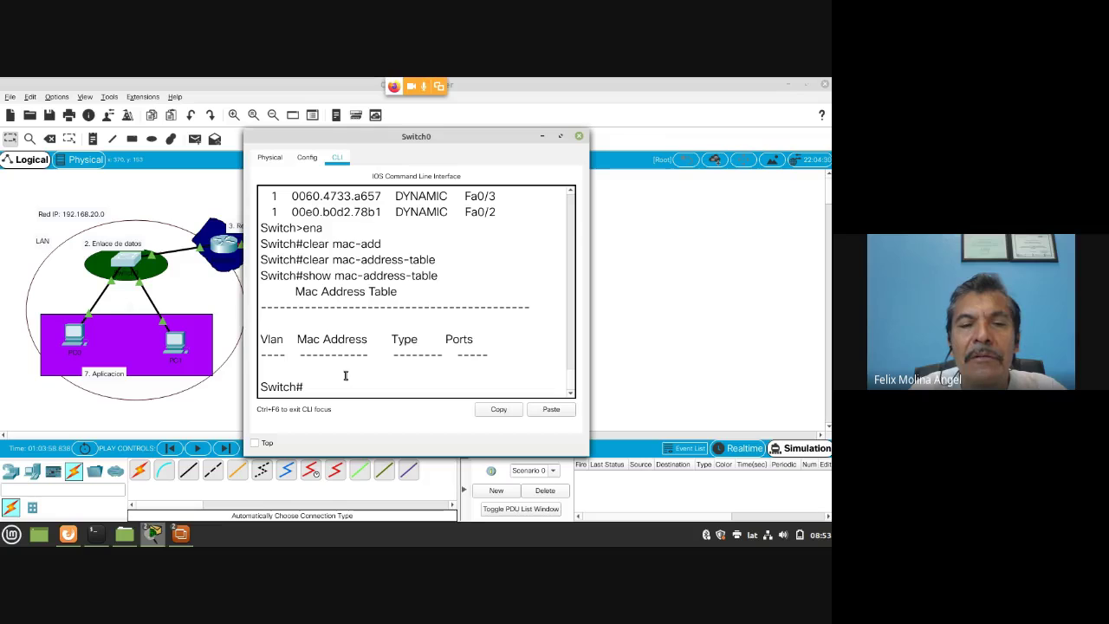
key("Up")
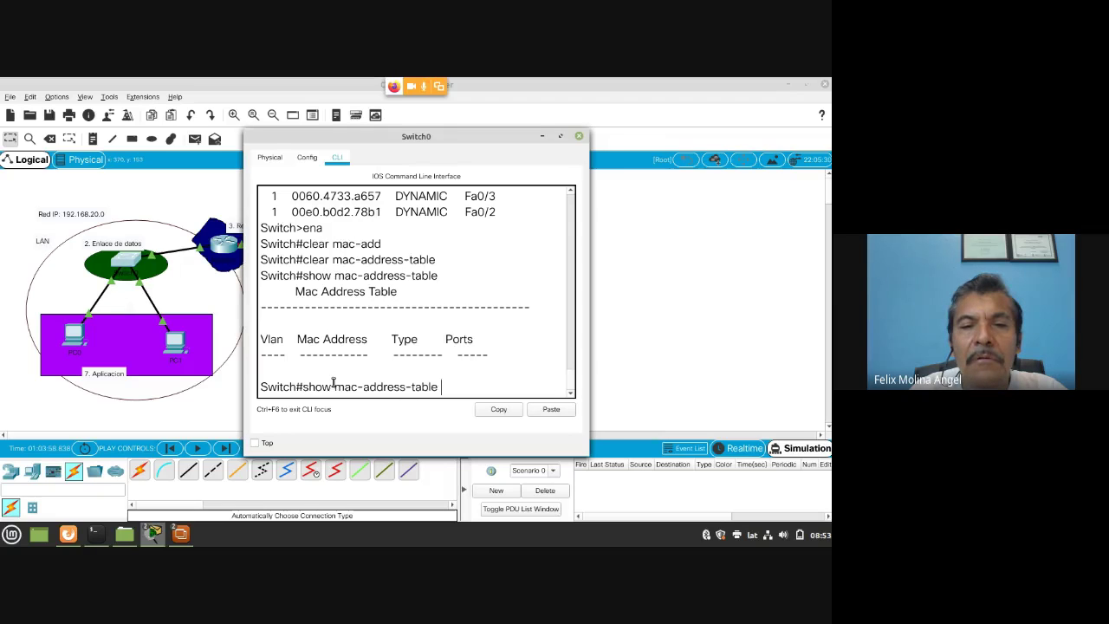
key("Return")
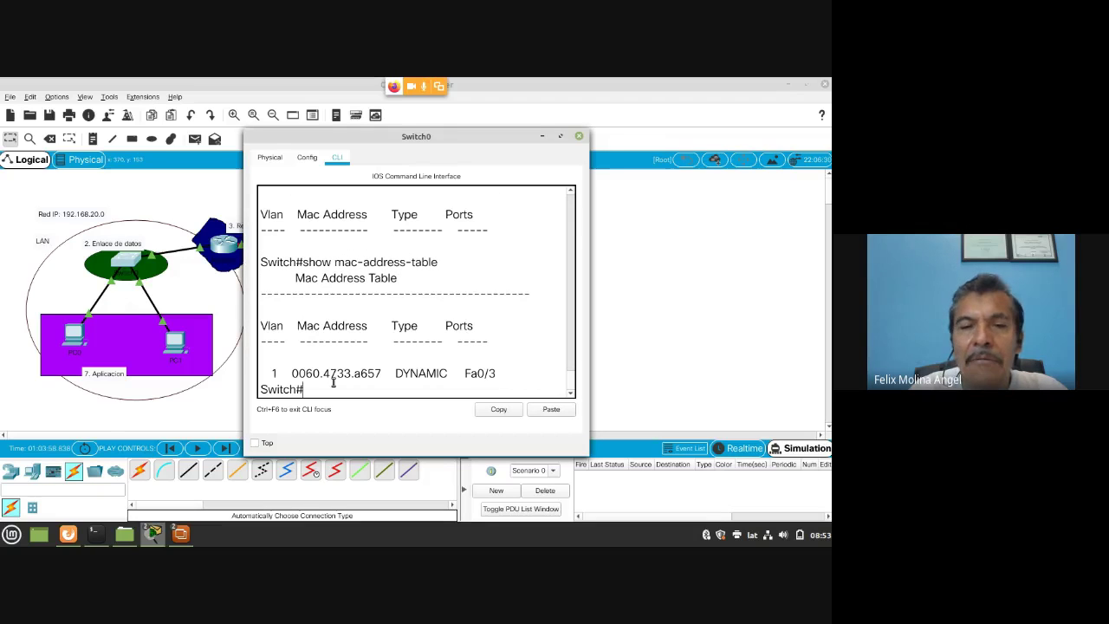
key("Up")
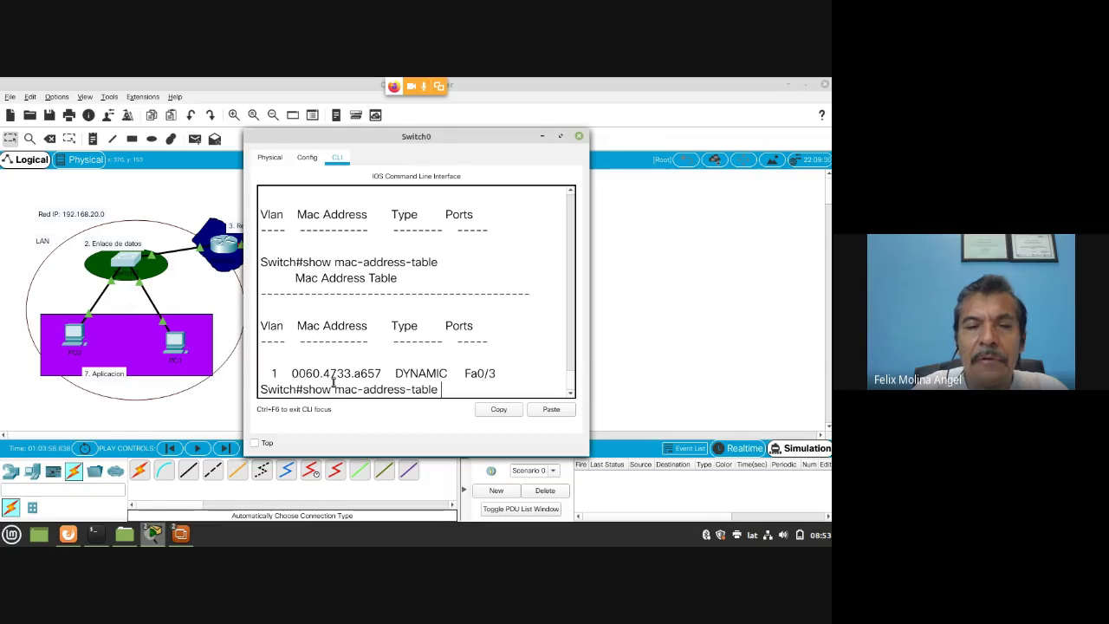
key("Return")
Step: Empty Switch0's MAC table with clear mac-address-table, and close the switch window
type("ch#c")
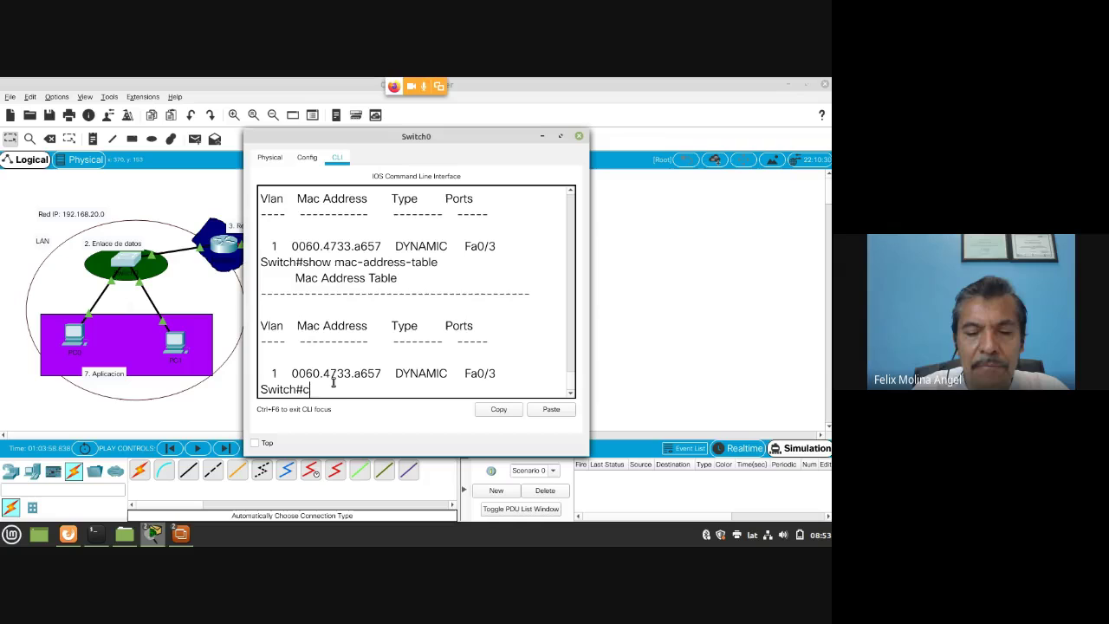
type("lear mac")
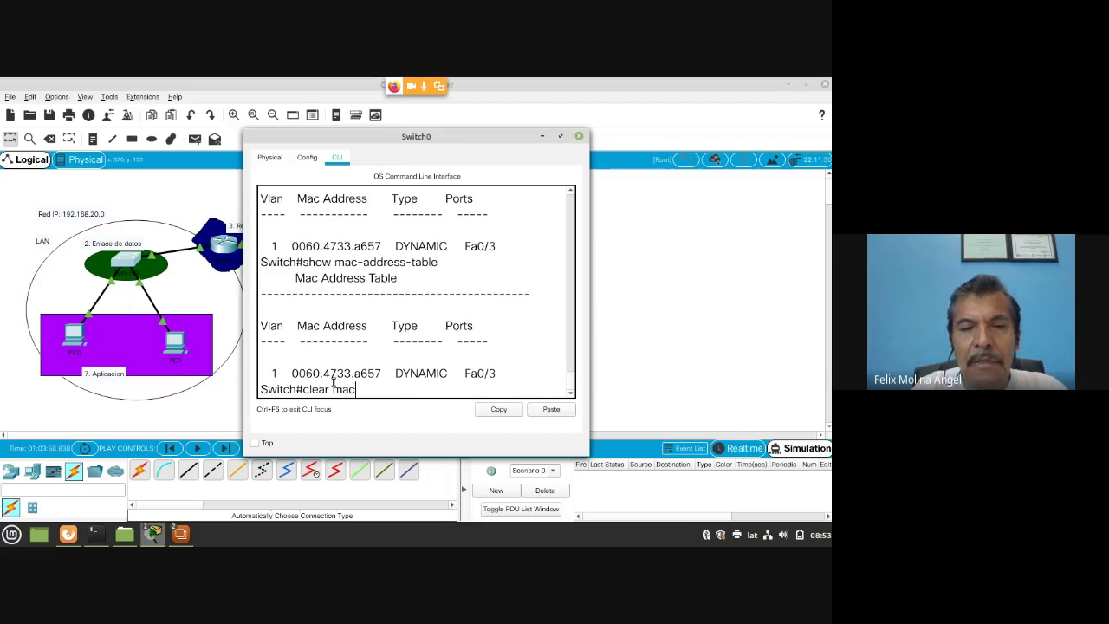
key("Tab")
type("-ad")
key("Tab")
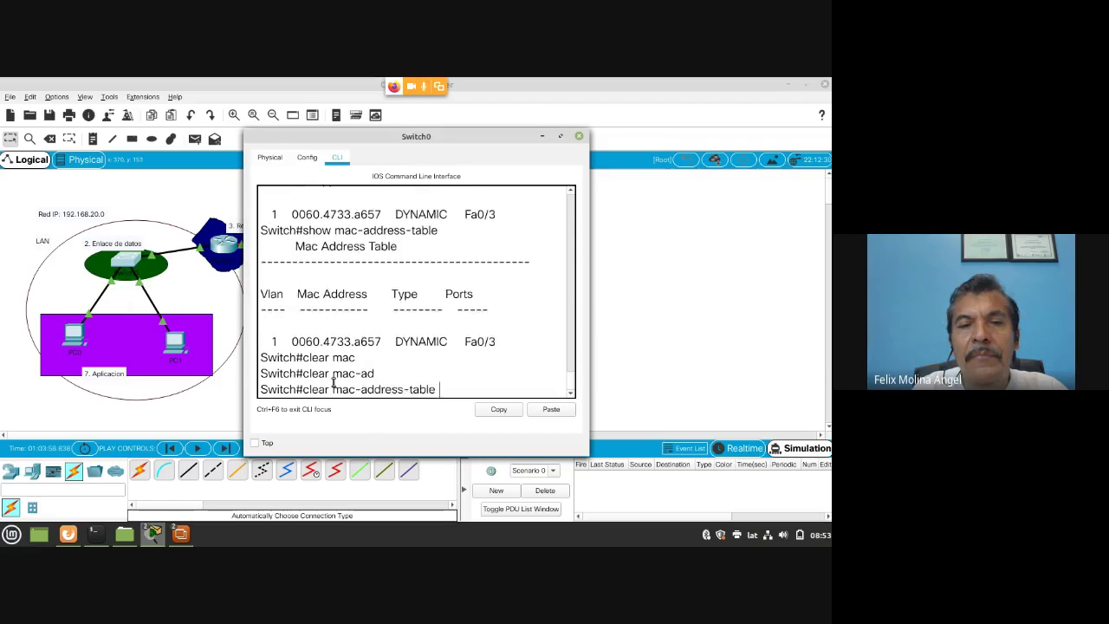
key("Return")
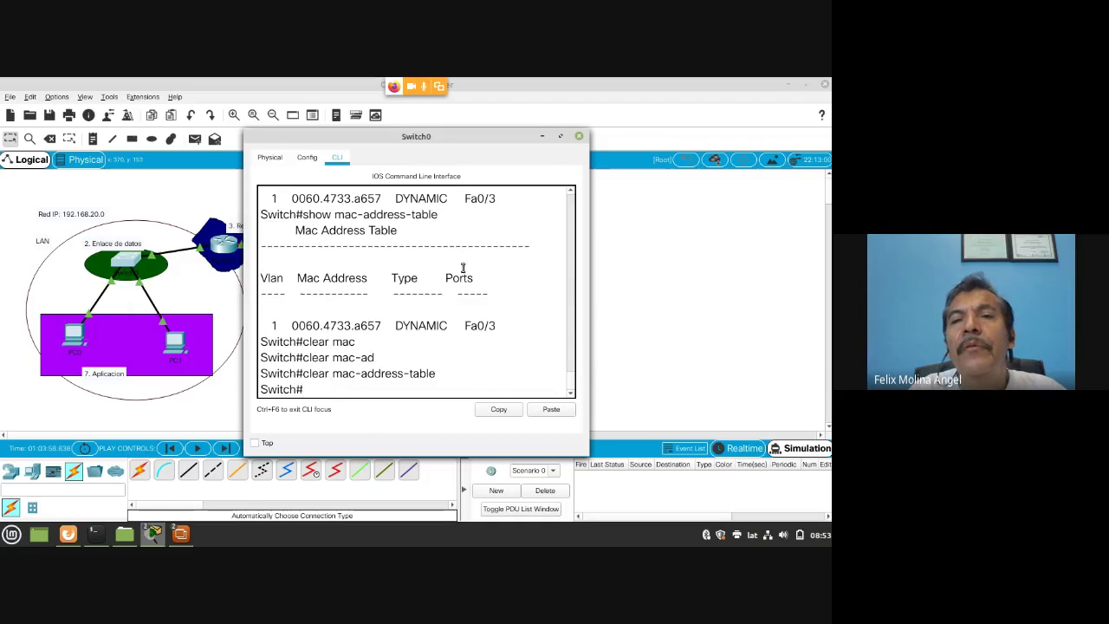
left_click(579, 136)
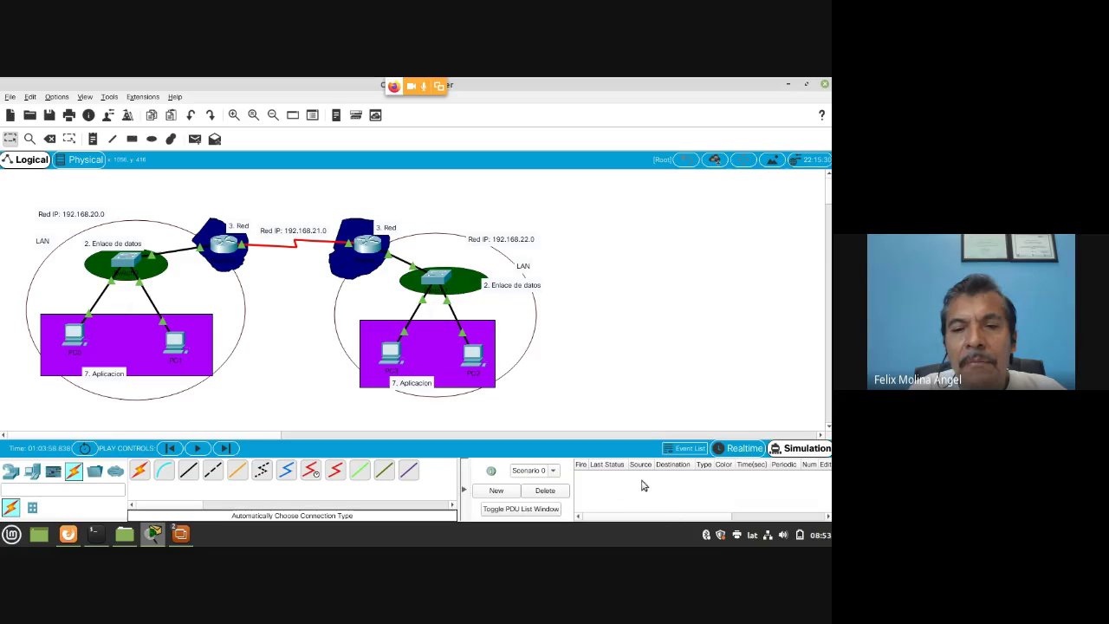
Step: Create a new simulation scenario, and add a simple PDU from PC1 to PC0
left_click(496, 490)
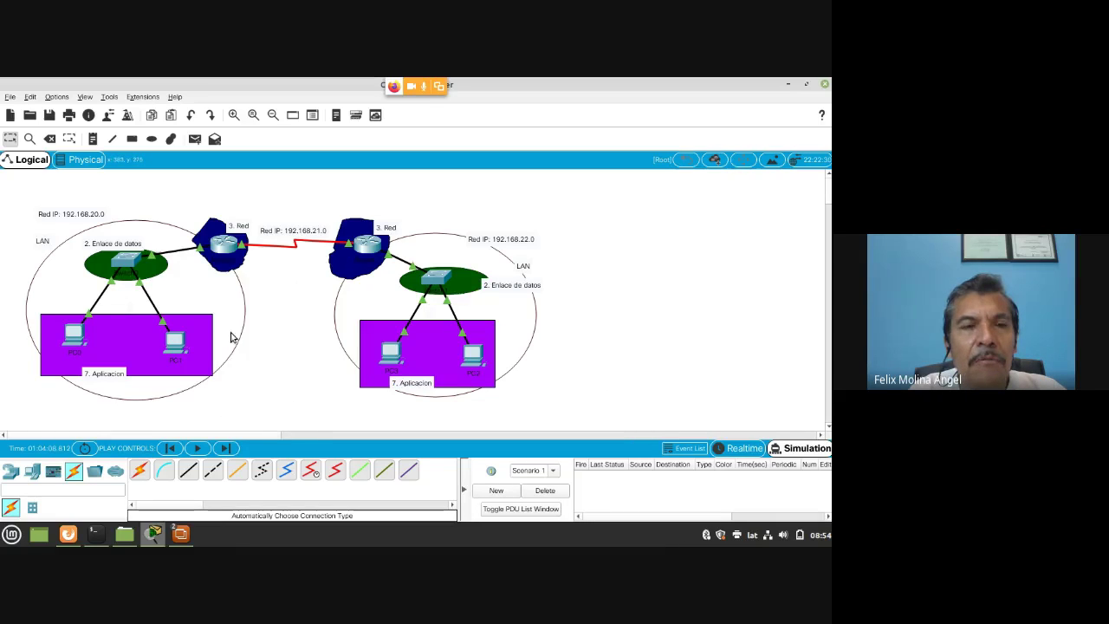
left_click(193, 142)
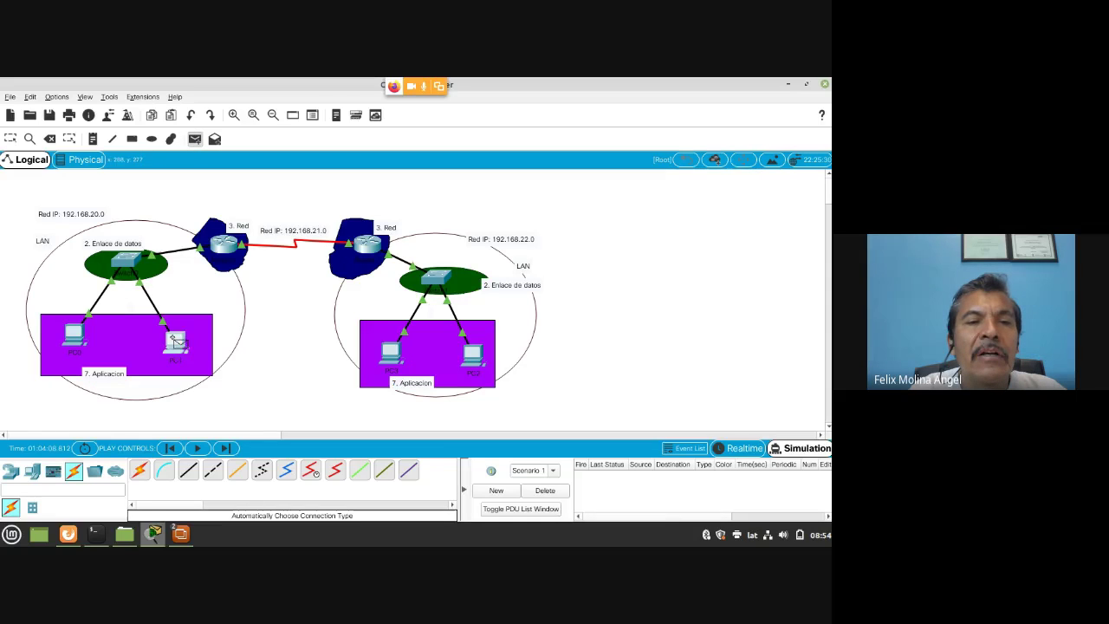
left_click(176, 341)
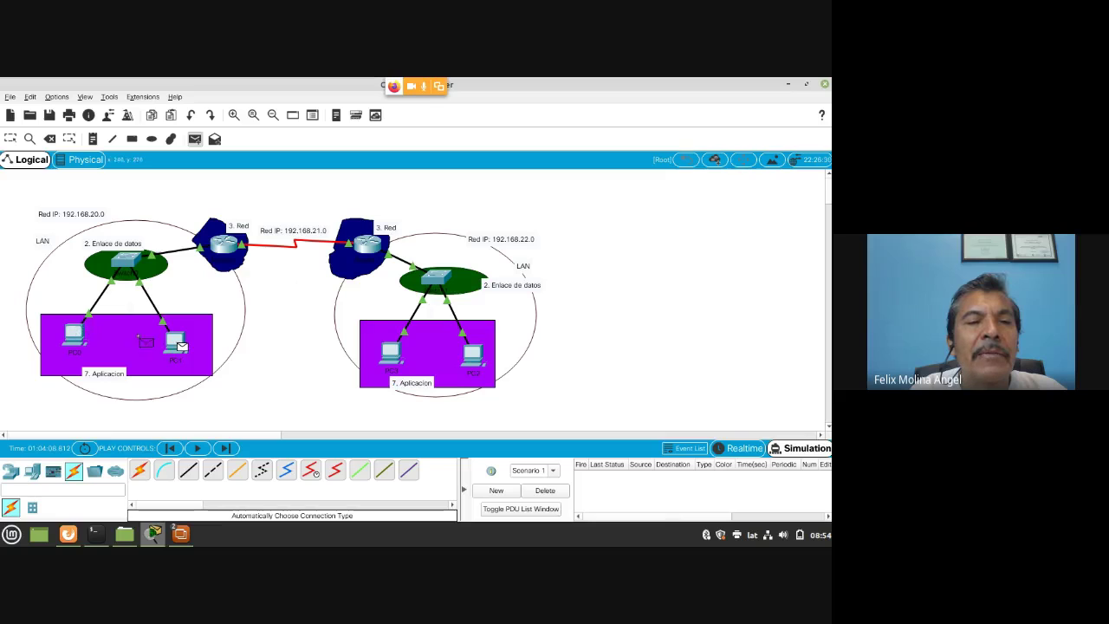
left_click(72, 331)
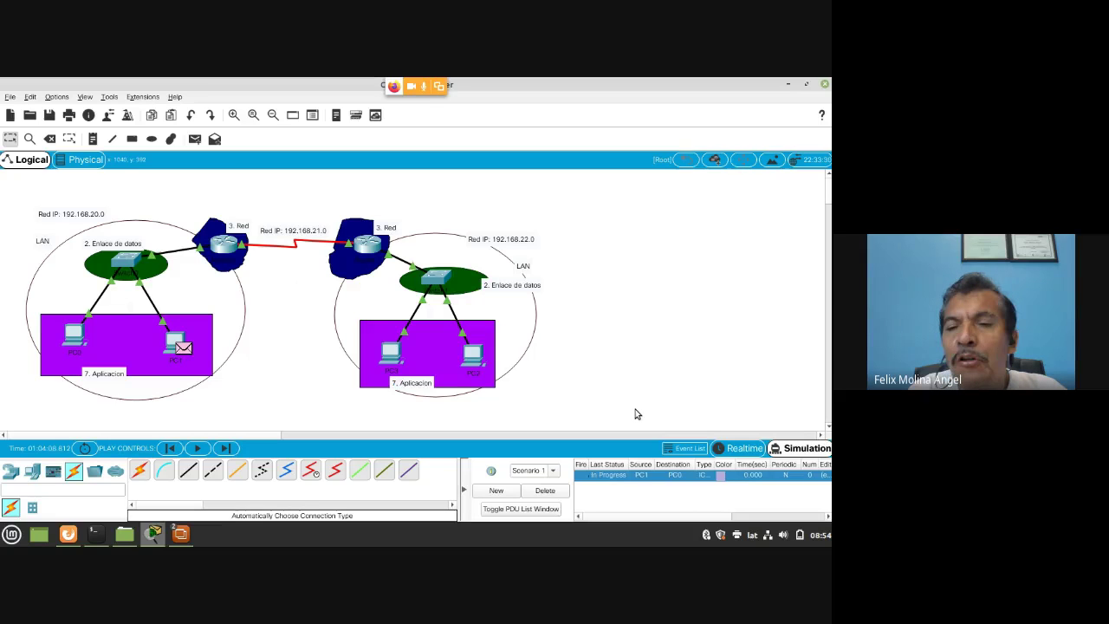
Step: Rerun clear mac-address-table on Switch0 with the new PDU waiting at PC1, and return to the topology
left_click(123, 264)
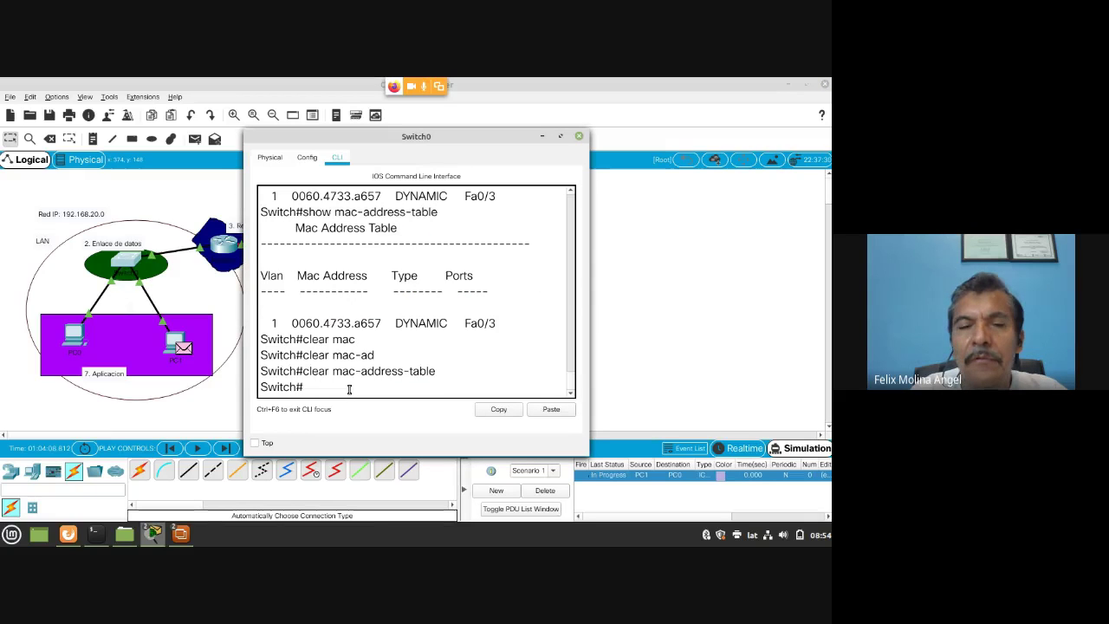
key("Up")
key("Return")
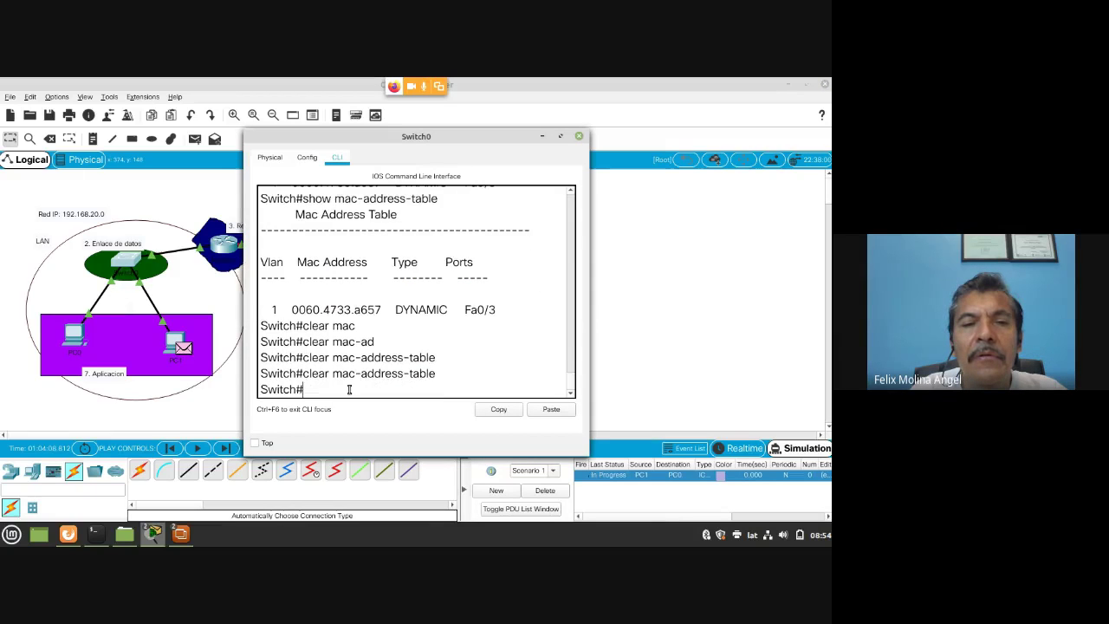
left_click(579, 137)
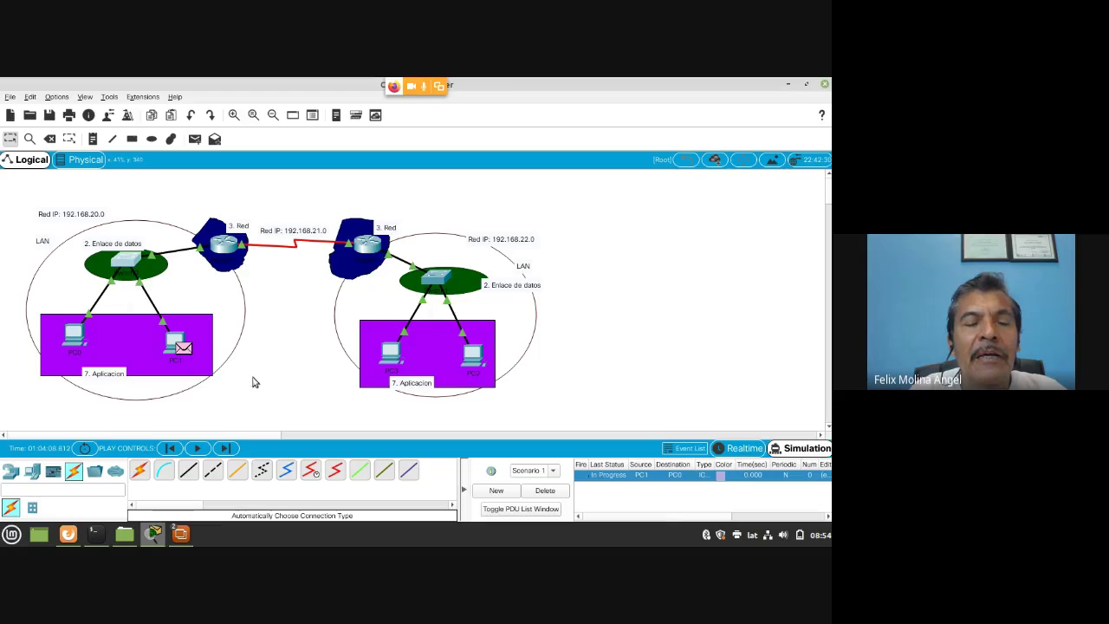
Step: Open PC1's Command Prompt, and move and widen its window so the topology's first LAN stays visible beside it
left_click(175, 344)
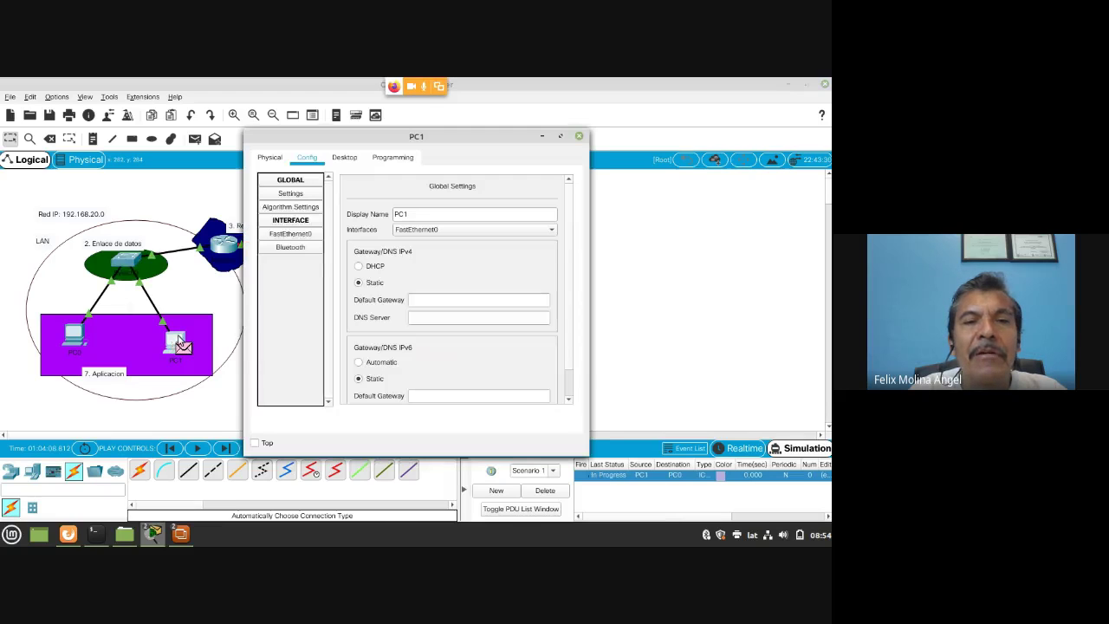
left_click(345, 160)
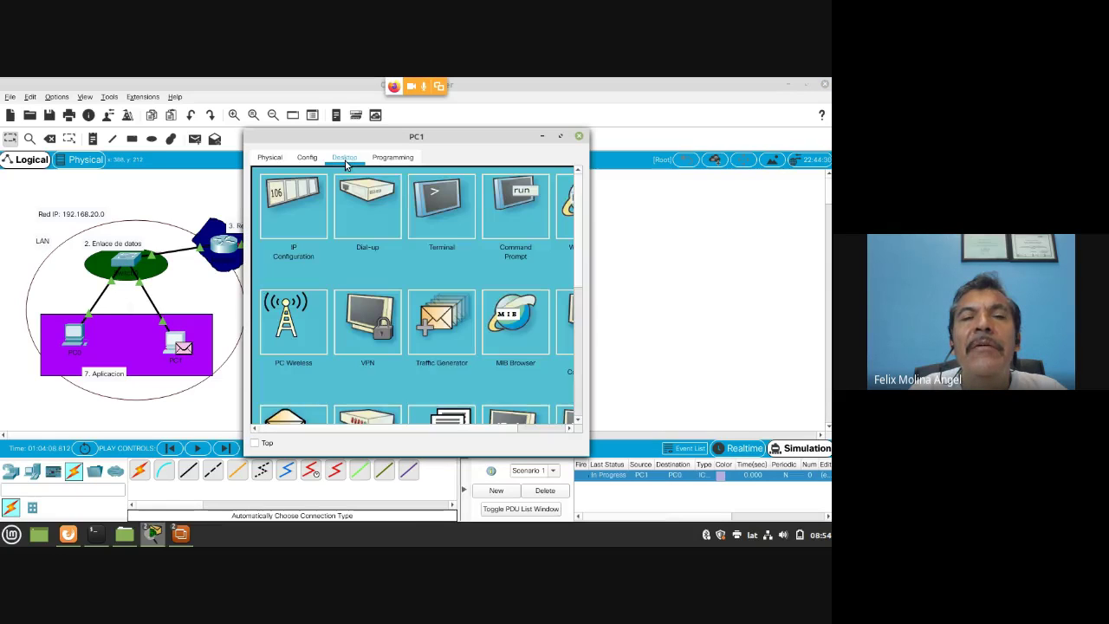
left_click(500, 212)
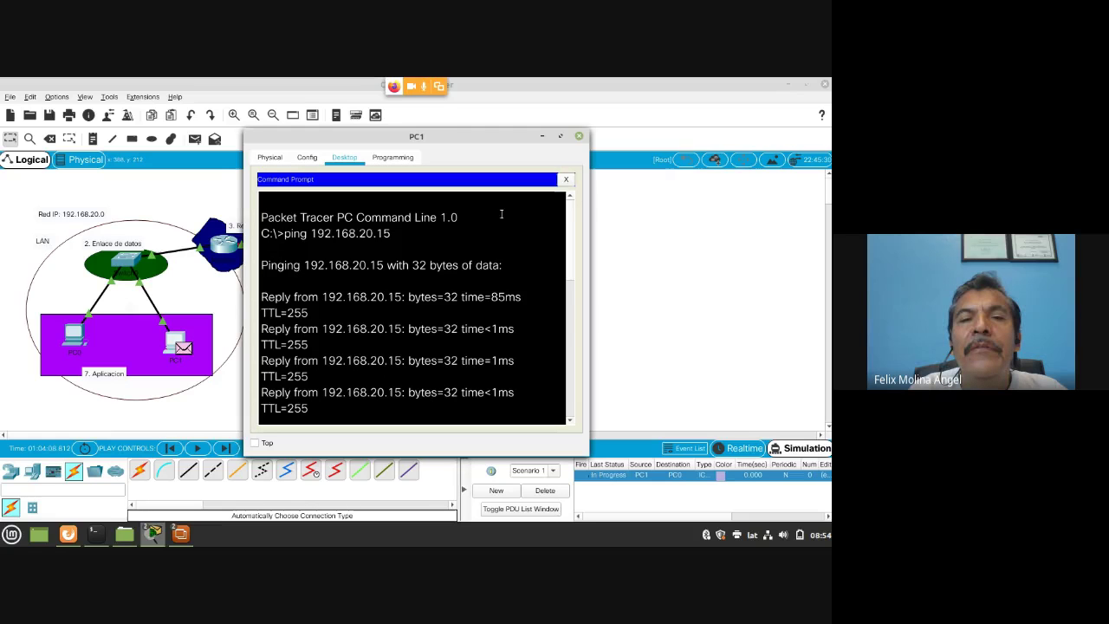
left_click_drag(436, 139, 521, 104)
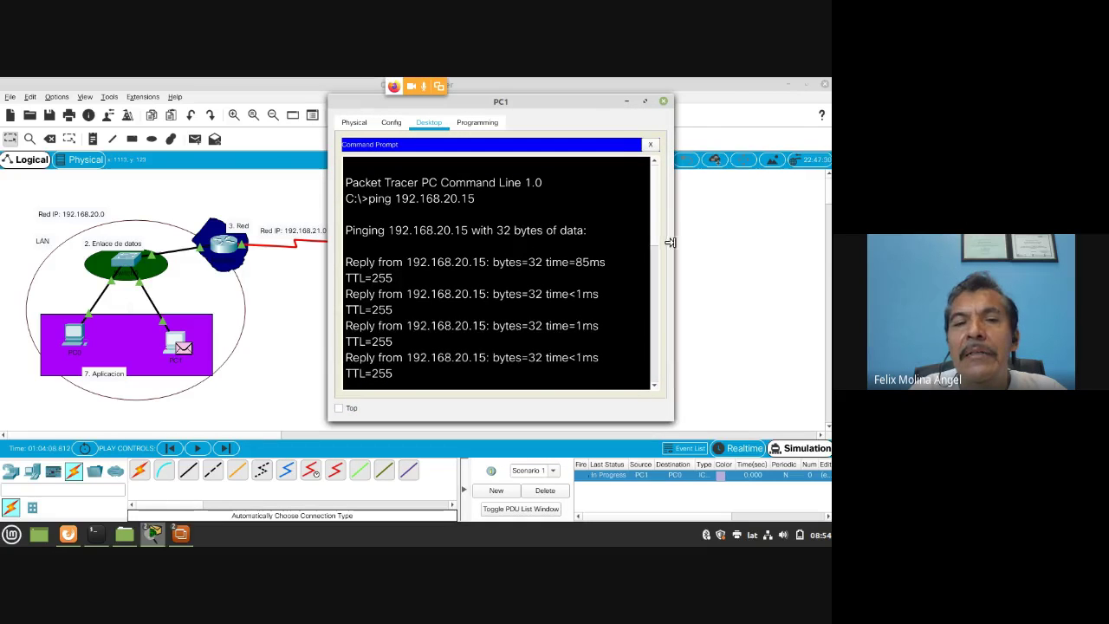
left_click_drag(670, 243, 812, 251)
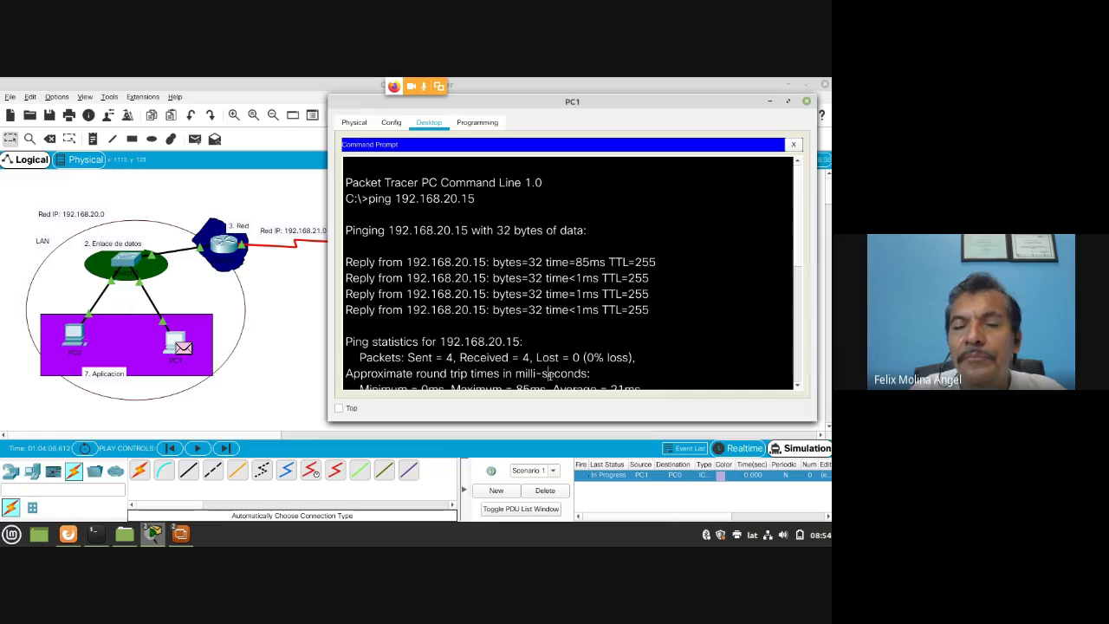
scroll(550, 375, "down", 5)
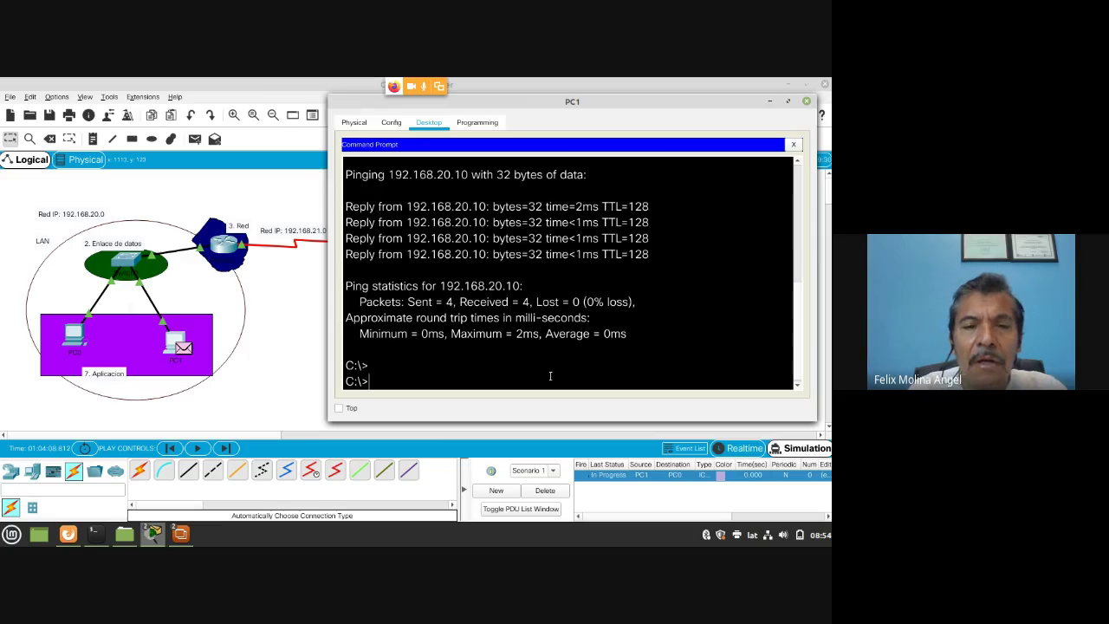
Step: Run arp without arguments on PC1 to list the command's available options
type("arp")
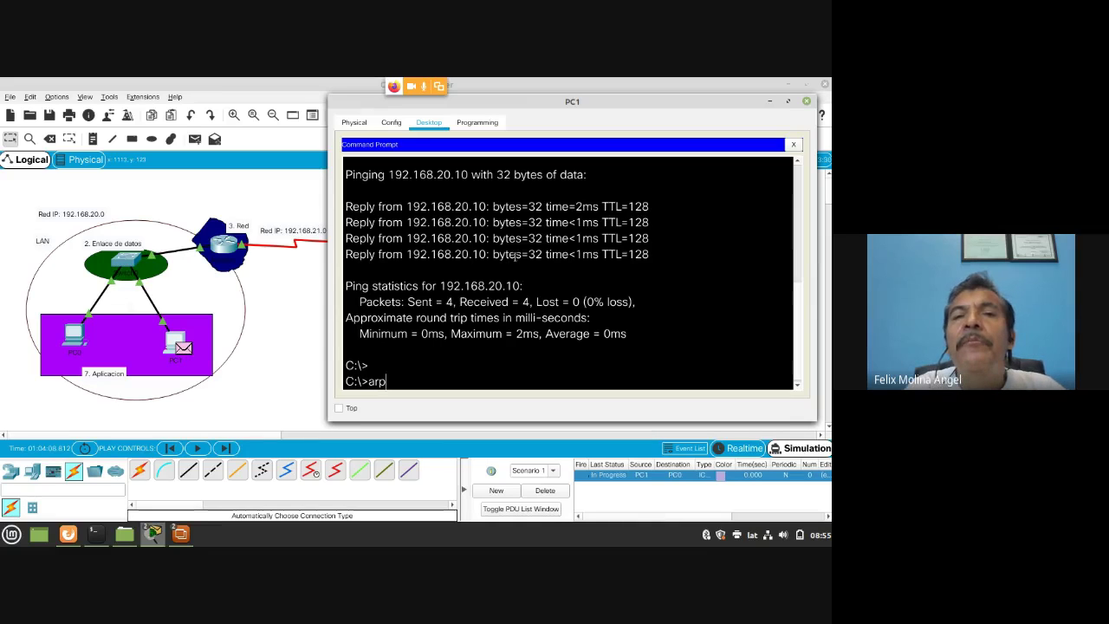
left_click_drag(610, 110, 565, 96)
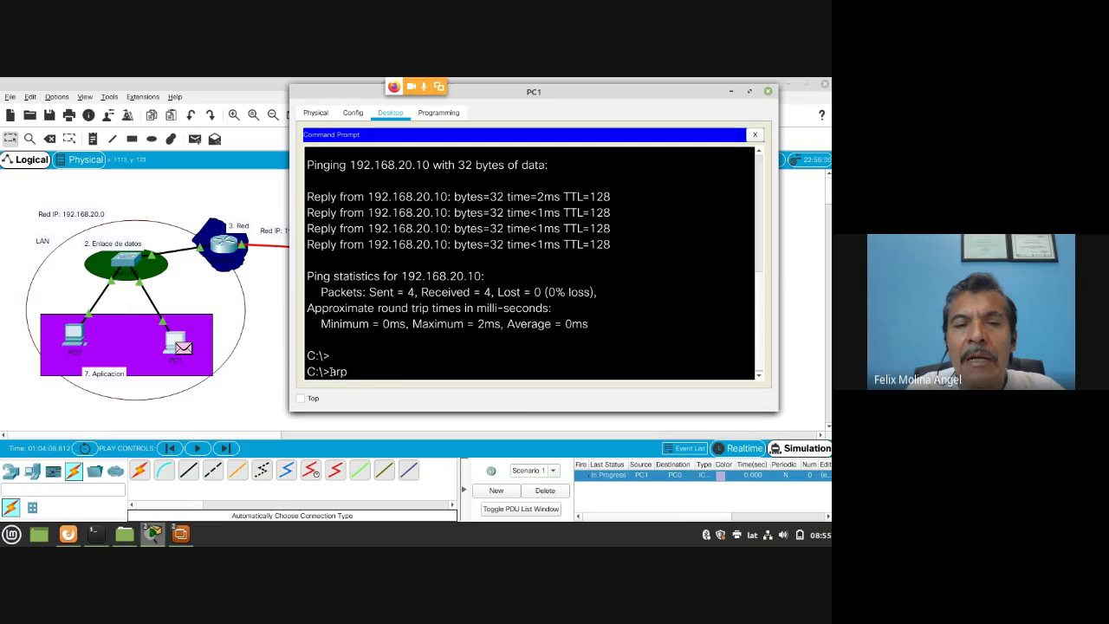
left_click_drag(330, 371, 359, 372)
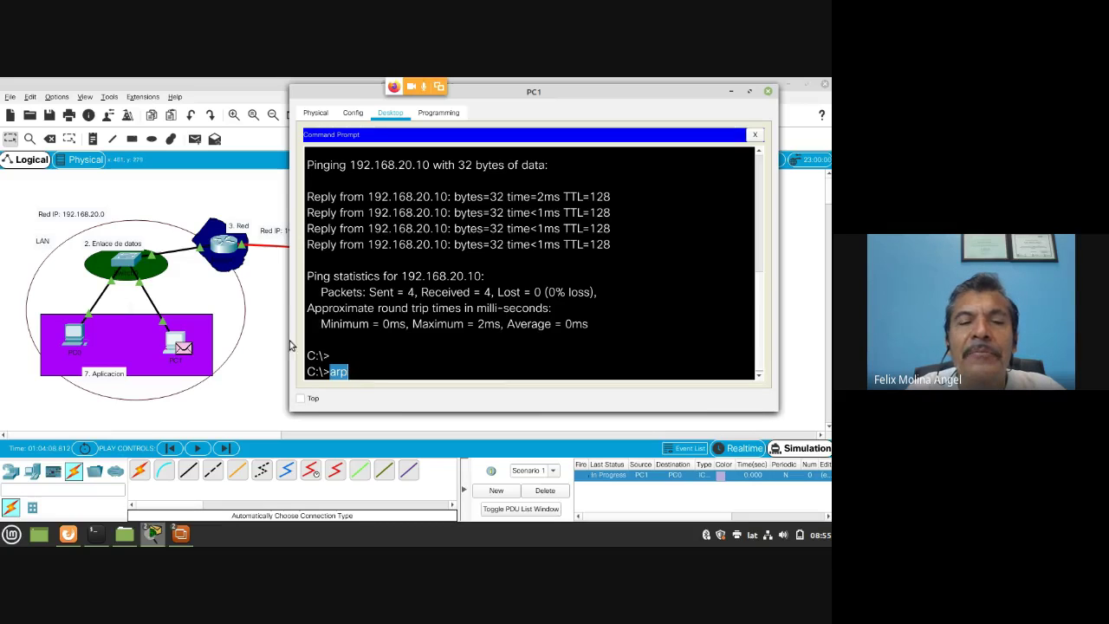
left_click(358, 364)
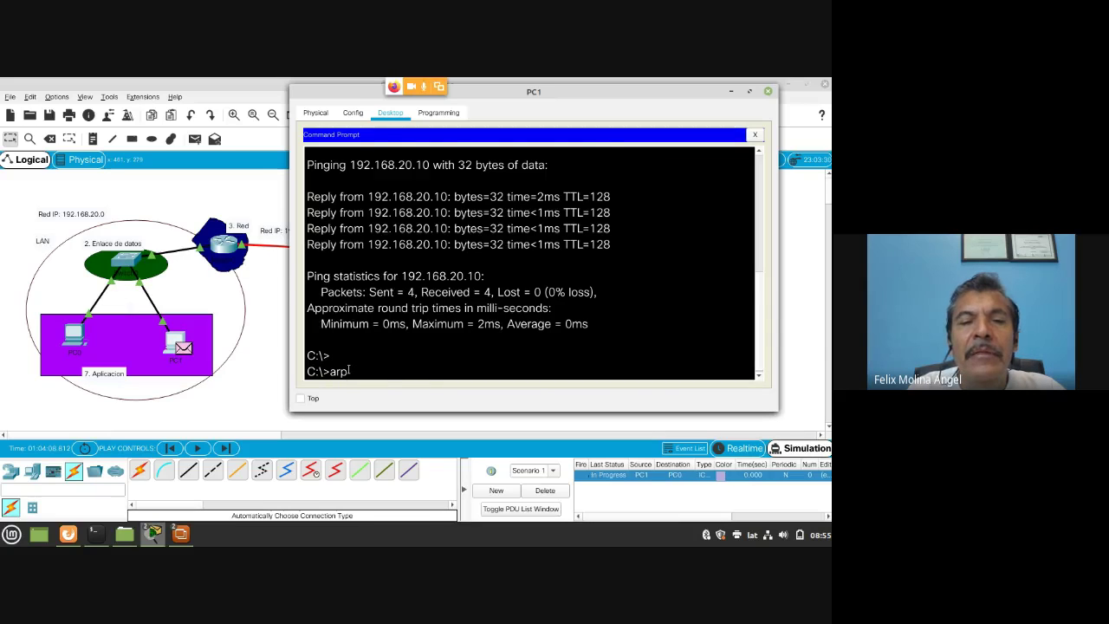
key("Return")
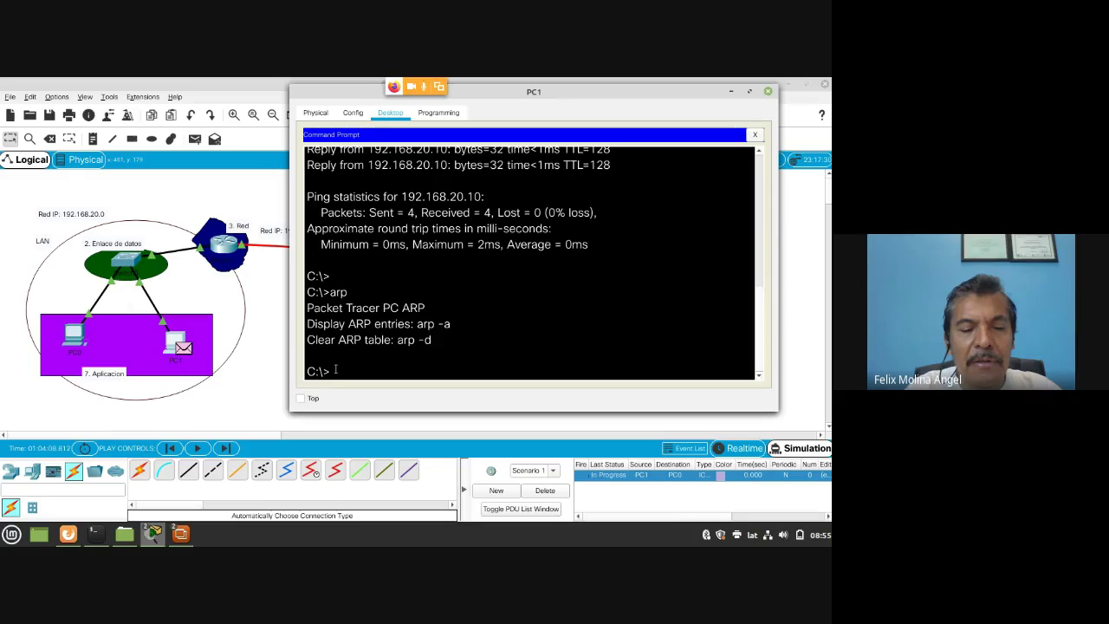
Step: Display PC1's ARP table with arp -a, and examine the IP and physical address of each entry
type("rp ")
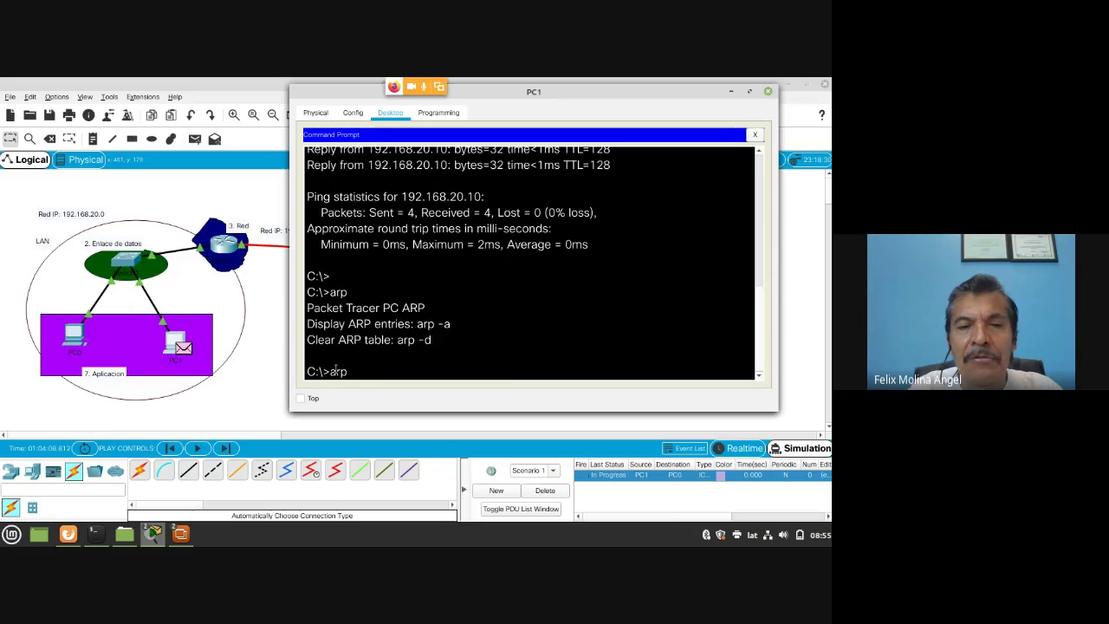
type("-a")
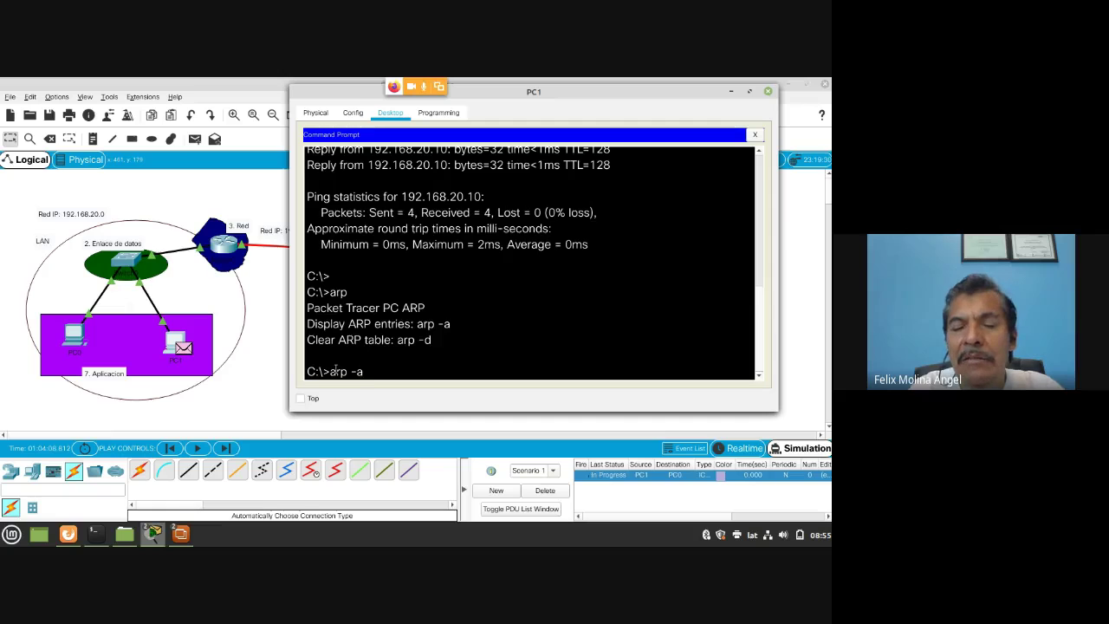
key("Return")
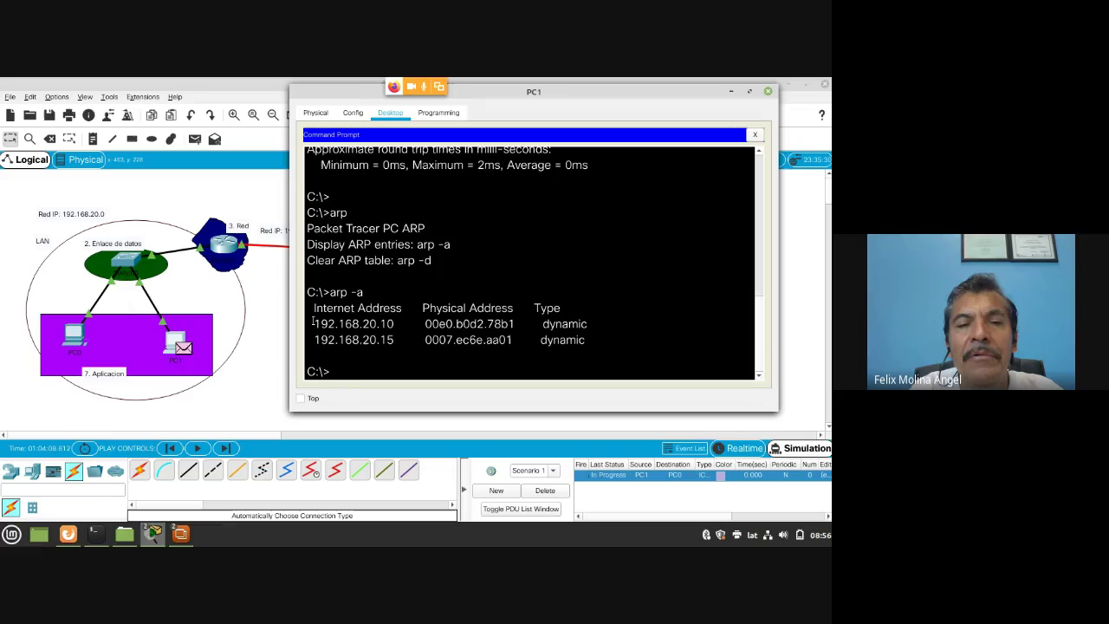
left_click_drag(316, 323, 395, 324)
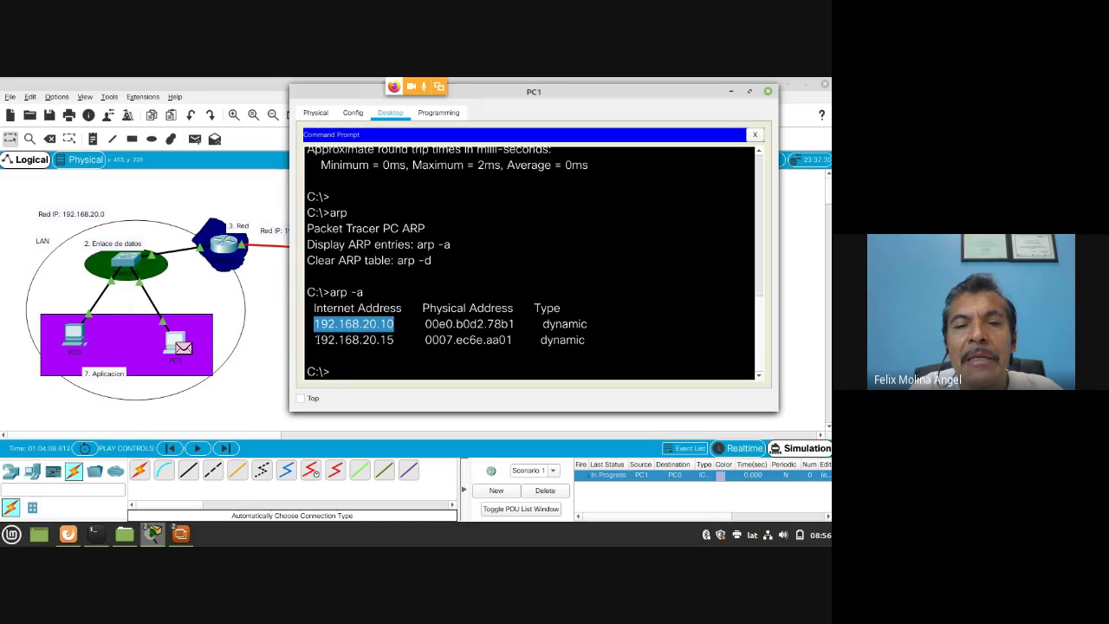
left_click_drag(315, 340, 393, 340)
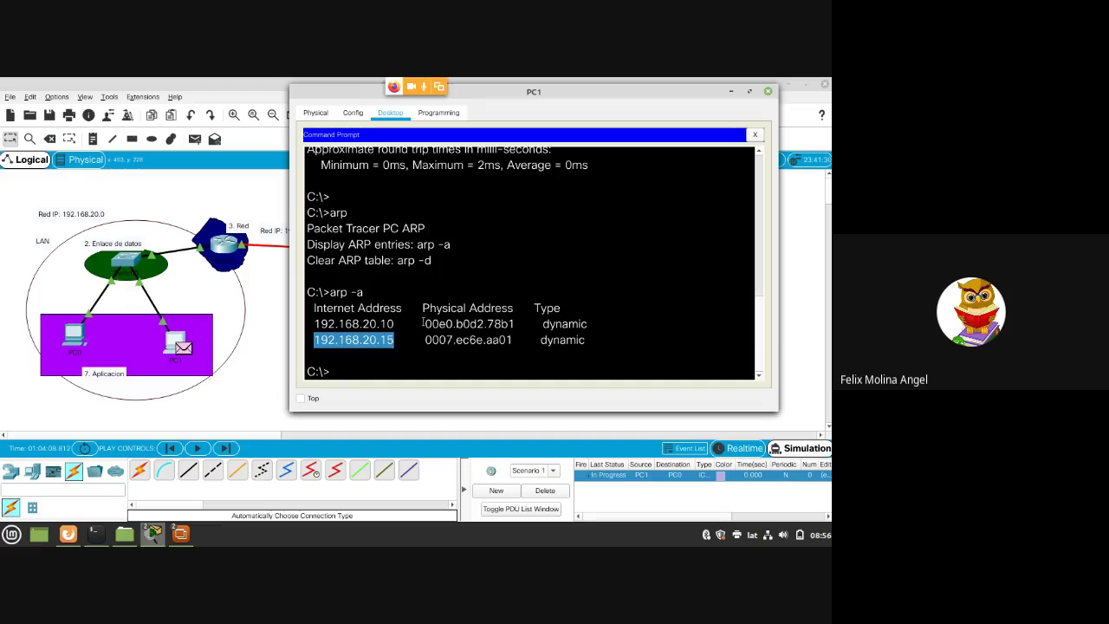
left_click_drag(423, 323, 516, 324)
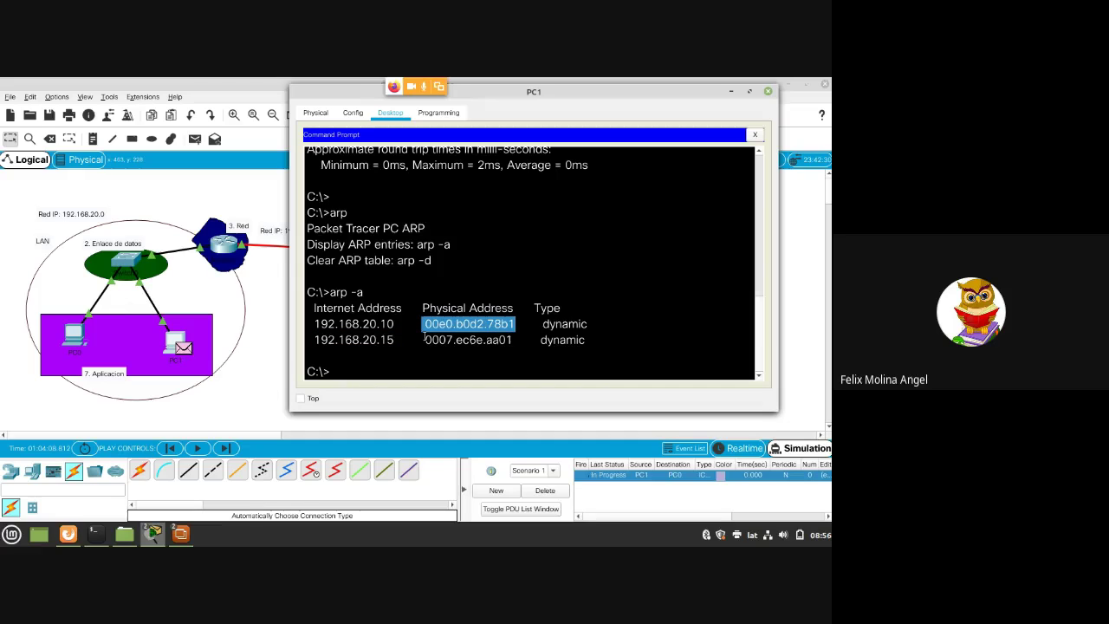
left_click_drag(424, 339, 515, 343)
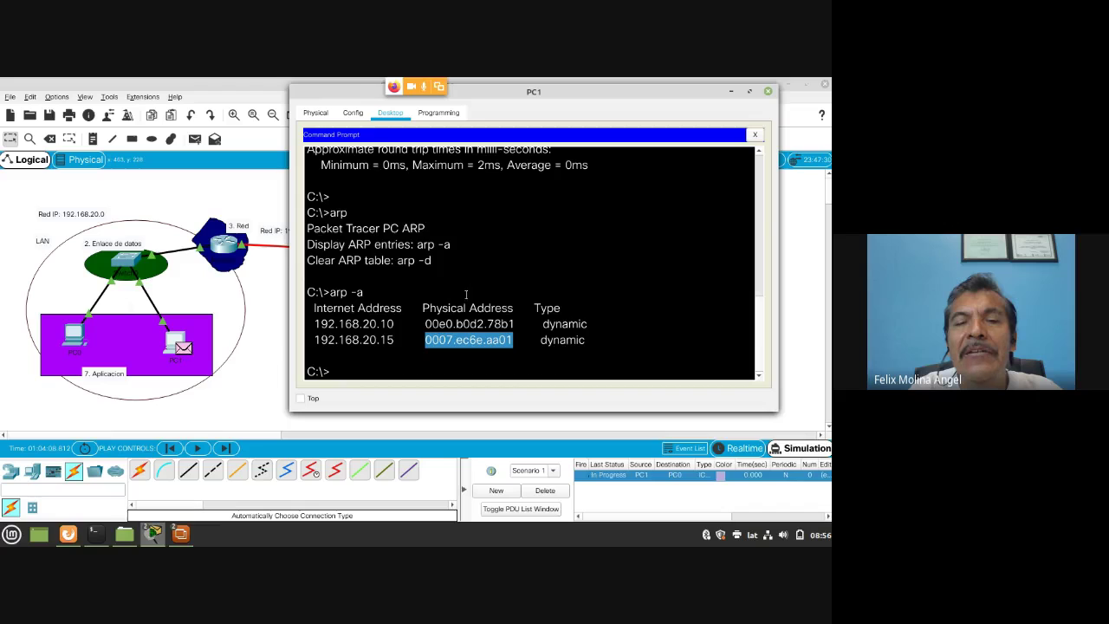
Step: Clear PC1's ARP table with arp -d
left_click(357, 366)
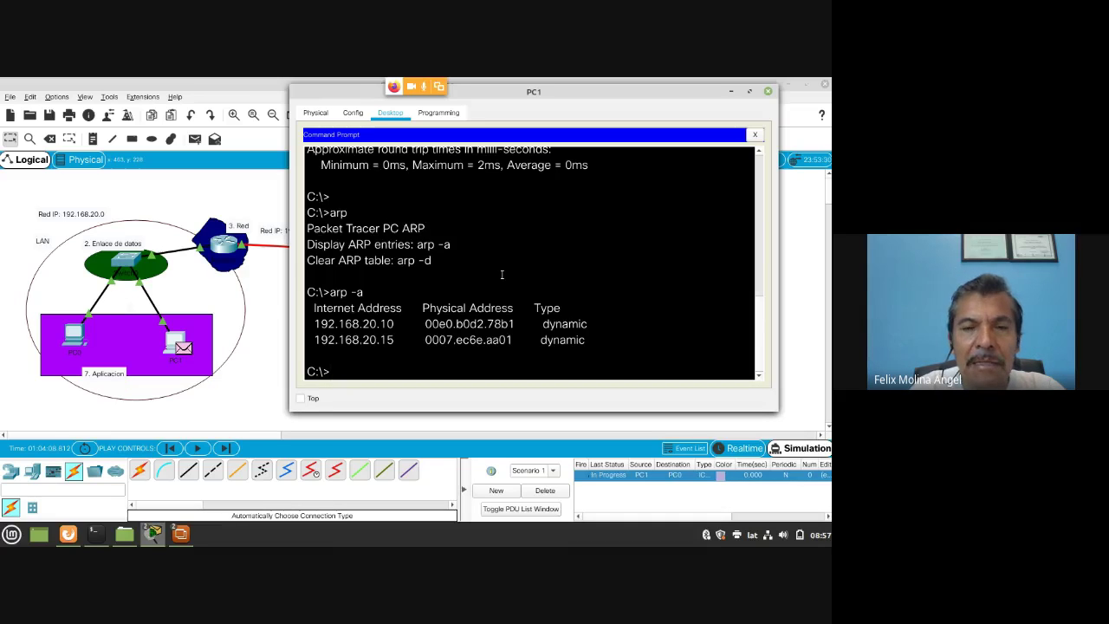
type("ar")
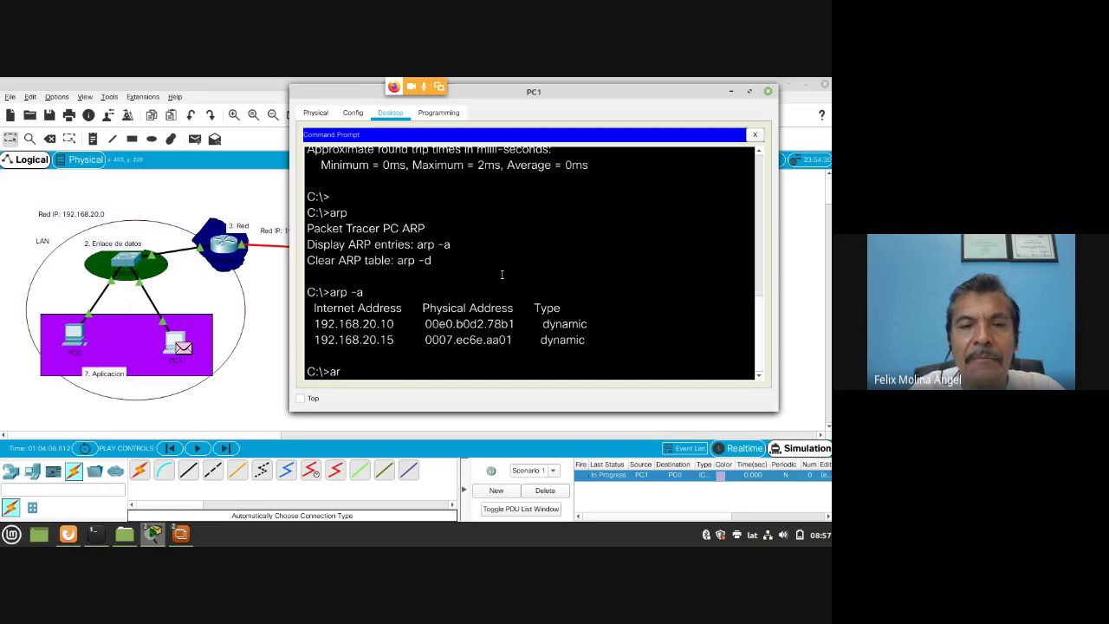
type("p ")
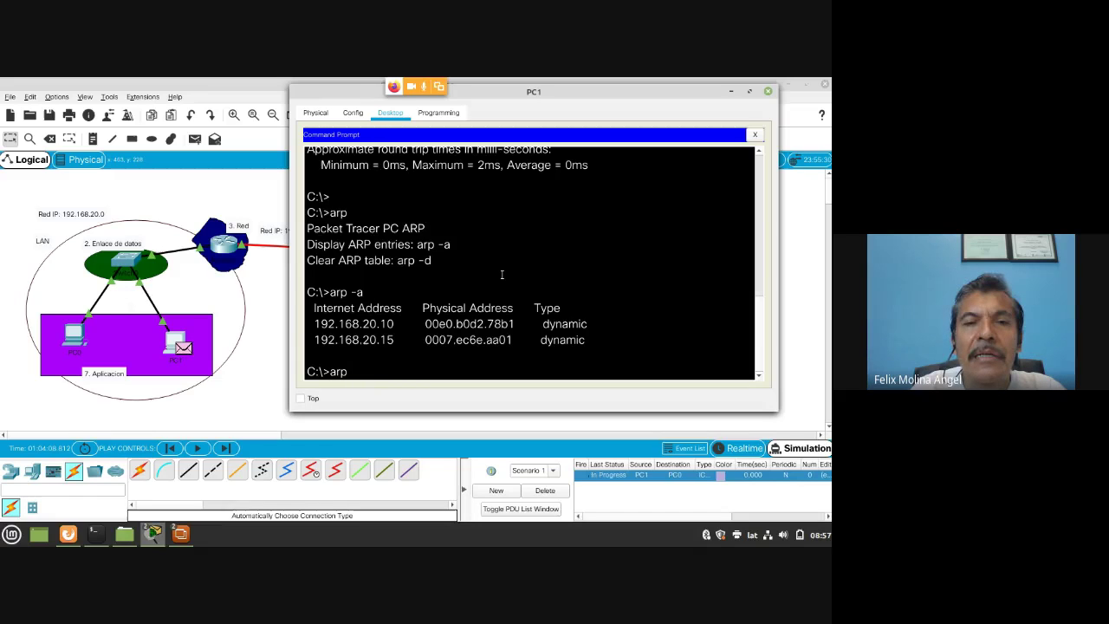
type("-d")
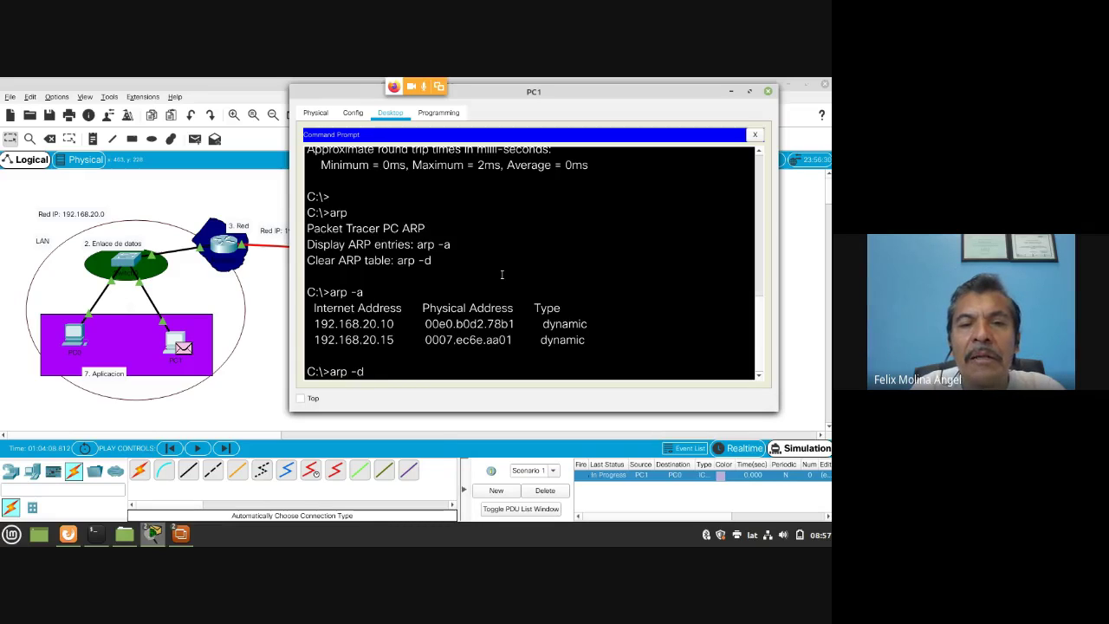
key("Return")
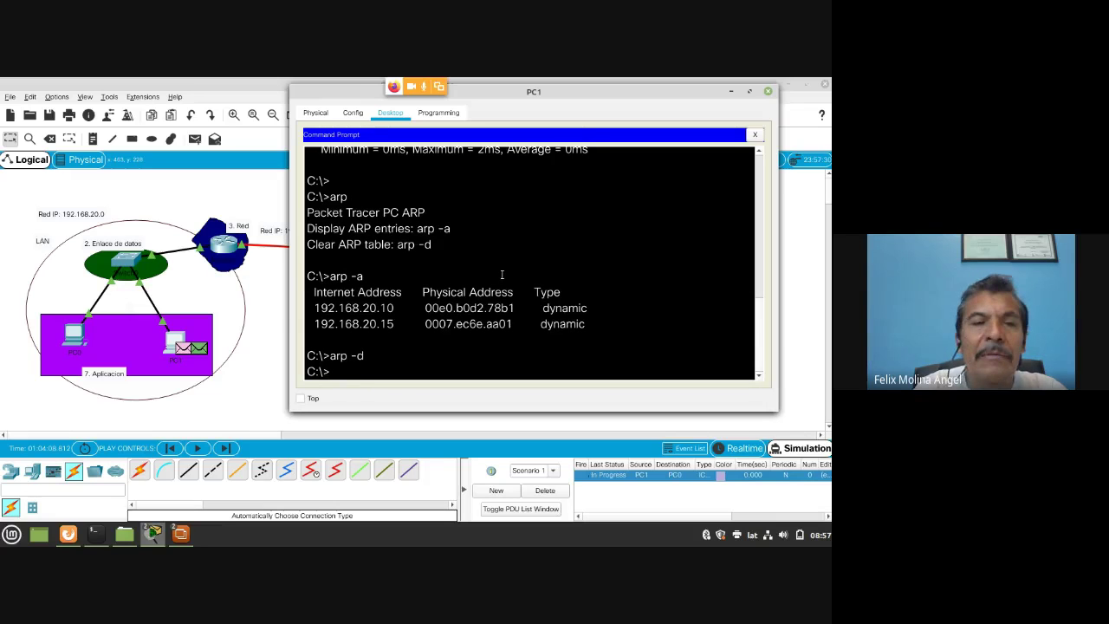
Step: Check PC1's cleared ARP table with arp -a, and close the PC1 window
key("Up")
key("BackSpace")
type("arp -a")
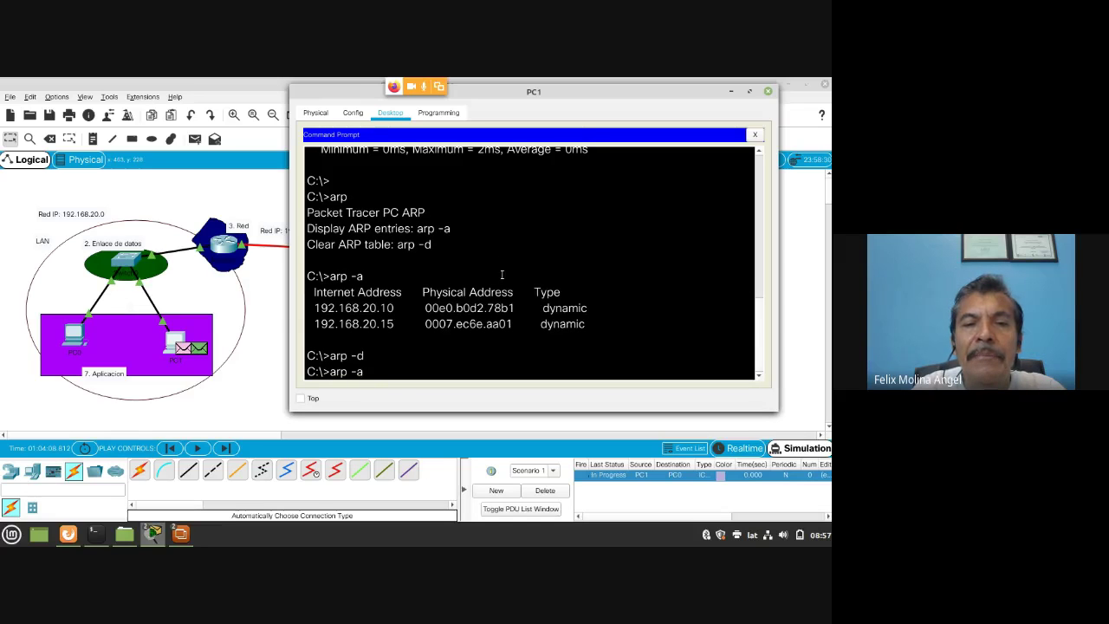
key("Return")
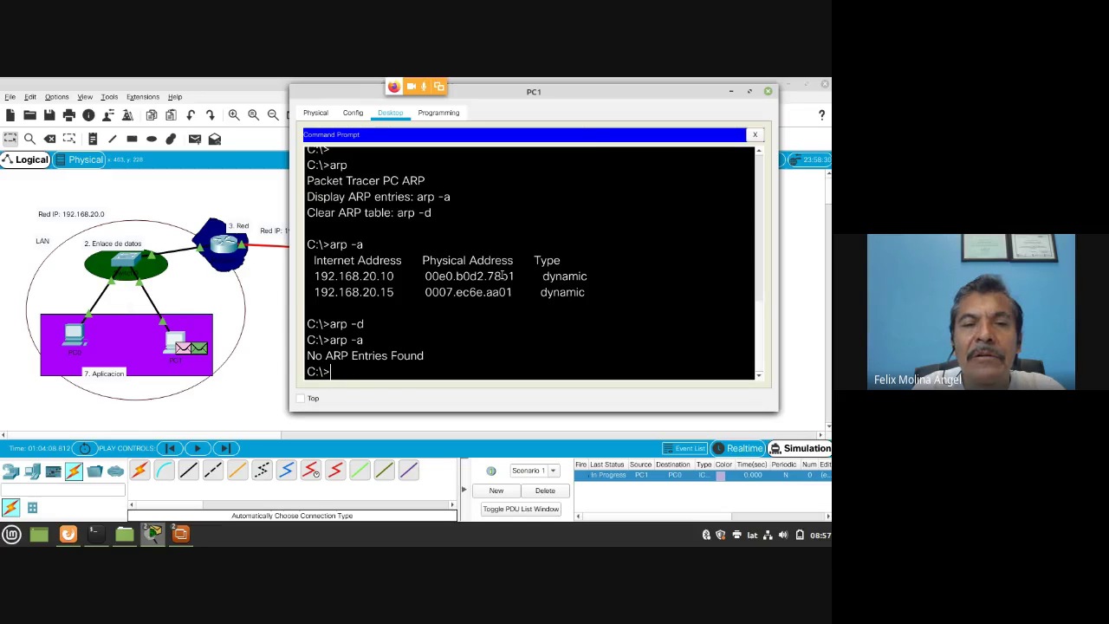
left_click(768, 91)
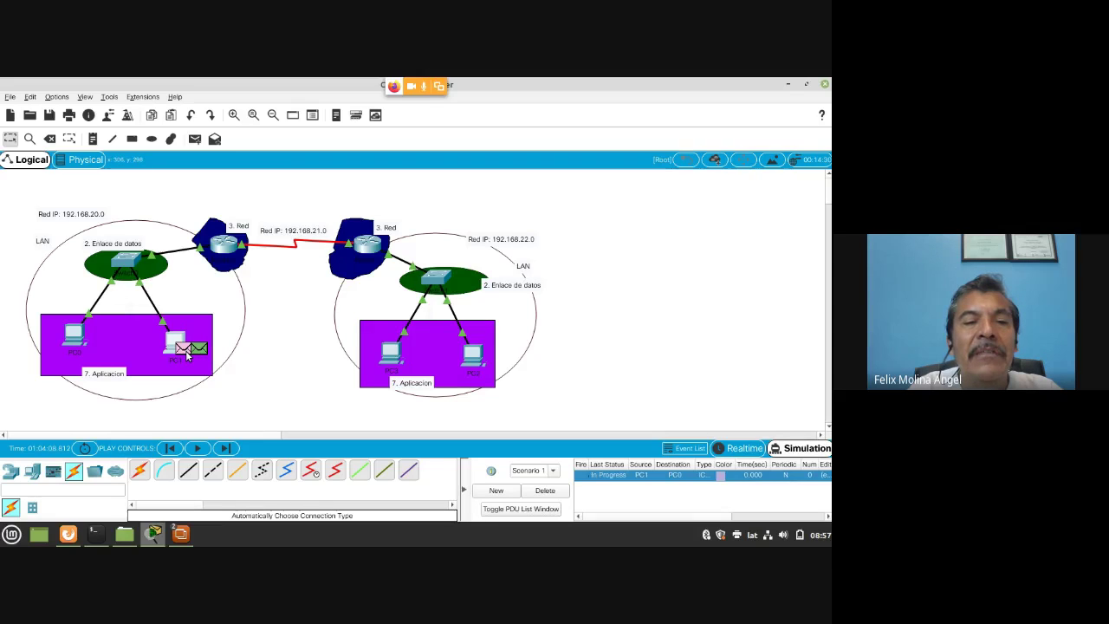
Step: Advance the simulation one event to send PC1's packet to the switch, and delete Scenario 1
mouse_move(186, 353)
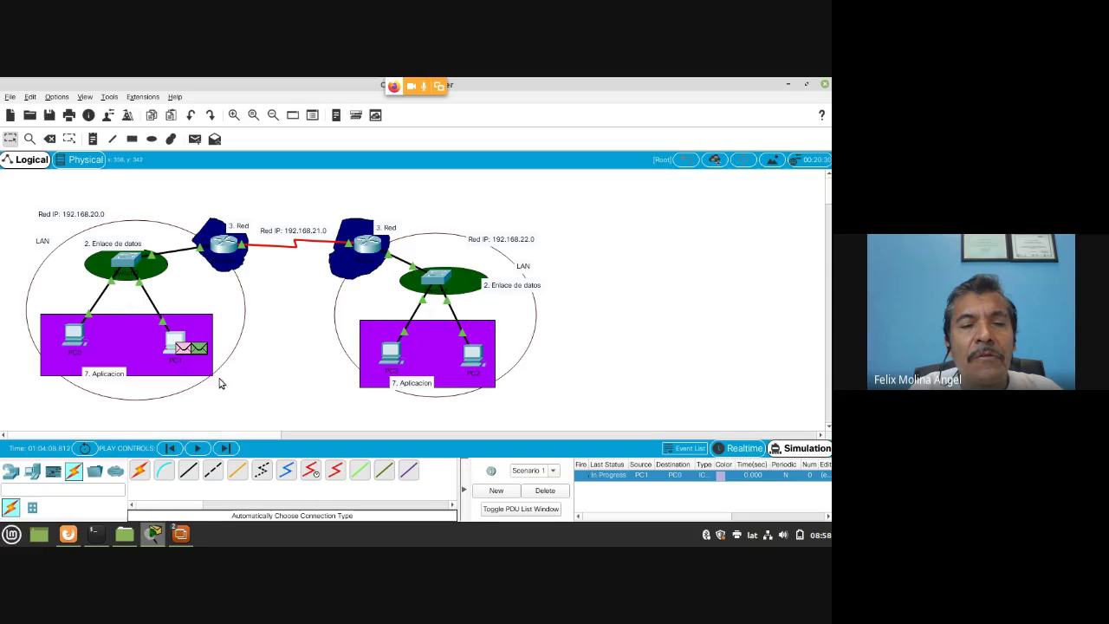
left_click(223, 449)
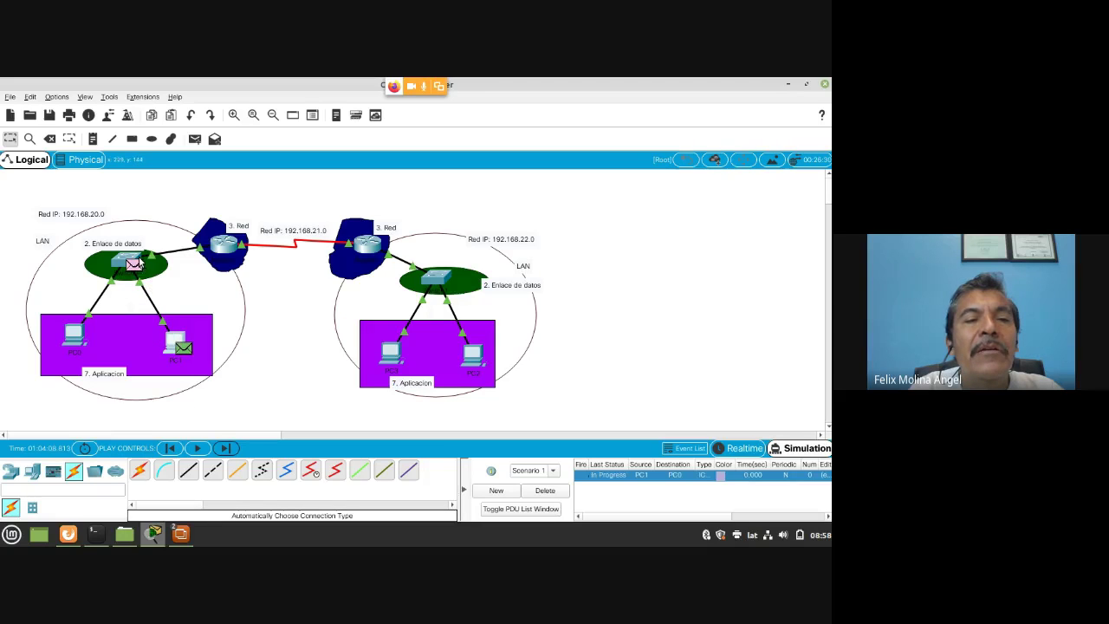
mouse_move(137, 268)
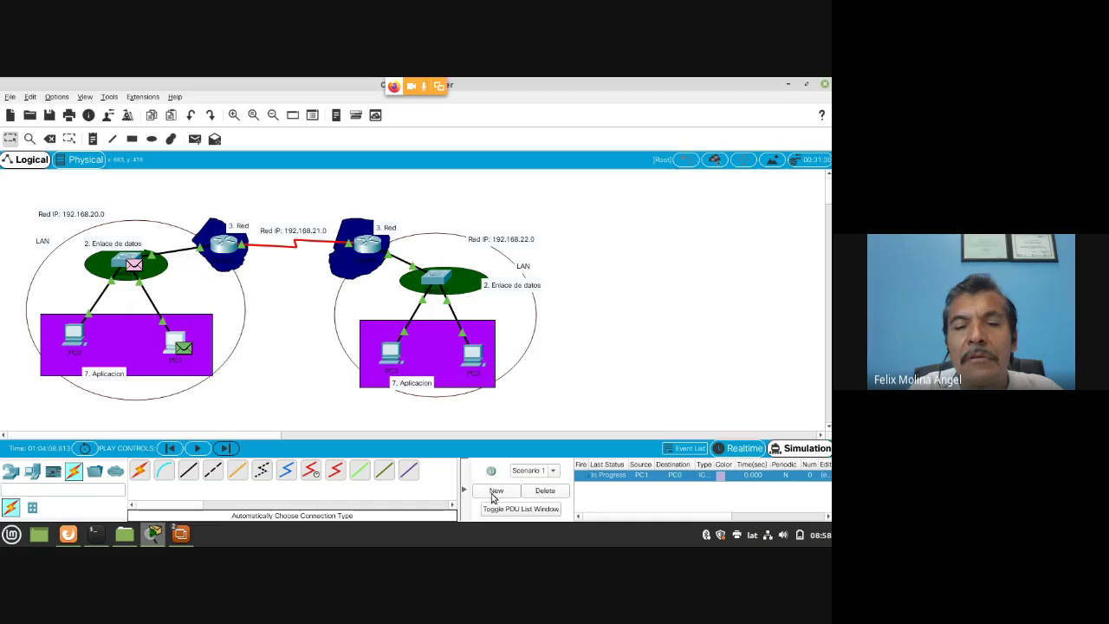
left_click(543, 493)
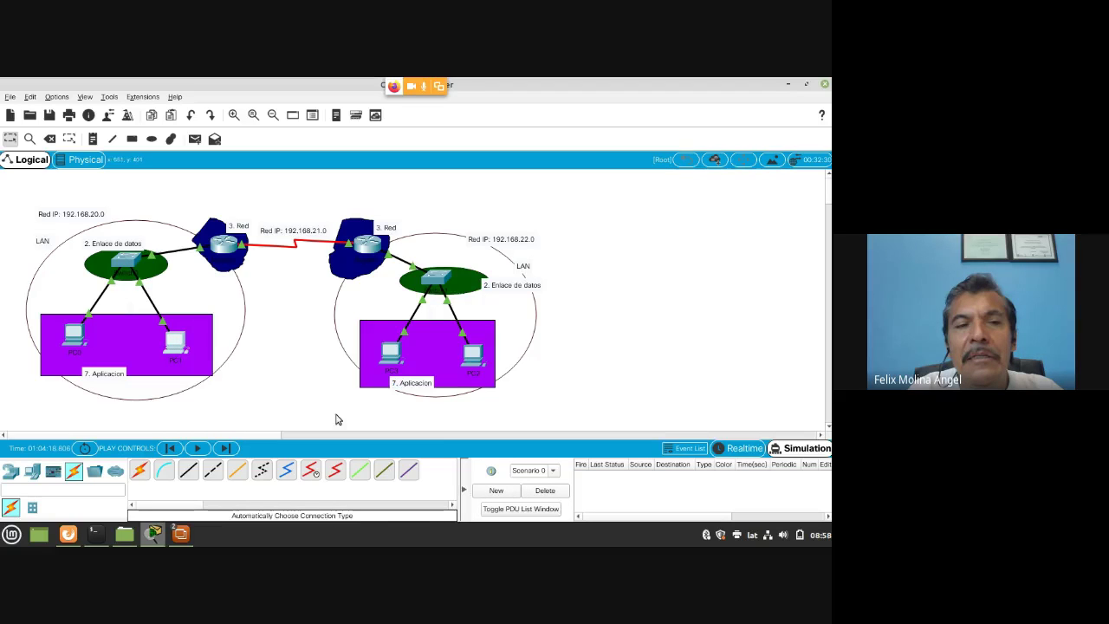
Step: Reopen PC1's Command Prompt, recheck its ARP table with arp -a, and return to the topology
left_click(176, 349)
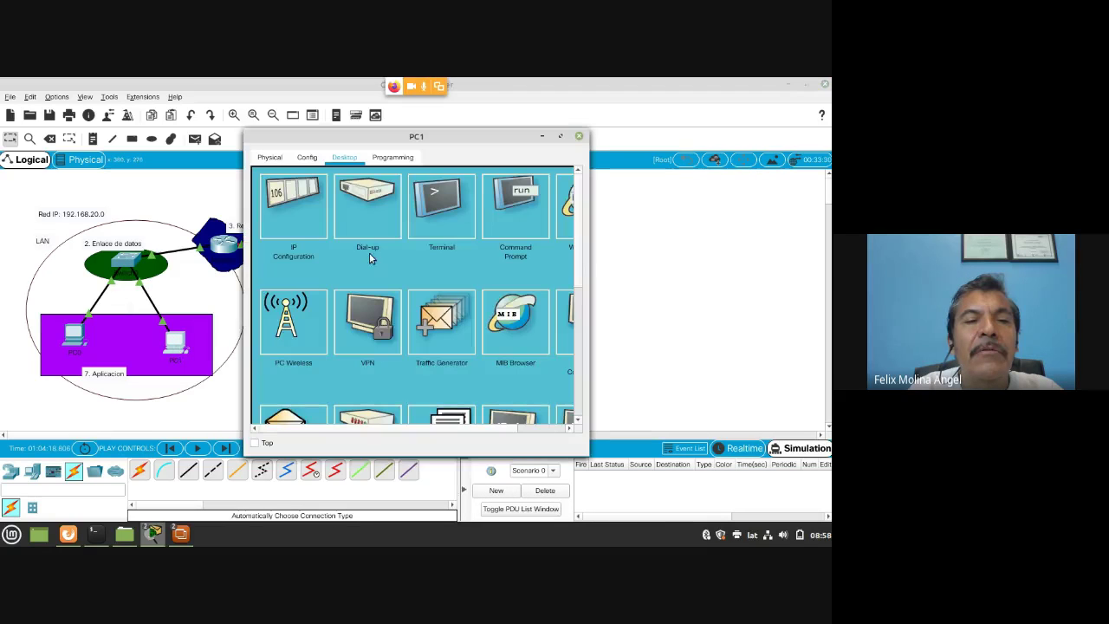
left_click(511, 208)
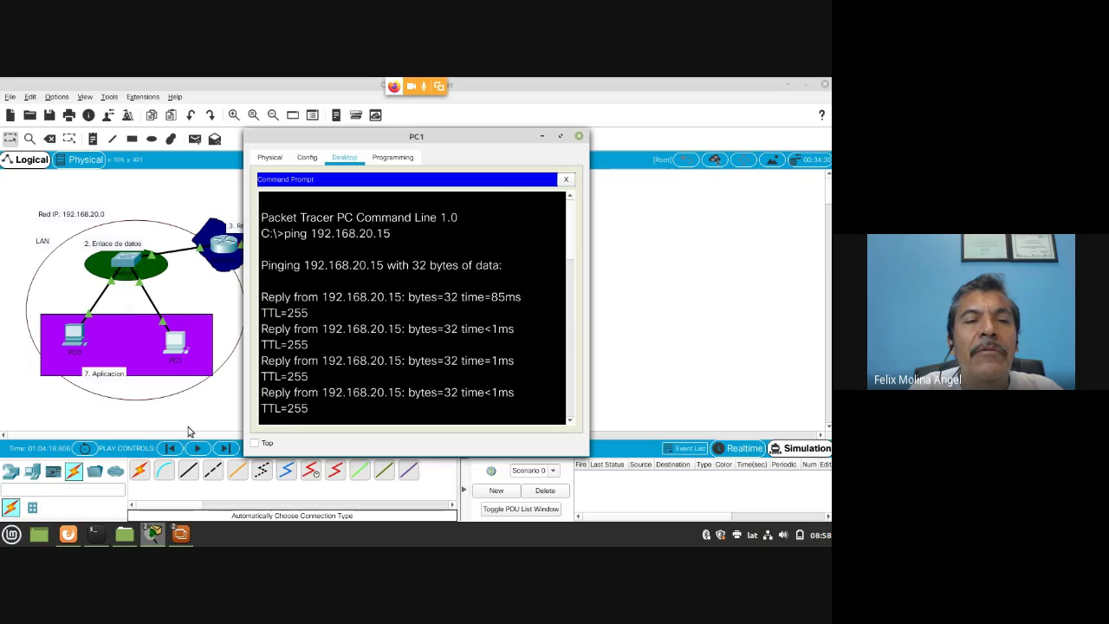
key("Return")
key("Up")
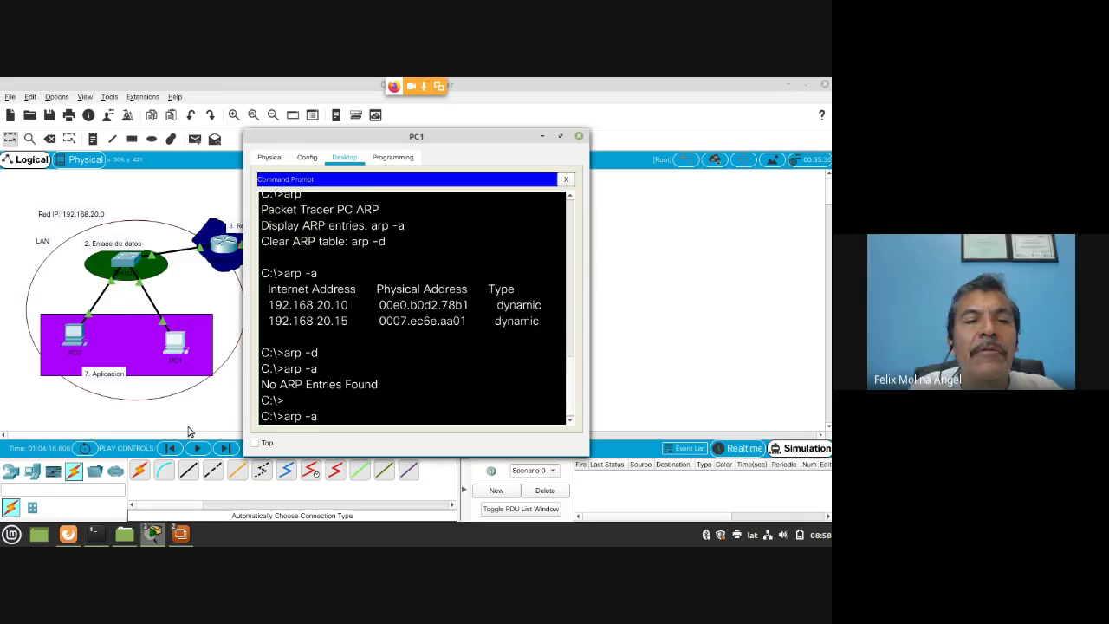
key("Return")
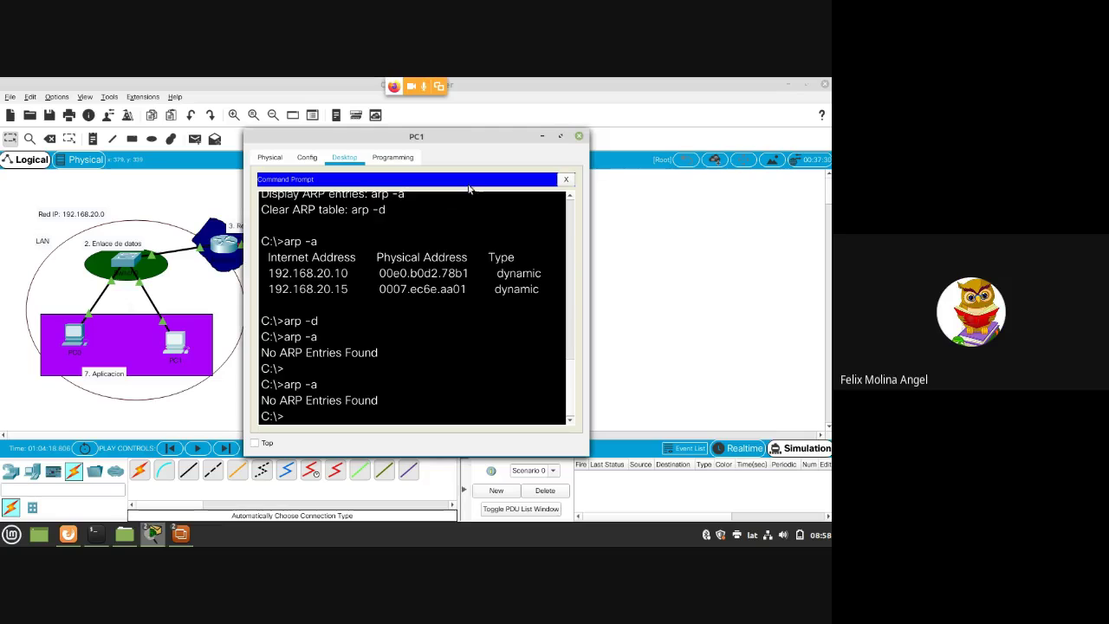
left_click(578, 137)
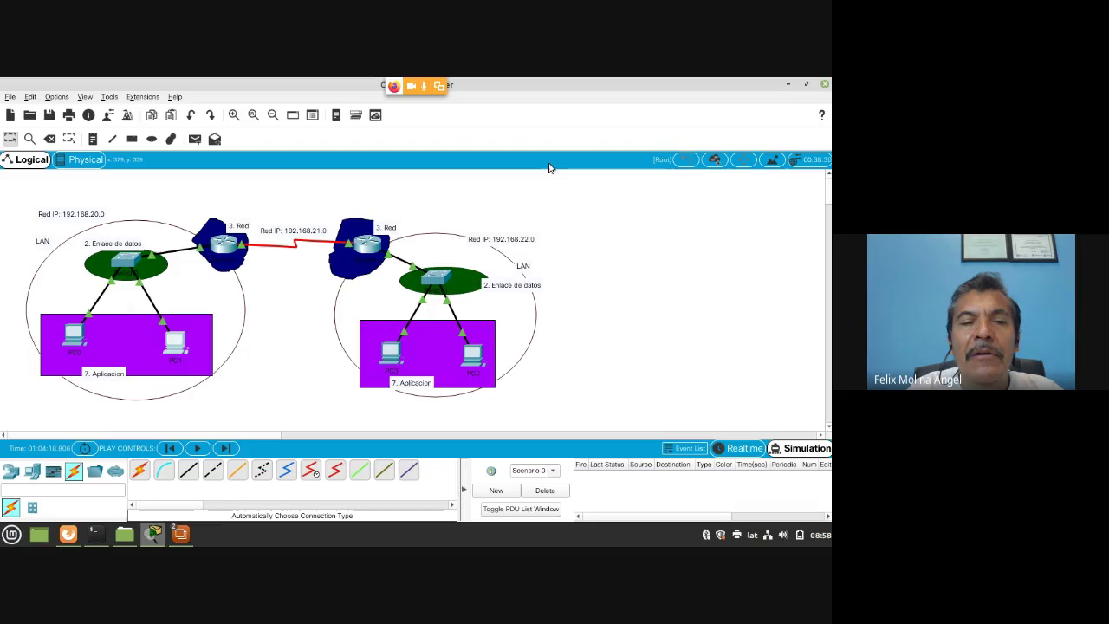
Step: Add a simple PDU from PC1 to PC0 and advance the simulation one event
left_click(192, 141)
left_click(177, 342)
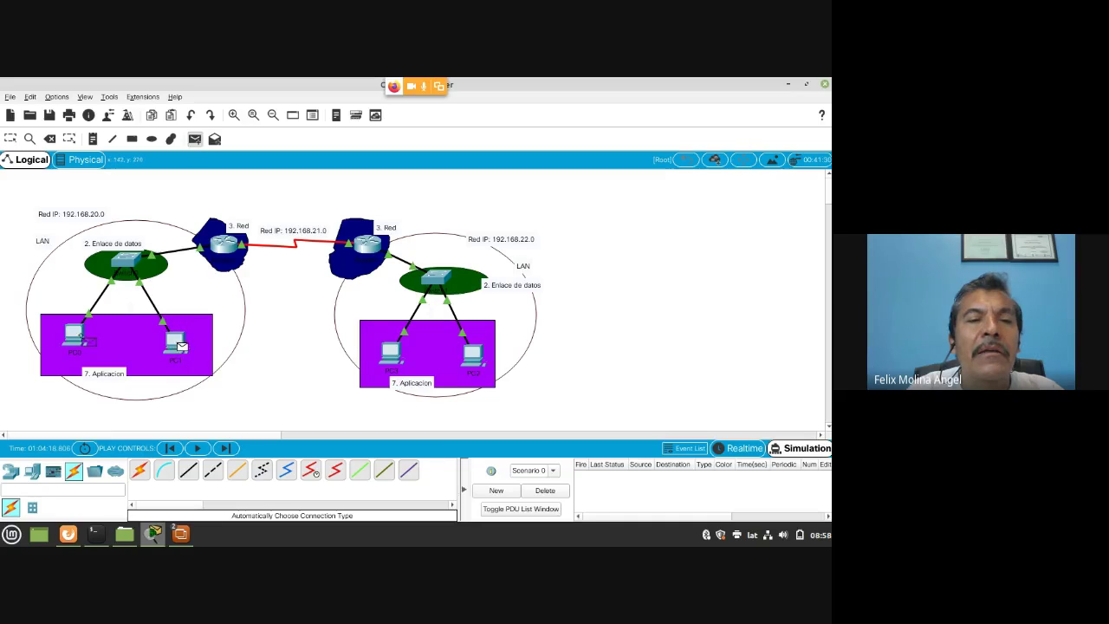
left_click(73, 336)
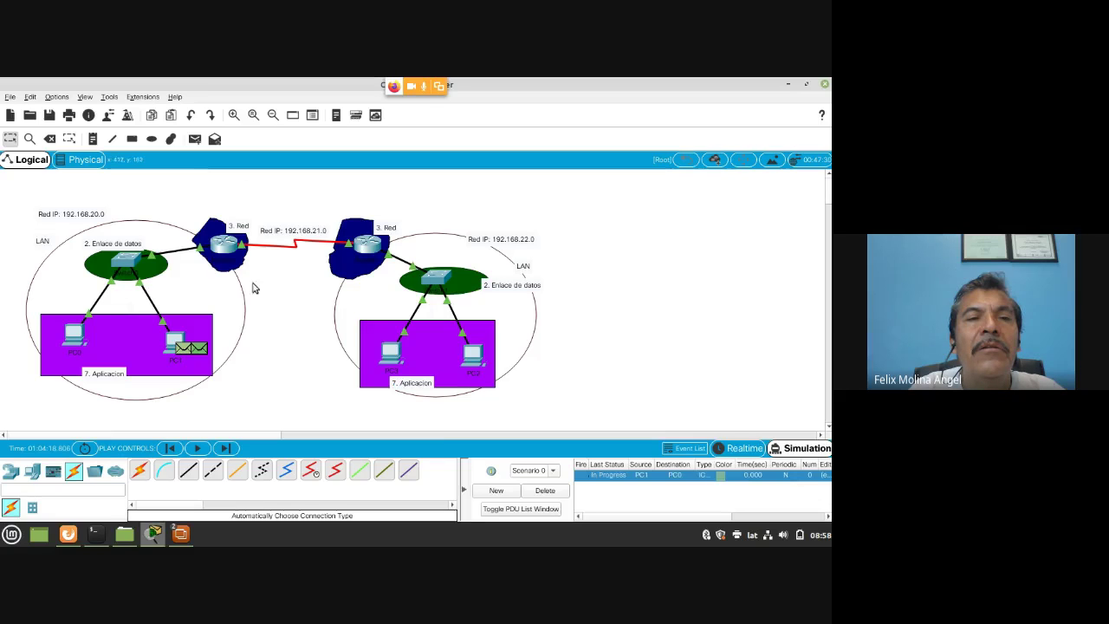
left_click(228, 450)
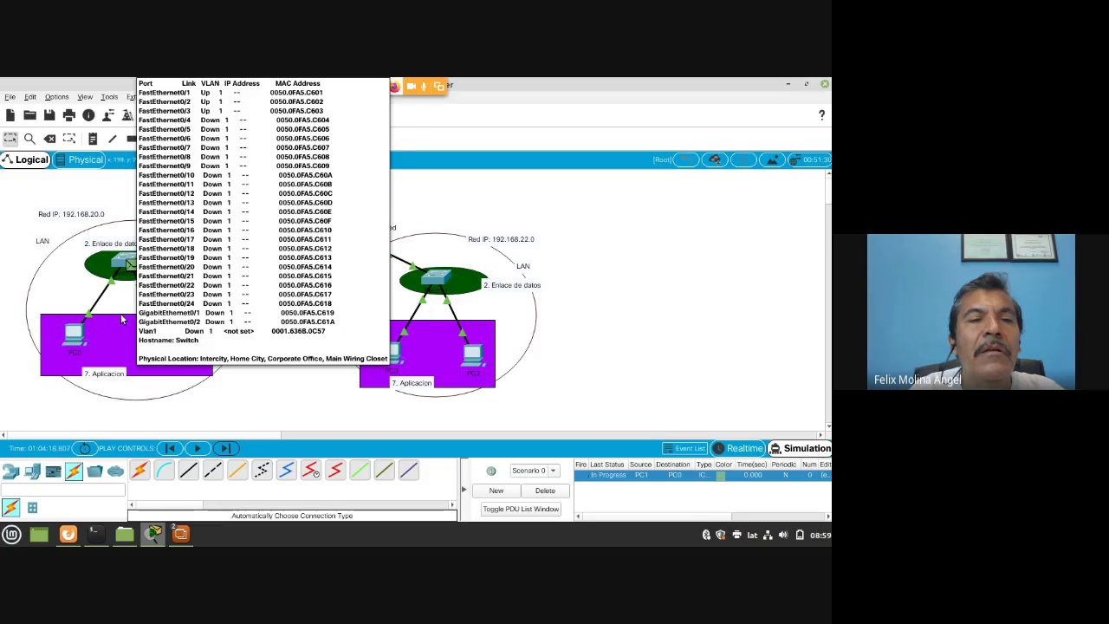
Step: Examine the OSI Model details of the ARP packet at Switch0, and close its PDU information
mouse_move(137, 271)
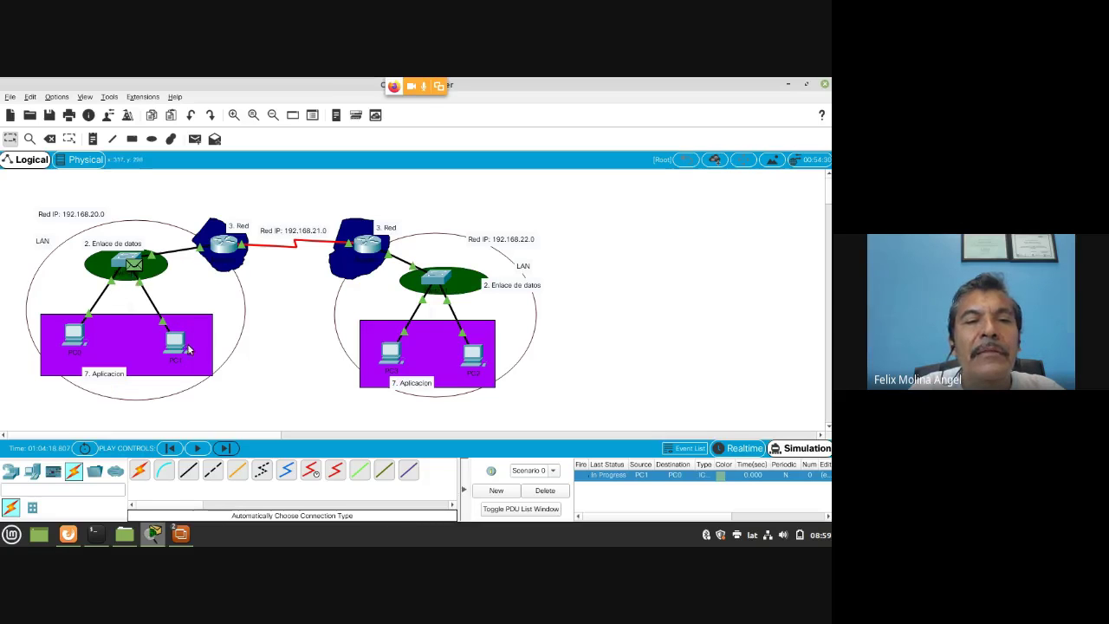
left_click(134, 266)
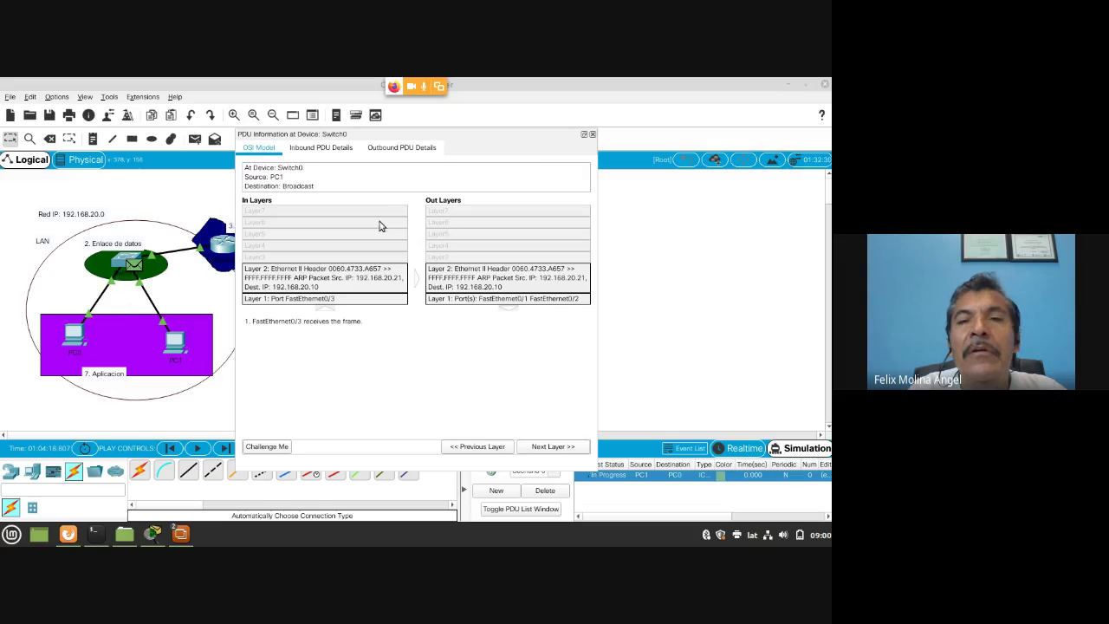
left_click(592, 136)
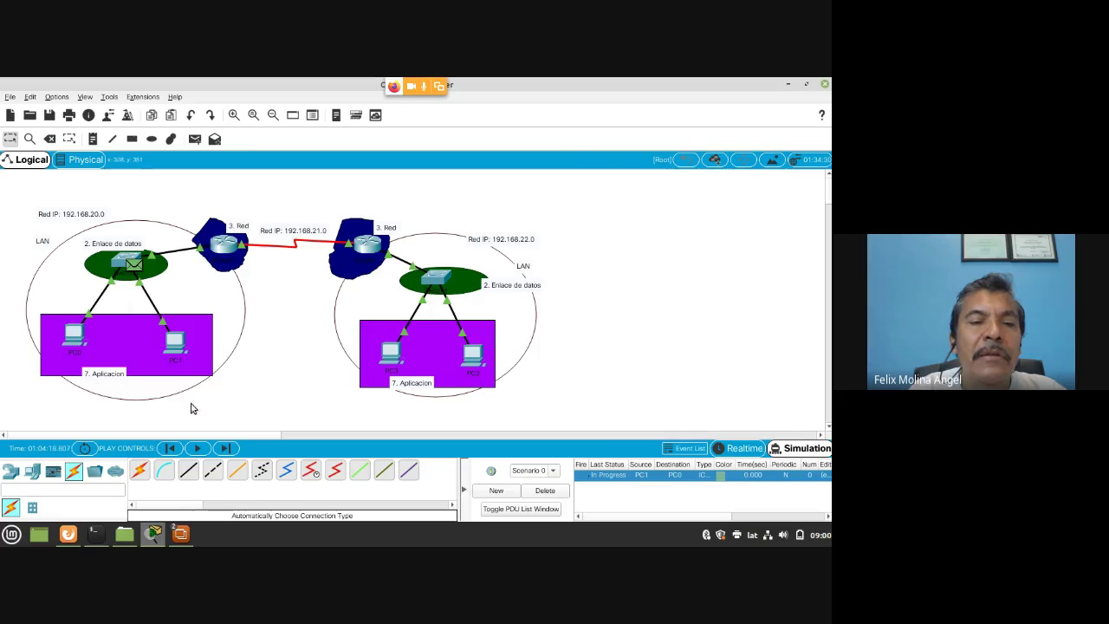
Step: Advance the simulation one event, examine the ARP packet's OSI Model details at PC0, and check the interface summary of the 192.168.20.0 network's router
left_click(226, 449)
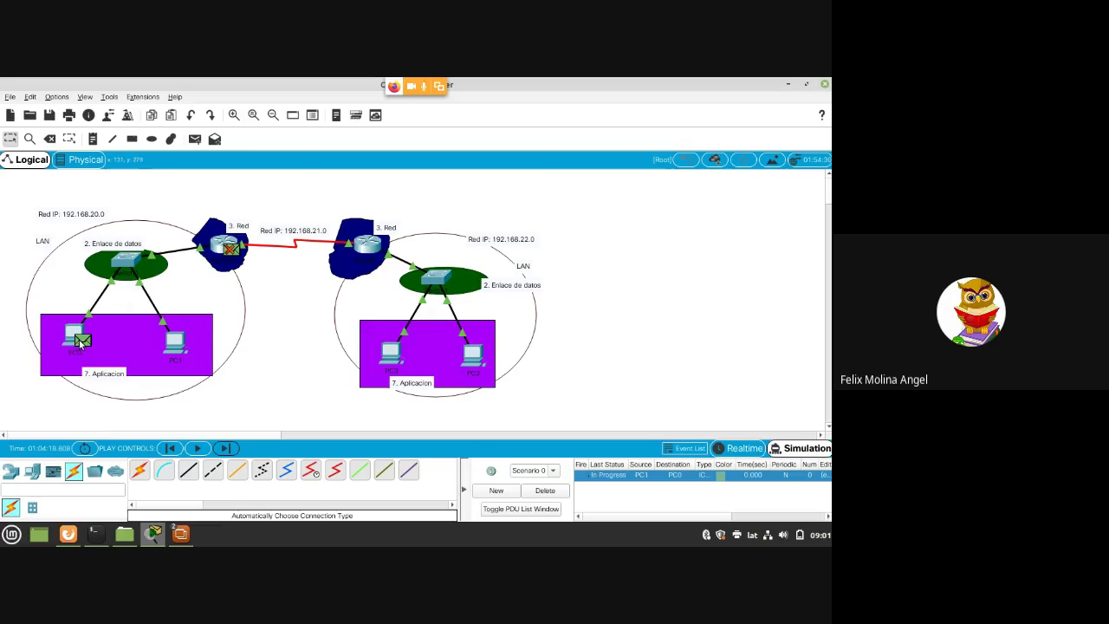
mouse_move(84, 344)
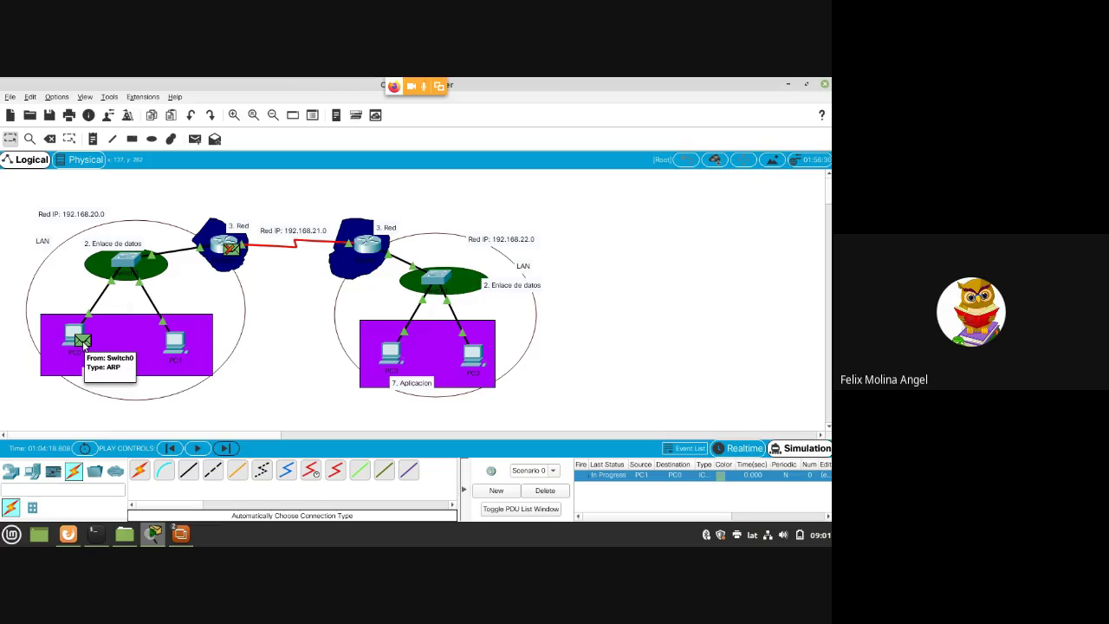
left_click(81, 342)
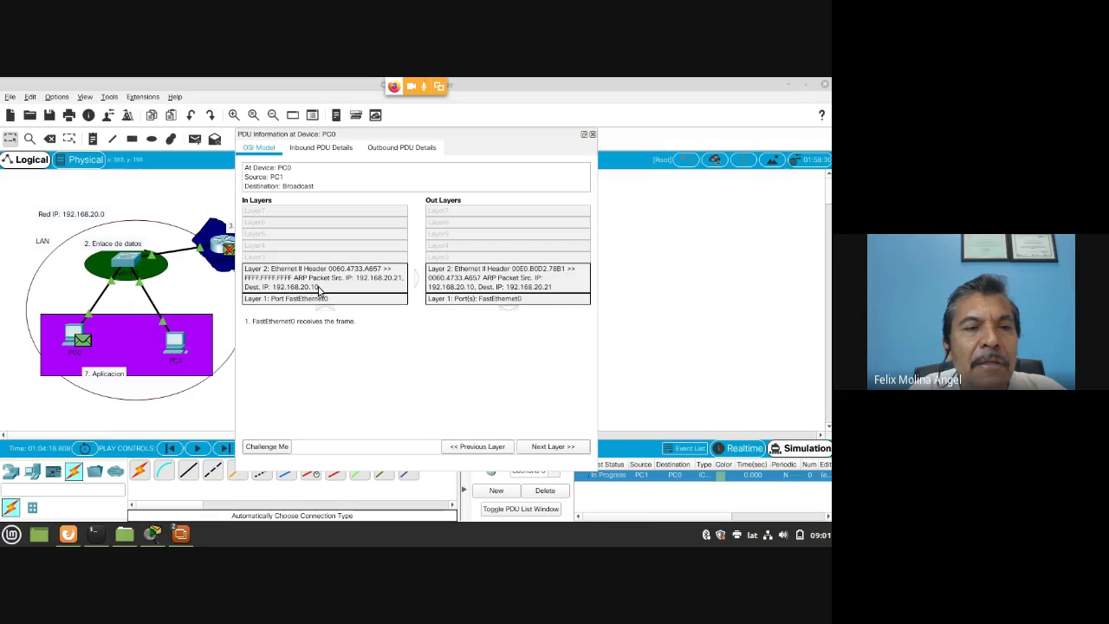
left_click(586, 137)
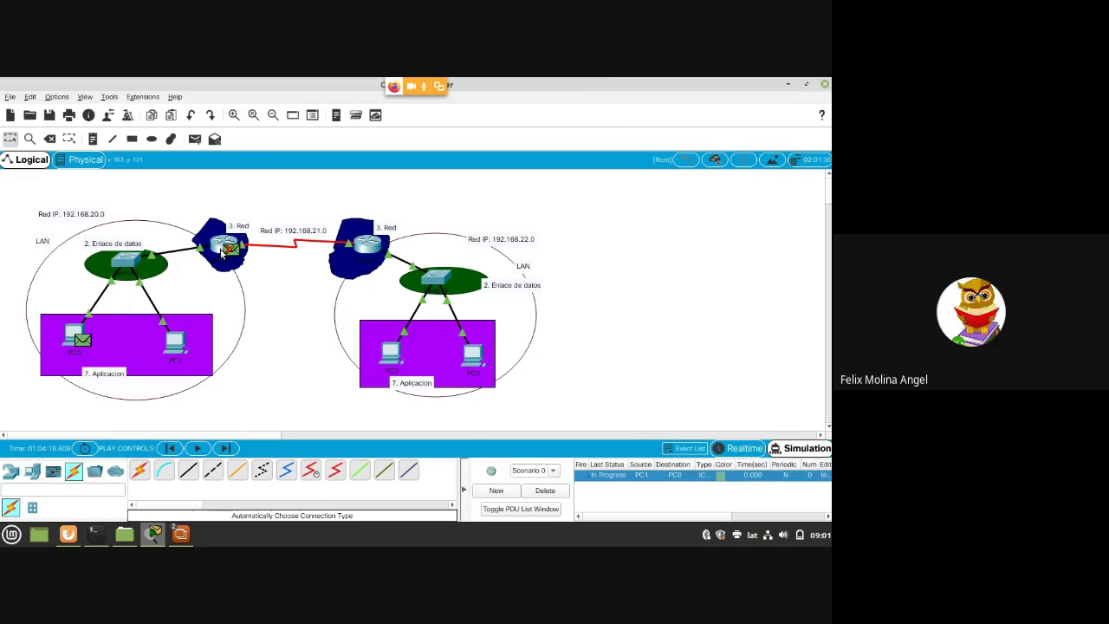
mouse_move(223, 252)
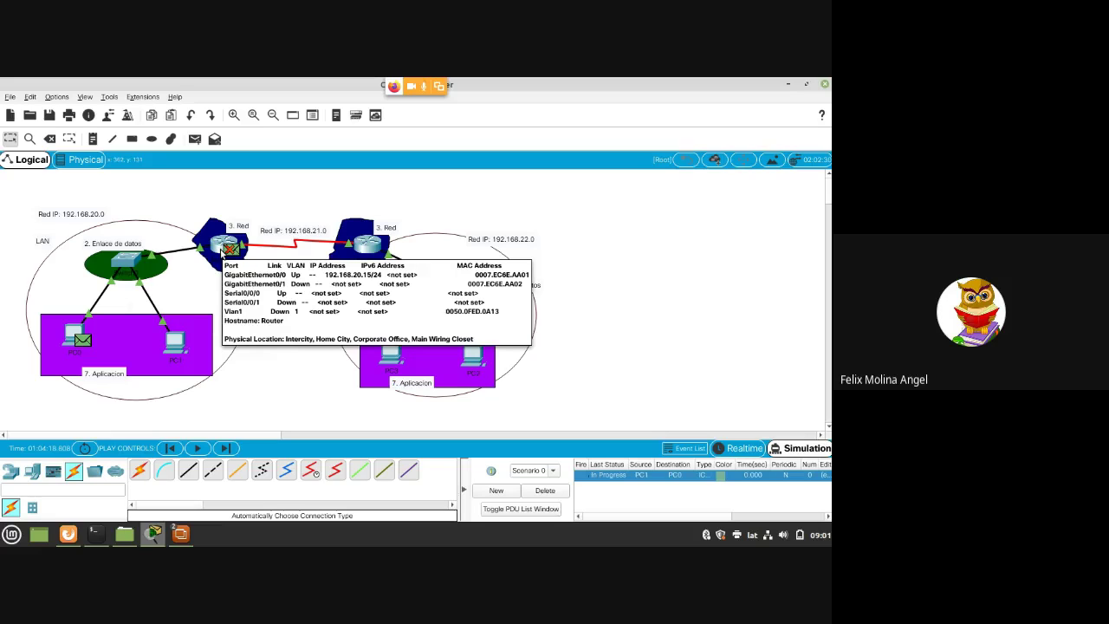